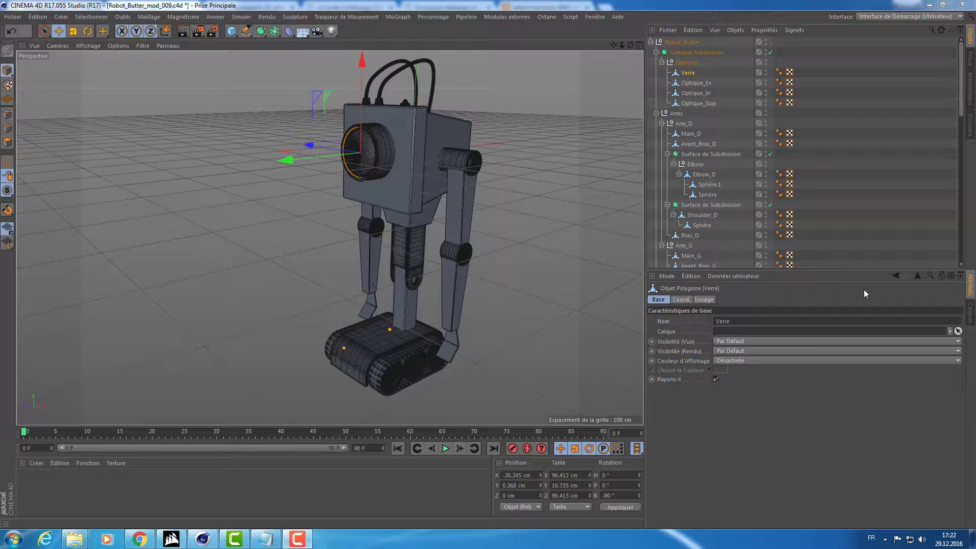
Orbit and pan around the Butter Robot model to look it over
{"action": "mouse_move", "coordinate": [519, 252]}
{"action": "left_mouse_down", "text": "alt"}
{"action": "mouse_move", "coordinate": [444, 244]}
{"action": "mouse_move", "coordinate": [468, 240]}
{"action": "mouse_move", "coordinate": [447, 258]}
{"action": "left_mouse_up", "text": "alt"}
{"action": "left_click_drag", "start_coordinate": [358, 246], "coordinate": [333, 239], "text": "alt"}
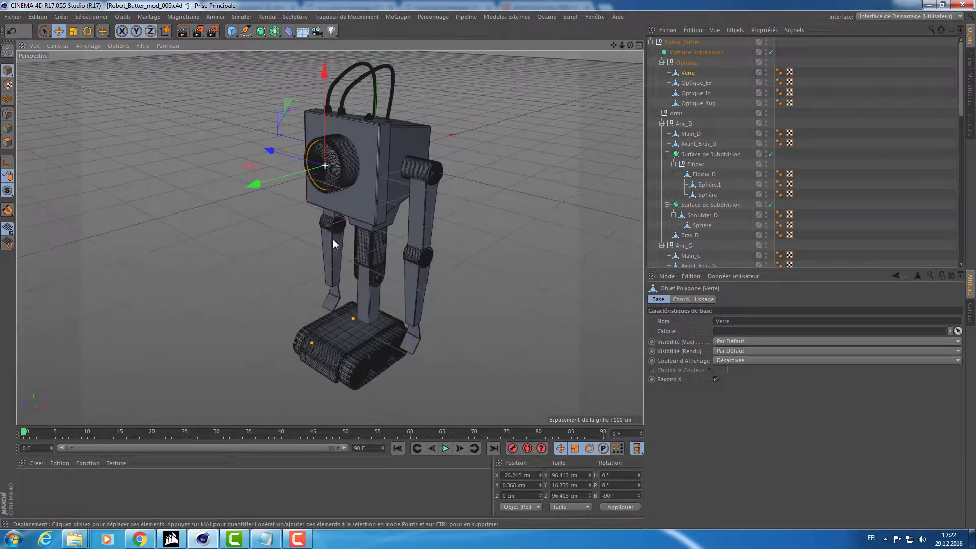
{"action": "middle_click_drag", "start_coordinate": [377, 249], "coordinate": [391, 249], "text": "alt"}
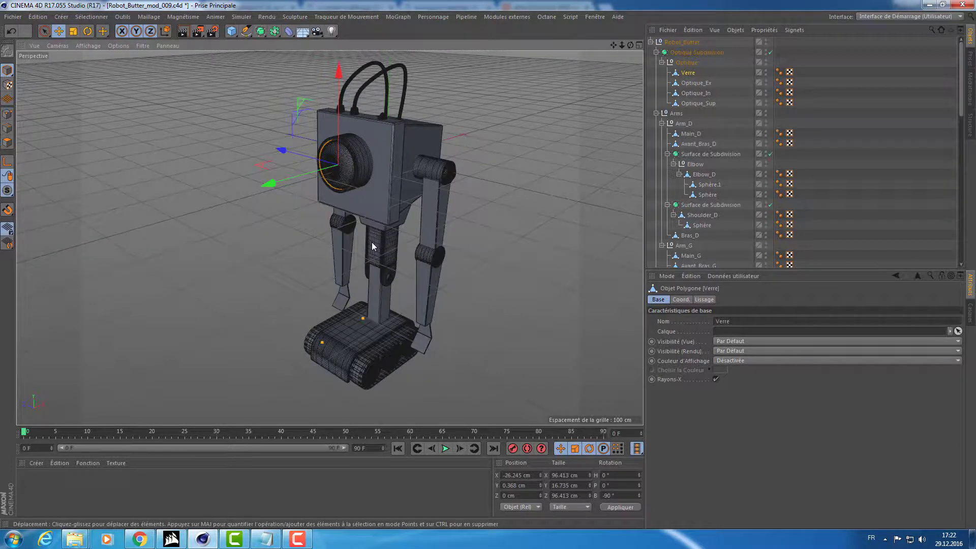
Start a new empty scene with Ctrl+N and orbit its view
{"action": "key", "text": "ctrl+n"}
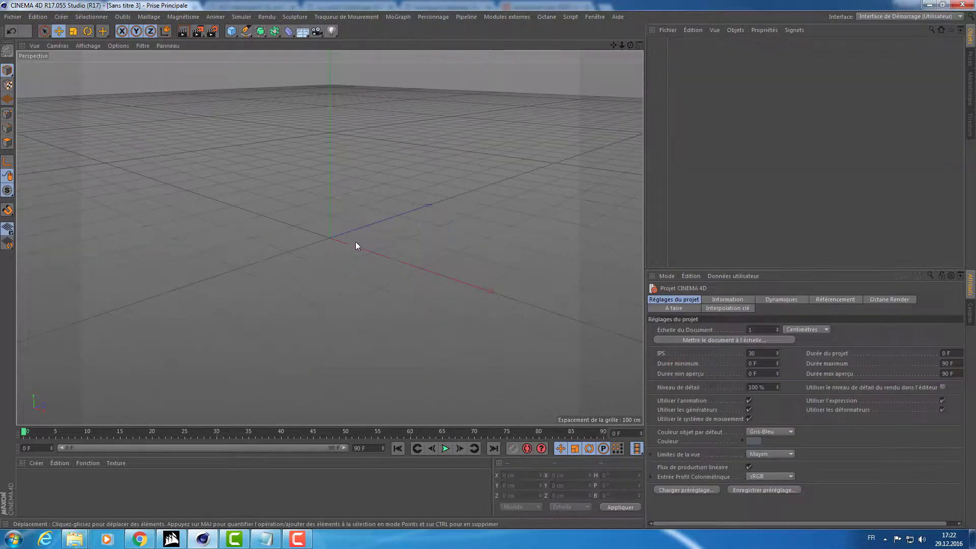
{"action": "mouse_move", "coordinate": [405, 242]}
{"action": "left_mouse_down", "text": "alt"}
{"action": "mouse_move", "coordinate": [292, 246]}
{"action": "mouse_move", "coordinate": [365, 249]}
{"action": "left_mouse_up", "text": "alt"}
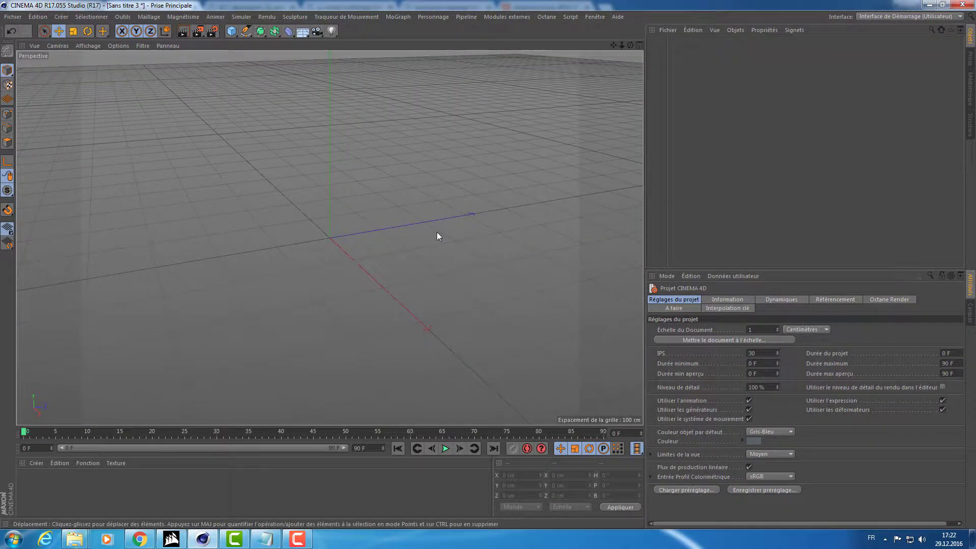
{"action": "left_click_drag", "start_coordinate": [437, 232], "coordinate": [377, 196], "text": "alt"}
Add a 200 cm cube and move it along Z to about -316 cm
{"action": "left_click", "coordinate": [231, 31]}
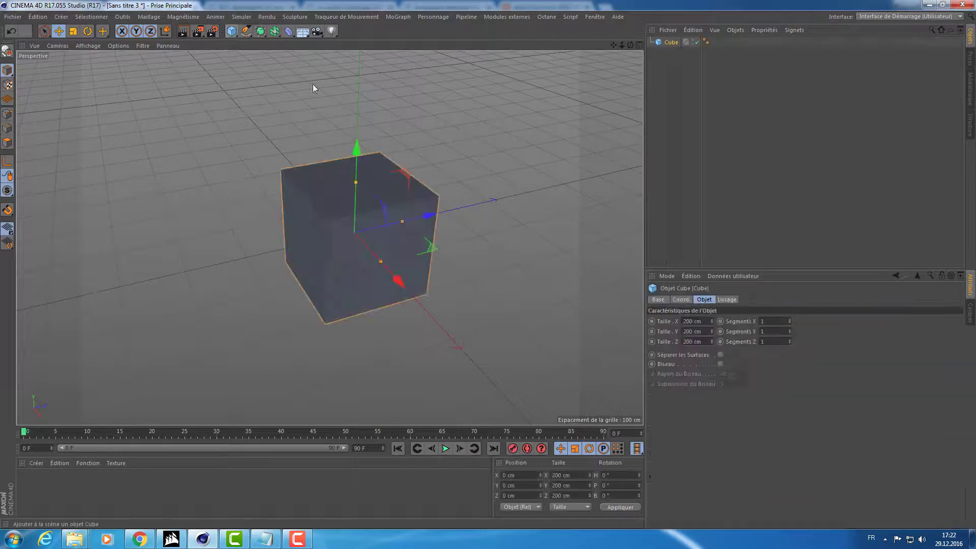
{"action": "left_click_drag", "start_coordinate": [434, 208], "coordinate": [315, 203]}
{"action": "left_click", "coordinate": [55, 47]}
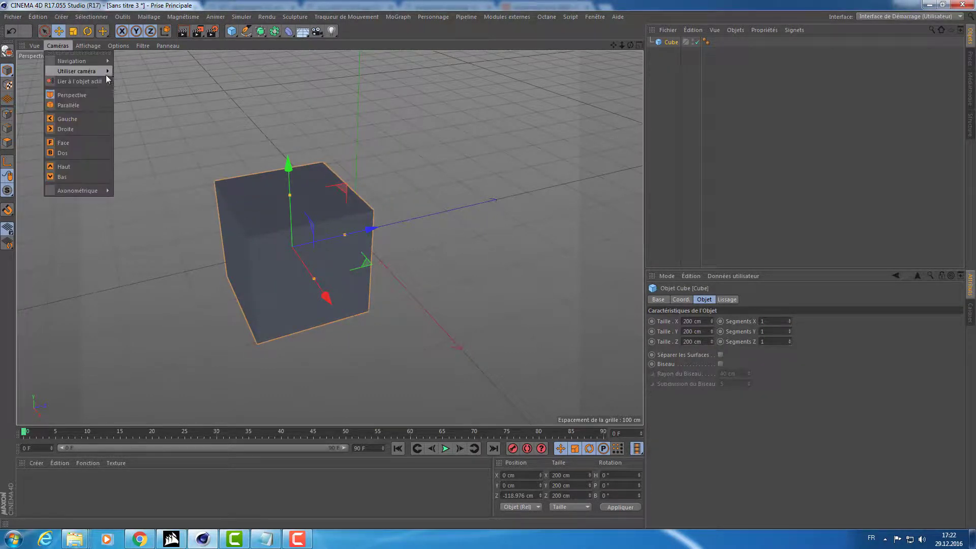
{"action": "left_click", "coordinate": [98, 75]}
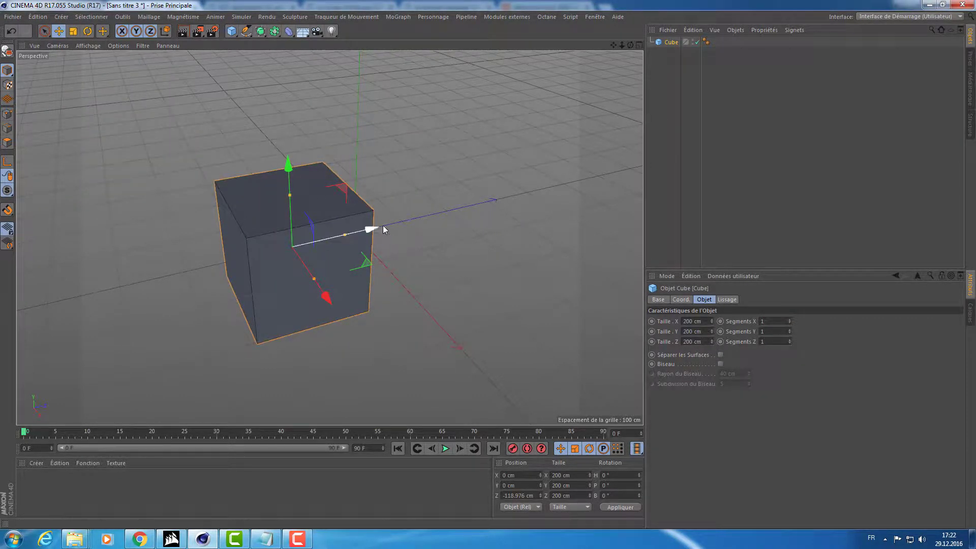
{"action": "mouse_move", "coordinate": [377, 229]}
{"action": "left_mouse_down"}
{"action": "mouse_move", "coordinate": [217, 224]}
{"action": "mouse_move", "coordinate": [307, 185]}
{"action": "mouse_move", "coordinate": [371, 188]}
{"action": "mouse_move", "coordinate": [380, 157]}
{"action": "mouse_move", "coordinate": [248, 90]}
{"action": "left_mouse_up"}
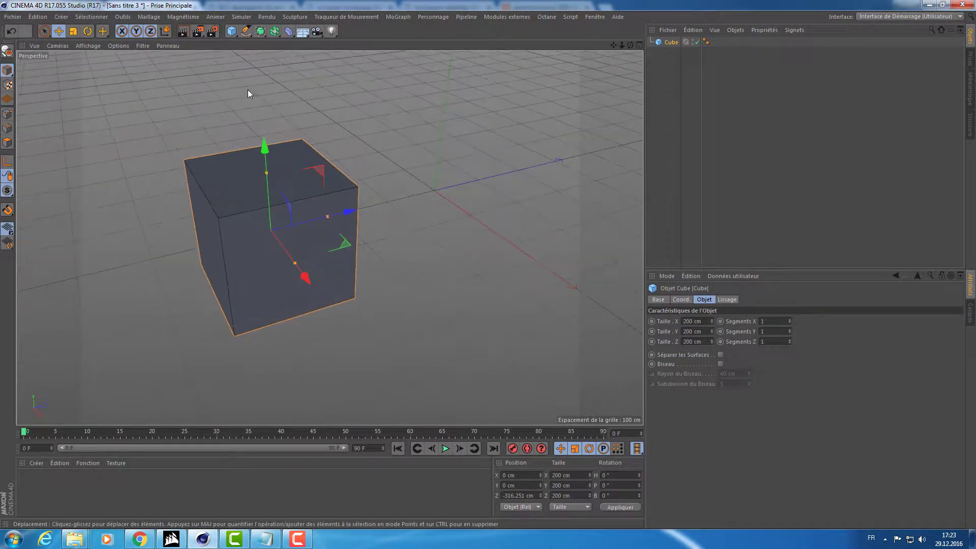
Draw a curved Bezier spline with the Pencil tool in the maximized front view
{"action": "left_click", "coordinate": [244, 31]}
{"action": "mouse_move", "coordinate": [429, 146]}
{"action": "left_mouse_down", "text": "alt"}
{"action": "mouse_move", "coordinate": [348, 148]}
{"action": "mouse_move", "coordinate": [306, 229]}
{"action": "left_mouse_up", "text": "alt"}
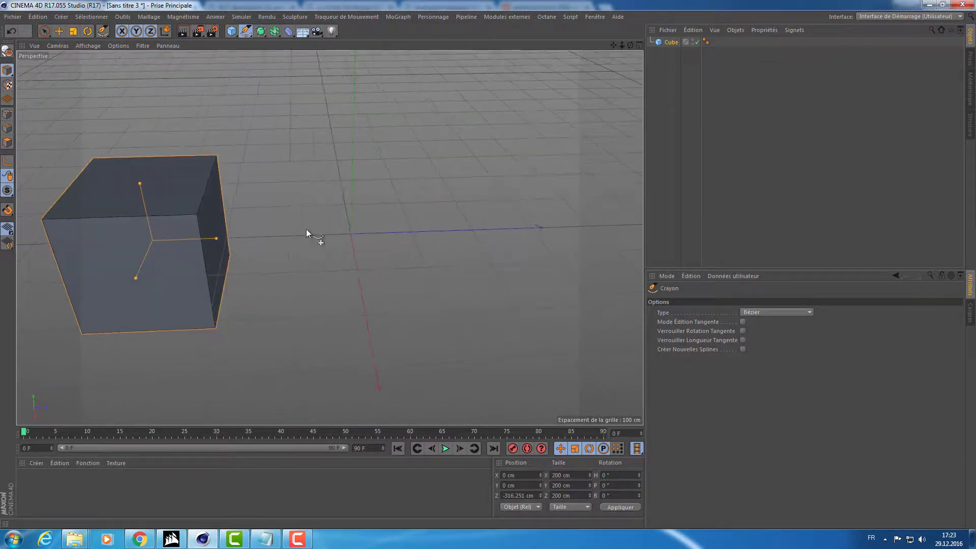
{"action": "middle_click", "coordinate": [297, 233]}
{"action": "middle_click", "coordinate": [497, 311]}
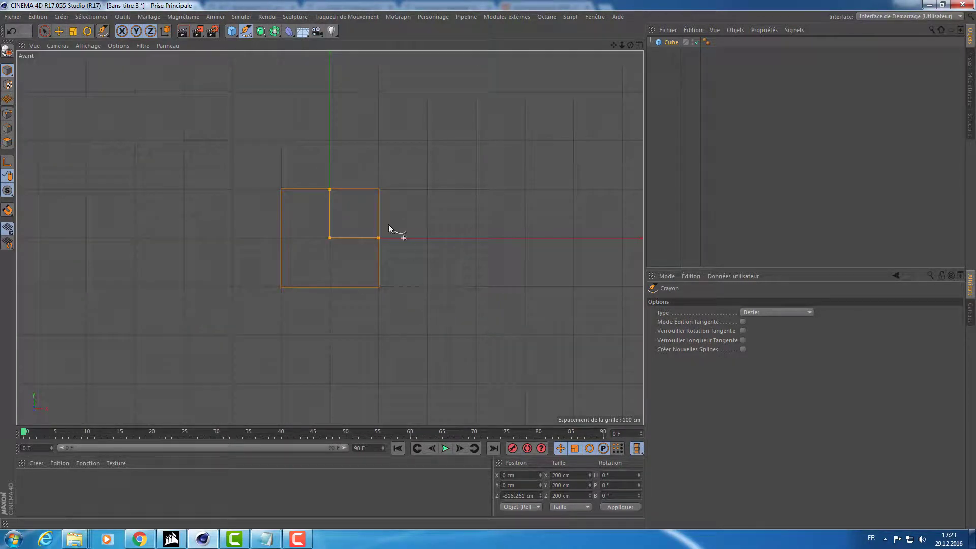
{"action": "left_click_drag", "start_coordinate": [592, 178], "coordinate": [611, 207]}
{"action": "middle_click_drag", "start_coordinate": [611, 207], "coordinate": [484, 290], "text": "alt"}
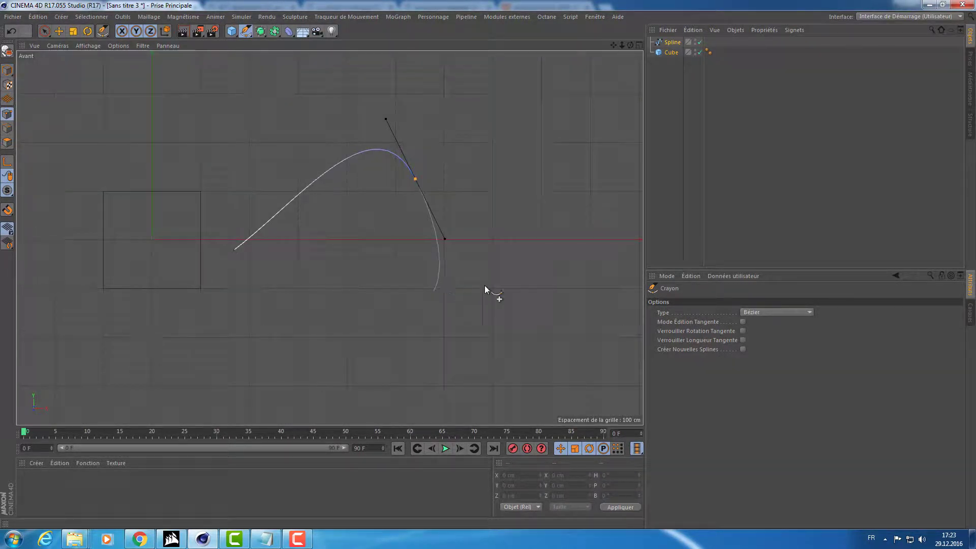
{"action": "scroll", "coordinate": [454, 224], "scroll_direction": "down", "scroll_amount": 2}
{"action": "key", "text": "e"}
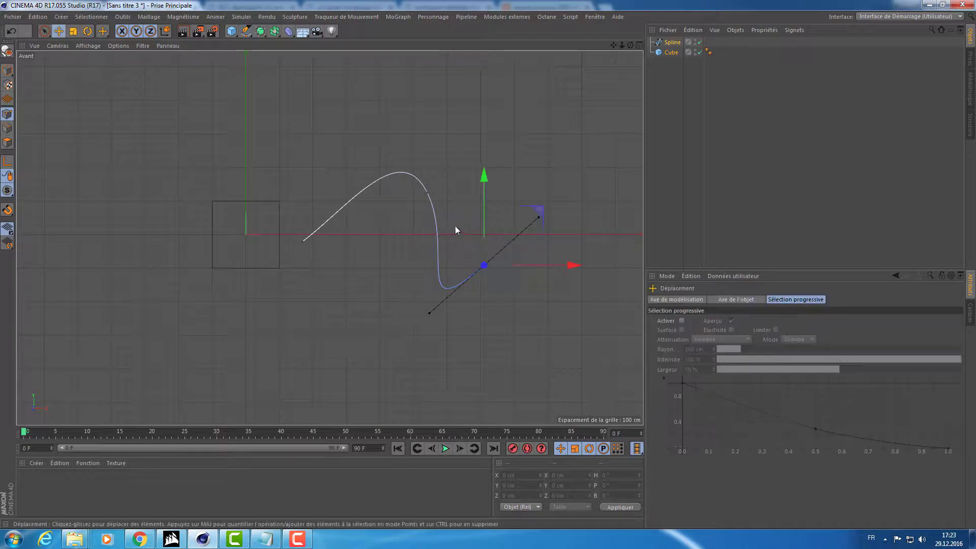
Add a Circle spline at the origin, ready for scaling
{"action": "left_click", "coordinate": [235, 33]}
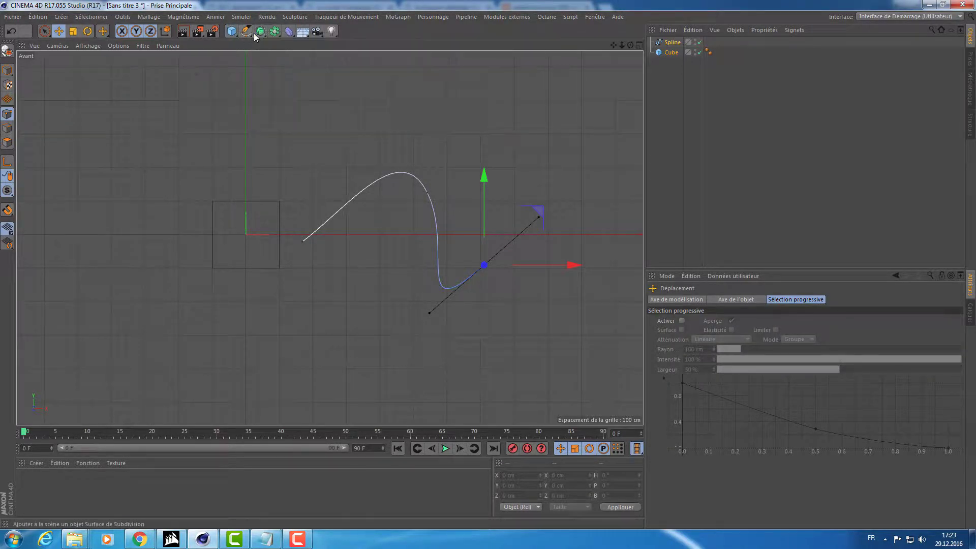
{"action": "left_click", "coordinate": [247, 33]}
{"action": "left_click", "coordinate": [384, 69]}
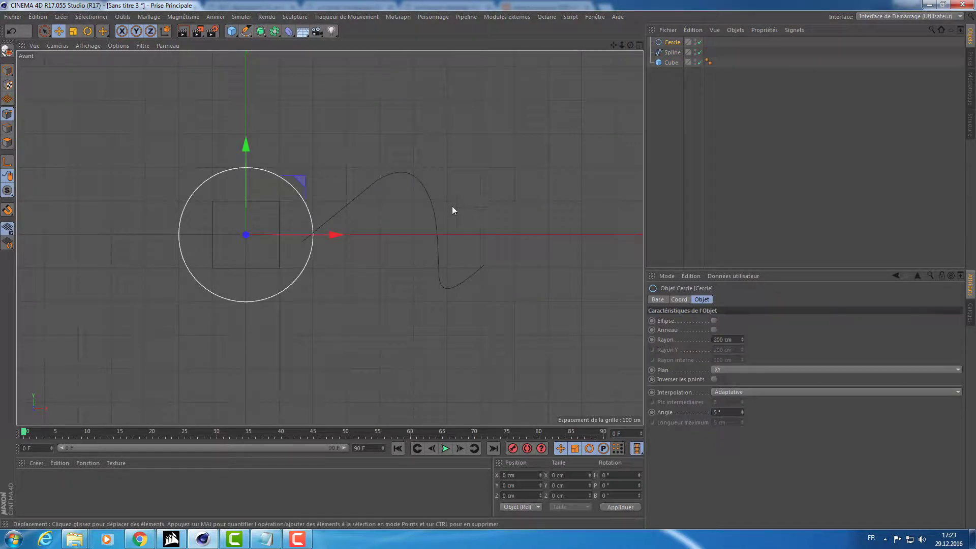
{"action": "key", "text": "t"}
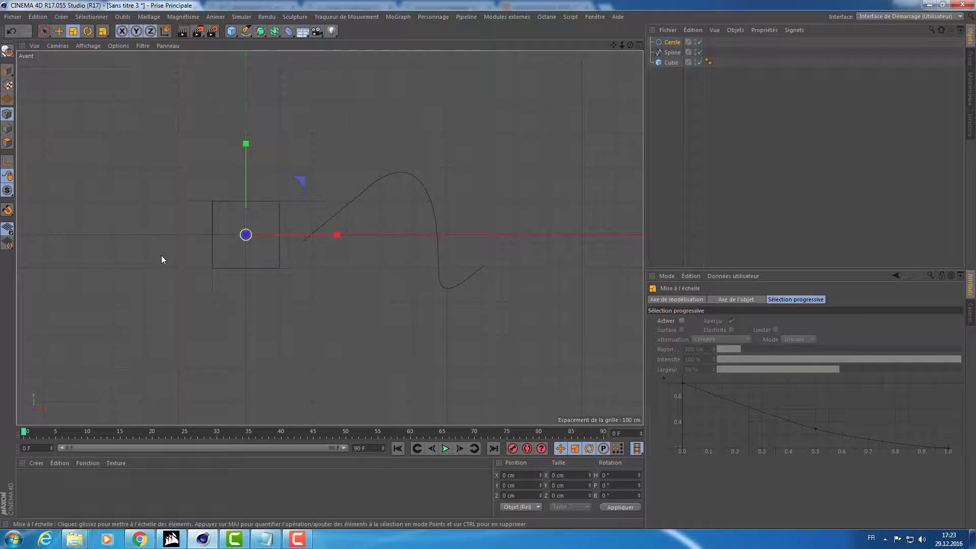
Add a Sweep generator with Cercle and Spline nested under it to form a tube
{"action": "key", "text": "e"}
{"action": "left_click", "coordinate": [267, 34]}
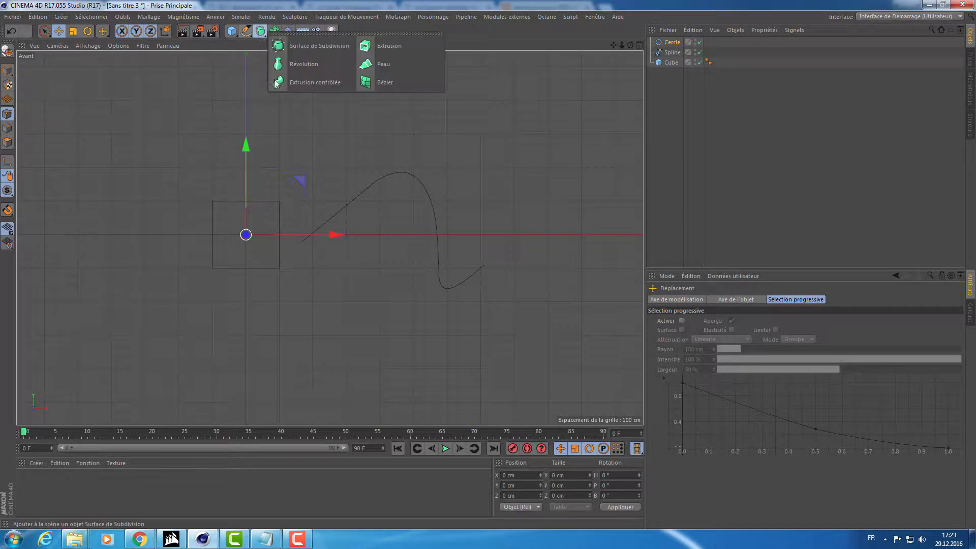
{"action": "left_click", "coordinate": [294, 83]}
{"action": "left_click", "coordinate": [670, 64]}
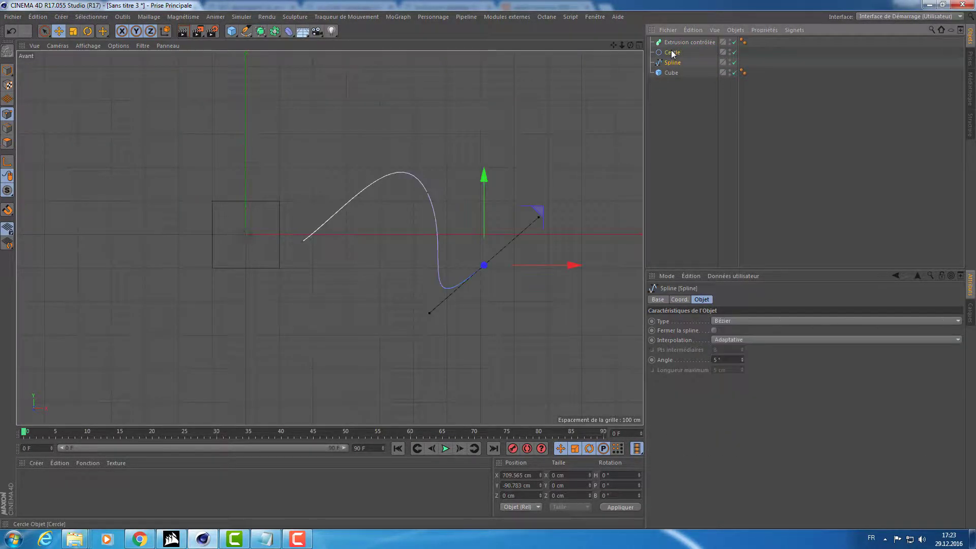
{"action": "left_click_drag", "start_coordinate": [672, 53], "coordinate": [674, 45], "text": "ctrl"}
{"action": "left_click", "coordinate": [674, 44]}
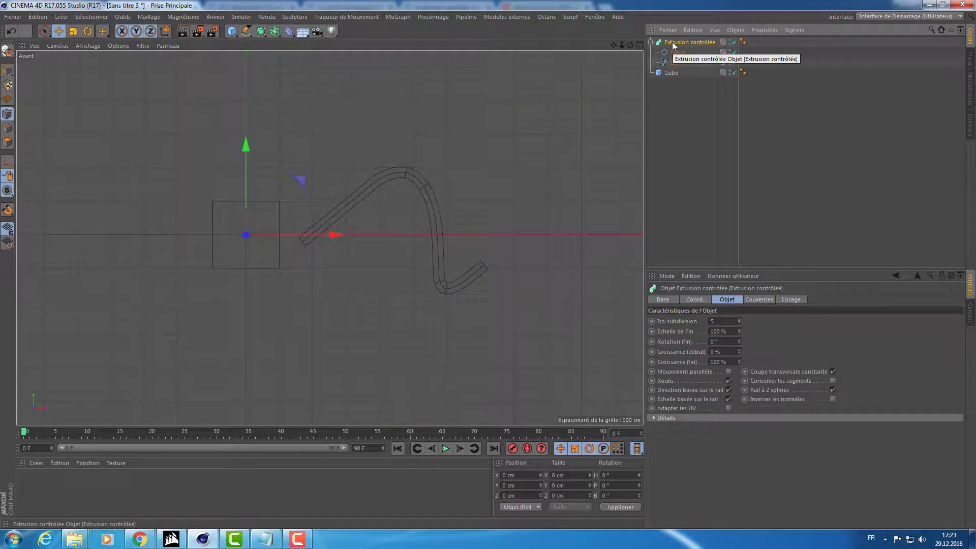
Frame the swept tube and cube in a maximized perspective view
{"action": "key", "text": "t"}
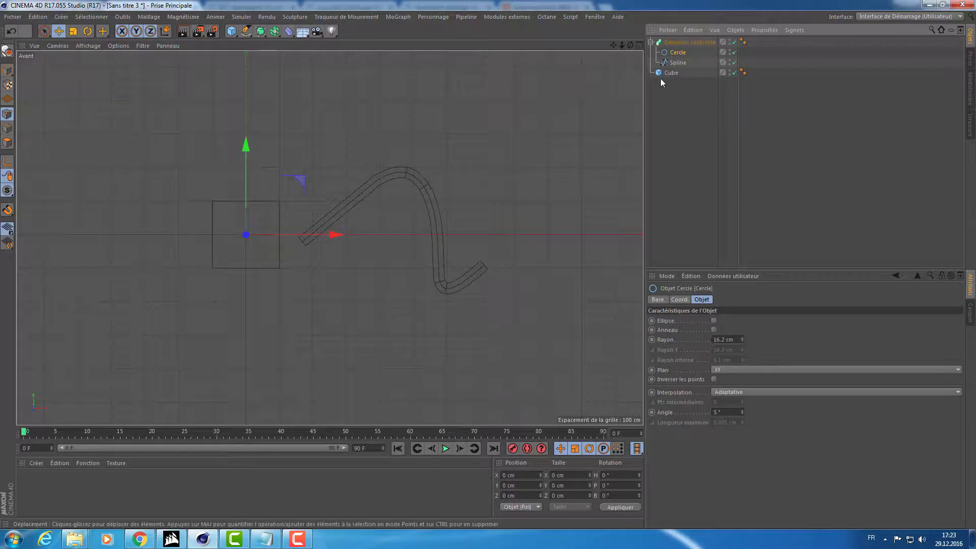
{"action": "middle_click", "coordinate": [460, 132]}
{"action": "middle_click", "coordinate": [255, 117]}
{"action": "scroll", "coordinate": [305, 153], "scroll_direction": "up", "scroll_amount": 5}
{"action": "scroll", "coordinate": [316, 157], "scroll_direction": "up", "scroll_amount": 3}
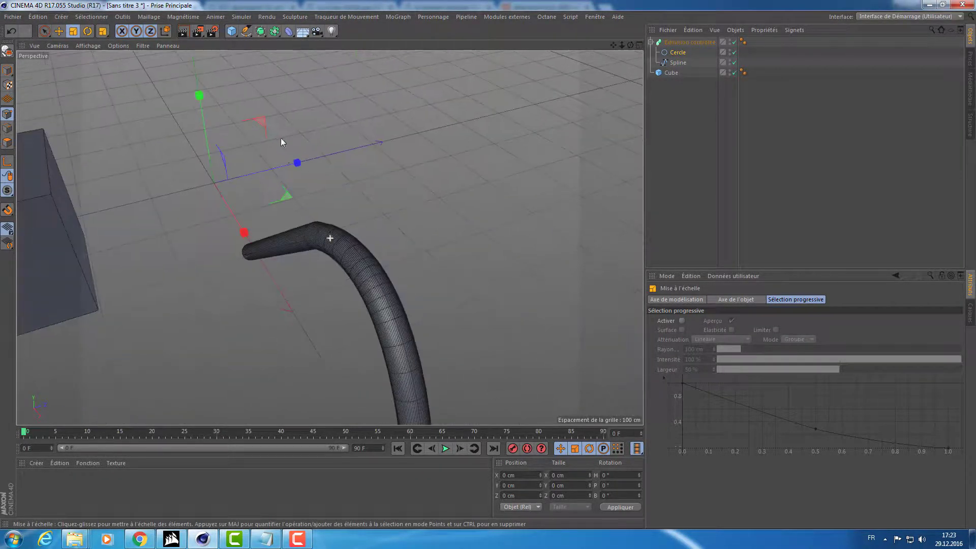
{"action": "mouse_move", "coordinate": [281, 138]}
{"action": "left_mouse_down", "text": "alt"}
{"action": "mouse_move", "coordinate": [405, 149]}
{"action": "mouse_move", "coordinate": [362, 153]}
{"action": "left_mouse_up", "text": "alt"}
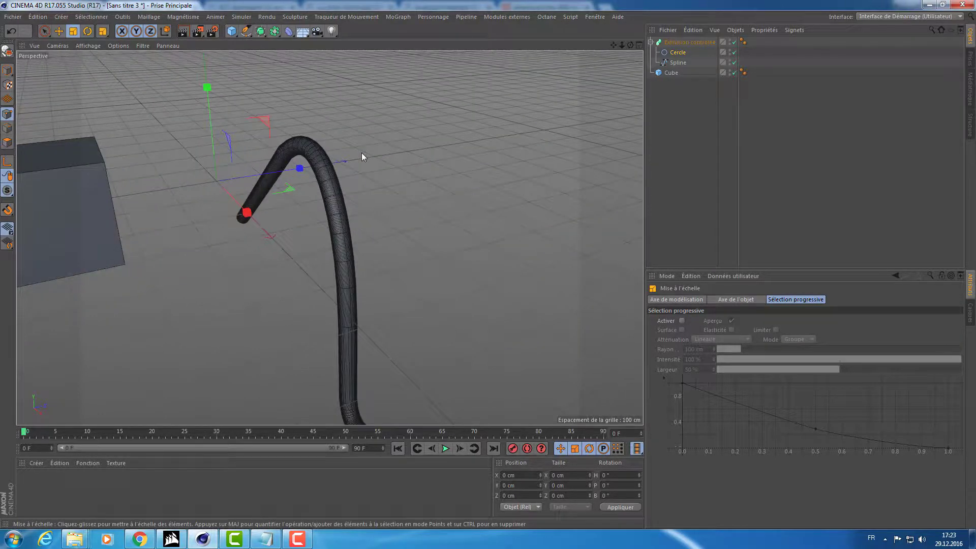
{"action": "mouse_move", "coordinate": [362, 153]}
{"action": "right_mouse_down", "text": "alt"}
{"action": "mouse_move", "coordinate": [392, 127]}
{"action": "mouse_move", "coordinate": [576, 75]}
{"action": "right_mouse_up", "text": "alt"}
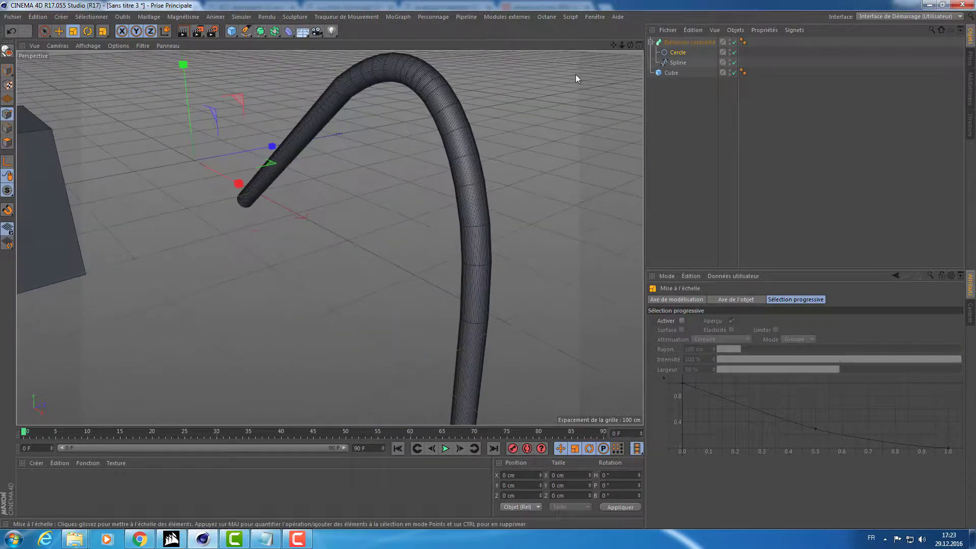
Raise the Cercle's Angle from 5° to 32° for a coarser tube
{"action": "left_click", "coordinate": [667, 53]}
{"action": "scroll", "coordinate": [732, 412], "scroll_direction": "up", "scroll_amount": 8}
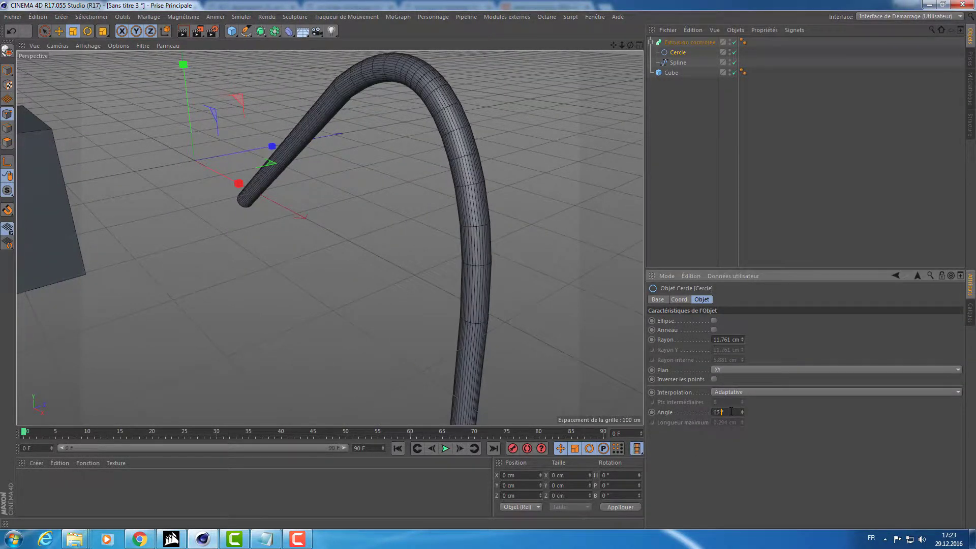
{"action": "scroll", "coordinate": [732, 412], "scroll_direction": "up", "scroll_amount": 8}
{"action": "scroll", "coordinate": [732, 412], "scroll_direction": "up", "scroll_amount": 1}
{"action": "scroll", "coordinate": [732, 412], "scroll_direction": "up", "scroll_amount": 1}
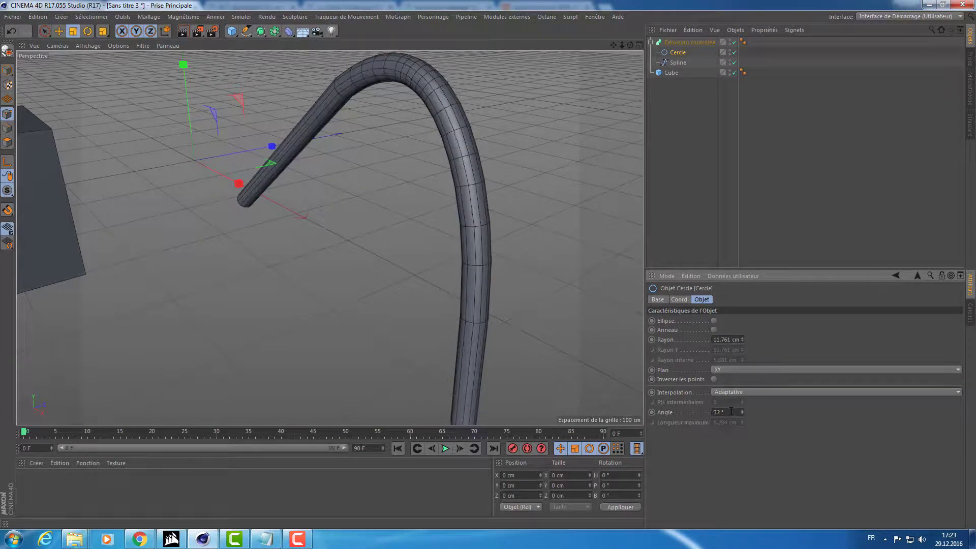
{"action": "scroll", "coordinate": [731, 412], "scroll_direction": "up", "scroll_amount": 1}
{"action": "scroll", "coordinate": [731, 412], "scroll_direction": "up", "scroll_amount": 4}
{"action": "scroll", "coordinate": [462, 254], "scroll_direction": "down", "scroll_amount": 2}
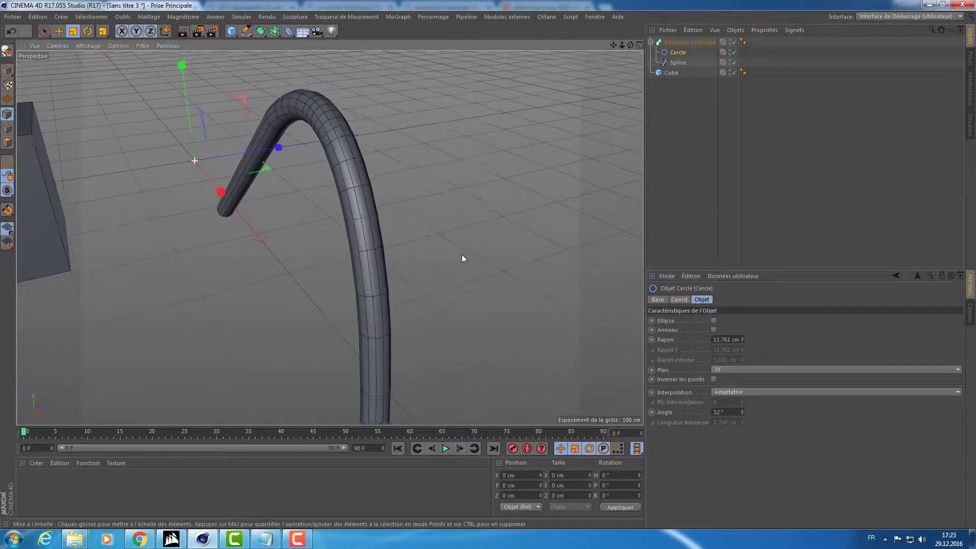
{"action": "left_click_drag", "start_coordinate": [462, 255], "coordinate": [516, 259], "text": "alt"}
{"action": "scroll", "coordinate": [439, 261], "scroll_direction": "down", "scroll_amount": 3}
{"action": "mouse_move", "coordinate": [439, 260]}
{"action": "left_mouse_down", "text": "alt"}
{"action": "mouse_move", "coordinate": [357, 257]}
{"action": "mouse_move", "coordinate": [391, 245]}
{"action": "left_mouse_up", "text": "alt"}
{"action": "scroll", "coordinate": [459, 265], "scroll_direction": "up", "scroll_amount": 3}
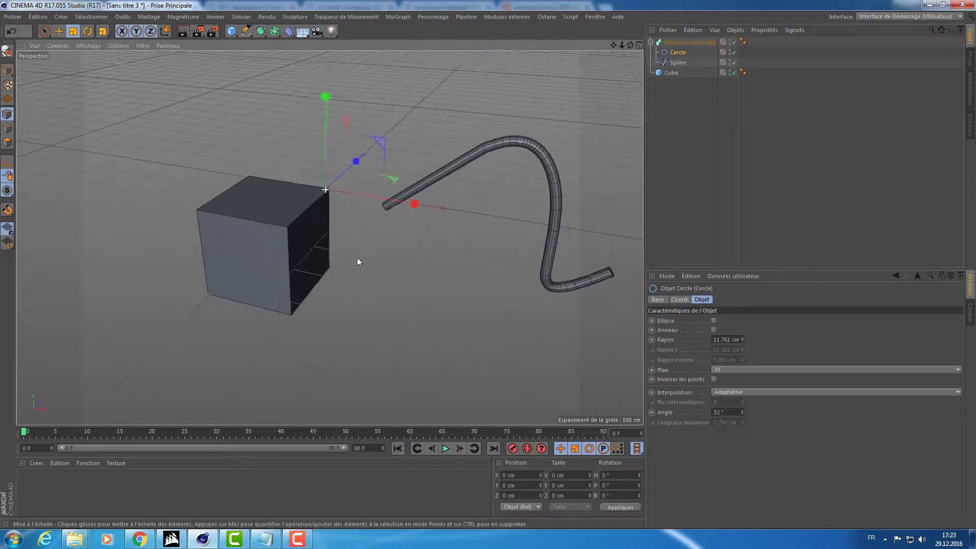
{"action": "left_click_drag", "start_coordinate": [458, 266], "coordinate": [428, 270], "text": "alt"}
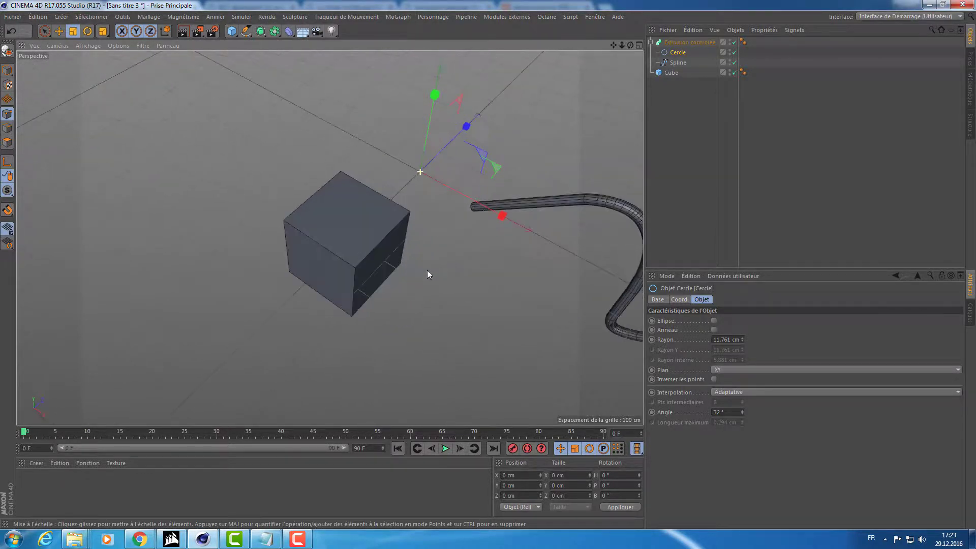
Add a Tube primitive and widen its hole to about 143.6 cm
{"action": "key", "text": "e"}
{"action": "left_click", "coordinate": [232, 31]}
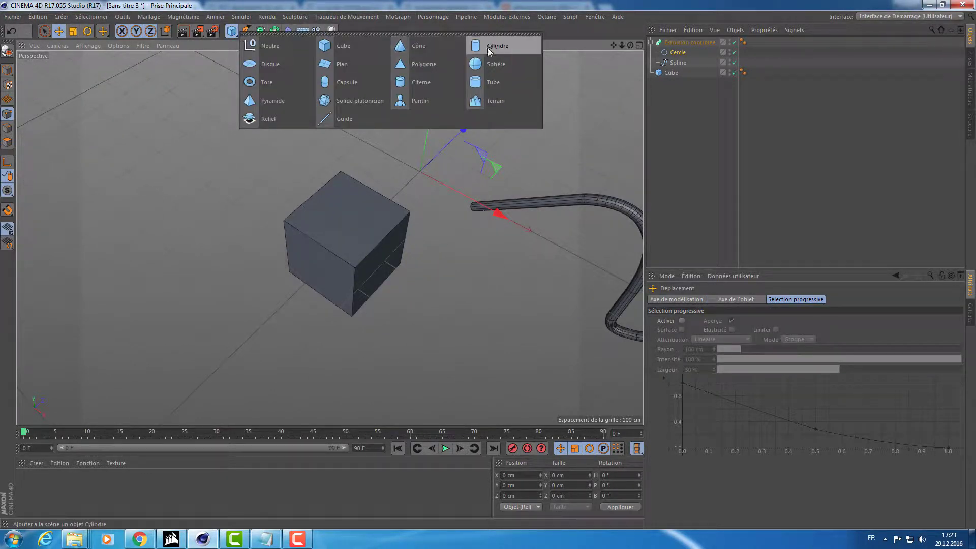
{"action": "left_click", "coordinate": [494, 83]}
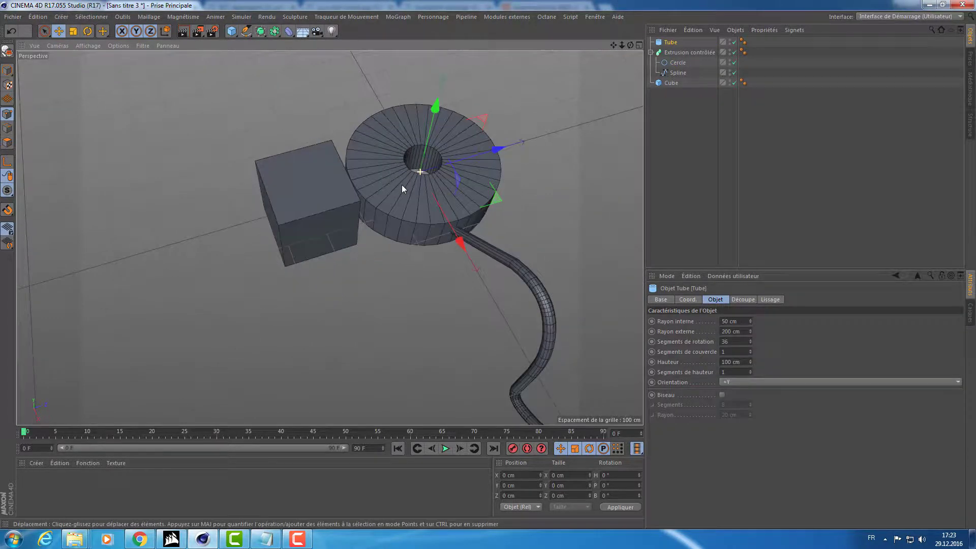
{"action": "left_click", "coordinate": [402, 143]}
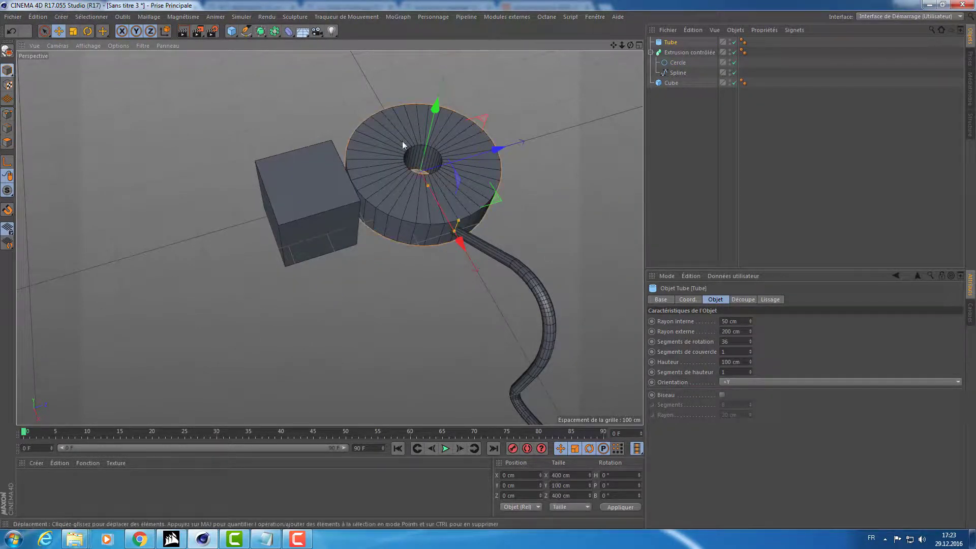
{"action": "mouse_move", "coordinate": [429, 188]}
{"action": "left_mouse_down"}
{"action": "mouse_move", "coordinate": [448, 212]}
{"action": "mouse_move", "coordinate": [352, 257]}
{"action": "mouse_move", "coordinate": [456, 243]}
{"action": "mouse_move", "coordinate": [581, 194]}
{"action": "mouse_move", "coordinate": [416, 214]}
{"action": "mouse_move", "coordinate": [420, 202]}
{"action": "mouse_move", "coordinate": [437, 204]}
{"action": "mouse_move", "coordinate": [403, 216]}
{"action": "mouse_move", "coordinate": [428, 197]}
{"action": "left_mouse_up"}
Add a Sphere and enlarge its radius to about 146 cm
{"action": "key", "text": "e"}
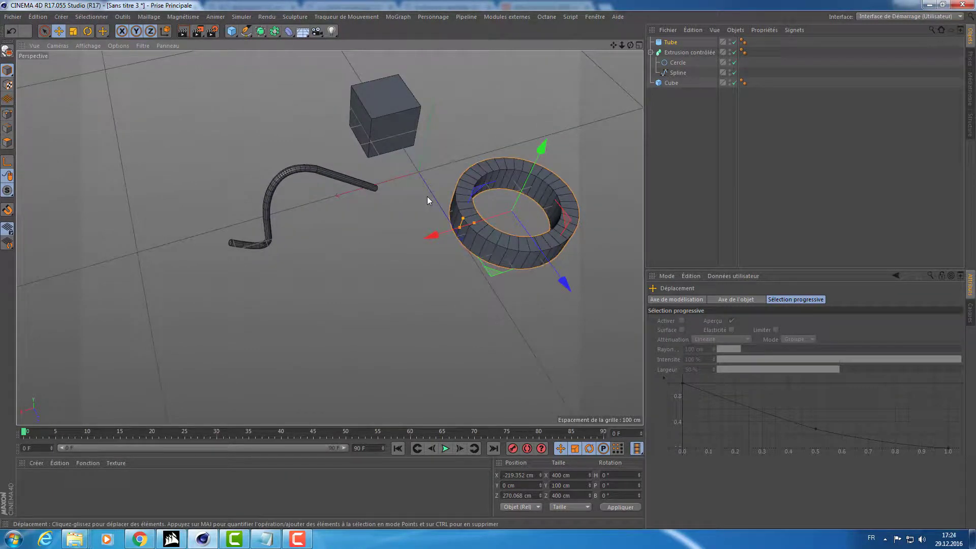
{"action": "mouse_move", "coordinate": [231, 31]}
{"action": "left_mouse_down"}
{"action": "mouse_move", "coordinate": [493, 45]}
{"action": "mouse_move", "coordinate": [494, 64]}
{"action": "left_mouse_up"}
{"action": "mouse_move", "coordinate": [394, 179]}
{"action": "left_mouse_down"}
{"action": "mouse_move", "coordinate": [389, 231]}
{"action": "mouse_move", "coordinate": [478, 126]}
{"action": "mouse_move", "coordinate": [446, 158]}
{"action": "mouse_move", "coordinate": [449, 135]}
{"action": "mouse_move", "coordinate": [423, 259]}
{"action": "mouse_move", "coordinate": [375, 254]}
{"action": "mouse_move", "coordinate": [401, 195]}
{"action": "left_mouse_up"}
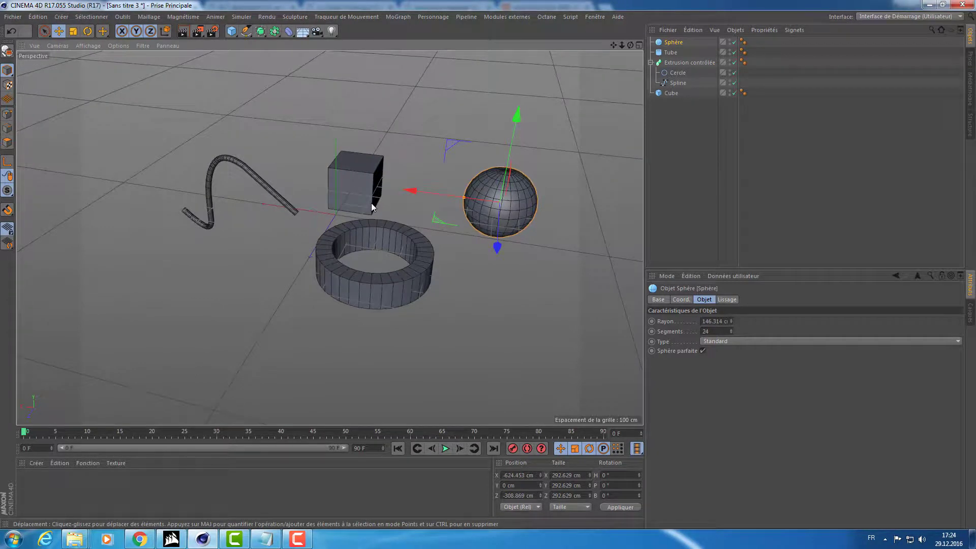
{"action": "mouse_move", "coordinate": [358, 189]}
{"action": "left_mouse_down", "text": "alt"}
{"action": "mouse_move", "coordinate": [414, 170]}
{"action": "mouse_move", "coordinate": [398, 205]}
{"action": "mouse_move", "coordinate": [358, 203]}
{"action": "mouse_move", "coordinate": [403, 186]}
{"action": "mouse_move", "coordinate": [395, 201]}
{"action": "mouse_move", "coordinate": [376, 175]}
{"action": "left_mouse_up", "text": "alt"}
Make the cube an editable polygon object and switch to Edges mode
{"action": "scroll", "coordinate": [376, 174], "scroll_direction": "up", "scroll_amount": 3}
{"action": "left_click", "coordinate": [377, 234]}
{"action": "left_click_drag", "start_coordinate": [376, 230], "coordinate": [365, 227], "text": "alt"}
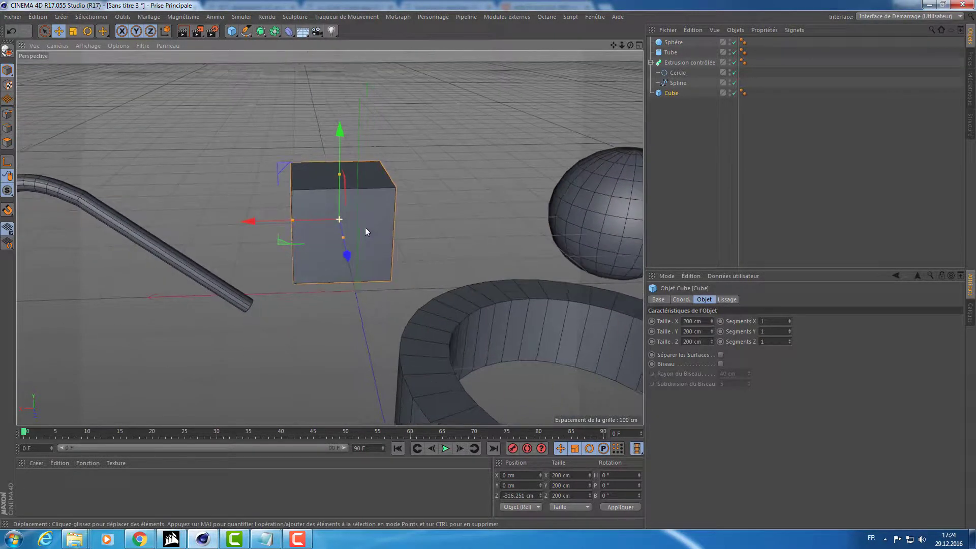
{"action": "left_click", "coordinate": [651, 62]}
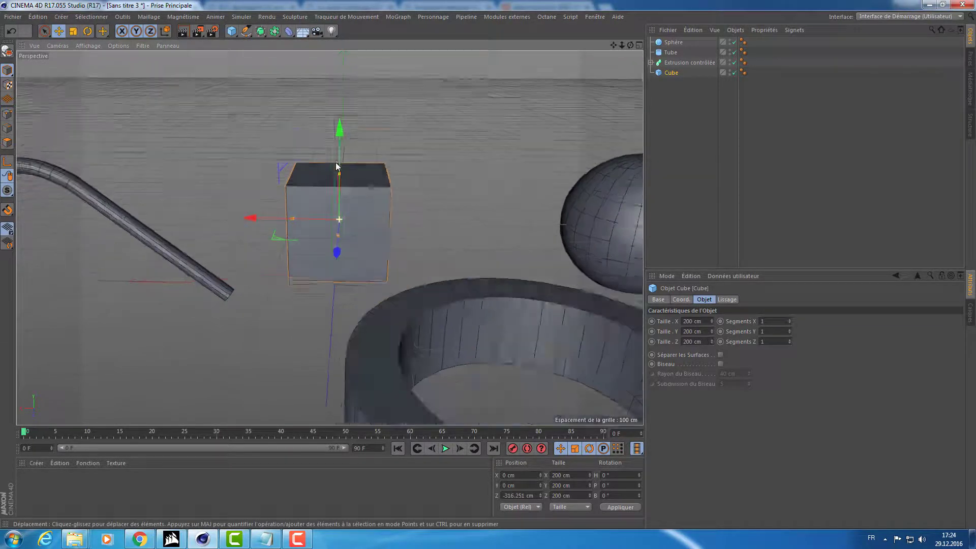
{"action": "key", "text": "c"}
{"action": "key", "text": "o"}
{"action": "key", "text": "ctrl+z"}
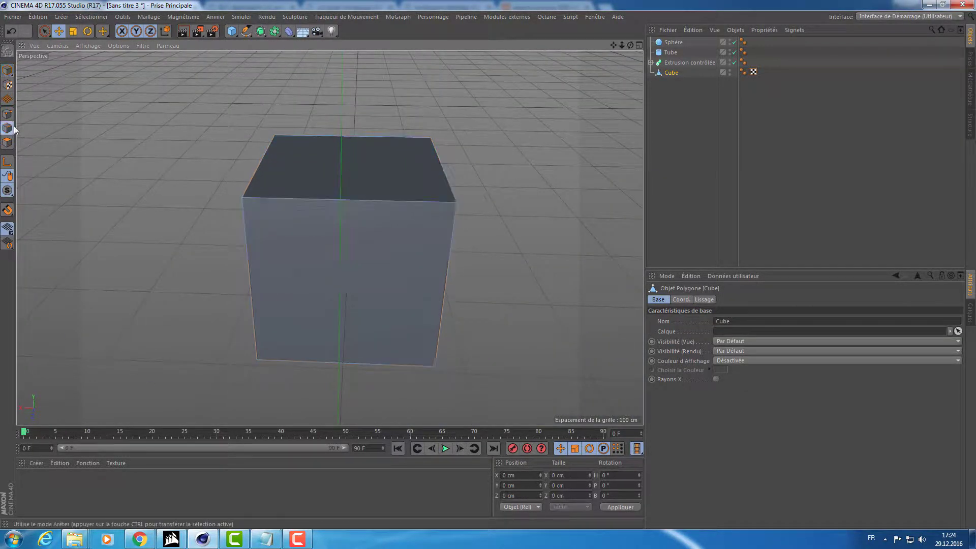
{"action": "left_click_drag", "start_coordinate": [195, 158], "coordinate": [224, 159], "text": "alt"}
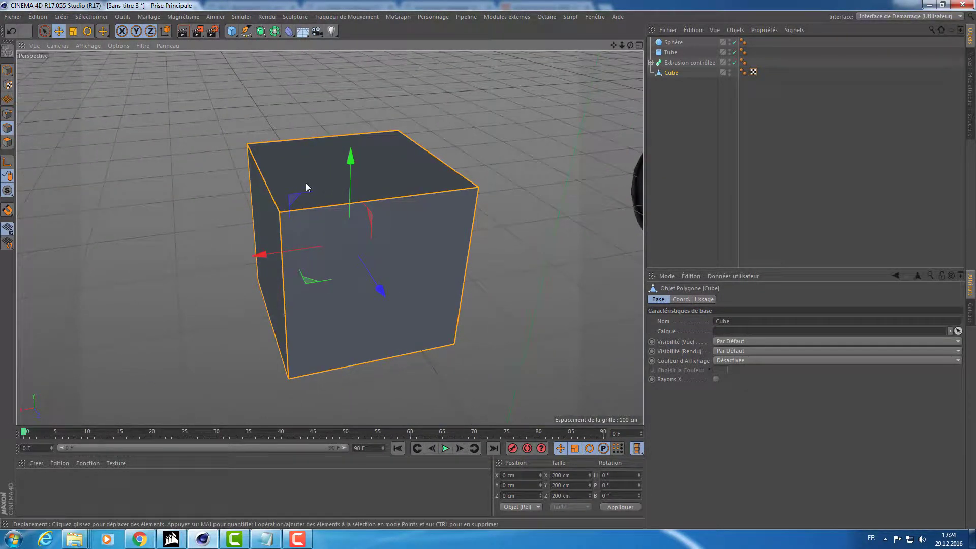
{"action": "left_click", "coordinate": [7, 127]}
Bevel the cube's edges by 8.5 cm with 1 subdivision
{"action": "key", "text": "m"}
{"action": "key", "text": "s"}
{"action": "left_click_drag", "start_coordinate": [121, 145], "coordinate": [140, 145]}
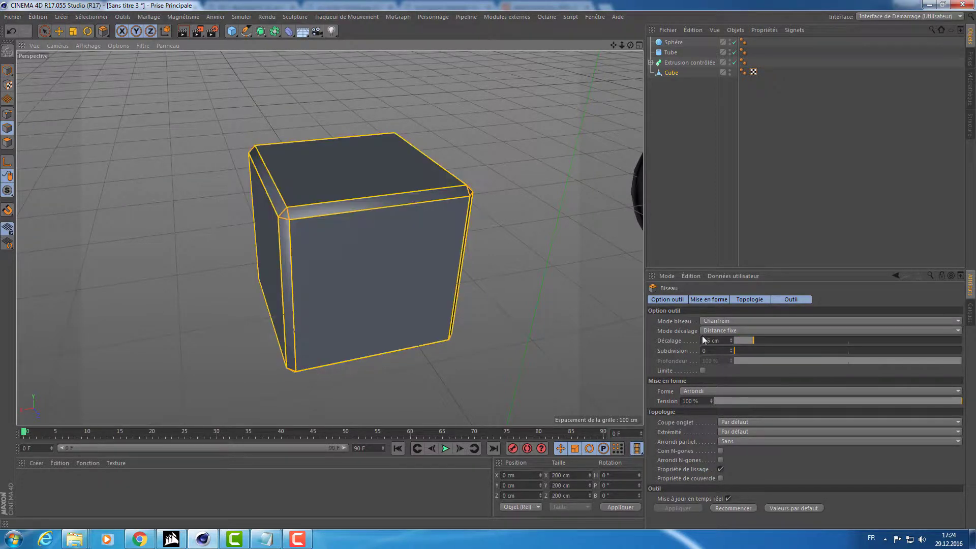
{"action": "left_click", "coordinate": [718, 352]}
{"action": "type", "text": "1"}
{"action": "key", "text": "Return"}
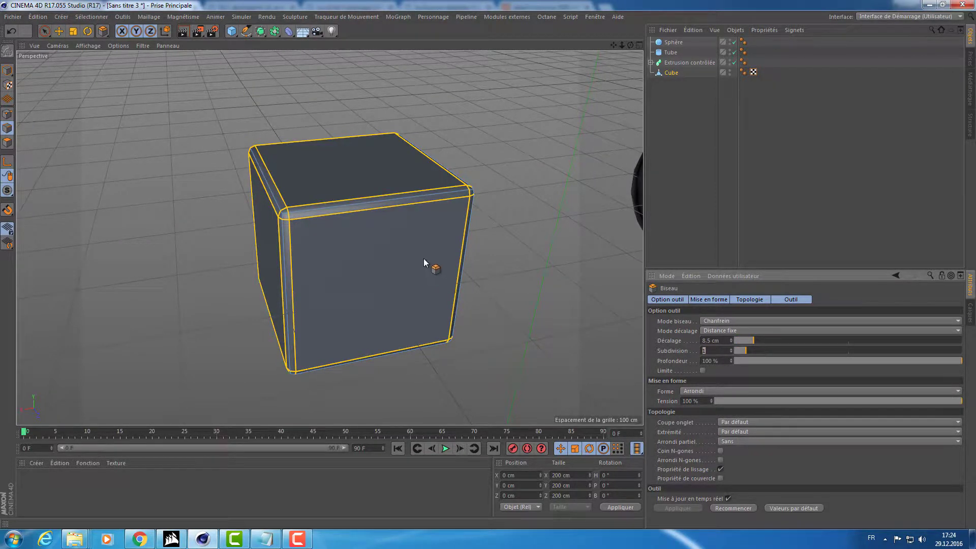
{"action": "scroll", "coordinate": [426, 262], "scroll_direction": "down", "scroll_amount": 3}
{"action": "mouse_move", "coordinate": [578, 258]}
{"action": "left_mouse_down", "text": "alt"}
{"action": "mouse_move", "coordinate": [554, 261]}
{"action": "mouse_move", "coordinate": [556, 253]}
{"action": "mouse_move", "coordinate": [422, 230]}
{"action": "mouse_move", "coordinate": [440, 258]}
{"action": "left_mouse_up", "text": "alt"}
{"action": "key", "text": "e"}
{"action": "scroll", "coordinate": [481, 266], "scroll_direction": "up", "scroll_amount": 3}
{"action": "scroll", "coordinate": [481, 267], "scroll_direction": "down", "scroll_amount": 3}
{"action": "scroll", "coordinate": [386, 181], "scroll_direction": "up", "scroll_amount": 3}
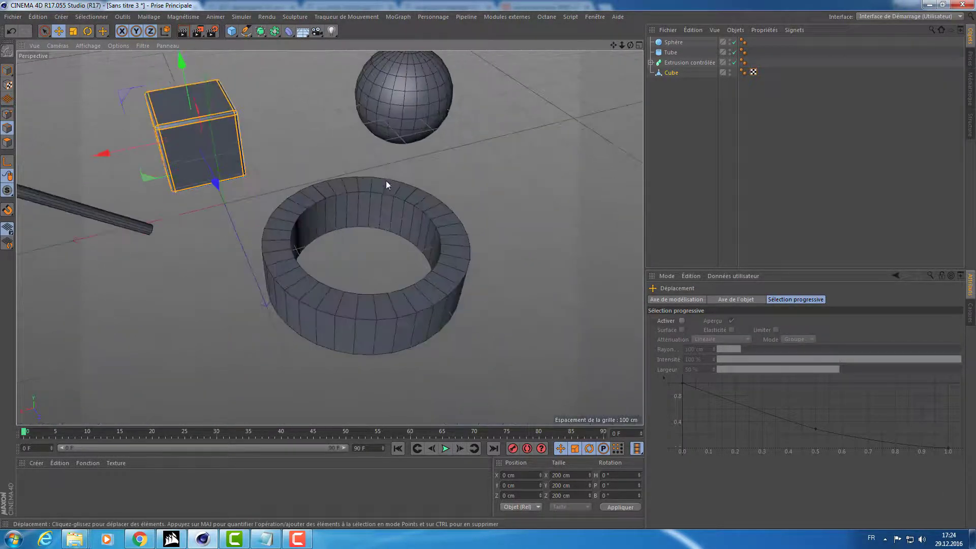
{"action": "scroll", "coordinate": [386, 181], "scroll_direction": "down", "scroll_amount": 2}
Select the tube, frame it in the front view, and make it editable
{"action": "left_click_drag", "start_coordinate": [392, 180], "coordinate": [395, 200], "text": "alt"}
{"action": "left_click", "coordinate": [481, 170]}
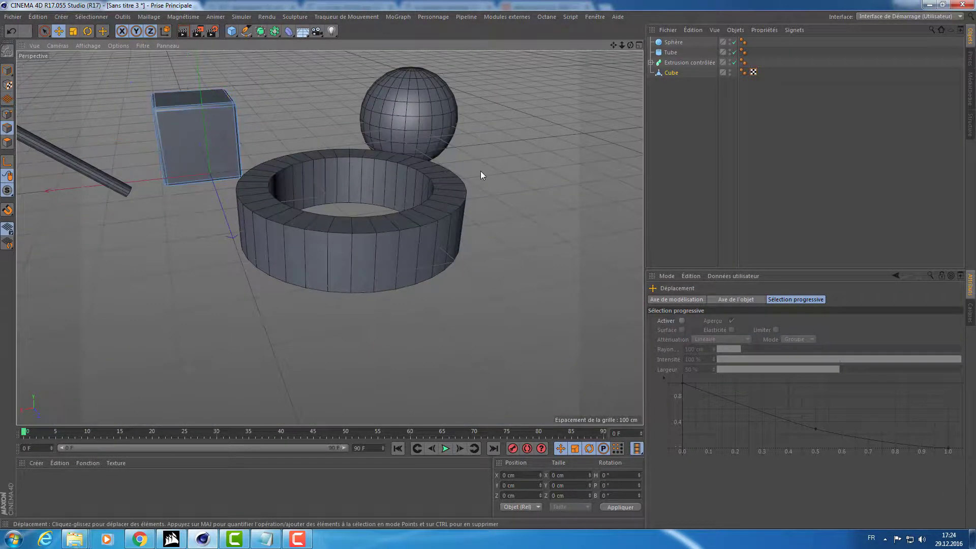
{"action": "left_click", "coordinate": [667, 52]}
{"action": "middle_click", "coordinate": [398, 194]}
{"action": "middle_click", "coordinate": [466, 335]}
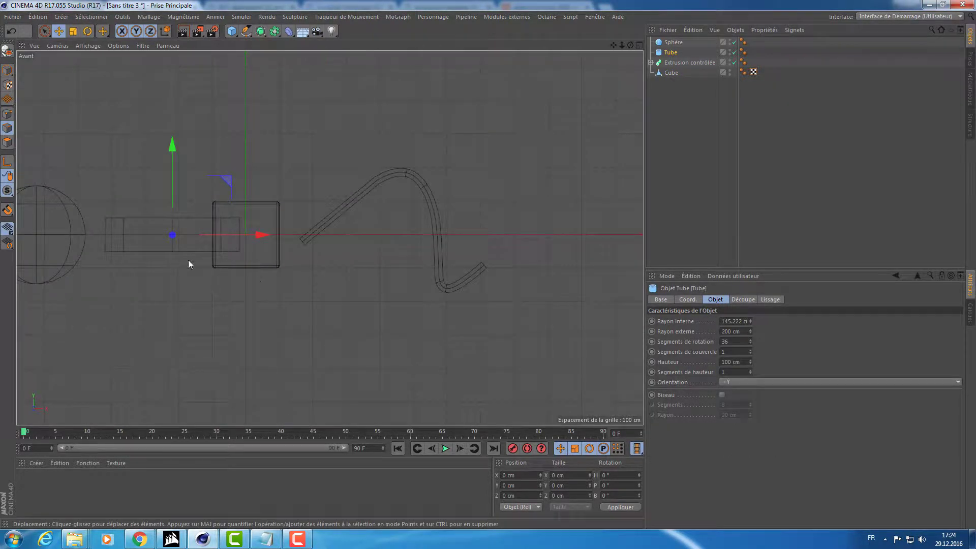
{"action": "middle_click_drag", "start_coordinate": [188, 264], "coordinate": [353, 256], "text": "alt"}
{"action": "scroll", "coordinate": [343, 258], "scroll_direction": "up", "scroll_amount": 3}
{"action": "key", "text": "v"}
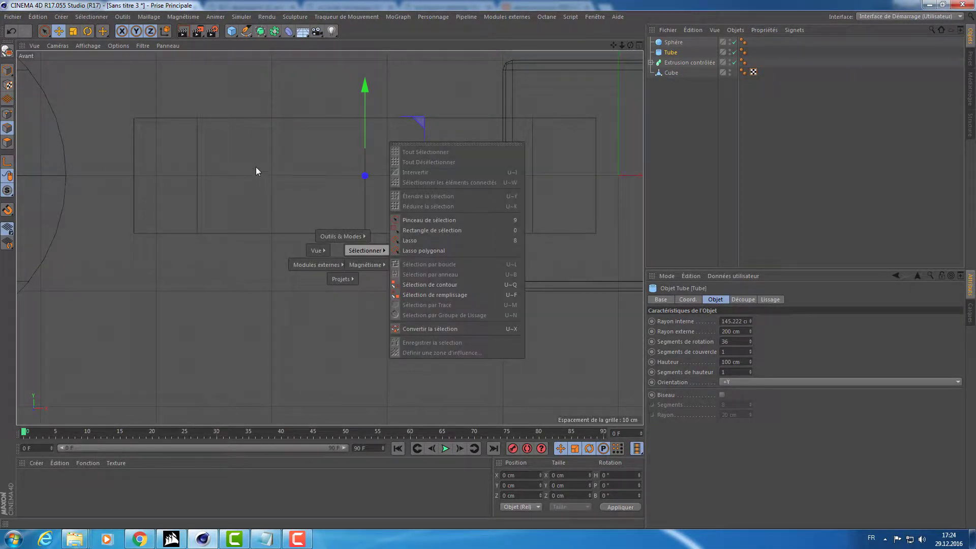
{"action": "key", "text": "Escape"}
{"action": "key", "text": "c"}
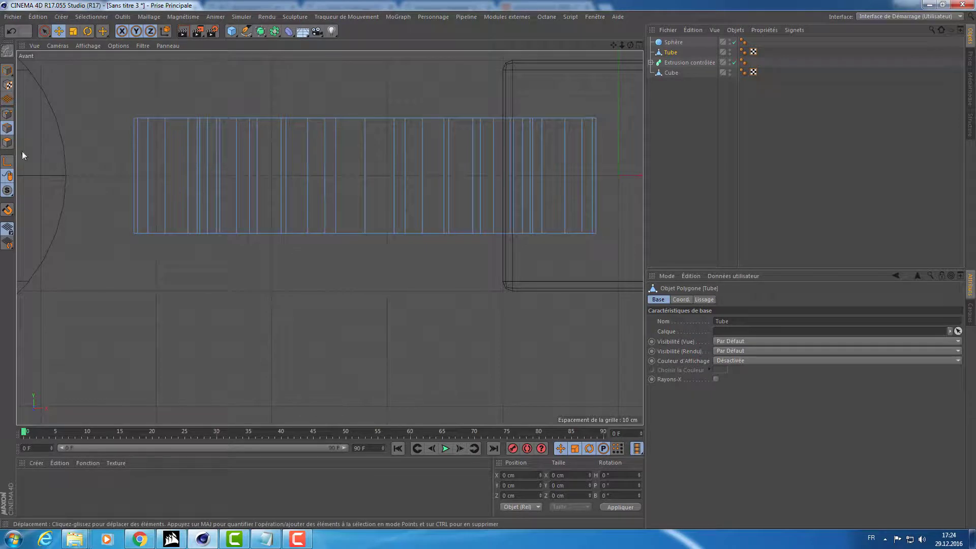
Optimise the tube mesh in Points mode
{"action": "left_click", "coordinate": [7, 113]}
{"action": "right_click", "coordinate": [184, 75]}
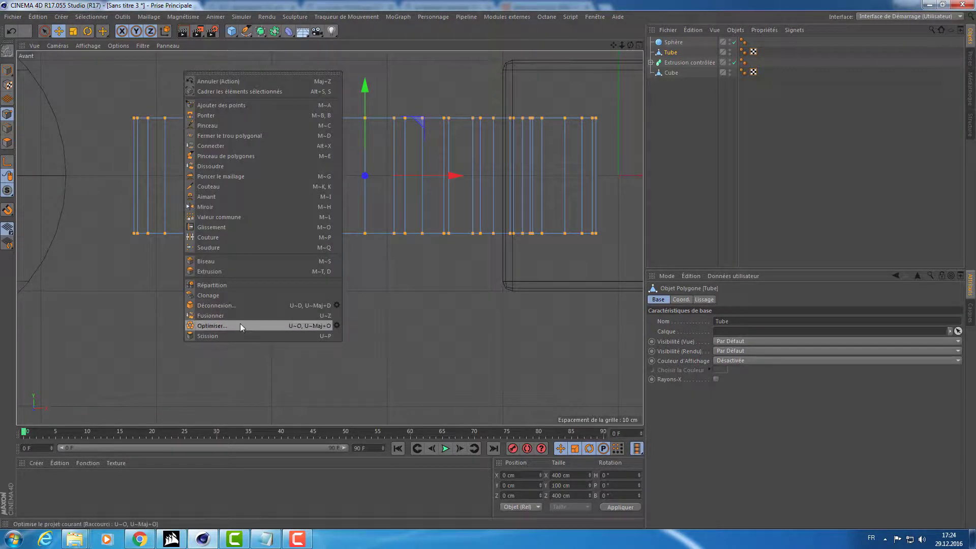
{"action": "left_click", "coordinate": [240, 323]}
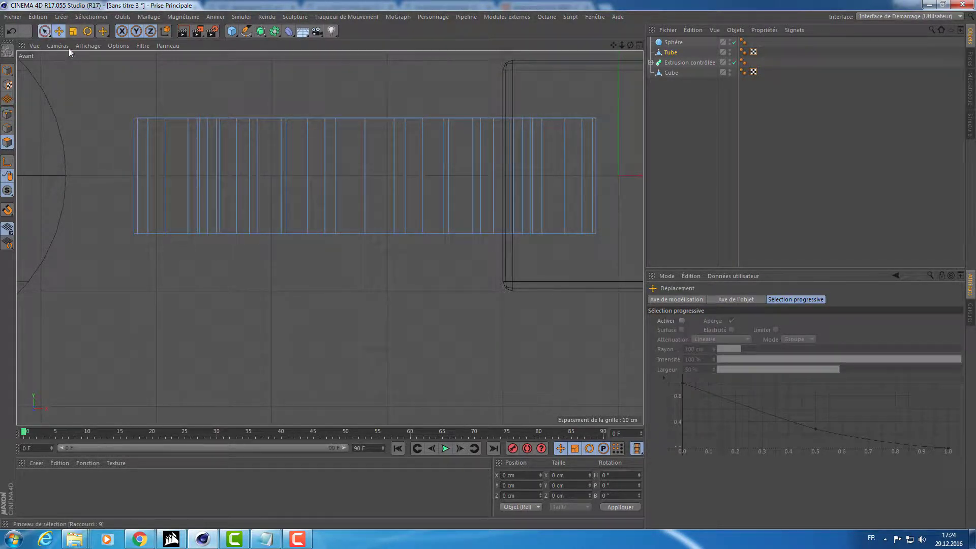
Box-select the tube's bottom row of points with Limit to visible turned off
{"action": "key", "text": "v"}
{"action": "left_click", "coordinate": [102, 63]}
{"action": "left_click", "coordinate": [735, 330]}
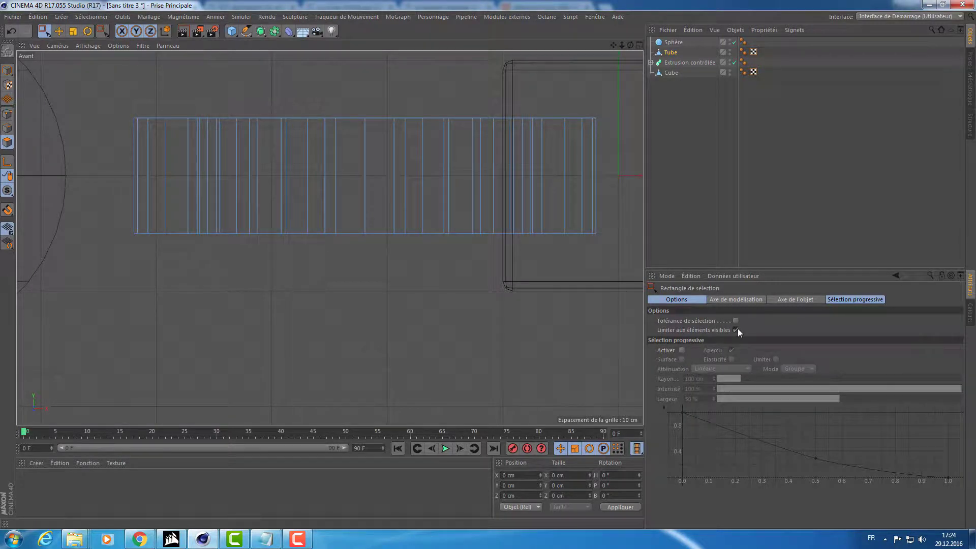
{"action": "left_click_drag", "start_coordinate": [108, 206], "coordinate": [619, 275]}
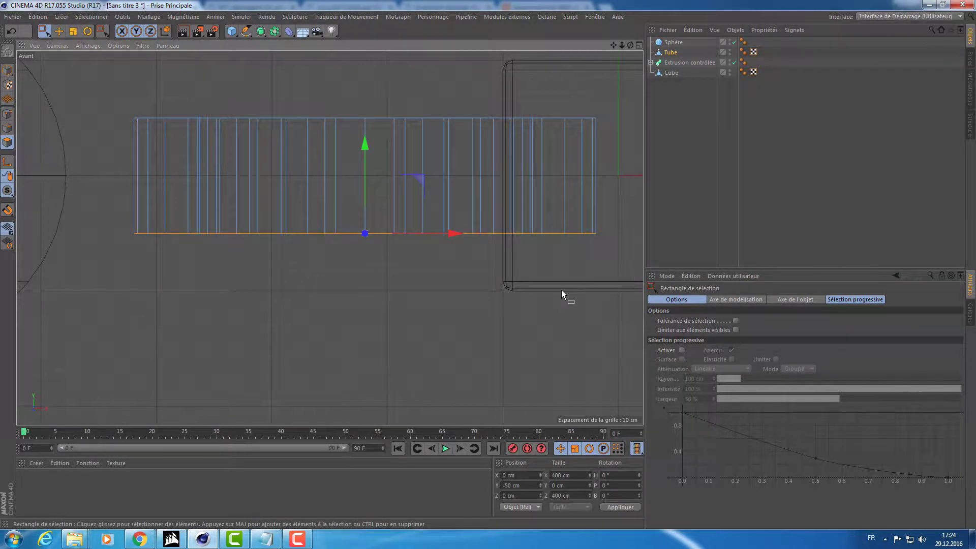
{"action": "middle_click", "coordinate": [514, 240]}
{"action": "middle_click", "coordinate": [301, 207]}
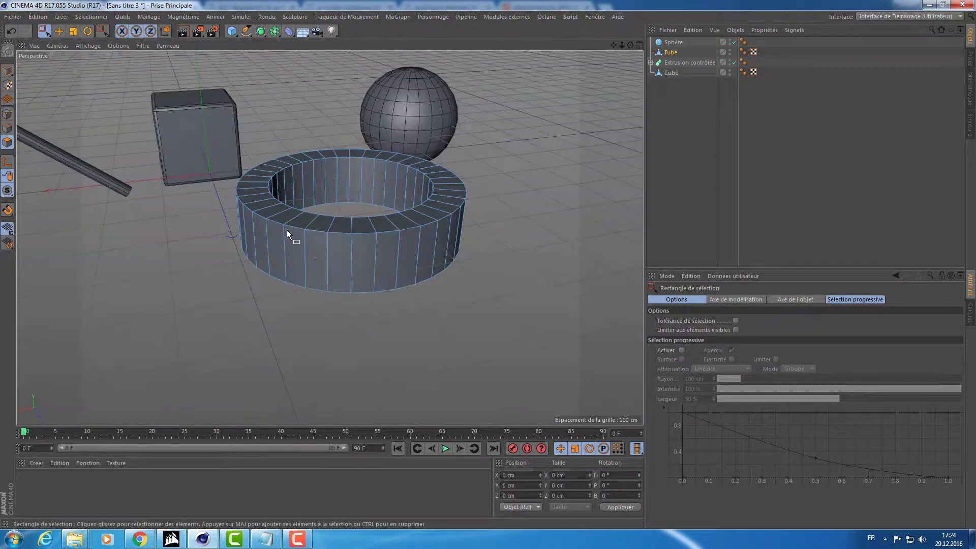
{"action": "mouse_move", "coordinate": [287, 234]}
{"action": "left_mouse_down", "text": "alt"}
{"action": "mouse_move", "coordinate": [316, 166]}
{"action": "mouse_move", "coordinate": [316, 311]}
{"action": "mouse_move", "coordinate": [317, 267]}
{"action": "left_mouse_up", "text": "alt"}
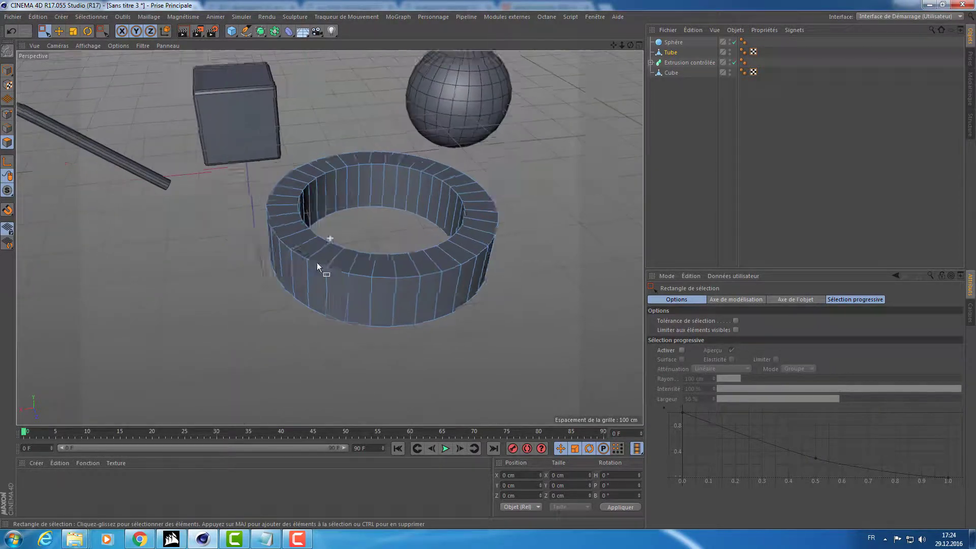
{"action": "right_click_drag", "start_coordinate": [318, 266], "coordinate": [262, 228], "text": "alt"}
{"action": "middle_click", "coordinate": [263, 227]}
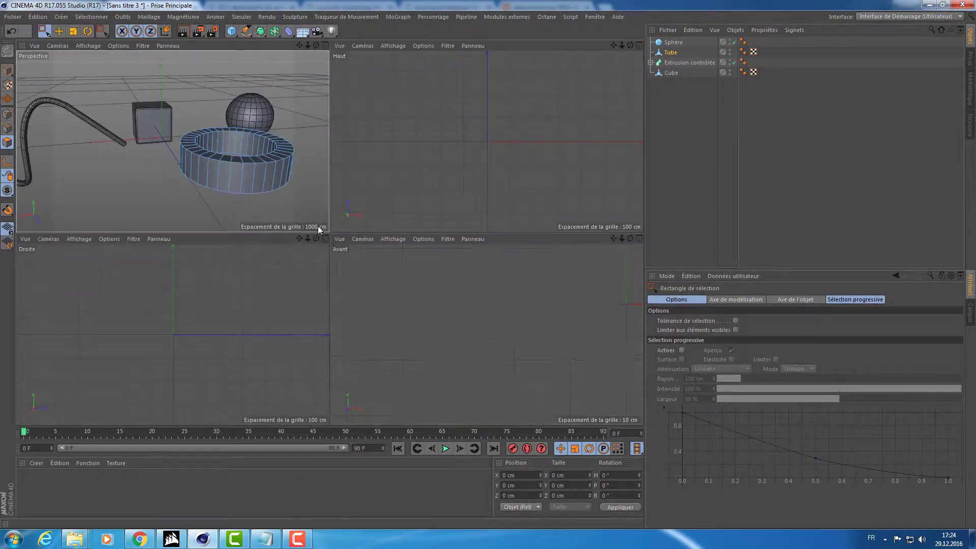
Box-select the cube's bottom points in the right view, then clear the selection
{"action": "left_click", "coordinate": [661, 73]}
{"action": "middle_click", "coordinate": [147, 339]}
{"action": "mouse_move", "coordinate": [145, 337]}
{"action": "right_mouse_down", "text": "alt"}
{"action": "mouse_move", "coordinate": [236, 300]}
{"action": "mouse_move", "coordinate": [395, 331]}
{"action": "mouse_move", "coordinate": [220, 283]}
{"action": "right_mouse_up", "text": "alt"}
{"action": "left_click_drag", "start_coordinate": [220, 283], "coordinate": [514, 348]}
{"action": "left_click", "coordinate": [497, 350]}
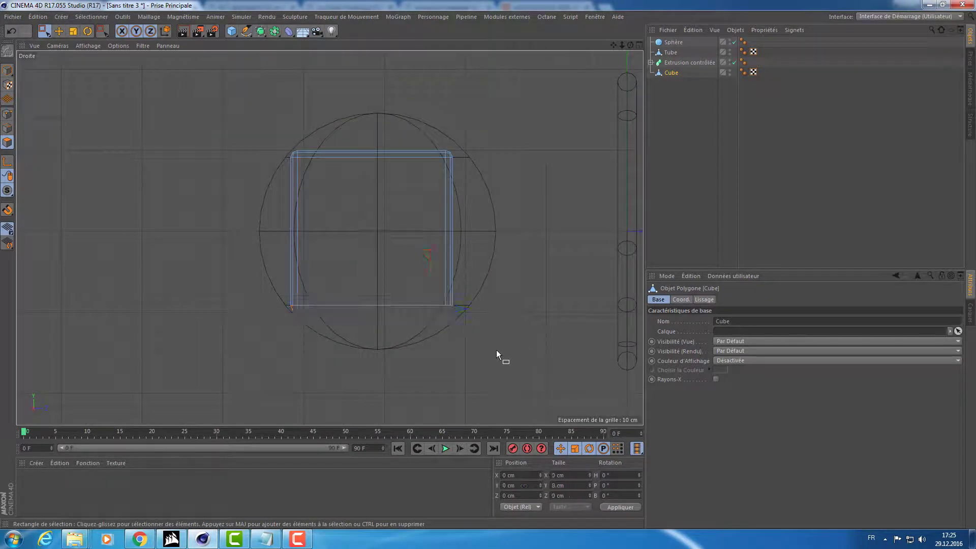
{"action": "middle_click", "coordinate": [426, 228]}
{"action": "middle_click", "coordinate": [265, 214]}
{"action": "mouse_move", "coordinate": [264, 214]}
{"action": "left_mouse_down", "text": "alt"}
{"action": "mouse_move", "coordinate": [398, 203]}
{"action": "mouse_move", "coordinate": [446, 176]}
{"action": "mouse_move", "coordinate": [344, 237]}
{"action": "mouse_move", "coordinate": [270, 244]}
{"action": "mouse_move", "coordinate": [271, 229]}
{"action": "left_mouse_up", "text": "alt"}
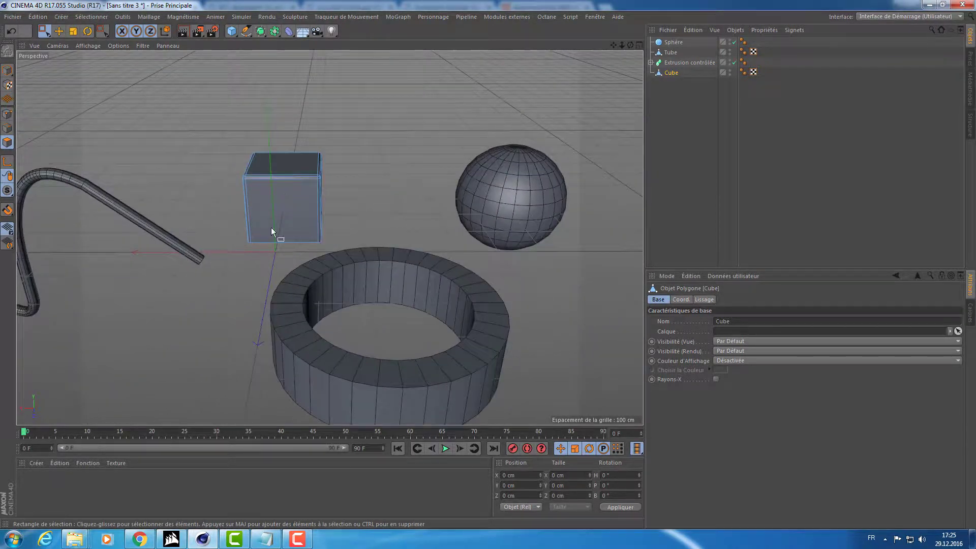
{"action": "left_click_drag", "start_coordinate": [511, 202], "coordinate": [511, 174], "text": "alt"}
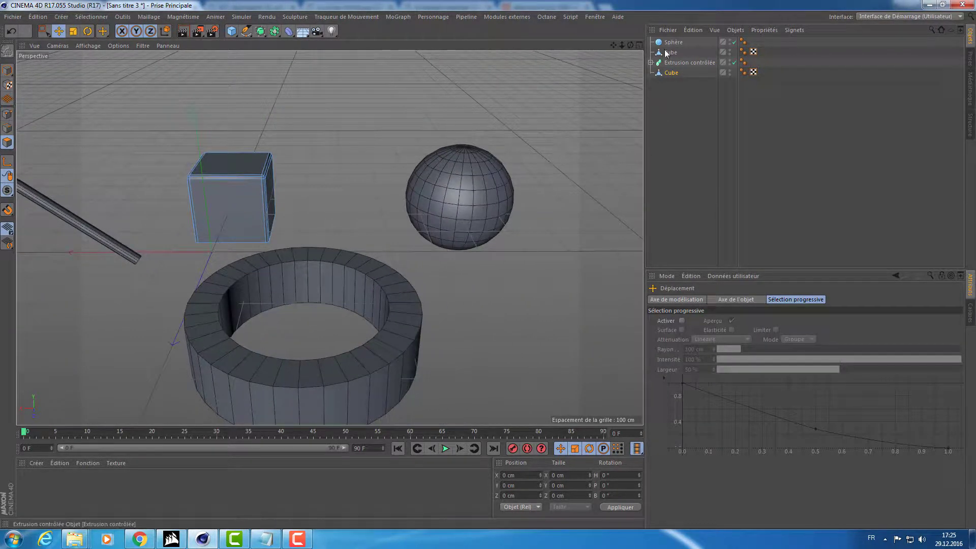
Make the sphere editable and frame it in the front view
{"action": "left_click", "coordinate": [673, 43]}
{"action": "key", "text": "c"}
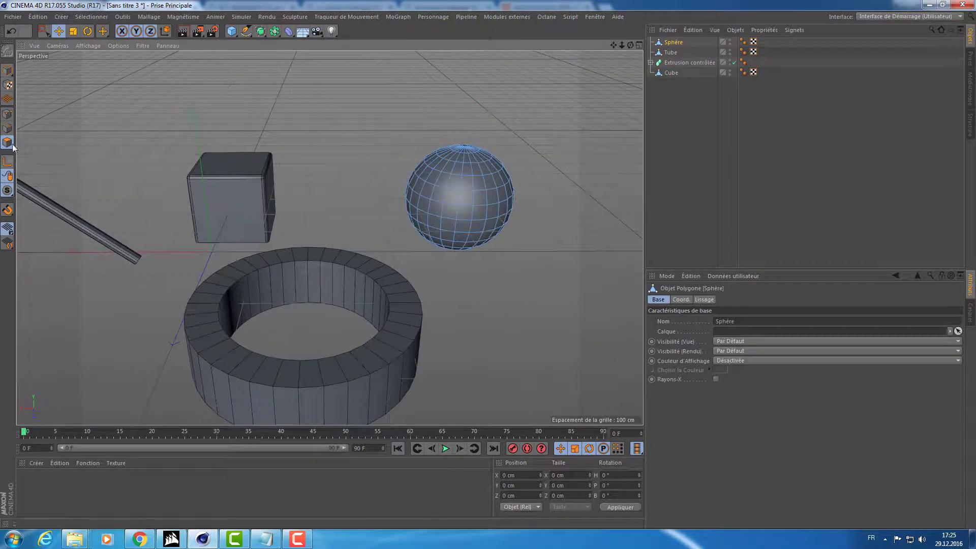
{"action": "middle_click", "coordinate": [387, 179]}
{"action": "middle_click", "coordinate": [420, 307]}
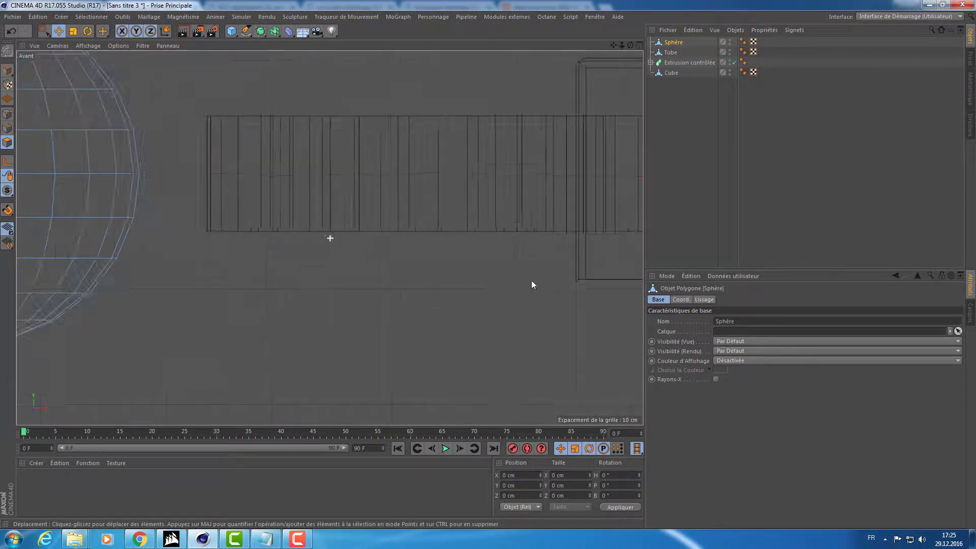
{"action": "scroll", "coordinate": [363, 265], "scroll_direction": "down", "scroll_amount": 3}
{"action": "middle_click_drag", "start_coordinate": [363, 264], "coordinate": [401, 262], "text": "alt"}
Rectangle-select the sphere's lower-half points and delete them
{"action": "left_click", "coordinate": [8, 114]}
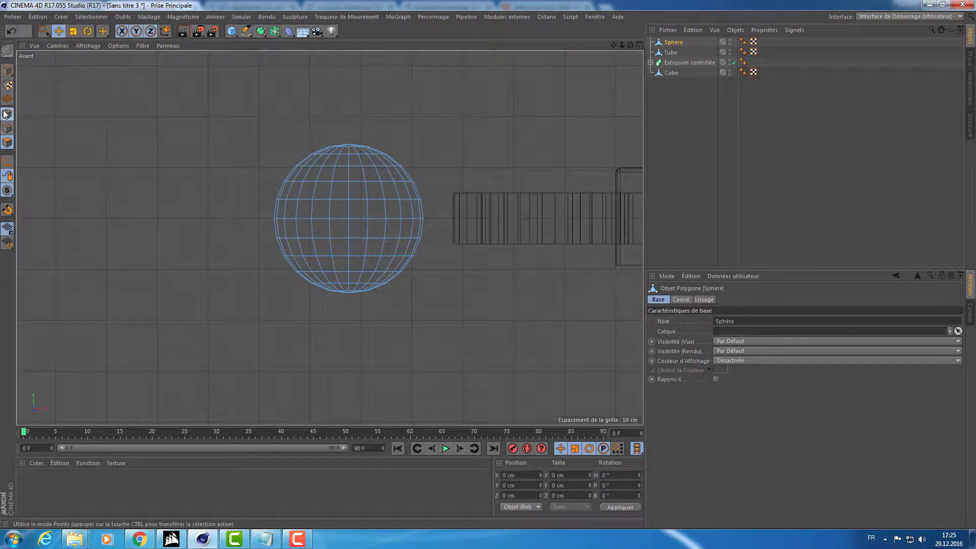
{"action": "left_click", "coordinate": [44, 31]}
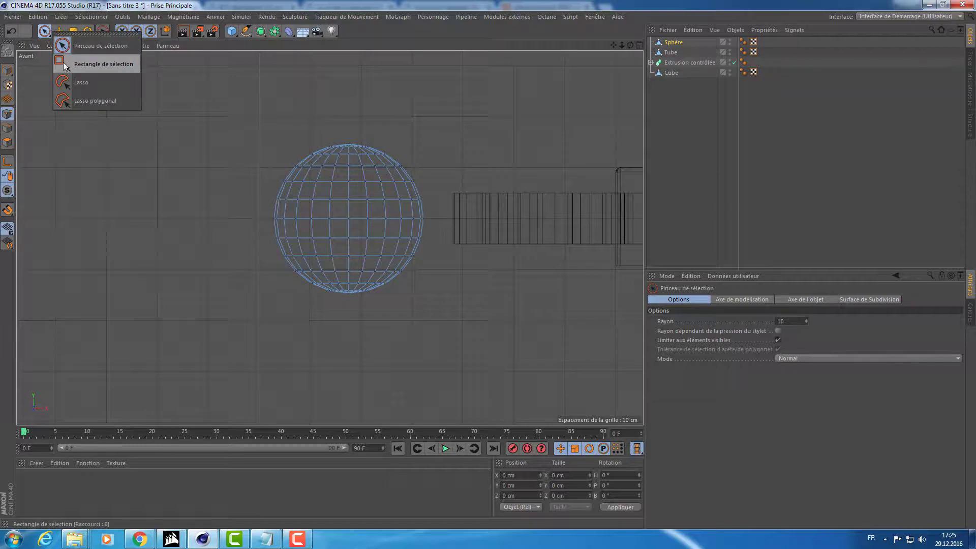
{"action": "left_click", "coordinate": [66, 64]}
{"action": "key", "text": "Delete"}
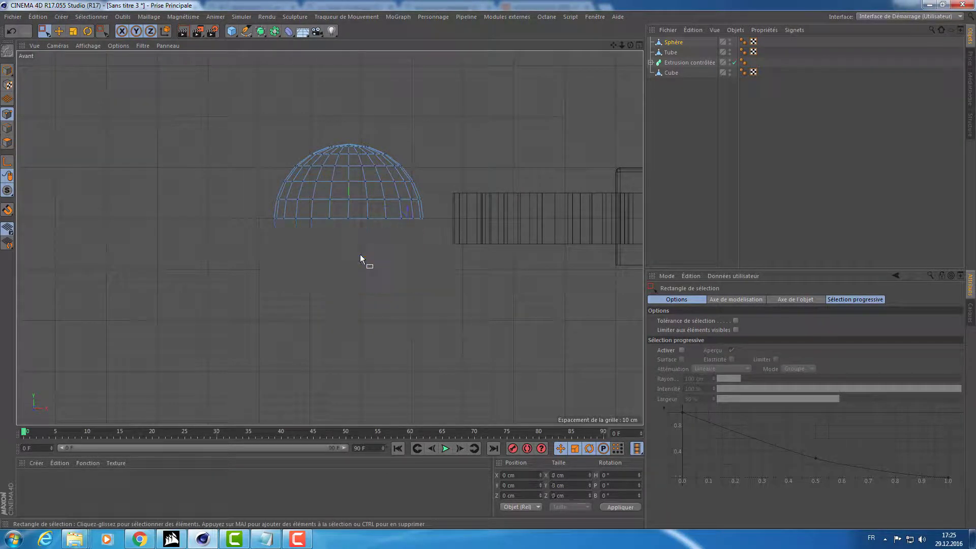
Orbit the perspective view to inspect the dome, then deselect it
{"action": "middle_click_drag", "start_coordinate": [343, 199], "coordinate": [254, 202], "text": "alt"}
{"action": "middle_click", "coordinate": [254, 202]}
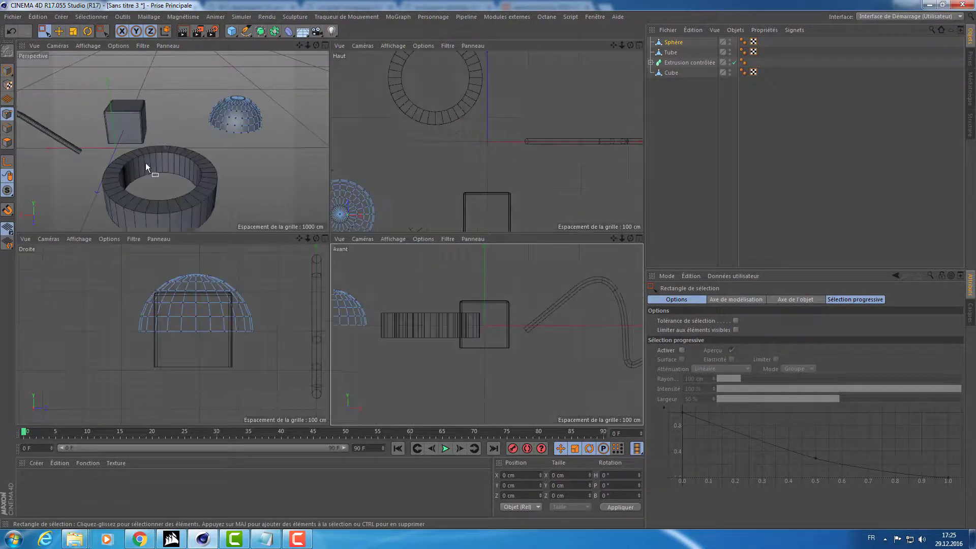
{"action": "key", "text": "e"}
{"action": "middle_click", "coordinate": [145, 163]}
{"action": "mouse_move", "coordinate": [210, 182]}
{"action": "left_mouse_down", "text": "alt"}
{"action": "mouse_move", "coordinate": [332, 192]}
{"action": "mouse_move", "coordinate": [383, 217]}
{"action": "mouse_move", "coordinate": [93, 210]}
{"action": "mouse_move", "coordinate": [229, 218]}
{"action": "left_mouse_up", "text": "alt"}
{"action": "scroll", "coordinate": [459, 190], "scroll_direction": "up", "scroll_amount": 5}
{"action": "mouse_move", "coordinate": [459, 193]}
{"action": "left_mouse_down", "text": "alt"}
{"action": "mouse_move", "coordinate": [392, 203]}
{"action": "mouse_move", "coordinate": [549, 212]}
{"action": "mouse_move", "coordinate": [500, 206]}
{"action": "mouse_move", "coordinate": [400, 240]}
{"action": "mouse_move", "coordinate": [405, 218]}
{"action": "mouse_move", "coordinate": [388, 206]}
{"action": "left_mouse_up", "text": "alt"}
{"action": "scroll", "coordinate": [500, 206], "scroll_direction": "down", "scroll_amount": 3}
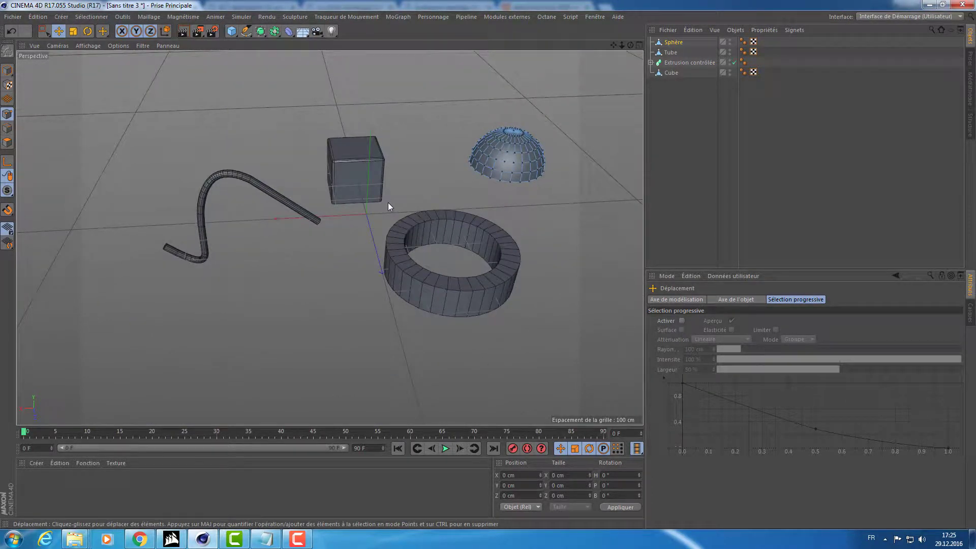
{"action": "scroll", "coordinate": [392, 187], "scroll_direction": "up", "scroll_amount": 2}
{"action": "scroll", "coordinate": [398, 186], "scroll_direction": "up", "scroll_amount": 1}
{"action": "scroll", "coordinate": [398, 191], "scroll_direction": "down", "scroll_amount": 1}
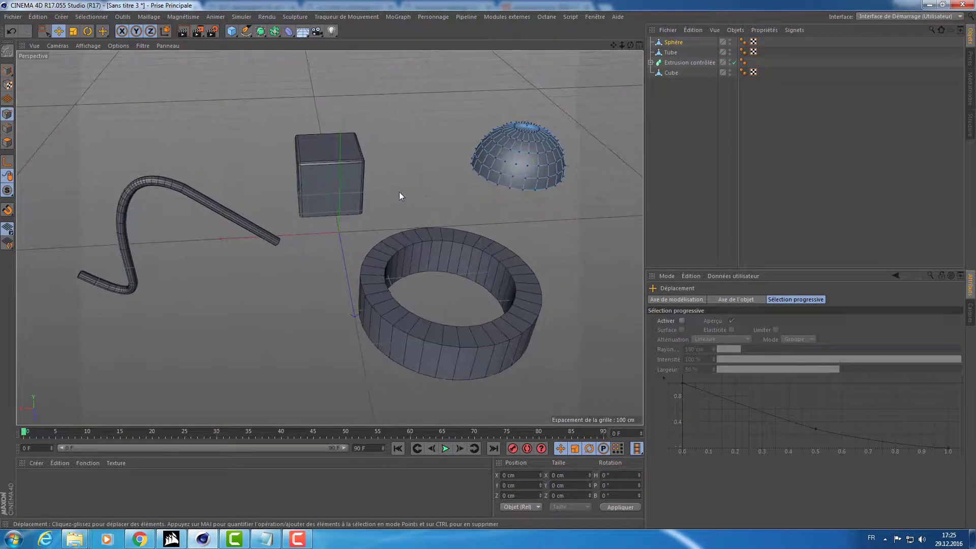
{"action": "left_click", "coordinate": [710, 146]}
Trial-scale the dome's height with the Scale tool: squash, stretch, then flatten it
{"action": "left_click", "coordinate": [672, 42]}
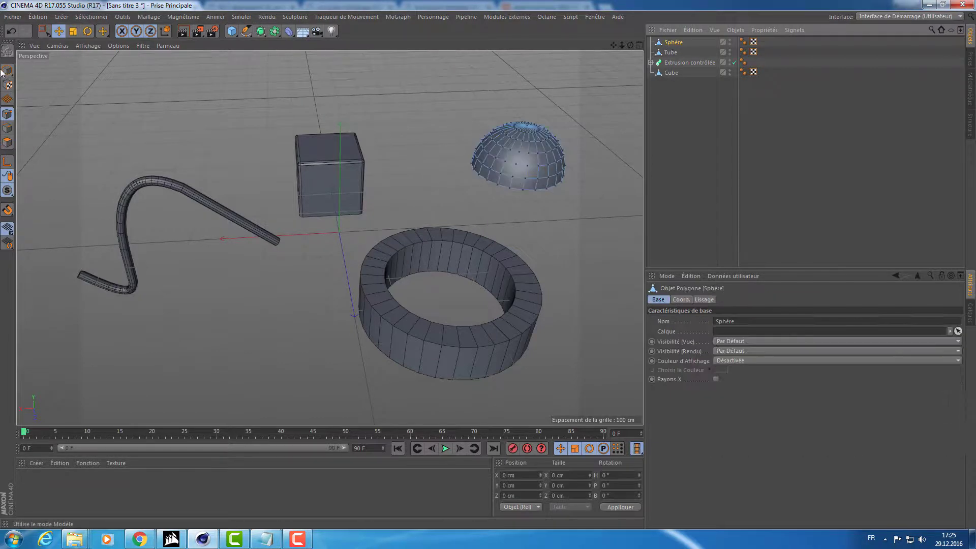
{"action": "key", "text": "t"}
{"action": "mouse_move", "coordinate": [539, 80]}
{"action": "left_mouse_down"}
{"action": "mouse_move", "coordinate": [512, 176]}
{"action": "mouse_move", "coordinate": [552, 30]}
{"action": "left_mouse_up"}
{"action": "middle_click_drag", "start_coordinate": [496, 205], "coordinate": [487, 279], "text": "alt"}
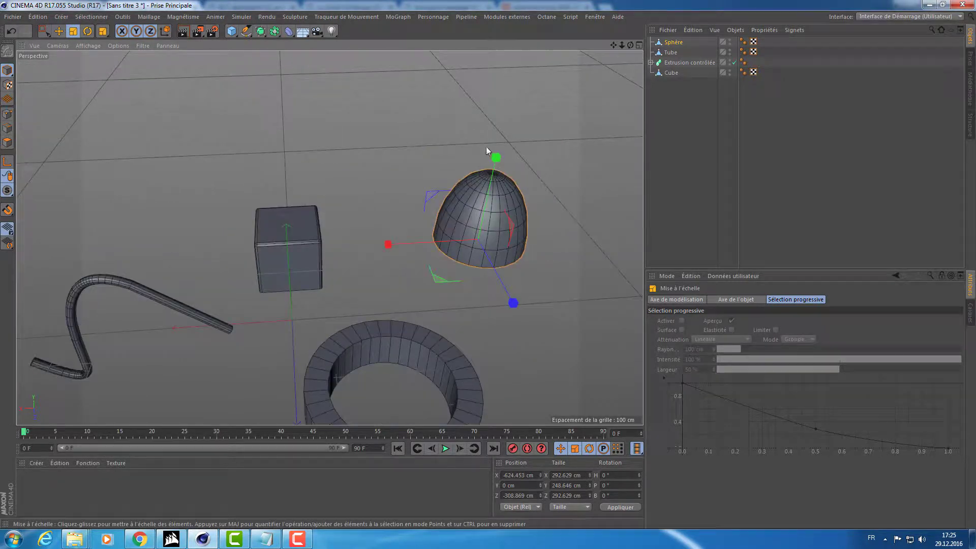
{"action": "left_click_drag", "start_coordinate": [493, 154], "coordinate": [487, 206]}
Select the Cube and frame it close up in the perspective view
{"action": "mouse_move", "coordinate": [435, 337]}
{"action": "left_mouse_down", "text": "alt"}
{"action": "mouse_move", "coordinate": [436, 291]}
{"action": "mouse_move", "coordinate": [411, 319]}
{"action": "left_mouse_up", "text": "alt"}
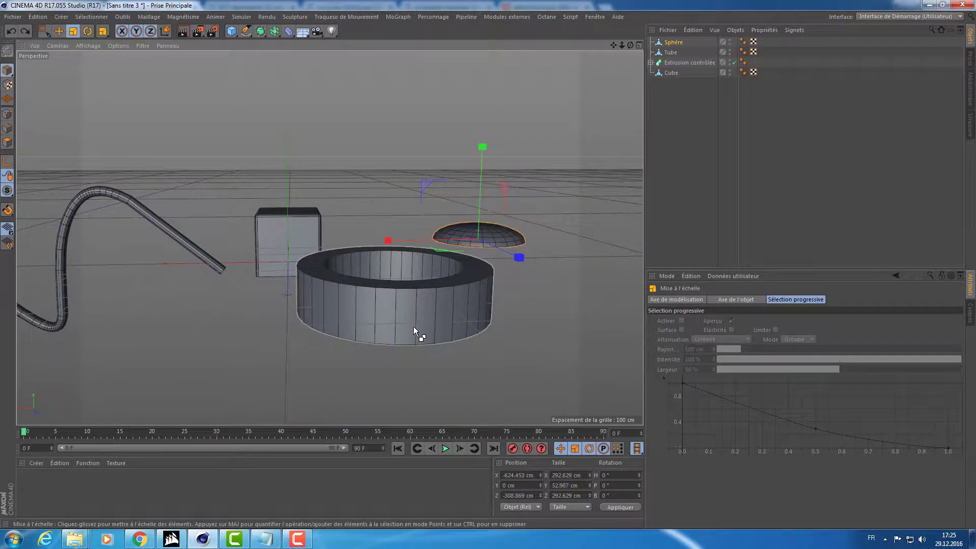
{"action": "mouse_move", "coordinate": [306, 204]}
{"action": "left_mouse_down", "text": "alt"}
{"action": "mouse_move", "coordinate": [320, 328]}
{"action": "mouse_move", "coordinate": [368, 252]}
{"action": "mouse_move", "coordinate": [347, 269]}
{"action": "mouse_move", "coordinate": [331, 207]}
{"action": "mouse_move", "coordinate": [365, 251]}
{"action": "mouse_move", "coordinate": [377, 197]}
{"action": "mouse_move", "coordinate": [359, 220]}
{"action": "left_mouse_up", "text": "alt"}
{"action": "left_click", "coordinate": [330, 208]}
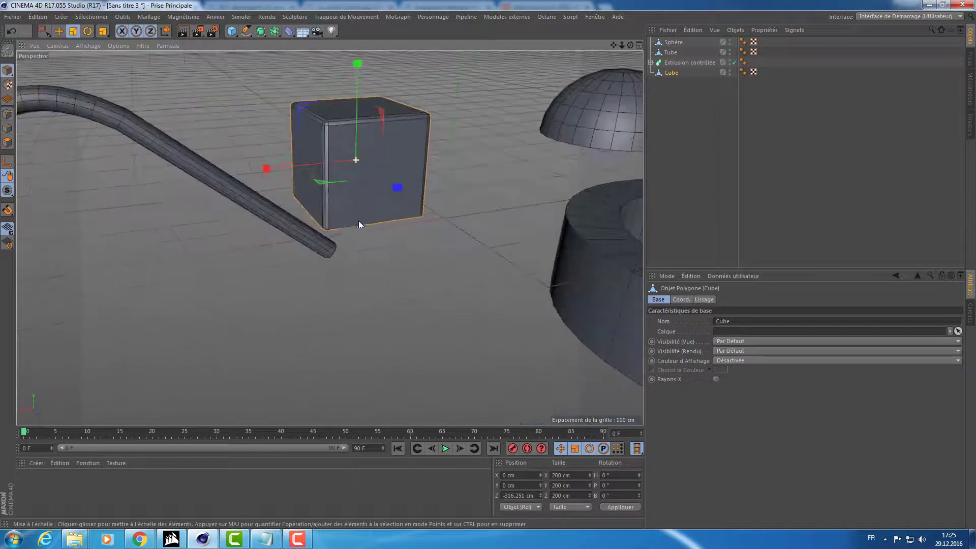
{"action": "right_click_drag", "start_coordinate": [359, 221], "coordinate": [377, 195], "text": "alt"}
{"action": "mouse_move", "coordinate": [376, 195]}
{"action": "left_mouse_down", "text": "alt"}
{"action": "mouse_move", "coordinate": [367, 344]}
{"action": "mouse_move", "coordinate": [334, 276]}
{"action": "mouse_move", "coordinate": [207, 277]}
{"action": "mouse_move", "coordinate": [338, 273]}
{"action": "mouse_move", "coordinate": [317, 277]}
{"action": "left_mouse_up", "text": "alt"}
{"action": "scroll", "coordinate": [338, 273], "scroll_direction": "down", "scroll_amount": 5}
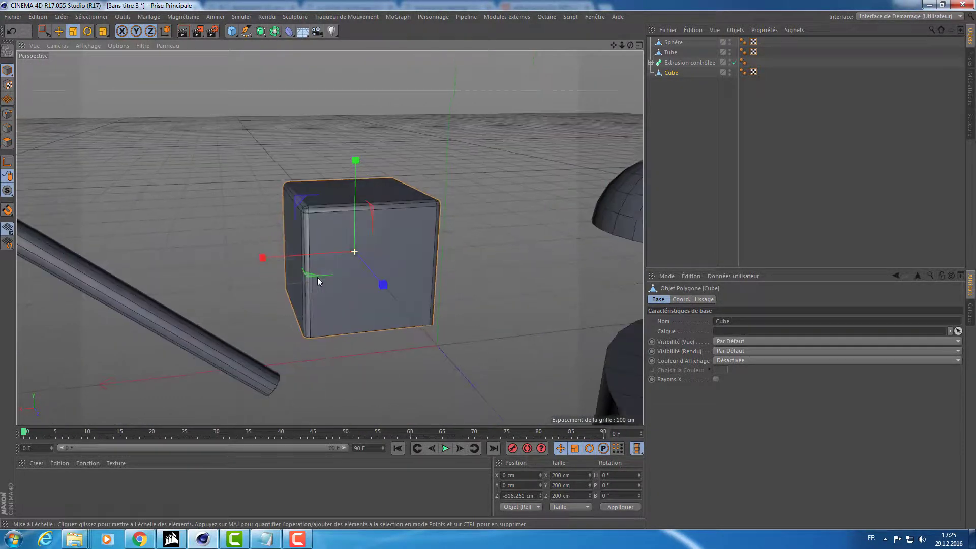
{"action": "left_click", "coordinate": [41, 491]}
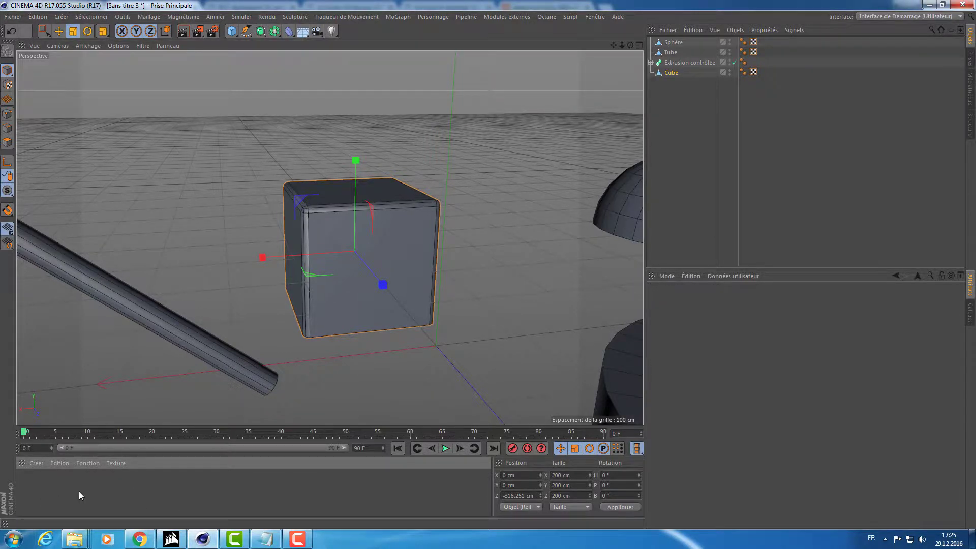
Create material Mat, show its Couleur settings and turn off Réflexion
{"action": "double_click", "coordinate": [29, 489]}
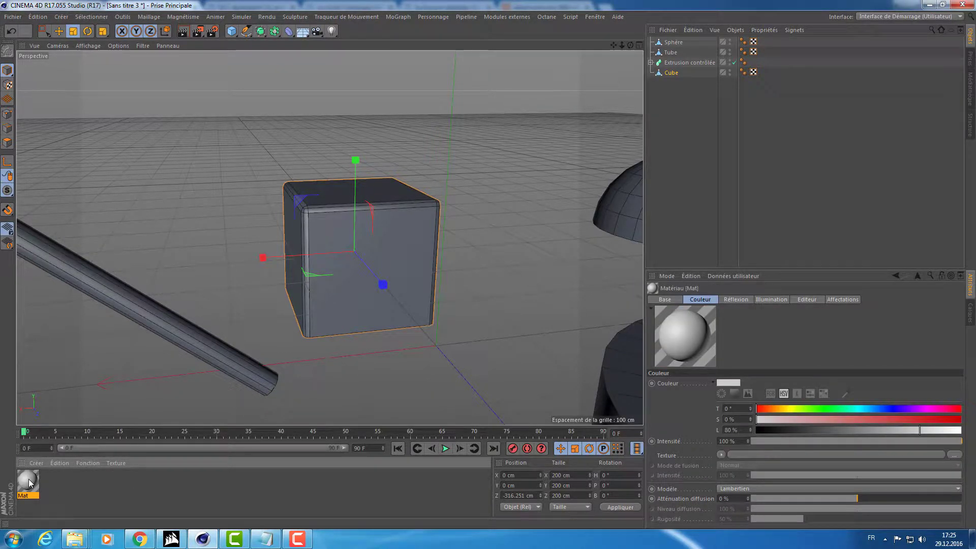
{"action": "double_click", "coordinate": [28, 482]}
{"action": "left_click", "coordinate": [177, 191]}
{"action": "left_click", "coordinate": [211, 228]}
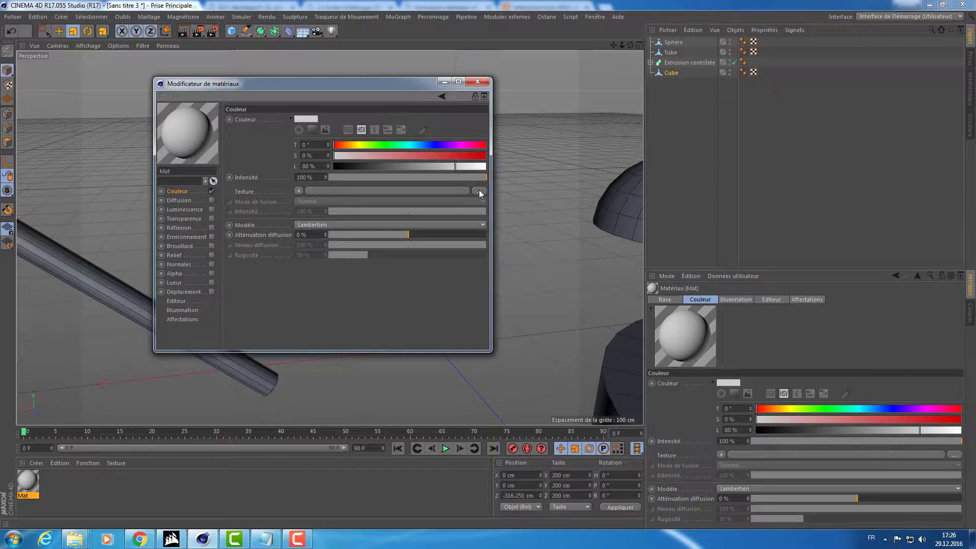
{"action": "key", "text": "alt+Tab"}
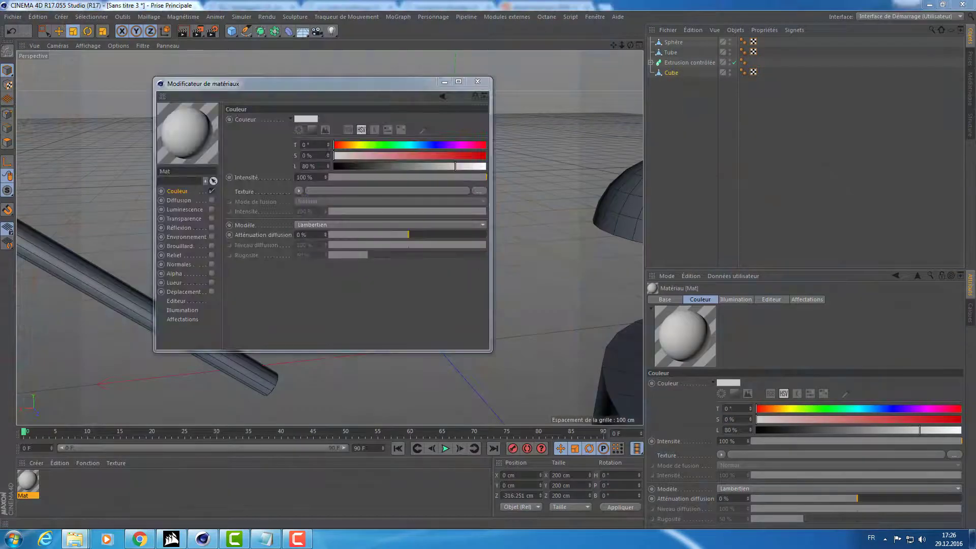
{"action": "key", "text": "alt+Tab"}
Create a 01_Modelisation folder in 01_WorkingPlace and move the nine C4D files into it
{"action": "left_click_drag", "start_coordinate": [722, 81], "coordinate": [555, 79]}
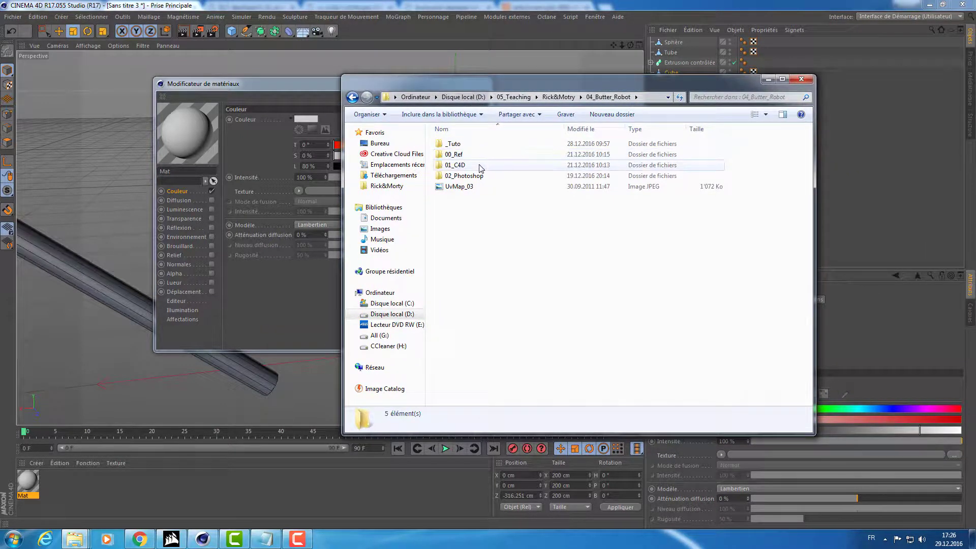
{"action": "double_click", "coordinate": [480, 165]}
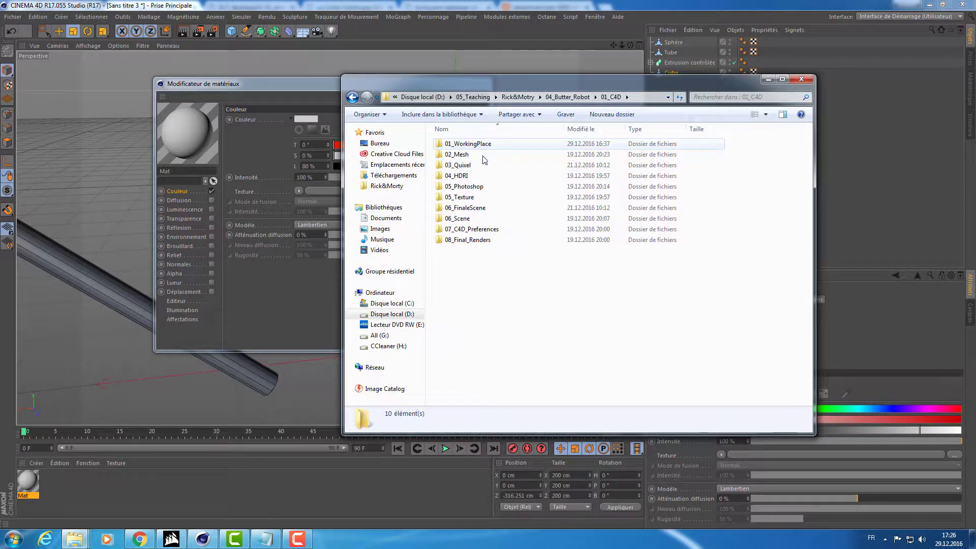
{"action": "double_click", "coordinate": [490, 145]}
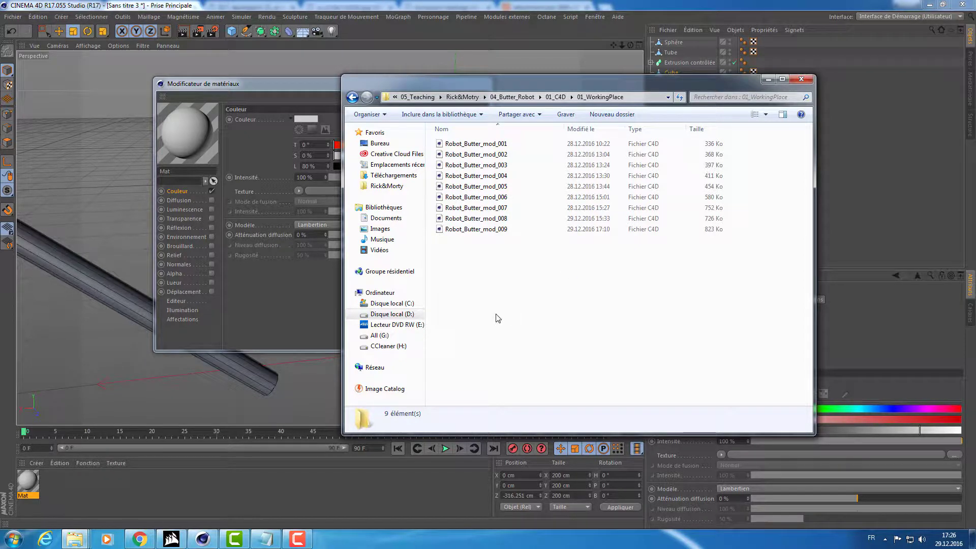
{"action": "key", "text": "ctrl+shift+n"}
{"action": "type", "text": "Modelisatio"}
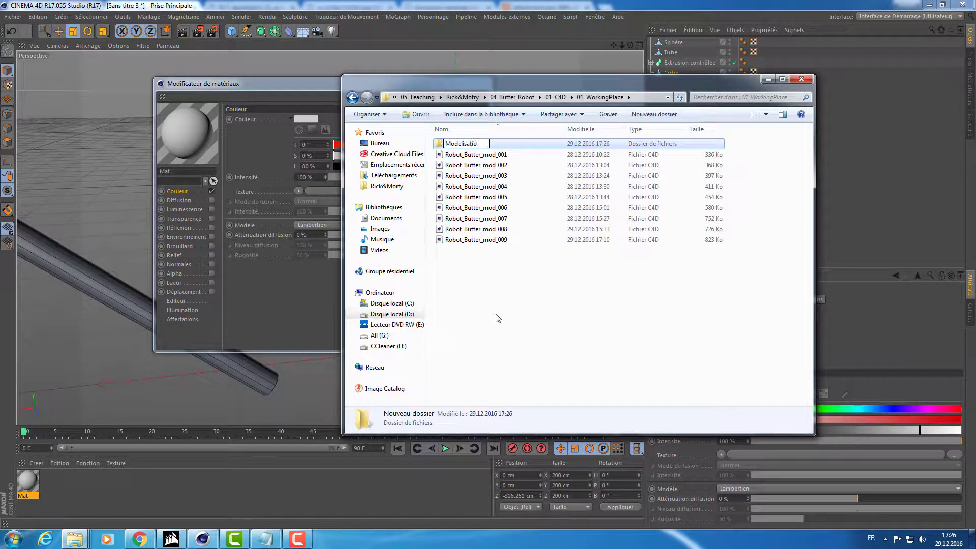
{"action": "type", "text": "n"}
{"action": "type", "text": "01"}
{"action": "type", "text": "_"}
{"action": "key", "text": "Return"}
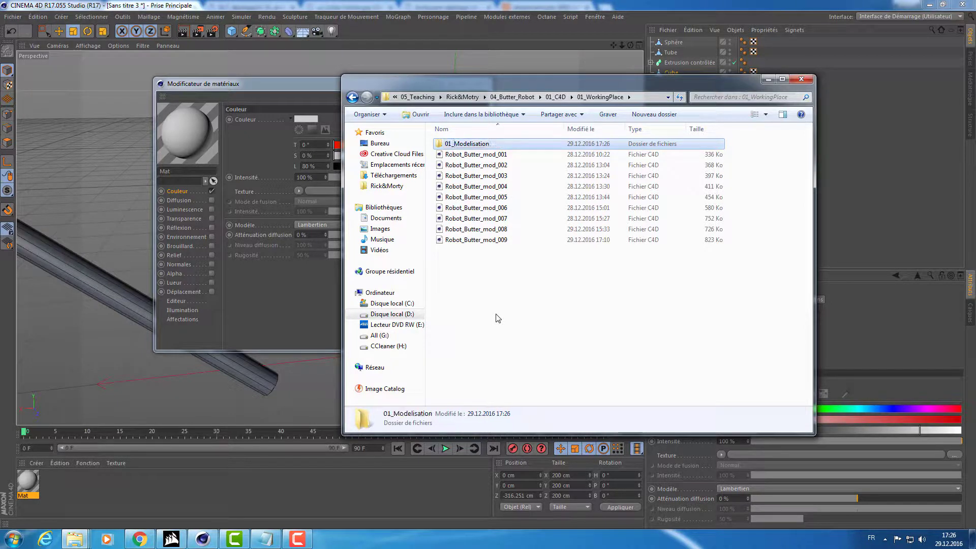
{"action": "left_click_drag", "start_coordinate": [489, 288], "coordinate": [477, 146]}
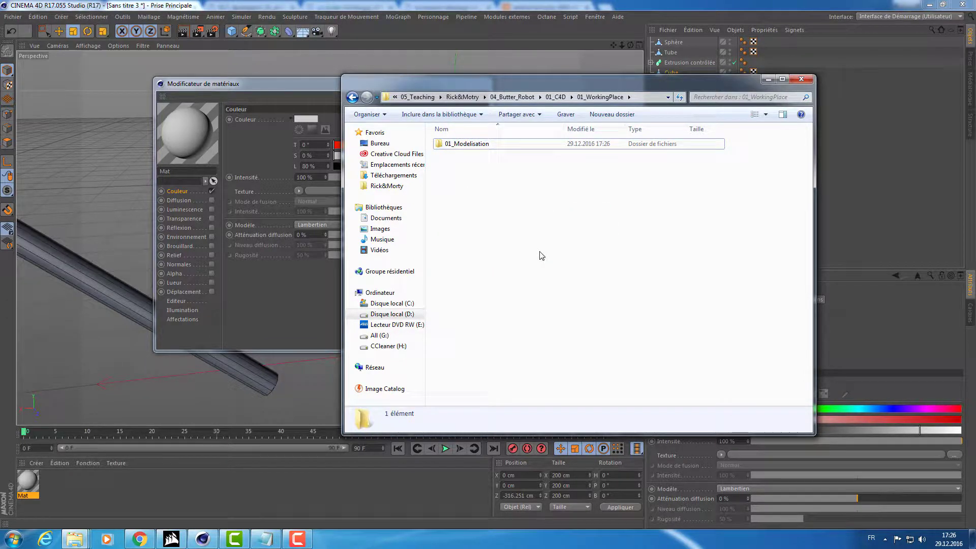
Create 02_UV_Edit with a tex_Grid subfolder and paste the UvMap image into it
{"action": "key", "text": "ctrl+shift+n"}
{"action": "type", "text": "02_"}
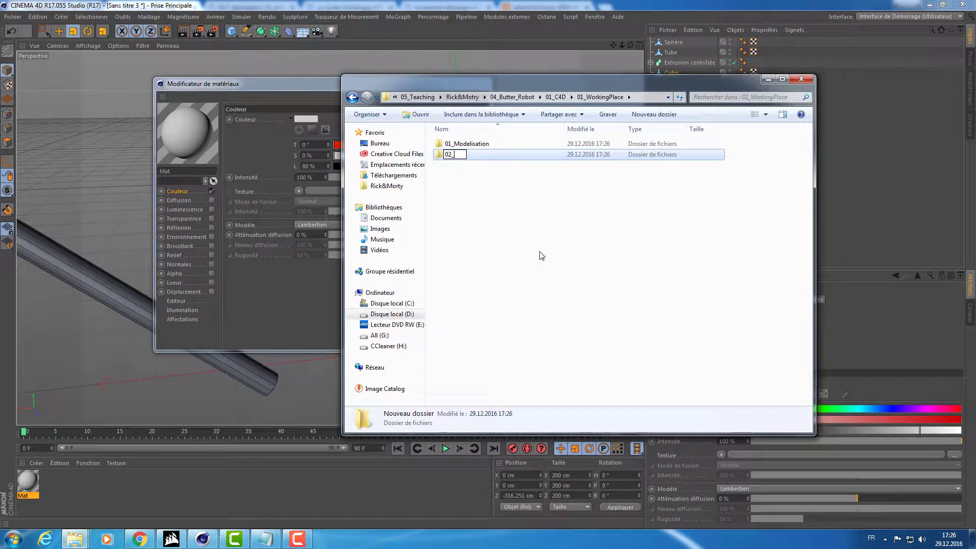
{"action": "type", "text": "UV"}
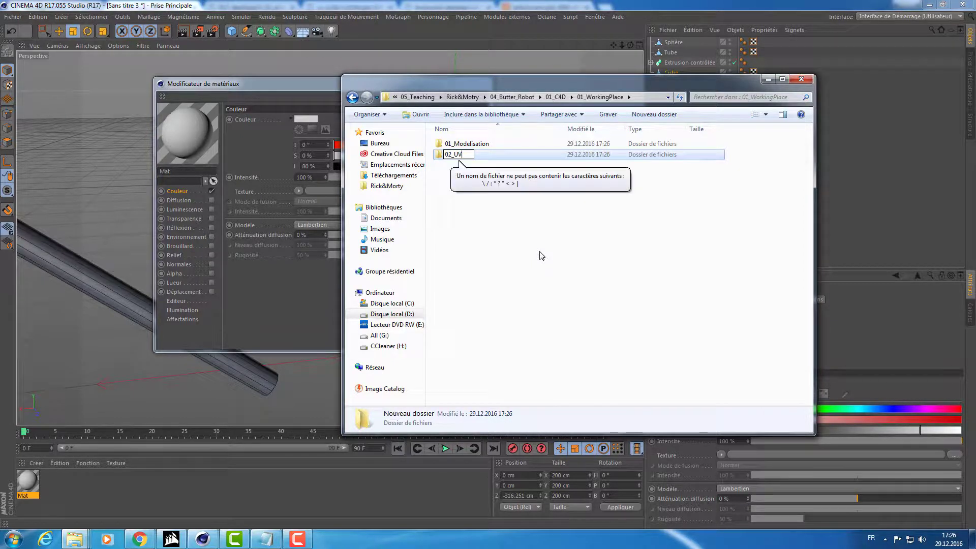
{"action": "type", "text": "_Edit"}
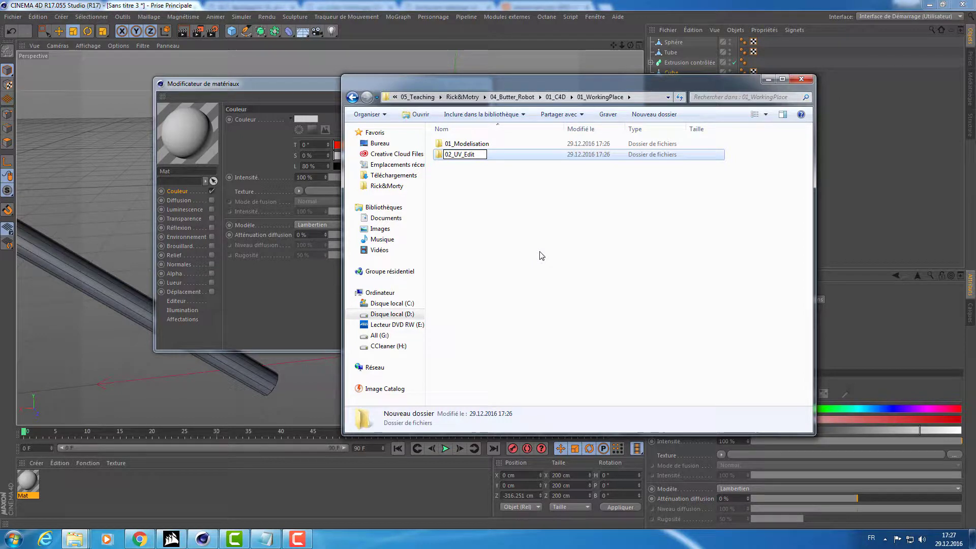
{"action": "key", "text": "Return"}
{"action": "key", "text": "Return"}
{"action": "key", "text": "ctrl+shift+n"}
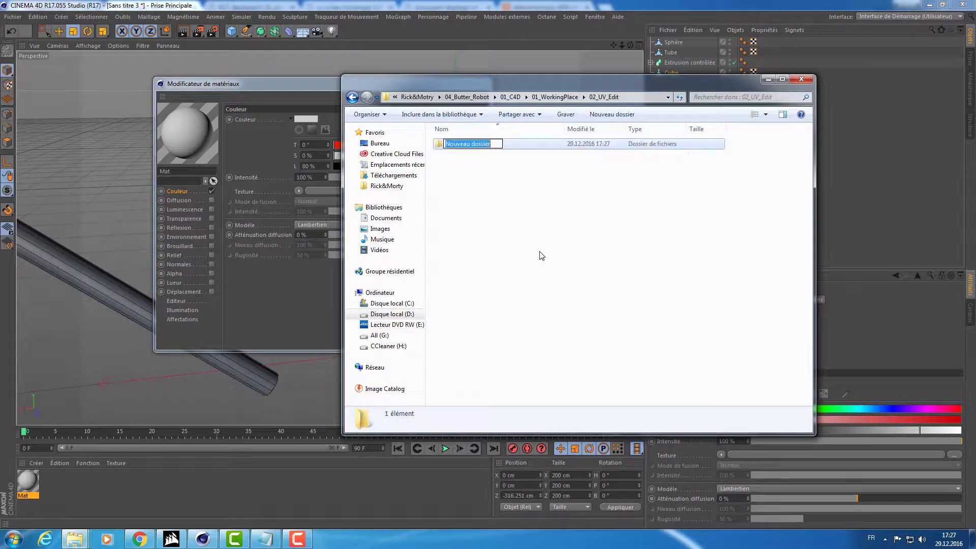
{"action": "type", "text": "te"}
{"action": "type", "text": "x_G"}
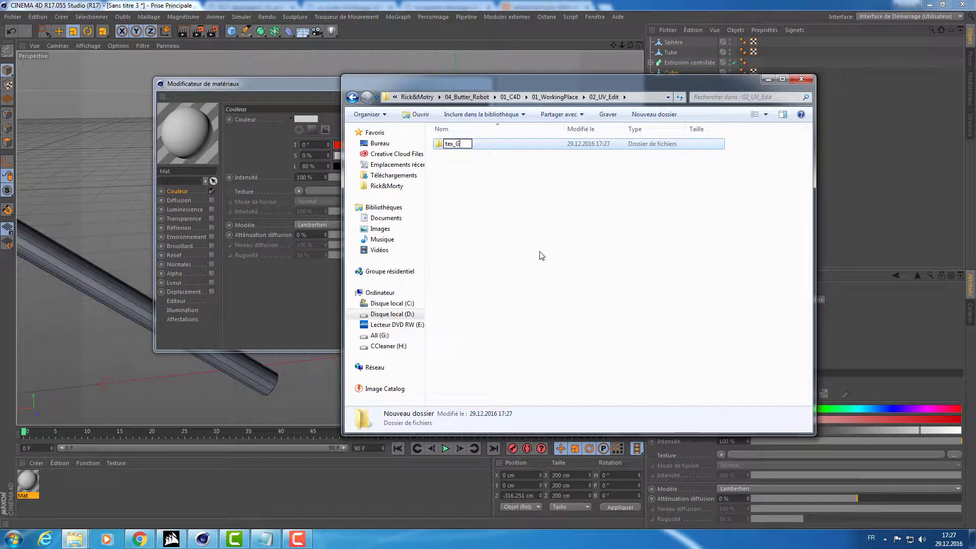
{"action": "type", "text": "rnid"}
{"action": "key", "text": "Return"}
{"action": "key", "text": "Return"}
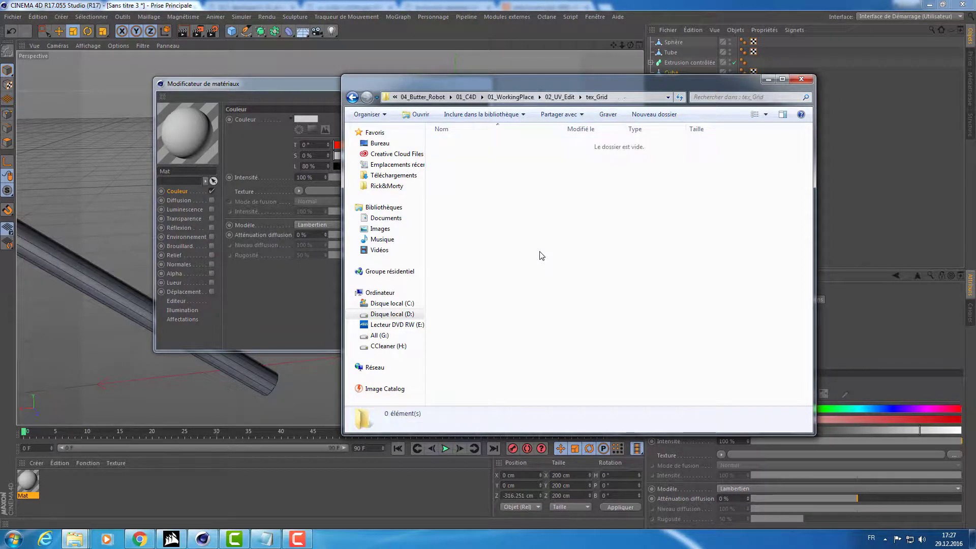
{"action": "key", "text": "ctrl+v"}
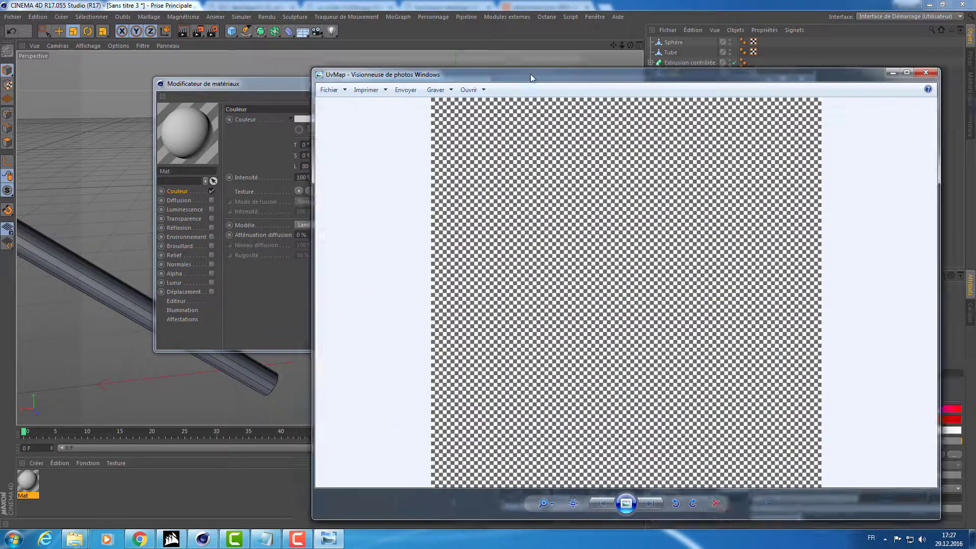
{"action": "left_click_drag", "start_coordinate": [530, 75], "coordinate": [396, 59]}
{"action": "scroll", "coordinate": [469, 222], "scroll_direction": "up", "scroll_amount": 2}
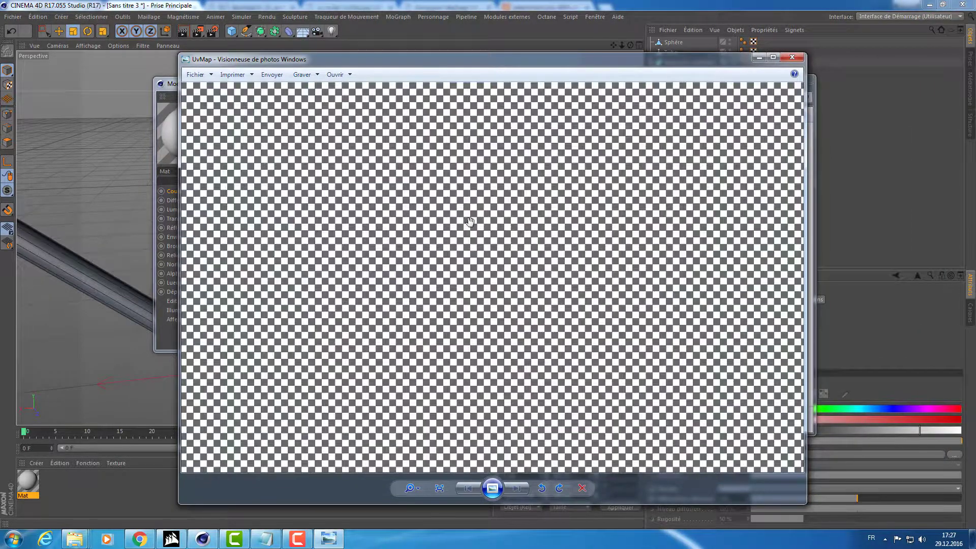
{"action": "scroll", "coordinate": [469, 222], "scroll_direction": "up", "scroll_amount": 1}
{"action": "scroll", "coordinate": [470, 222], "scroll_direction": "up", "scroll_amount": 1}
{"action": "scroll", "coordinate": [470, 222], "scroll_direction": "up", "scroll_amount": 1}
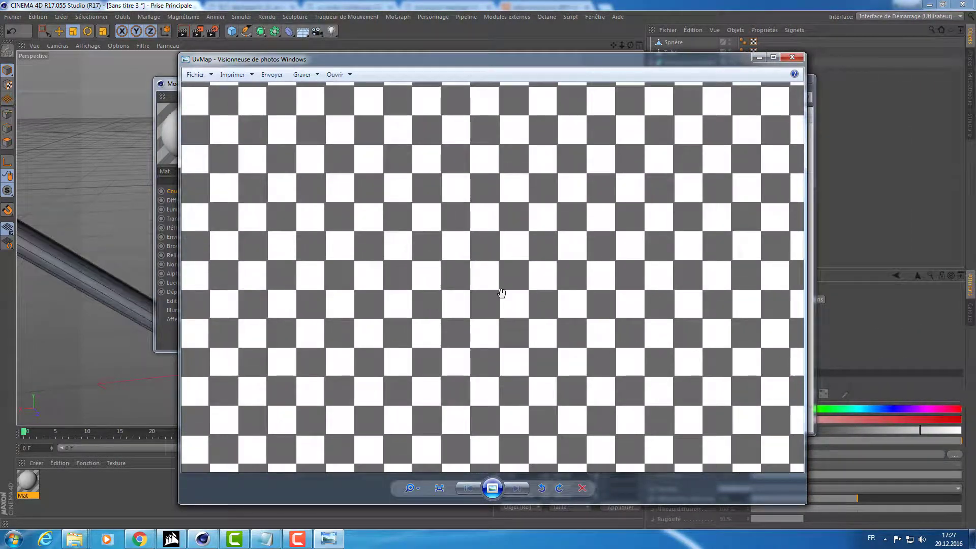
{"action": "scroll", "coordinate": [501, 293], "scroll_direction": "up", "scroll_amount": 2}
{"action": "scroll", "coordinate": [501, 292], "scroll_direction": "down", "scroll_amount": 1}
{"action": "scroll", "coordinate": [493, 254], "scroll_direction": "down", "scroll_amount": 1}
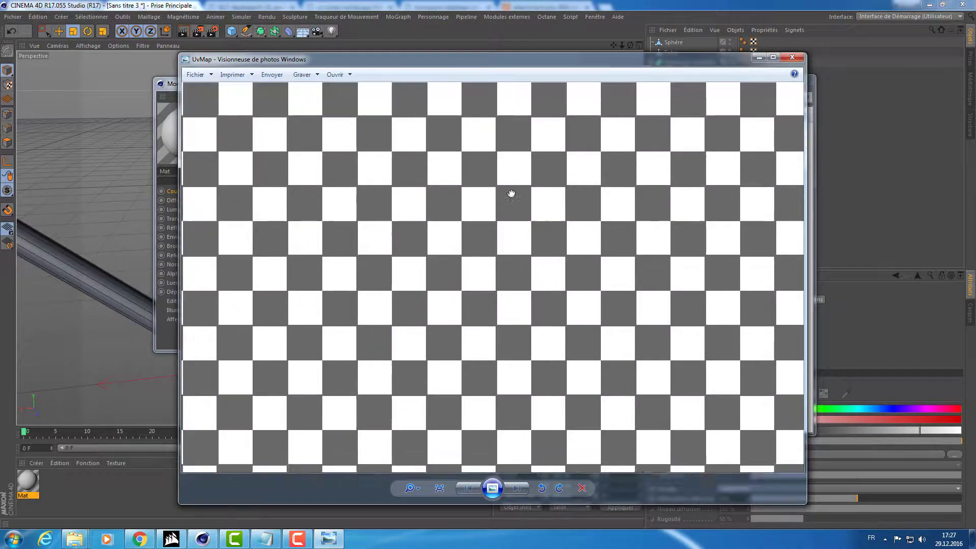
{"action": "scroll", "coordinate": [510, 197], "scroll_direction": "down", "scroll_amount": 1}
{"action": "scroll", "coordinate": [559, 224], "scroll_direction": "down", "scroll_amount": 1}
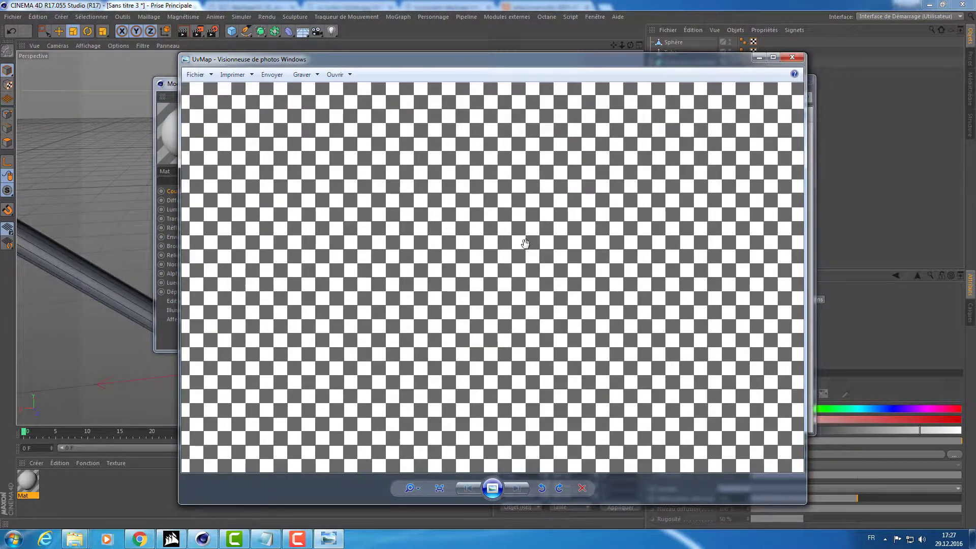
{"action": "scroll", "coordinate": [529, 231], "scroll_direction": "down", "scroll_amount": 1}
{"action": "scroll", "coordinate": [514, 246], "scroll_direction": "down", "scroll_amount": 1}
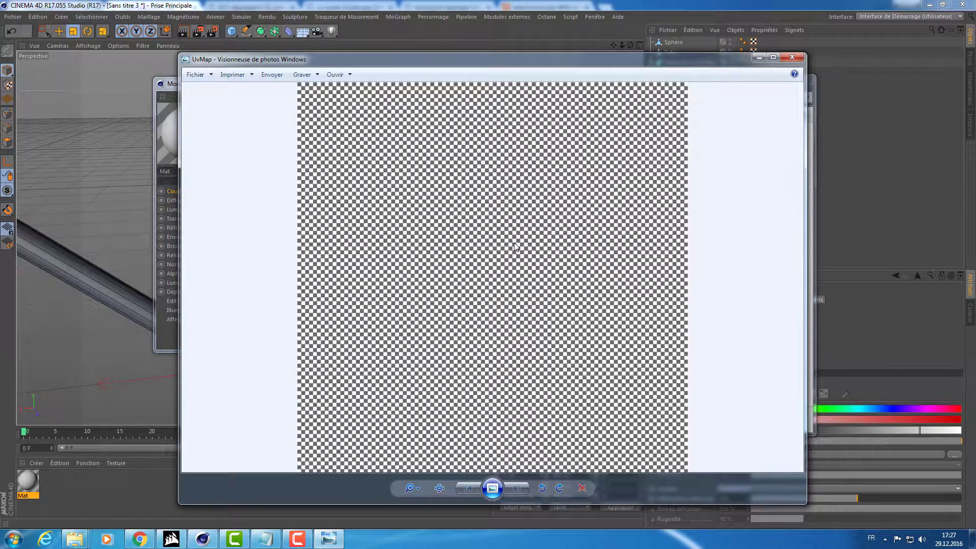
{"action": "left_click", "coordinate": [792, 57]}
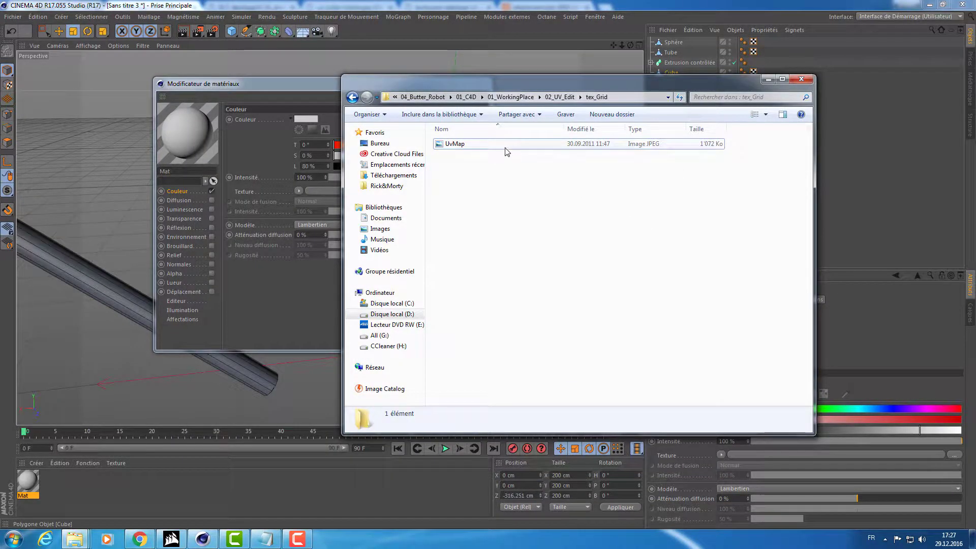
Set the UvMap image as Mat's Couleur texture and close the Material Editor
{"action": "left_click_drag", "start_coordinate": [469, 144], "coordinate": [324, 188]}
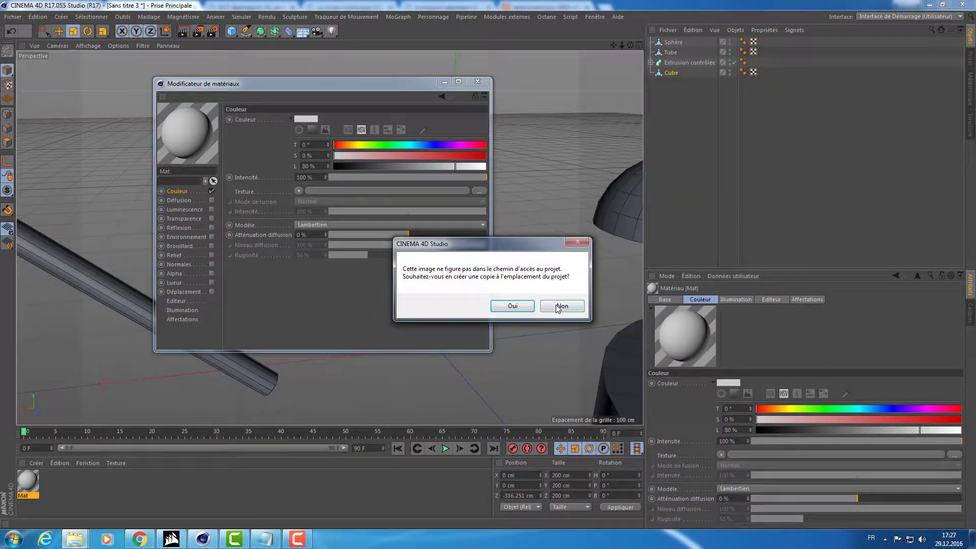
{"action": "left_click", "coordinate": [562, 306]}
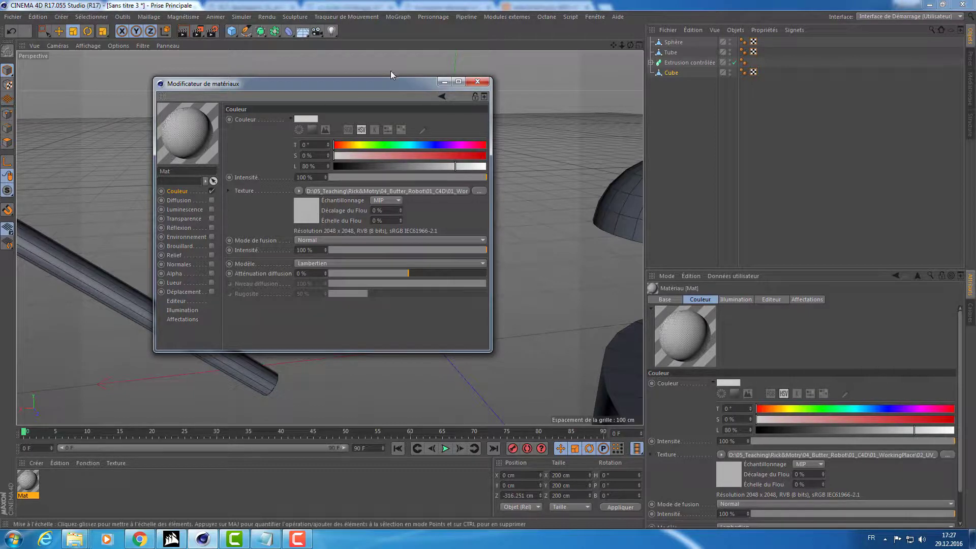
{"action": "left_click", "coordinate": [478, 82]}
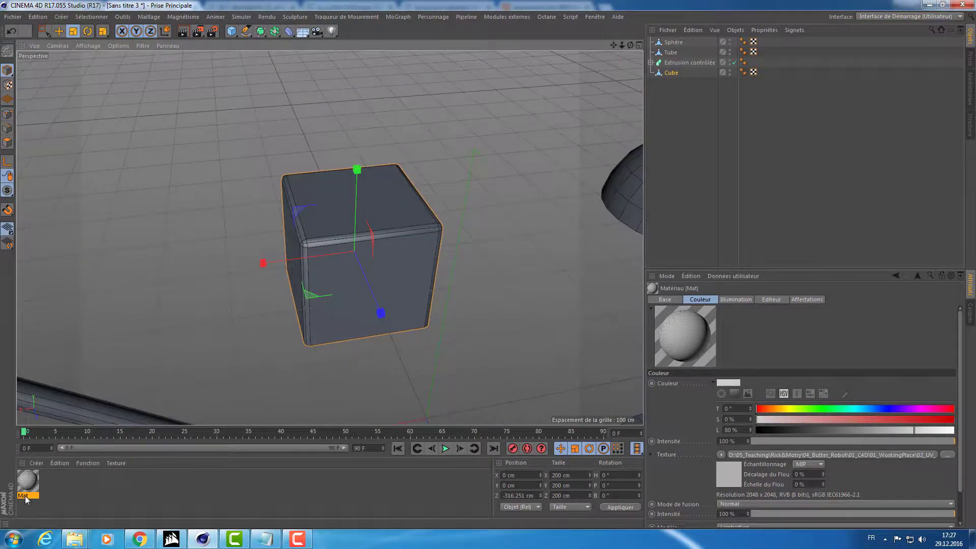
Orbit out and begin selecting the Cube and other objects in the Object Manager
{"action": "mouse_move", "coordinate": [247, 336]}
{"action": "left_mouse_down", "text": "alt"}
{"action": "mouse_move", "coordinate": [290, 270]}
{"action": "mouse_move", "coordinate": [407, 213]}
{"action": "mouse_move", "coordinate": [234, 358]}
{"action": "left_mouse_up", "text": "alt"}
{"action": "left_click", "coordinate": [674, 41]}
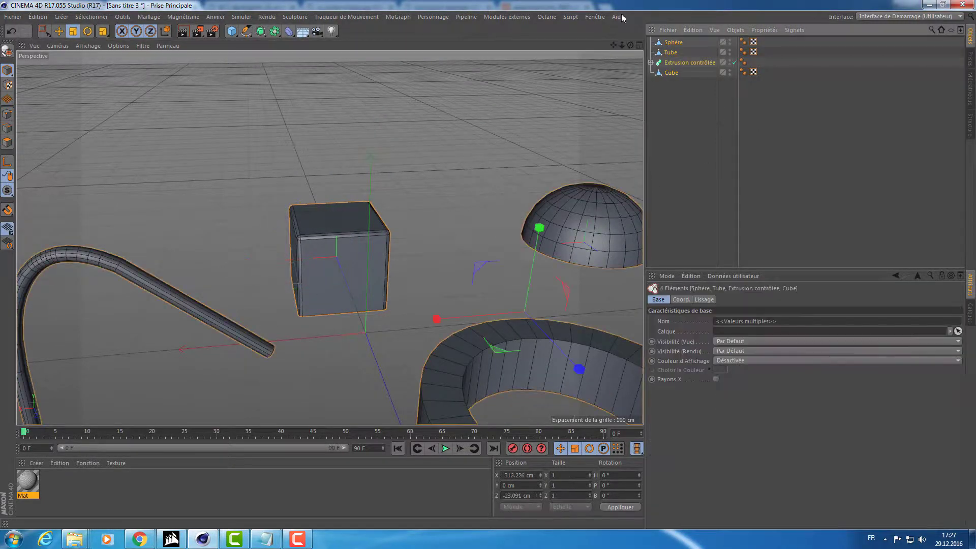
{"action": "left_click", "coordinate": [676, 72]}
{"action": "left_click", "coordinate": [671, 52], "text": "ctrl"}
Select Sphère, Tube, Extrusion contrôlée and Cube together, then open the Fonction menu
{"action": "left_click", "coordinate": [673, 42], "text": "ctrl"}
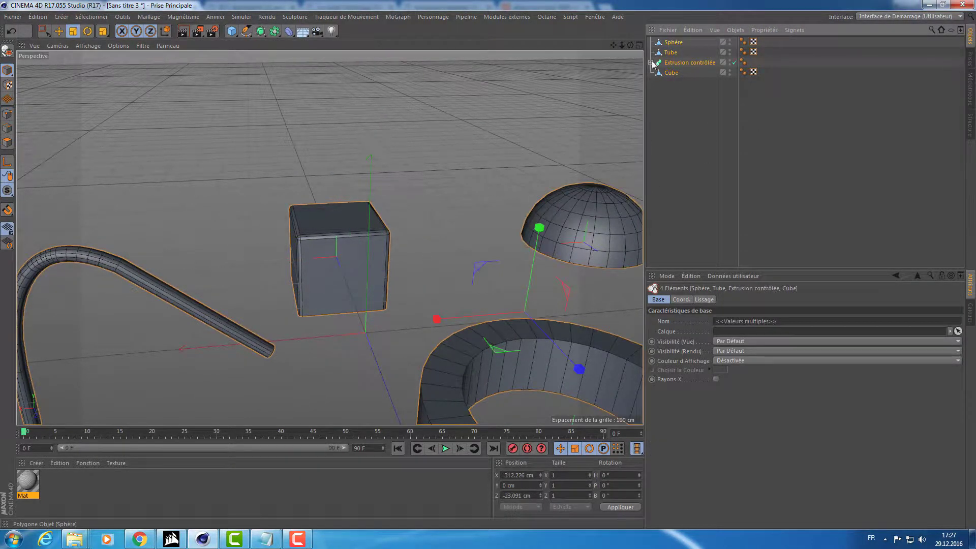
{"action": "scroll", "coordinate": [487, 202], "scroll_direction": "up", "scroll_amount": 3}
{"action": "scroll", "coordinate": [487, 197], "scroll_direction": "down", "scroll_amount": 3}
{"action": "scroll", "coordinate": [426, 142], "scroll_direction": "down", "scroll_amount": 2}
{"action": "scroll", "coordinate": [349, 264], "scroll_direction": "down", "scroll_amount": 1}
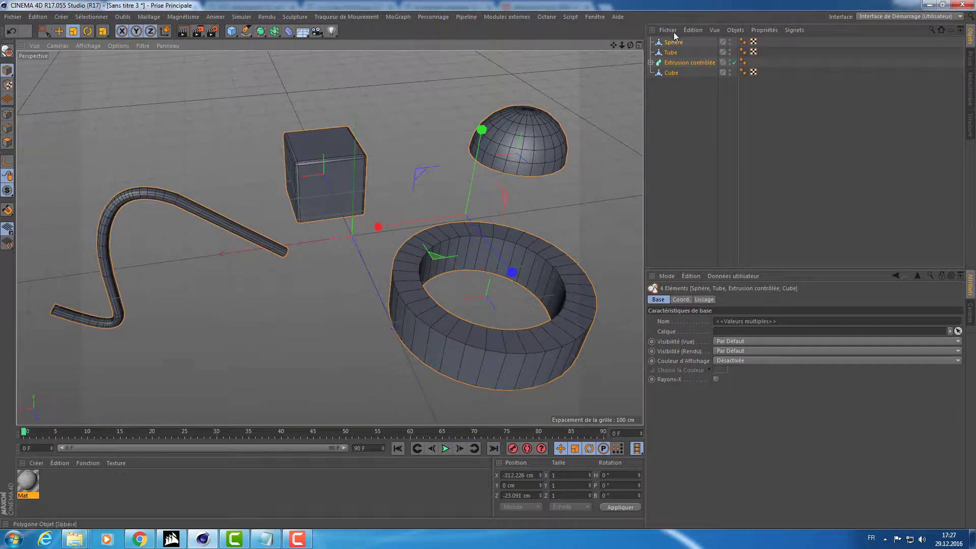
{"action": "left_click", "coordinate": [84, 465]}
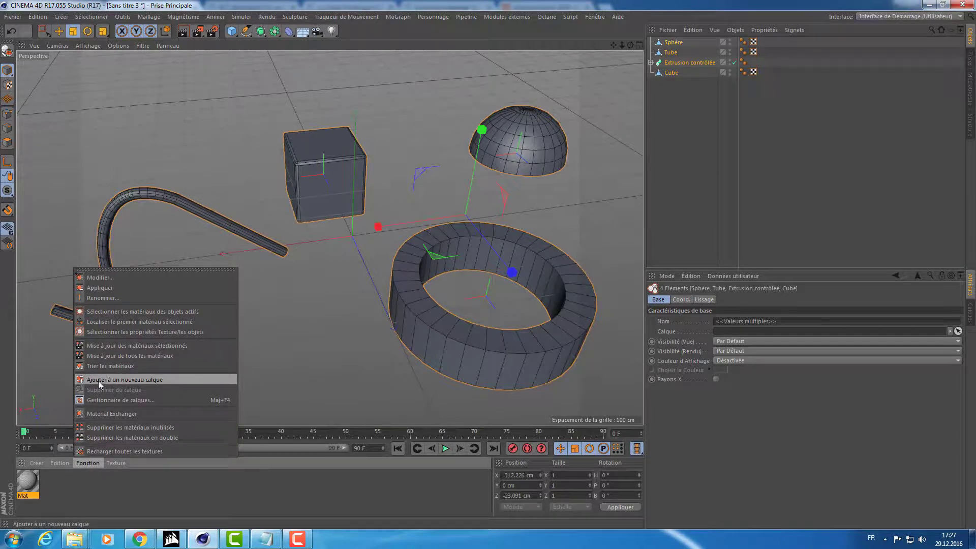
Apply Mat to all four objects with Appliquer and orbit around them
{"action": "left_click", "coordinate": [129, 288]}
{"action": "mouse_move", "coordinate": [234, 270]}
{"action": "left_mouse_down", "text": "alt"}
{"action": "mouse_move", "coordinate": [222, 215]}
{"action": "mouse_move", "coordinate": [215, 221]}
{"action": "mouse_move", "coordinate": [258, 221]}
{"action": "left_mouse_up", "text": "alt"}
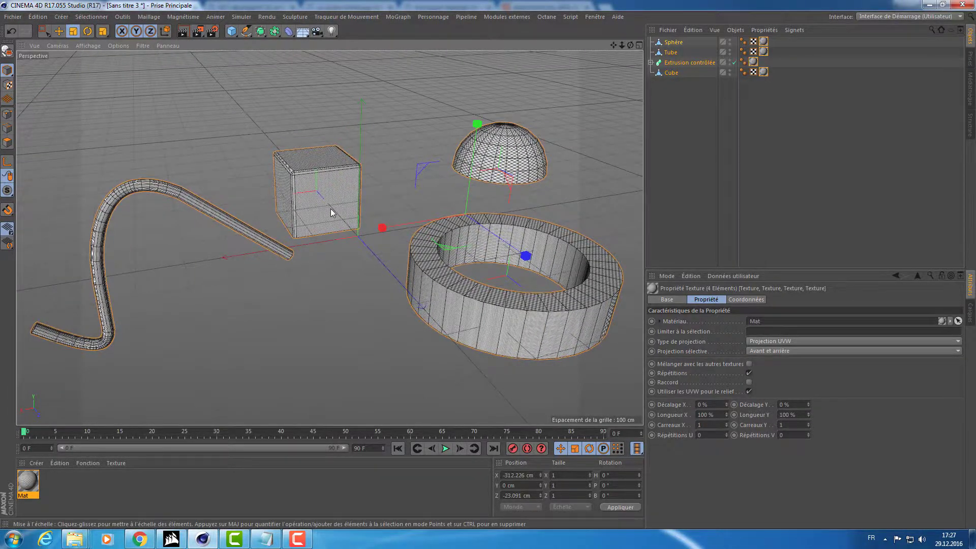
{"action": "left_click_drag", "start_coordinate": [331, 213], "coordinate": [332, 224], "text": "alt"}
{"action": "scroll", "coordinate": [292, 179], "scroll_direction": "up", "scroll_amount": 5}
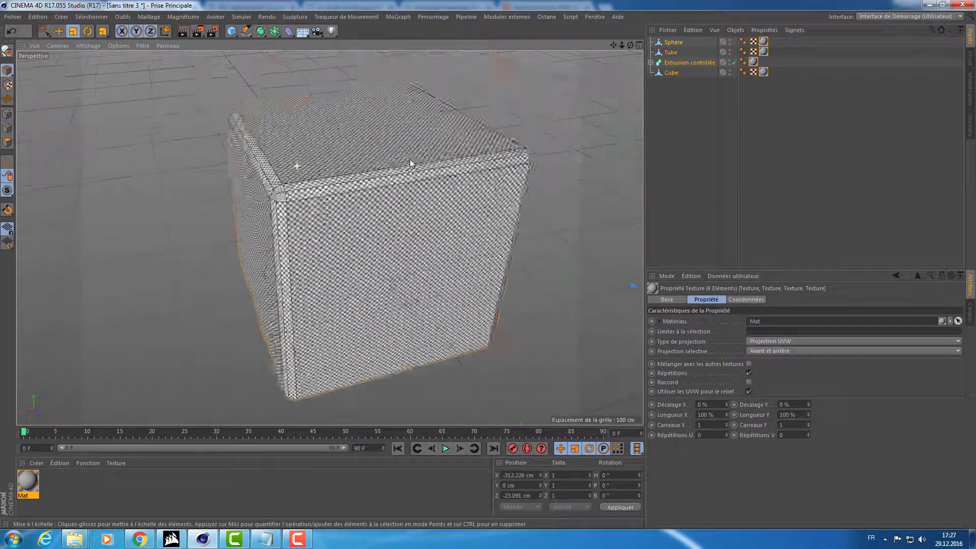
{"action": "scroll", "coordinate": [293, 179], "scroll_direction": "up", "scroll_amount": 5}
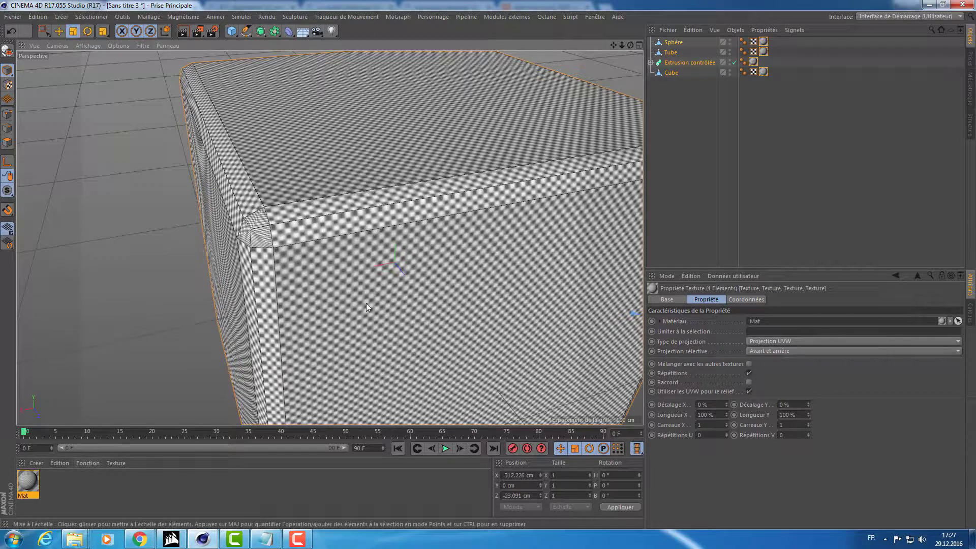
Step back through earlier camera views to a close view of the cube's corner
{"action": "key", "text": "ctrl+shift+z"}
{"action": "key", "text": "ctrl+shift+z"}
{"action": "key", "text": "ctrl+shift+z"}
{"action": "key", "text": "ctrl+shift+z"}
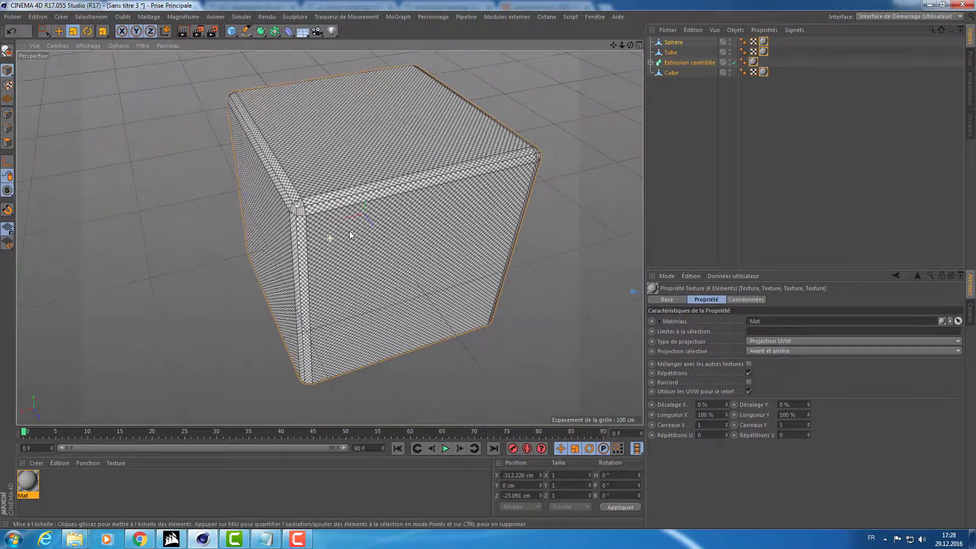
{"action": "key", "text": "ctrl+shift+z"}
{"action": "key", "text": "ctrl+shift+z"}
{"action": "key", "text": "ctrl+shift+z"}
{"action": "key", "text": "ctrl+shift+z"}
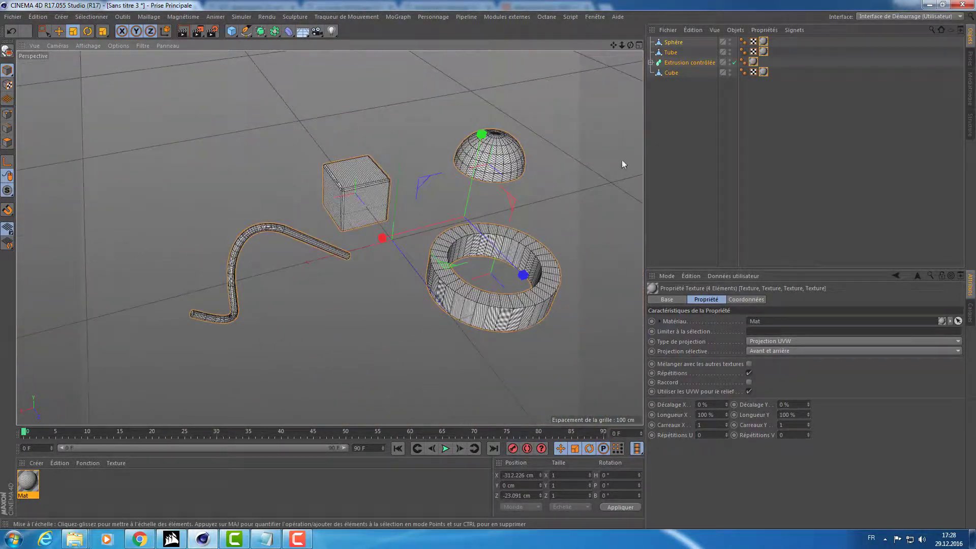
{"action": "key", "text": "ctrl+shift+z"}
{"action": "key", "text": "ctrl+shift+z"}
{"action": "key", "text": "ctrl+shift+z"}
{"action": "key", "text": "ctrl+shift+z"}
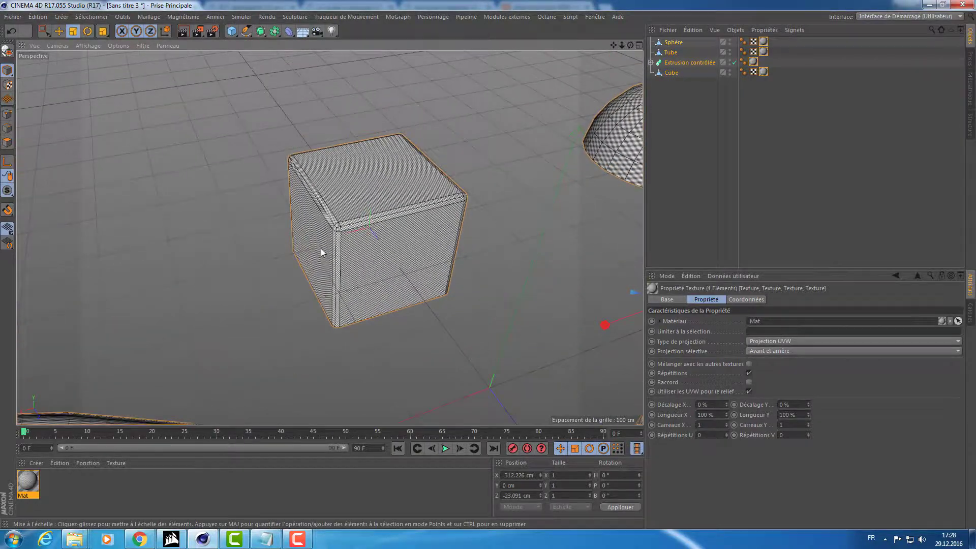
{"action": "key", "text": "ctrl+shift+z"}
{"action": "key", "text": "ctrl+shift+z"}
{"action": "key", "text": "ctrl+shift+z"}
{"action": "key", "text": "ctrl+shift+z"}
{"action": "key", "text": "ctrl+shift+z"}
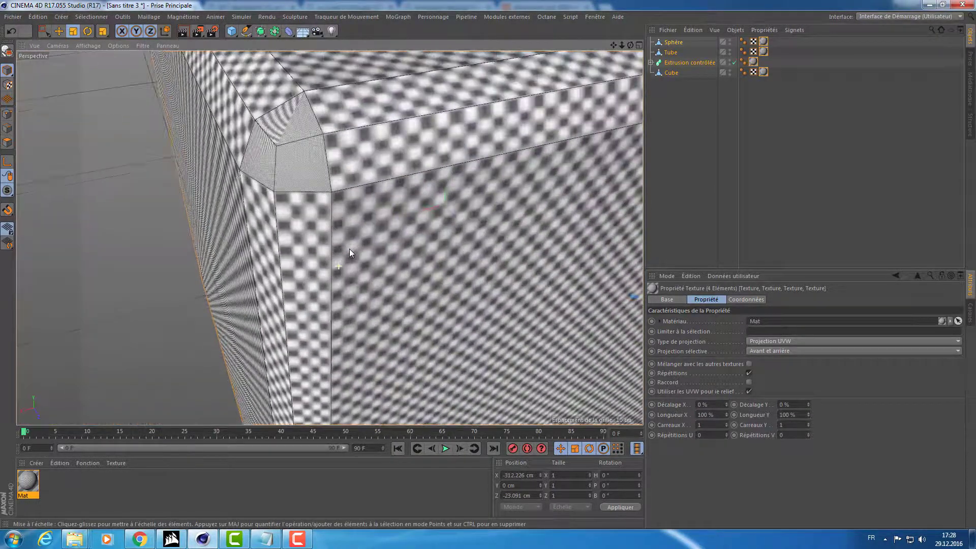
{"action": "key", "text": "ctrl+shift+z"}
{"action": "key", "text": "ctrl+shift+z"}
{"action": "key", "text": "ctrl+shift+z"}
{"action": "key", "text": "ctrl+shift+z"}
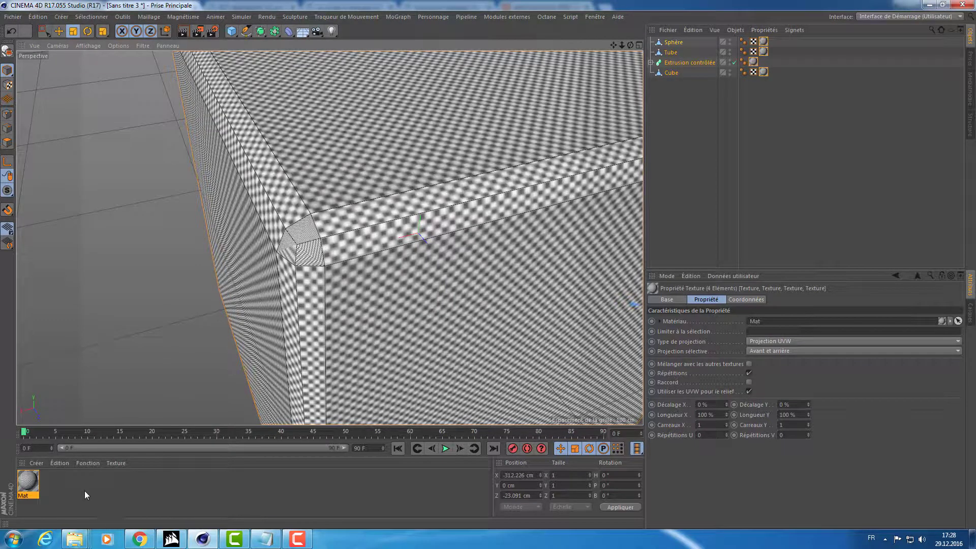
Set Mat's Editeur texture preview size to 4096x4096 (64 Mo) and close the editor
{"action": "double_click", "coordinate": [31, 484]}
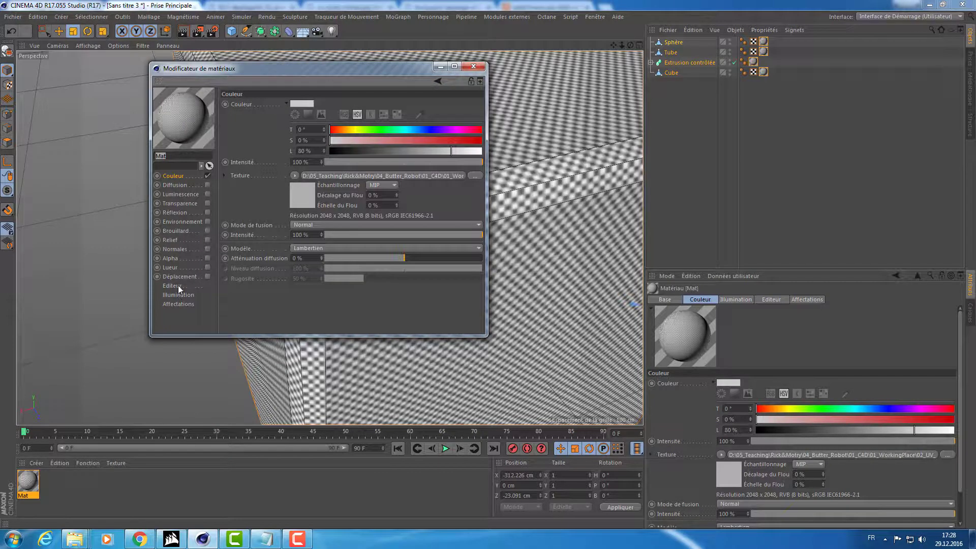
{"action": "left_click", "coordinate": [171, 286]}
{"action": "left_click", "coordinate": [331, 116]}
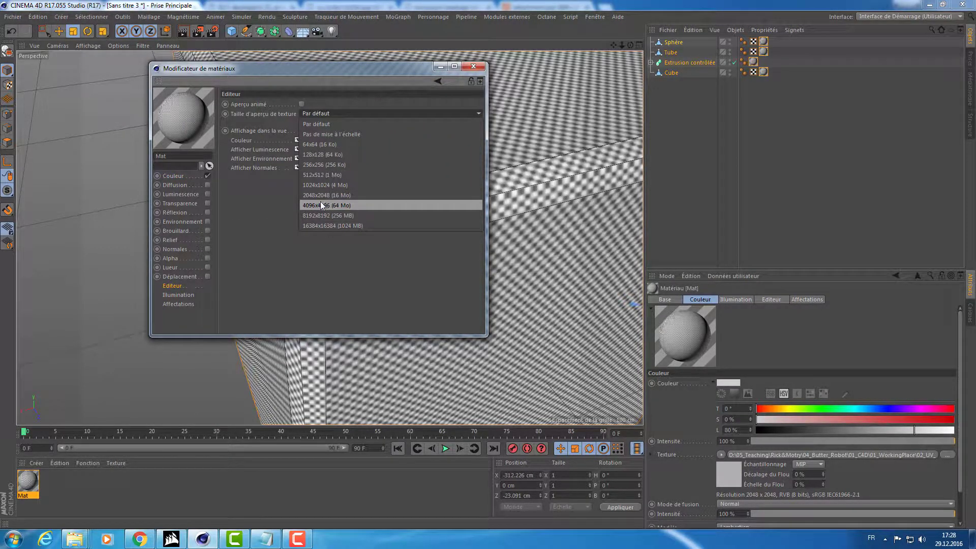
{"action": "left_click", "coordinate": [258, 203]}
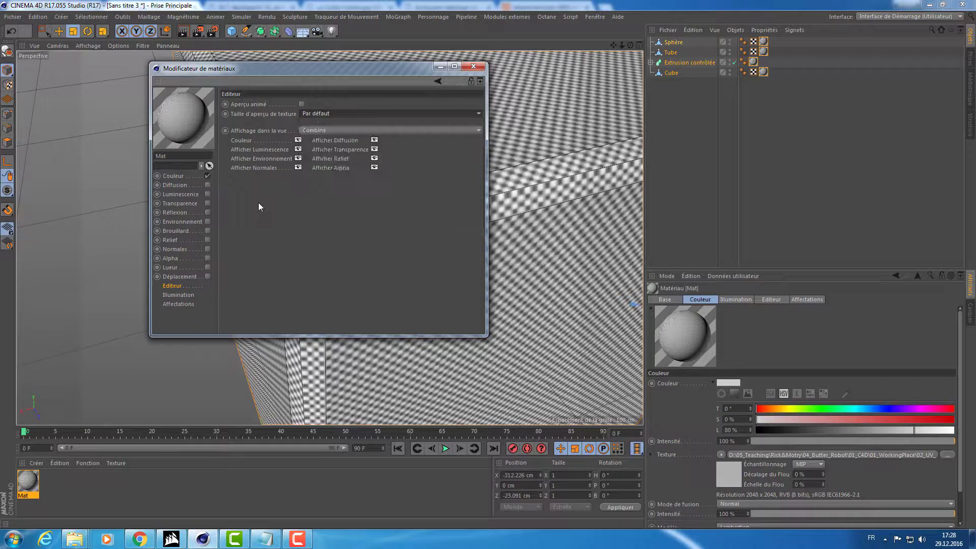
{"action": "left_click", "coordinate": [324, 115]}
{"action": "left_click", "coordinate": [337, 203]}
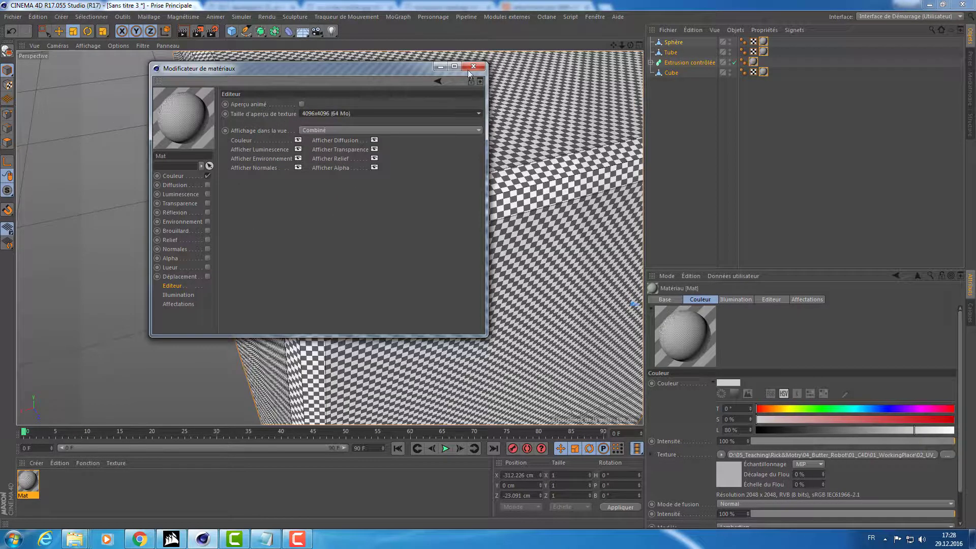
{"action": "left_click", "coordinate": [349, 115]}
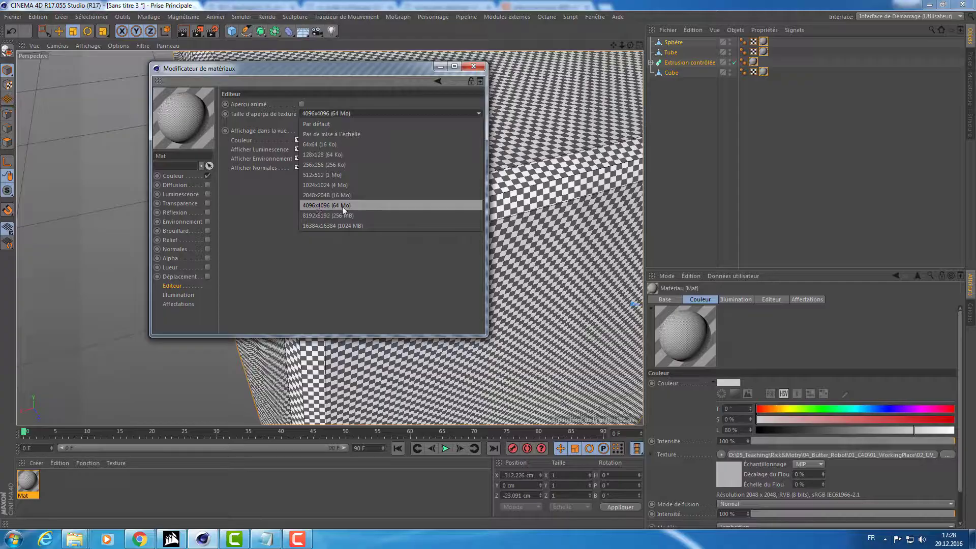
{"action": "left_click", "coordinate": [339, 204]}
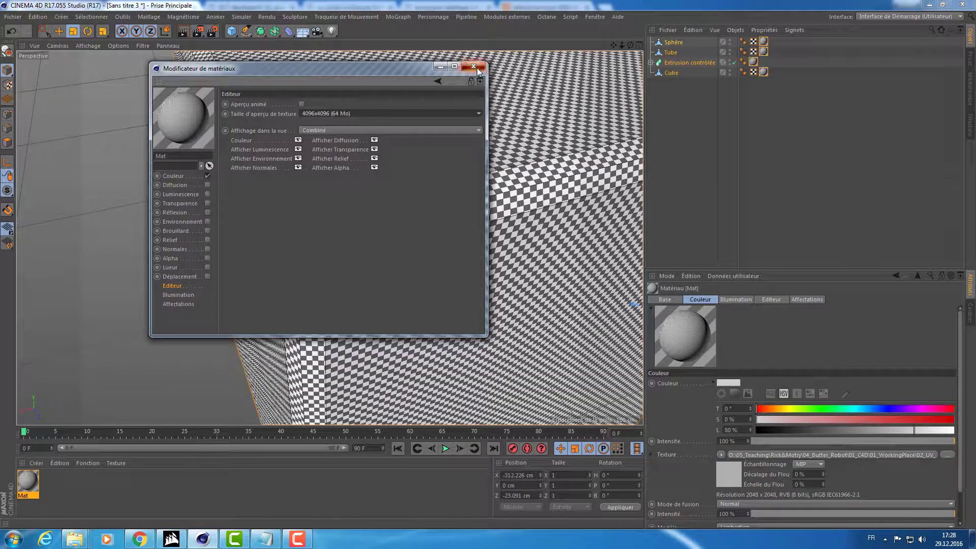
{"action": "left_click", "coordinate": [475, 67]}
{"action": "scroll", "coordinate": [295, 242], "scroll_direction": "down", "scroll_amount": 3}
{"action": "scroll", "coordinate": [297, 240], "scroll_direction": "up", "scroll_amount": 3}
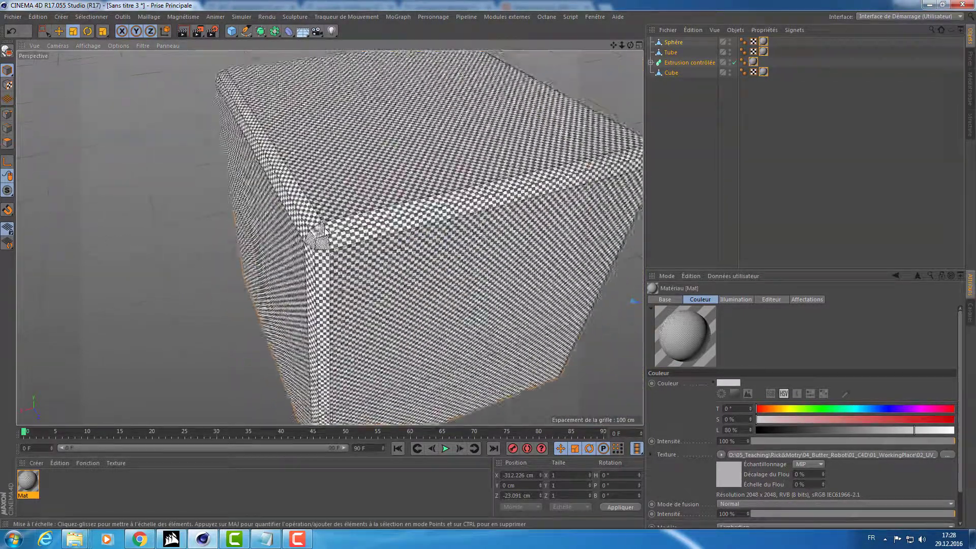
{"action": "scroll", "coordinate": [349, 222], "scroll_direction": "up", "scroll_amount": 5}
{"action": "scroll", "coordinate": [345, 227], "scroll_direction": "up", "scroll_amount": 2}
{"action": "scroll", "coordinate": [345, 227], "scroll_direction": "down", "scroll_amount": 3}
{"action": "scroll", "coordinate": [326, 240], "scroll_direction": "up", "scroll_amount": 1}
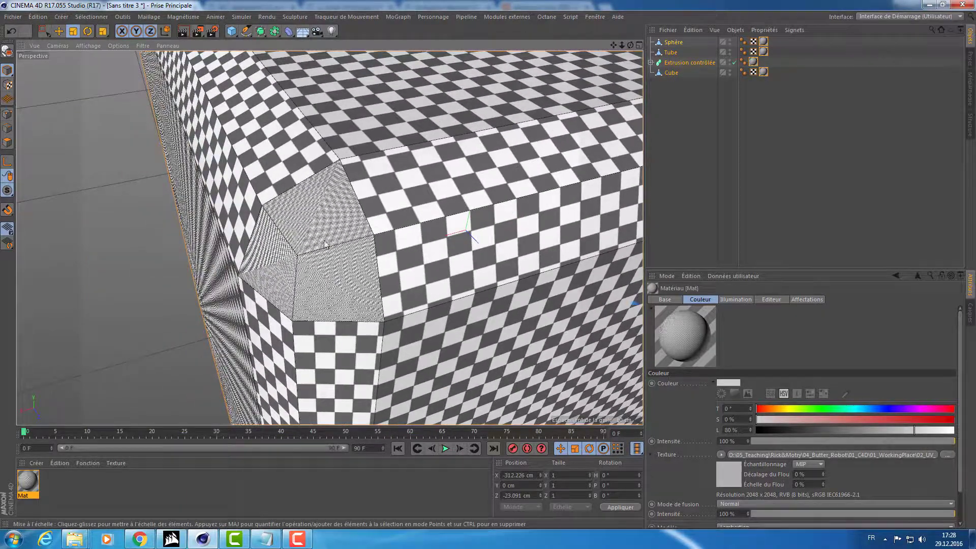
{"action": "scroll", "coordinate": [319, 241], "scroll_direction": "up", "scroll_amount": 3}
{"action": "scroll", "coordinate": [319, 241], "scroll_direction": "up", "scroll_amount": 3}
{"action": "scroll", "coordinate": [319, 239], "scroll_direction": "up", "scroll_amount": 3}
{"action": "scroll", "coordinate": [317, 239], "scroll_direction": "down", "scroll_amount": 3}
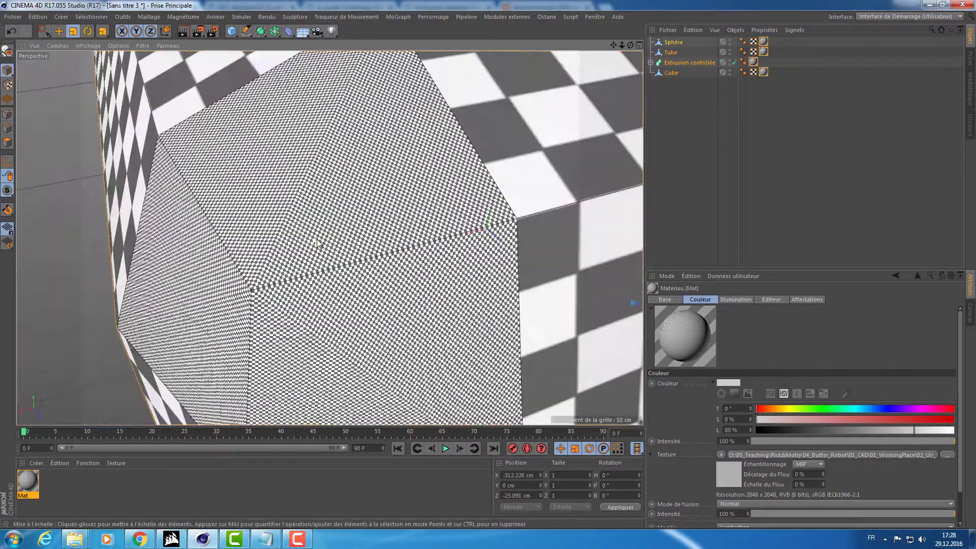
{"action": "scroll", "coordinate": [317, 238], "scroll_direction": "up", "scroll_amount": 3}
{"action": "scroll", "coordinate": [318, 239], "scroll_direction": "up", "scroll_amount": 2}
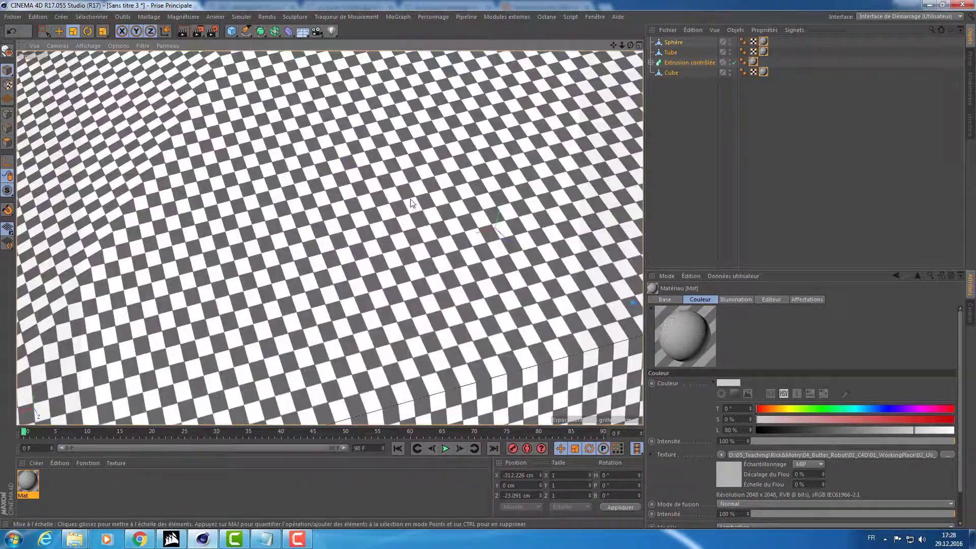
{"action": "scroll", "coordinate": [455, 204], "scroll_direction": "down", "scroll_amount": 3}
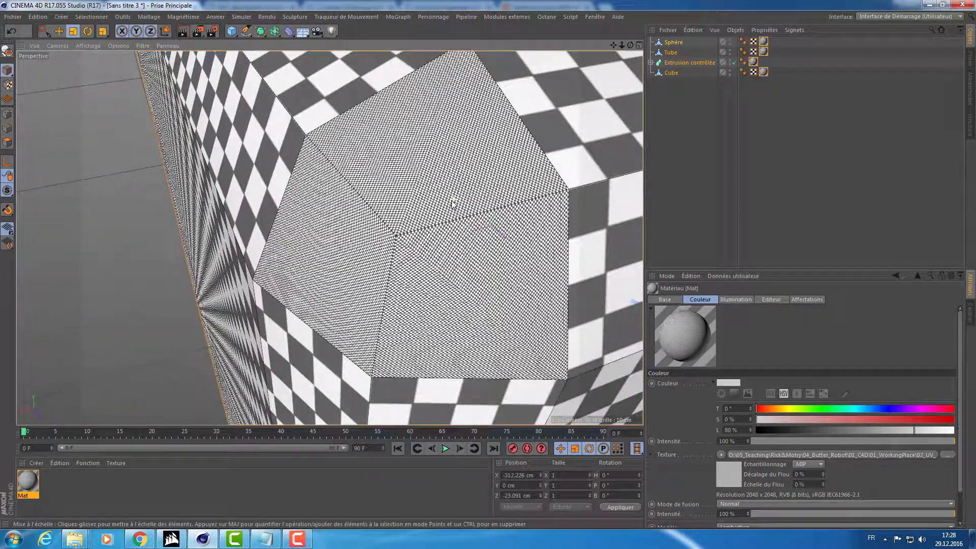
{"action": "scroll", "coordinate": [403, 220], "scroll_direction": "up", "scroll_amount": 1}
{"action": "scroll", "coordinate": [402, 219], "scroll_direction": "down", "scroll_amount": 1}
{"action": "scroll", "coordinate": [402, 220], "scroll_direction": "down", "scroll_amount": 2}
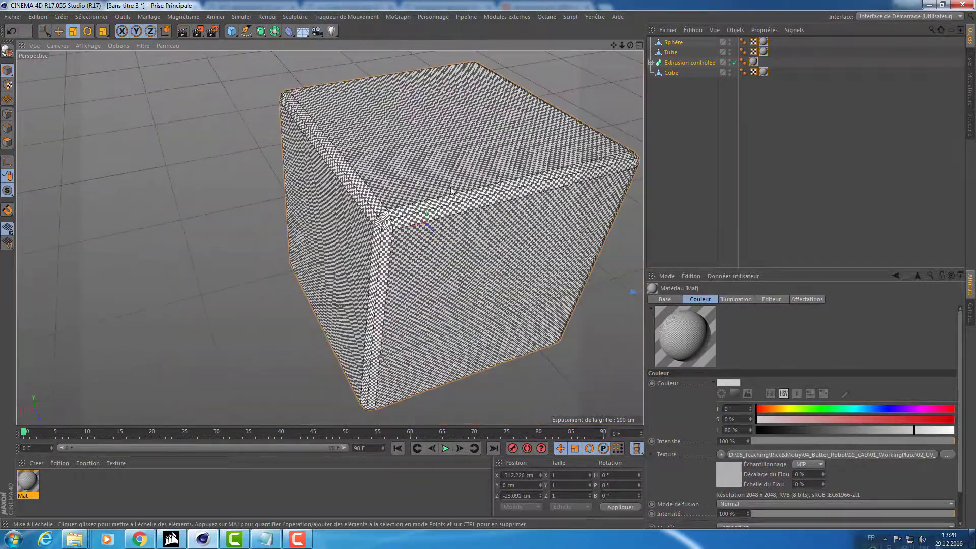
{"action": "scroll", "coordinate": [369, 346], "scroll_direction": "down", "scroll_amount": 1}
{"action": "left_click_drag", "start_coordinate": [368, 347], "coordinate": [870, 286], "text": "alt"}
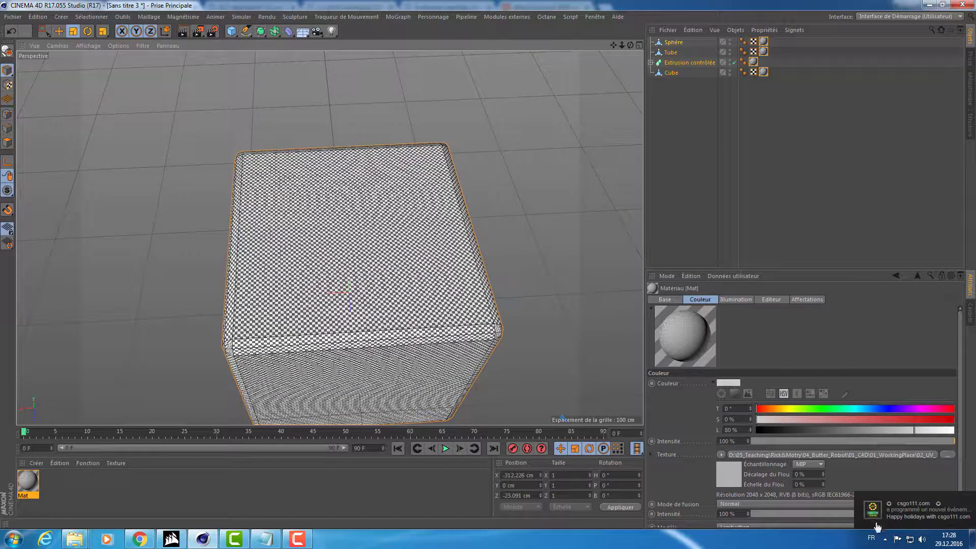
{"action": "left_click", "coordinate": [885, 539]}
{"action": "right_click", "coordinate": [894, 472]}
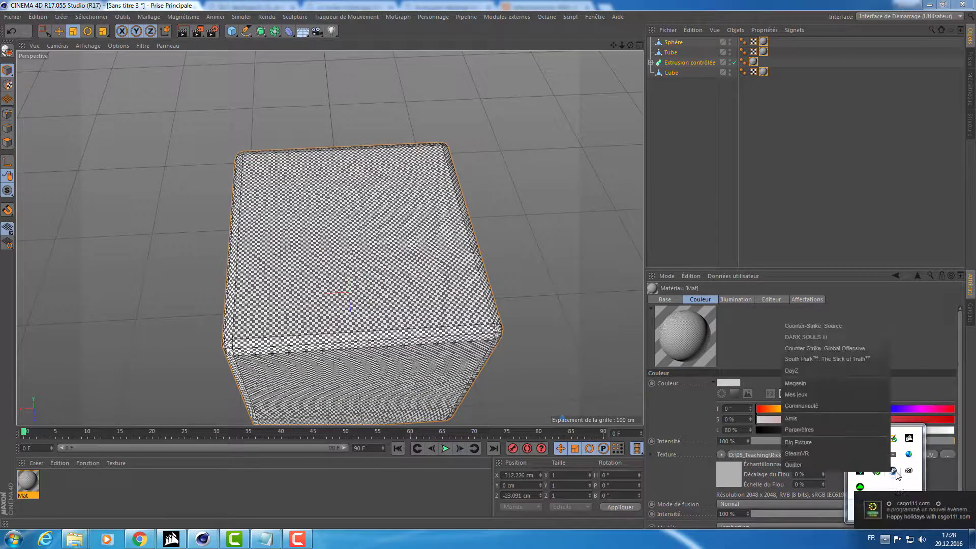
{"action": "left_click", "coordinate": [869, 472]}
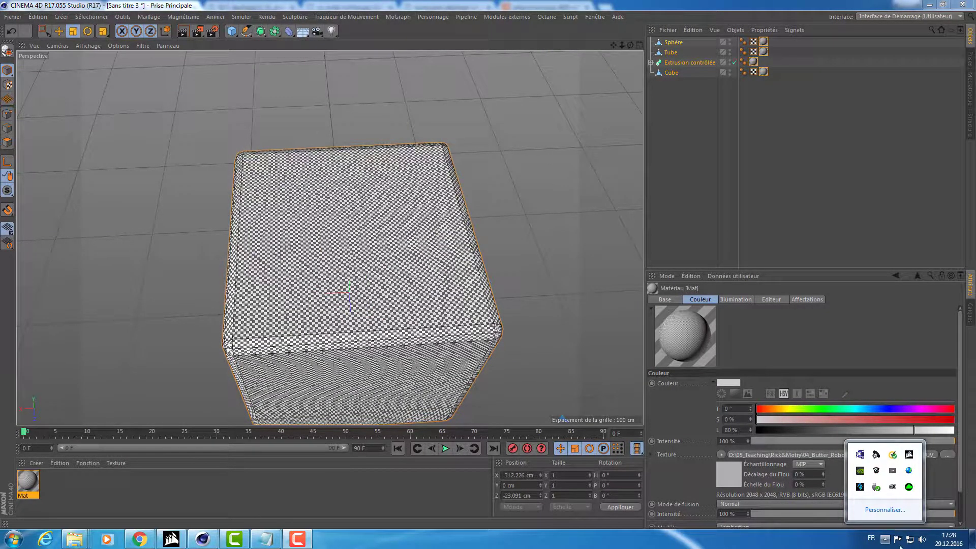
{"action": "left_click", "coordinate": [885, 540]}
{"action": "mouse_move", "coordinate": [386, 285]}
{"action": "left_mouse_down", "text": "alt"}
{"action": "mouse_move", "coordinate": [358, 318]}
{"action": "mouse_move", "coordinate": [352, 246]}
{"action": "mouse_move", "coordinate": [345, 264]}
{"action": "mouse_move", "coordinate": [491, 214]}
{"action": "left_mouse_up", "text": "alt"}
{"action": "scroll", "coordinate": [366, 241], "scroll_direction": "up", "scroll_amount": 5}
{"action": "scroll", "coordinate": [349, 262], "scroll_direction": "down", "scroll_amount": 3}
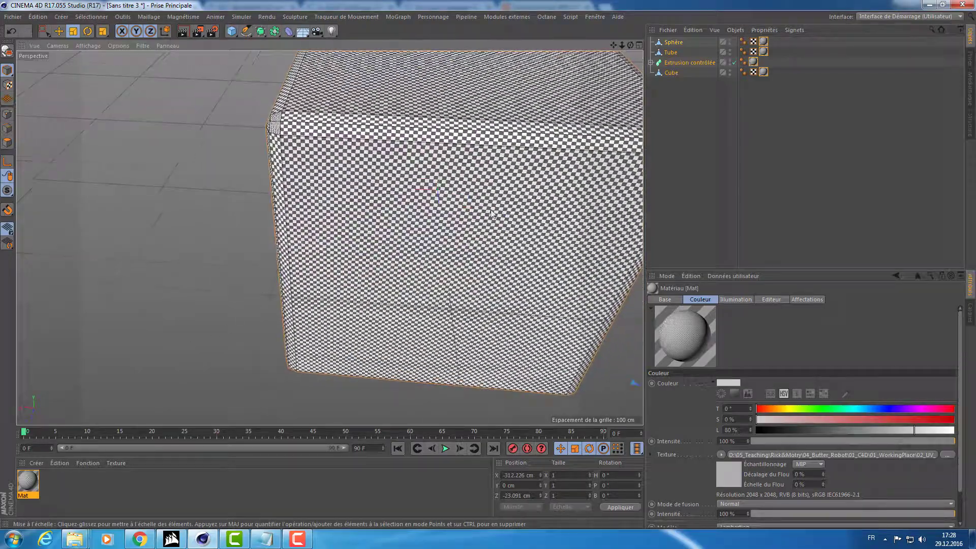
Select the Cube, orbit and zoom around it, then switch to the Move tool (E)
{"action": "left_click", "coordinate": [671, 52]}
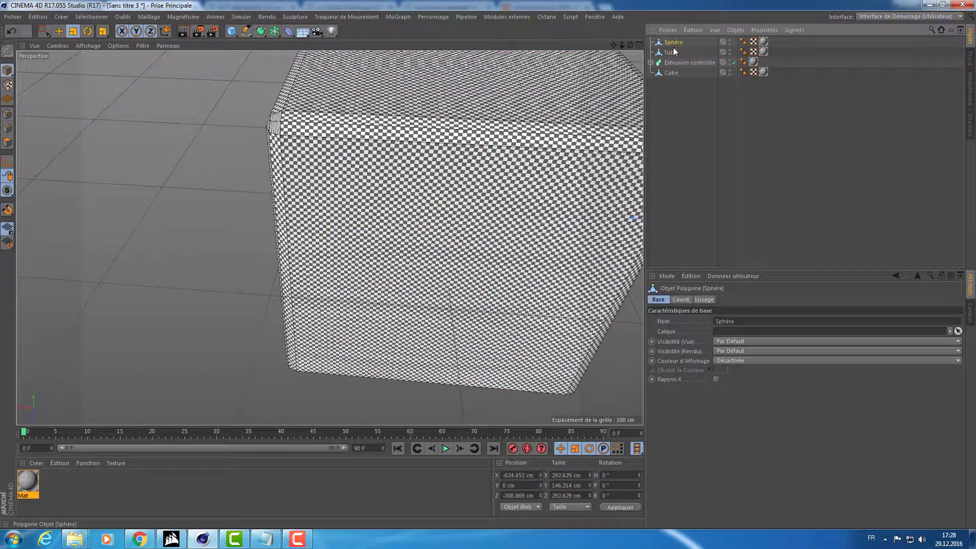
{"action": "left_click", "coordinate": [671, 73]}
{"action": "mouse_move", "coordinate": [356, 255]}
{"action": "left_mouse_down", "text": "alt"}
{"action": "mouse_move", "coordinate": [318, 269]}
{"action": "mouse_move", "coordinate": [370, 223]}
{"action": "left_mouse_up", "text": "alt"}
{"action": "scroll", "coordinate": [318, 269], "scroll_direction": "up", "scroll_amount": 5}
{"action": "scroll", "coordinate": [373, 222], "scroll_direction": "up", "scroll_amount": 3}
{"action": "scroll", "coordinate": [374, 221], "scroll_direction": "down", "scroll_amount": 3}
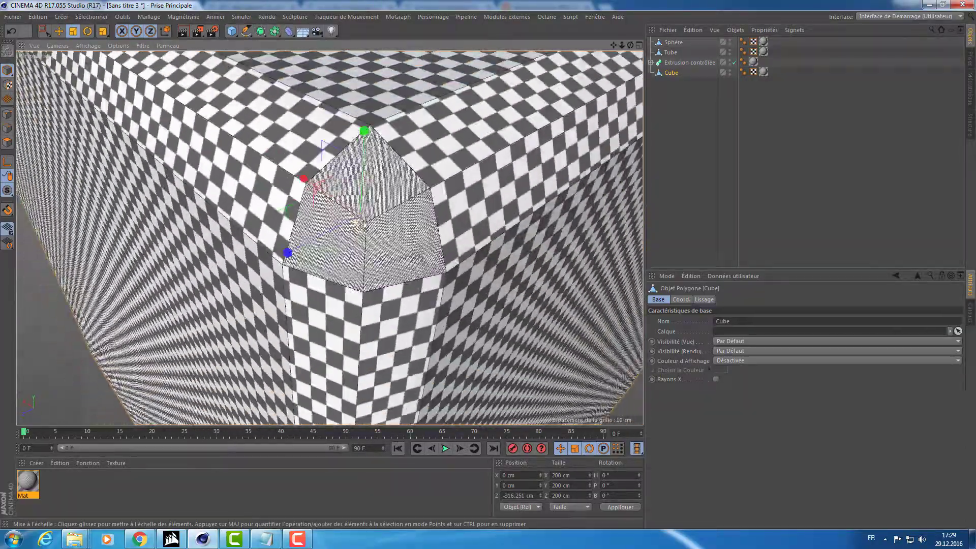
{"action": "scroll", "coordinate": [374, 222], "scroll_direction": "down", "scroll_amount": 3}
{"action": "scroll", "coordinate": [374, 221], "scroll_direction": "down", "scroll_amount": 3}
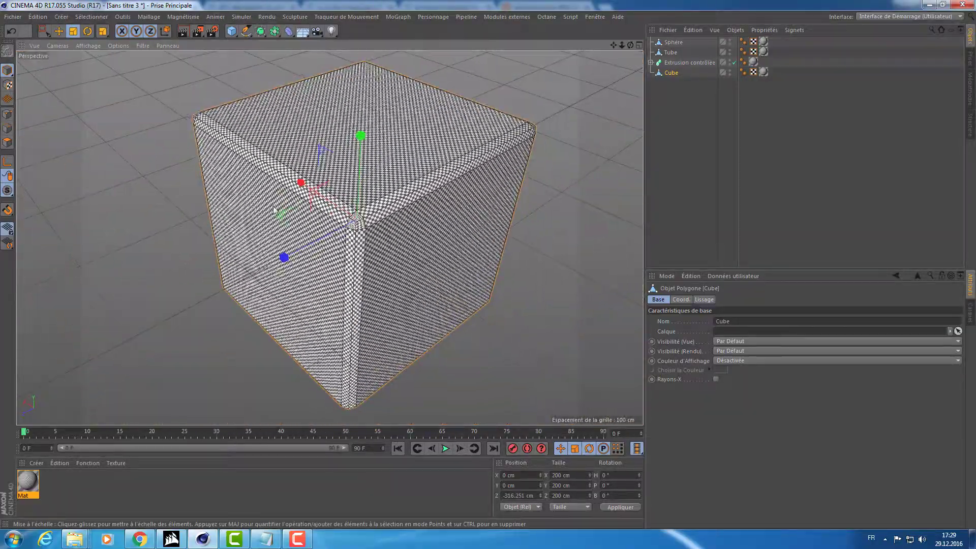
{"action": "mouse_move", "coordinate": [273, 209]}
{"action": "left_mouse_down", "text": "alt"}
{"action": "mouse_move", "coordinate": [266, 218]}
{"action": "mouse_move", "coordinate": [338, 218]}
{"action": "left_mouse_up", "text": "alt"}
{"action": "key", "text": "e"}
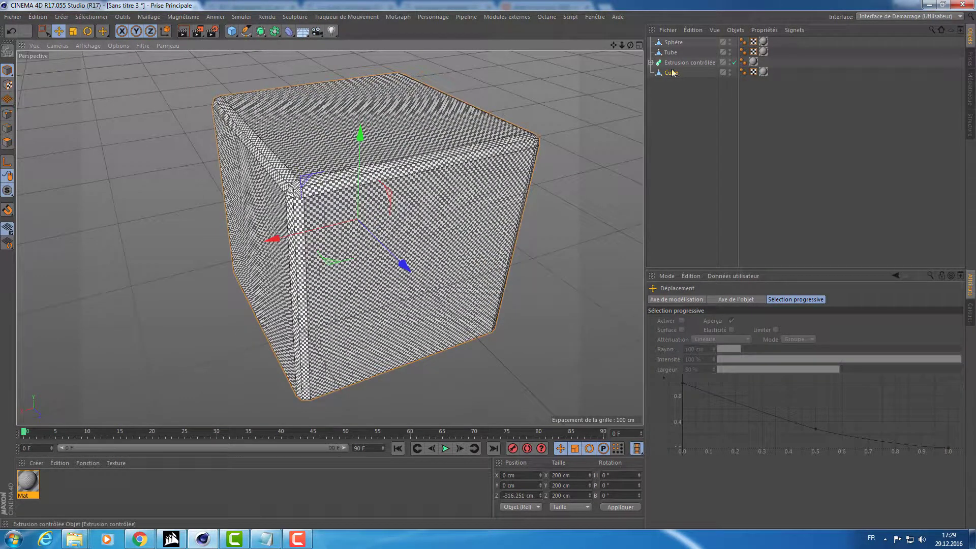
Switch to the BP UV Edit layout and orbit to view the cube from above
{"action": "left_click", "coordinate": [874, 18]}
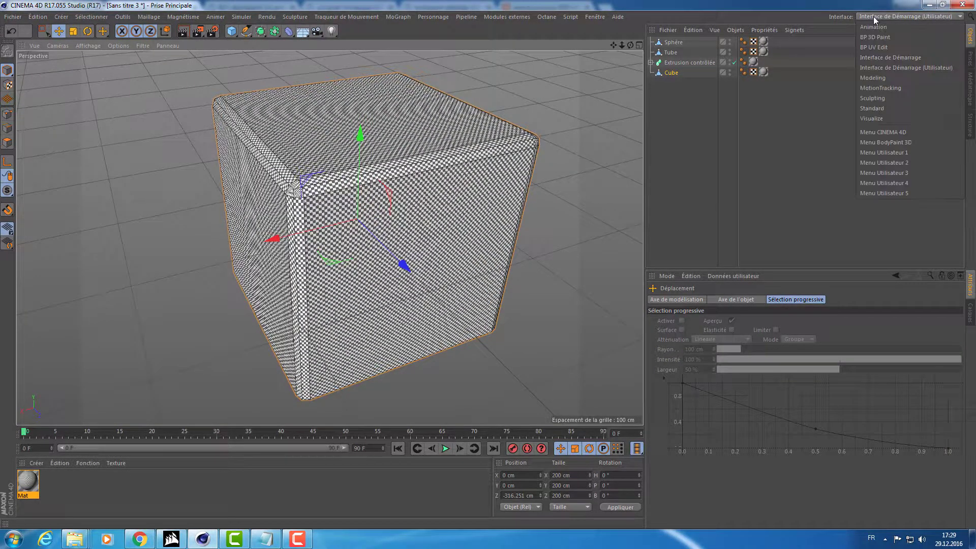
{"action": "left_click", "coordinate": [869, 48]}
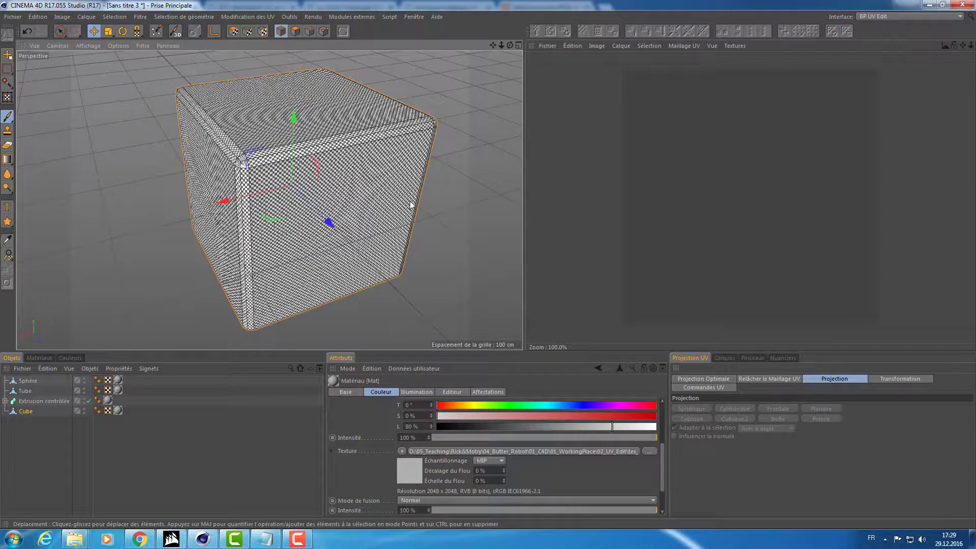
{"action": "mouse_move", "coordinate": [370, 191]}
{"action": "left_mouse_down", "text": "alt"}
{"action": "mouse_move", "coordinate": [364, 184]}
{"action": "mouse_move", "coordinate": [388, 183]}
{"action": "mouse_move", "coordinate": [366, 172]}
{"action": "left_mouse_up", "text": "alt"}
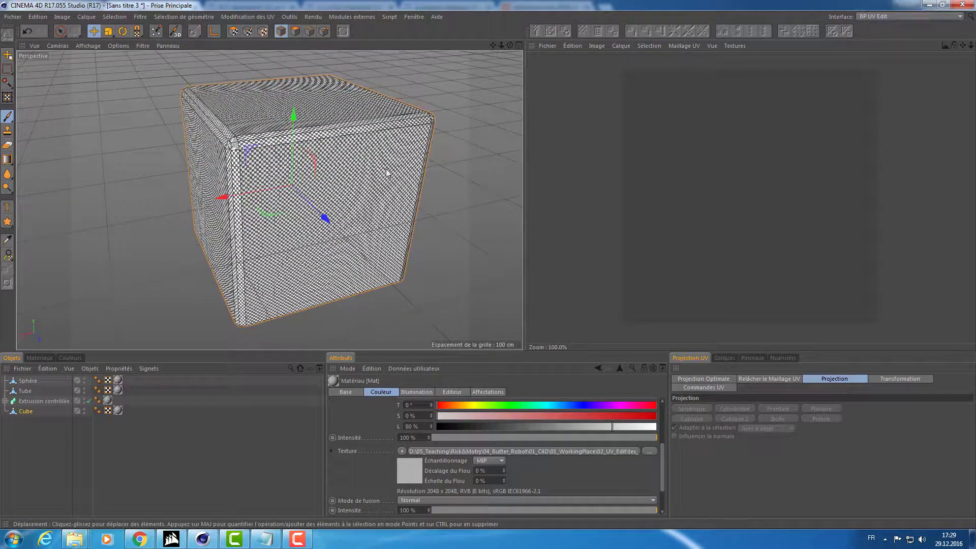
{"action": "mouse_move", "coordinate": [399, 171]}
{"action": "left_mouse_down", "text": "alt"}
{"action": "mouse_move", "coordinate": [316, 147]}
{"action": "mouse_move", "coordinate": [253, 179]}
{"action": "mouse_move", "coordinate": [307, 198]}
{"action": "left_mouse_up", "text": "alt"}
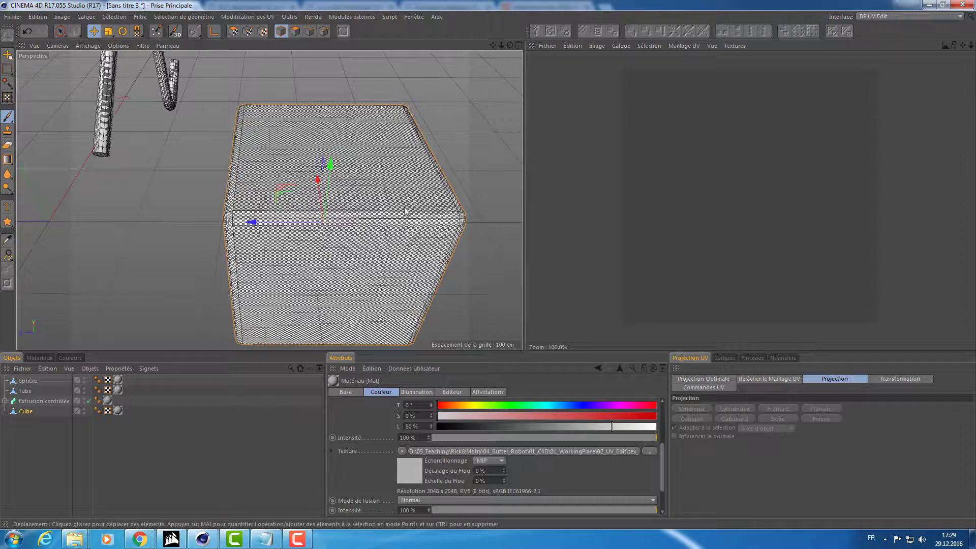
{"action": "mouse_move", "coordinate": [405, 213]}
{"action": "left_mouse_down", "text": "alt"}
{"action": "mouse_move", "coordinate": [390, 241]}
{"action": "mouse_move", "coordinate": [391, 170]}
{"action": "mouse_move", "coordinate": [424, 175]}
{"action": "left_mouse_up", "text": "alt"}
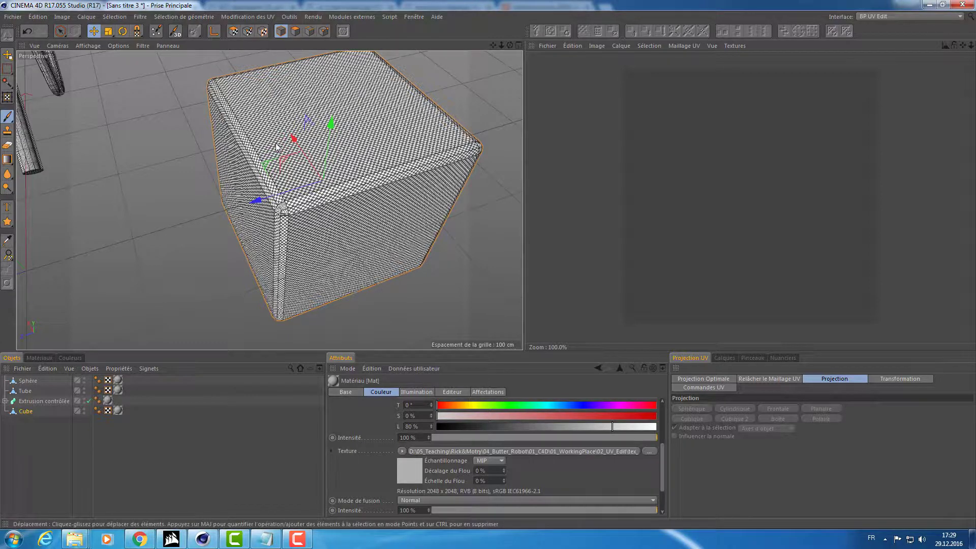
{"action": "mouse_move", "coordinate": [255, 120]}
{"action": "left_mouse_down", "text": "alt"}
{"action": "mouse_move", "coordinate": [280, 105]}
{"action": "mouse_move", "coordinate": [280, 129]}
{"action": "left_mouse_up", "text": "alt"}
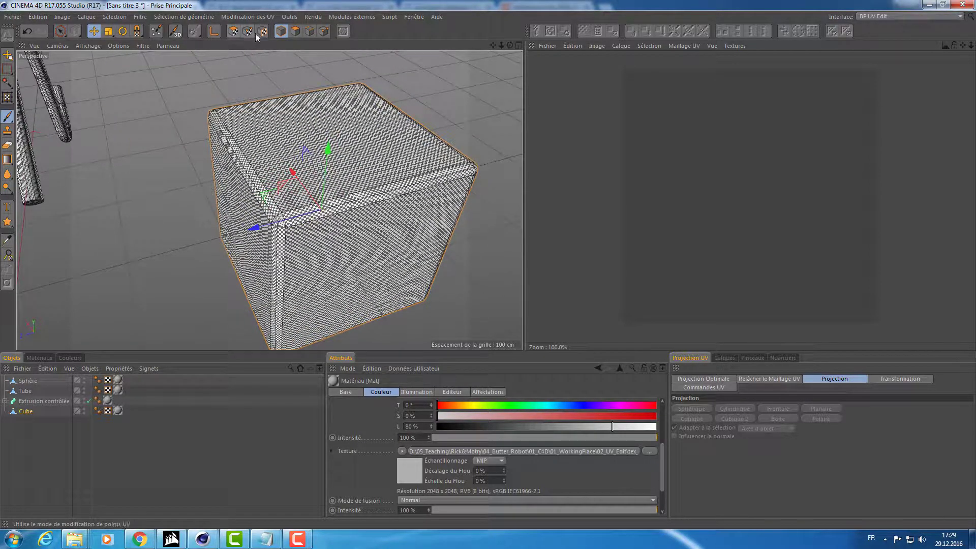
Cycle the cube through Polygon, Edge and UV Polygons modes
{"action": "left_click", "coordinate": [296, 32]}
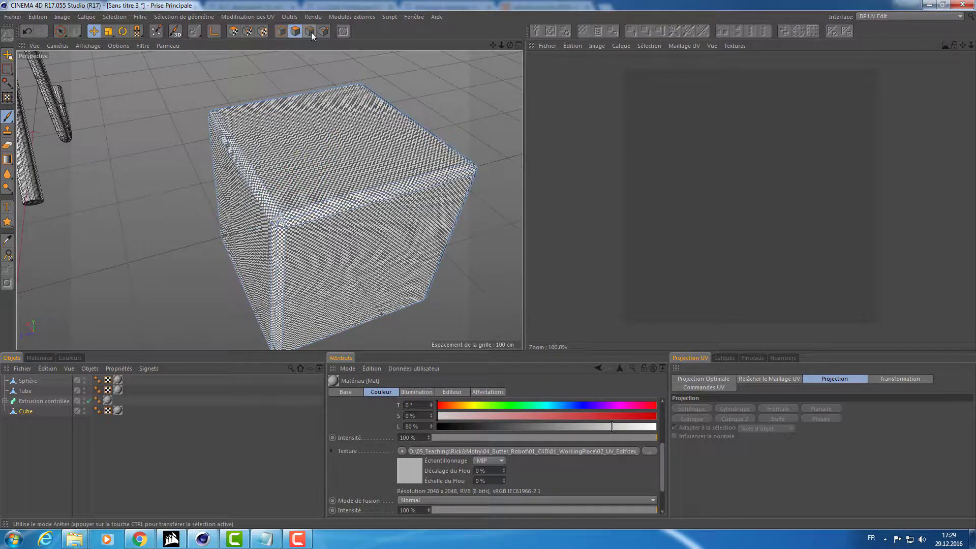
{"action": "left_click", "coordinate": [323, 147]}
{"action": "left_click", "coordinate": [310, 32]}
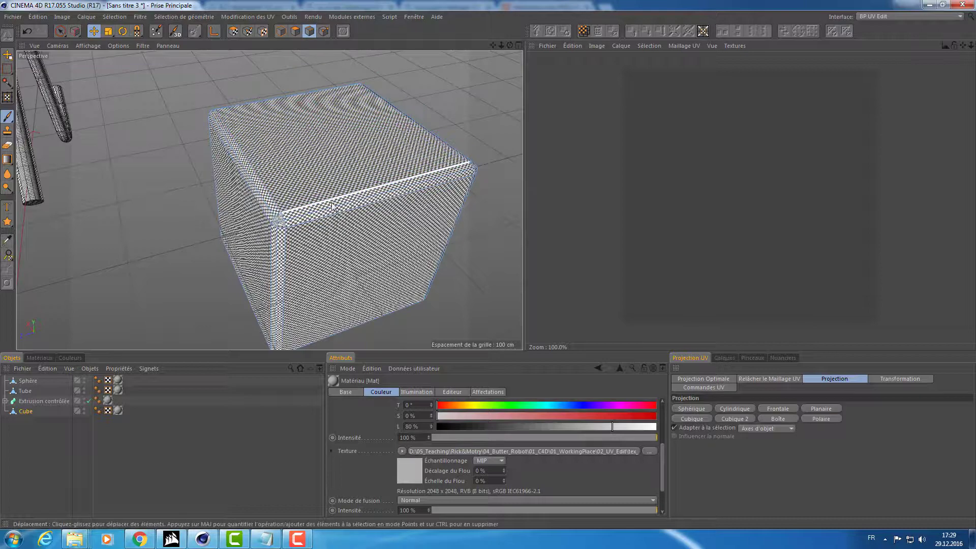
{"action": "left_click", "coordinate": [386, 184]}
{"action": "left_click", "coordinate": [323, 32]}
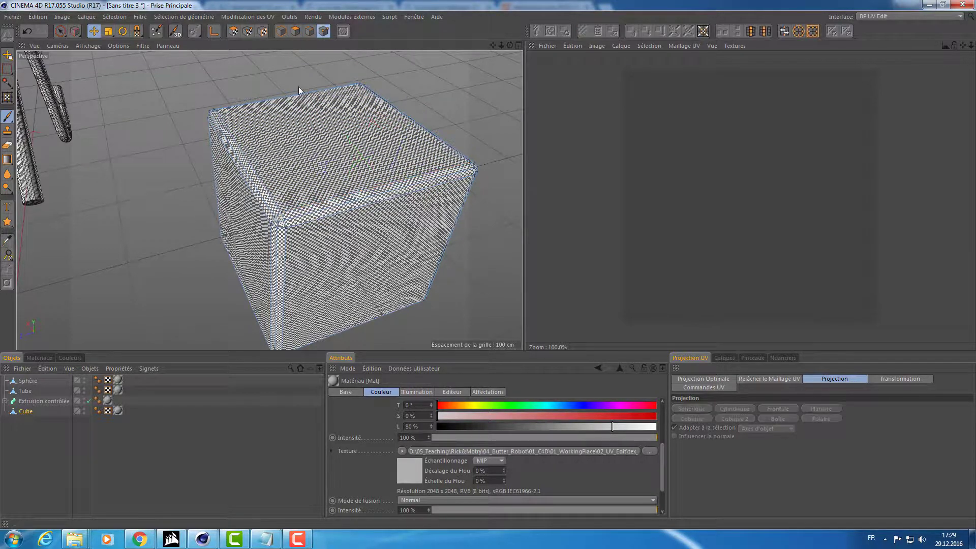
{"action": "left_click", "coordinate": [62, 31]}
{"action": "scroll", "coordinate": [292, 279], "scroll_direction": "up", "scroll_amount": 5}
{"action": "scroll", "coordinate": [316, 199], "scroll_direction": "down", "scroll_amount": 2}
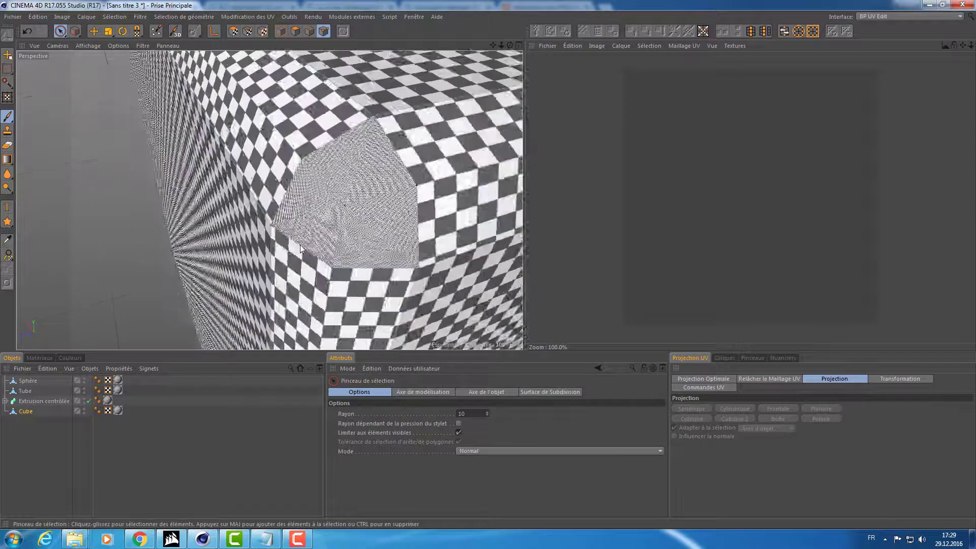
Select a front-top corner polygon, zoom in and show the texture projection grid
{"action": "left_click", "coordinate": [325, 112]}
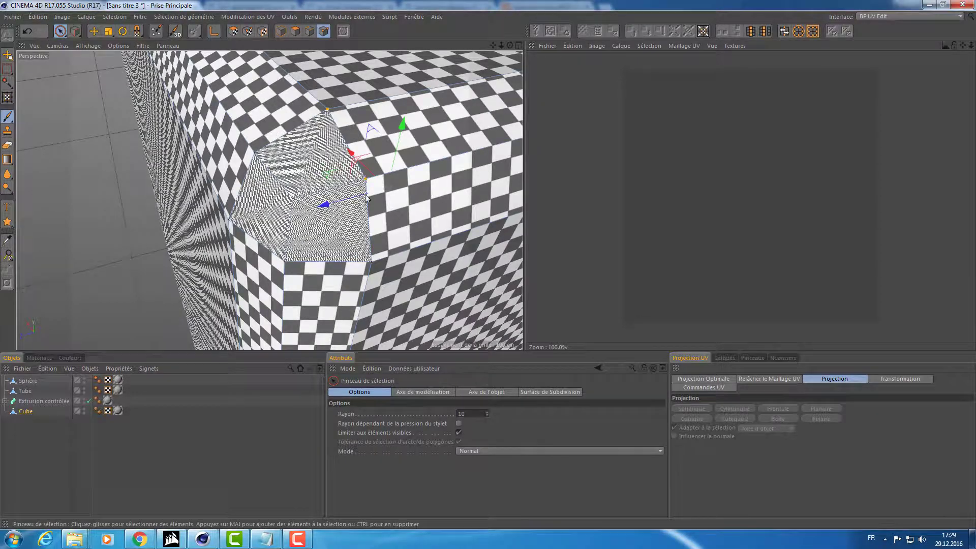
{"action": "scroll", "coordinate": [417, 188], "scroll_direction": "down", "scroll_amount": 2}
{"action": "scroll", "coordinate": [417, 188], "scroll_direction": "down", "scroll_amount": 1}
{"action": "scroll", "coordinate": [356, 178], "scroll_direction": "down", "scroll_amount": 2}
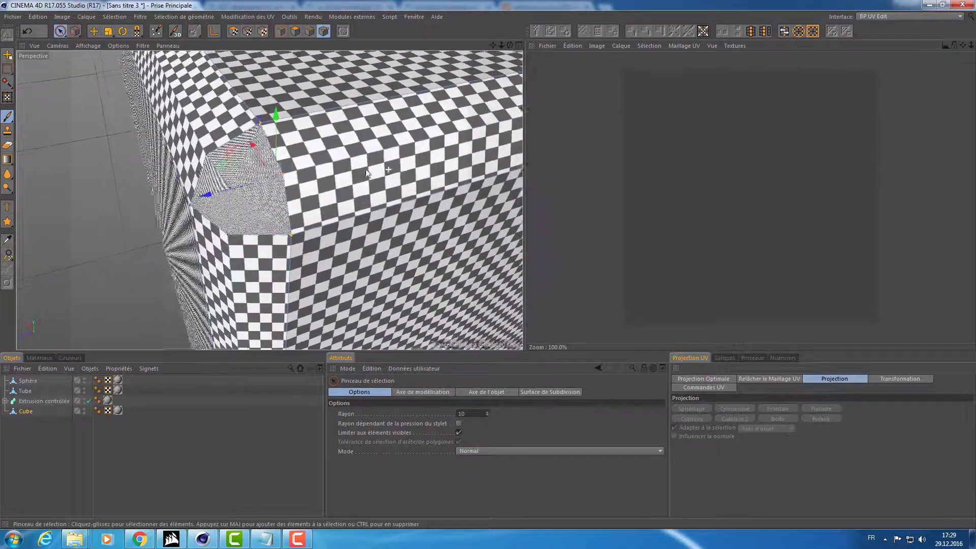
{"action": "scroll", "coordinate": [324, 168], "scroll_direction": "down", "scroll_amount": 2}
{"action": "scroll", "coordinate": [324, 168], "scroll_direction": "down", "scroll_amount": 2}
{"action": "scroll", "coordinate": [324, 167], "scroll_direction": "down", "scroll_amount": 2}
{"action": "scroll", "coordinate": [324, 168], "scroll_direction": "down", "scroll_amount": 2}
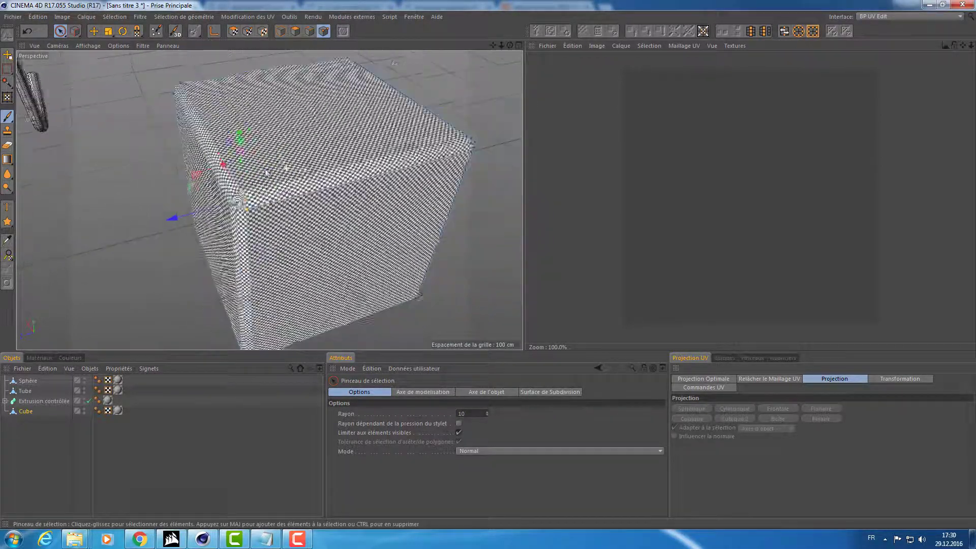
{"action": "scroll", "coordinate": [315, 152], "scroll_direction": "down", "scroll_amount": 1}
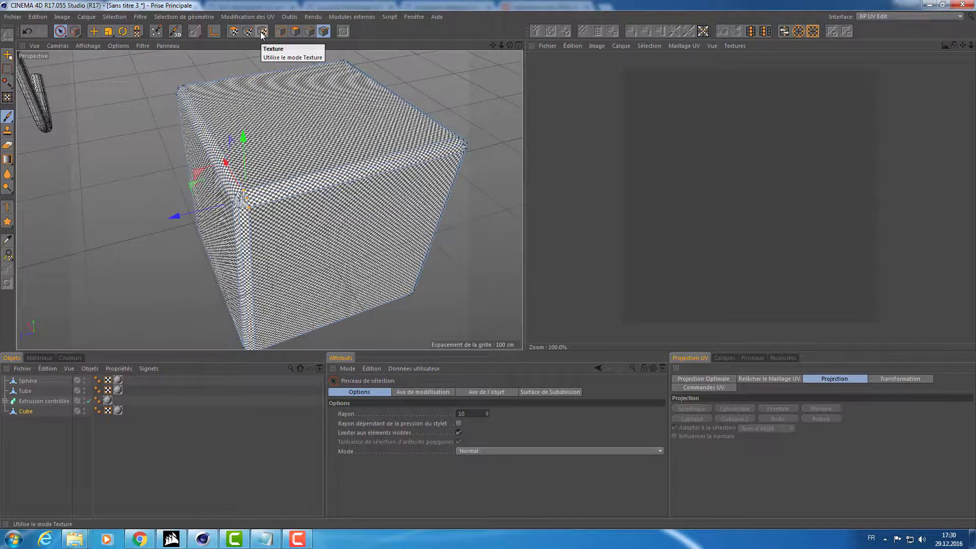
{"action": "left_click", "coordinate": [262, 32]}
{"action": "mouse_move", "coordinate": [326, 168]}
{"action": "left_mouse_down", "text": "alt"}
{"action": "mouse_move", "coordinate": [301, 119]}
{"action": "mouse_move", "coordinate": [353, 143]}
{"action": "left_mouse_up", "text": "alt"}
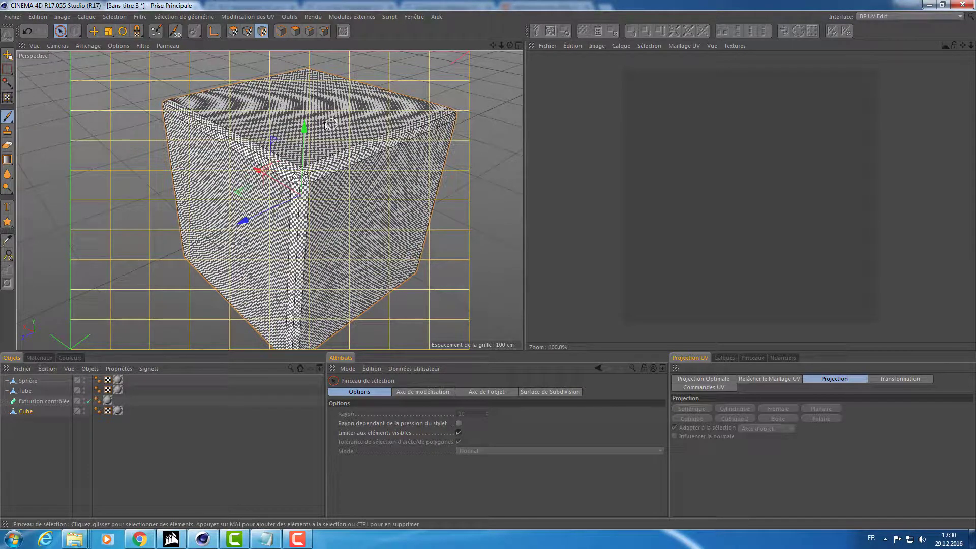
Return to UV Polygons mode and select the cube so its UV mesh appears
{"action": "left_click", "coordinate": [247, 32]}
{"action": "scroll", "coordinate": [305, 167], "scroll_direction": "up", "scroll_amount": 2}
{"action": "scroll", "coordinate": [324, 164], "scroll_direction": "up", "scroll_amount": 4}
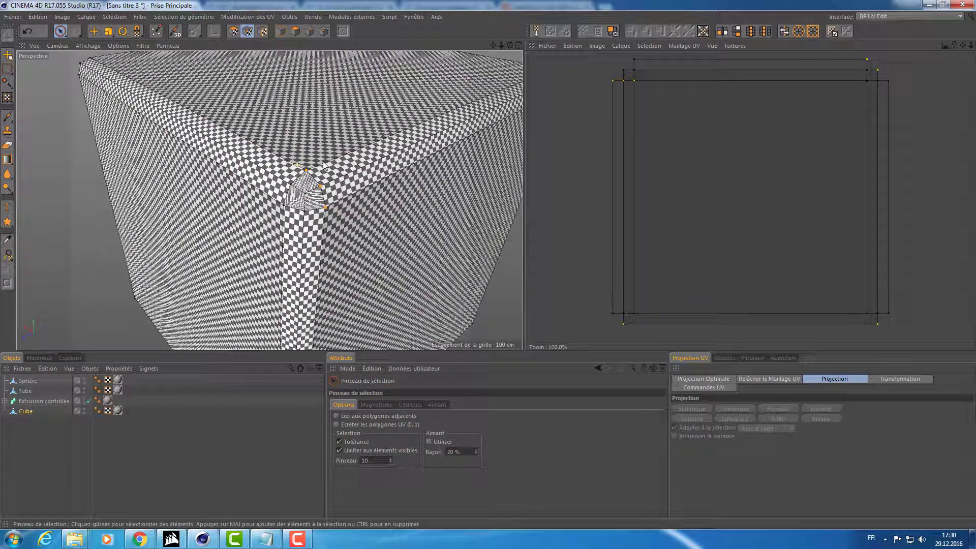
{"action": "scroll", "coordinate": [324, 163], "scroll_direction": "up", "scroll_amount": 2}
{"action": "scroll", "coordinate": [306, 203], "scroll_direction": "up", "scroll_amount": 2}
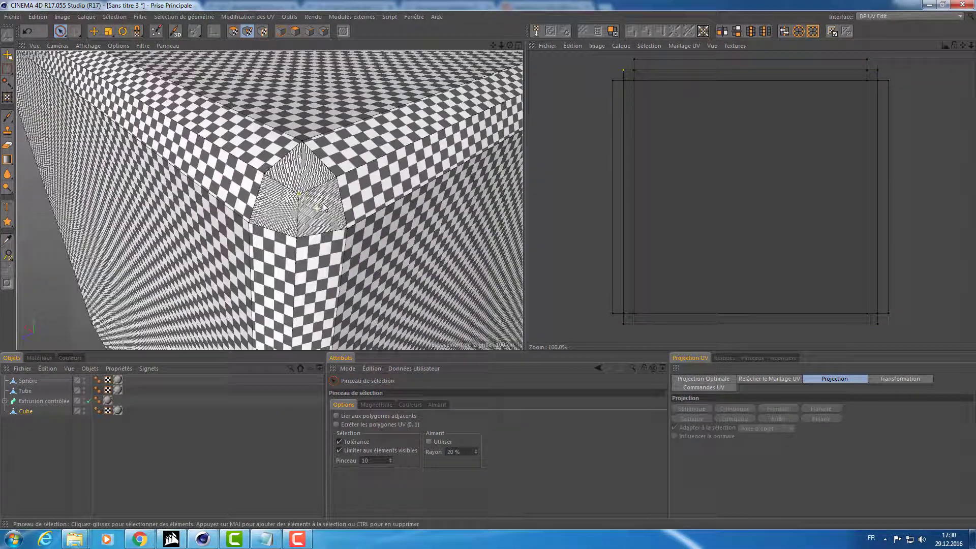
{"action": "left_click", "coordinate": [232, 31]}
{"action": "scroll", "coordinate": [370, 118], "scroll_direction": "down", "scroll_amount": 3}
Drag-select all of the cube's overlapping UV face islands in UV Polygons mode
{"action": "scroll", "coordinate": [369, 118], "scroll_direction": "down", "scroll_amount": 2}
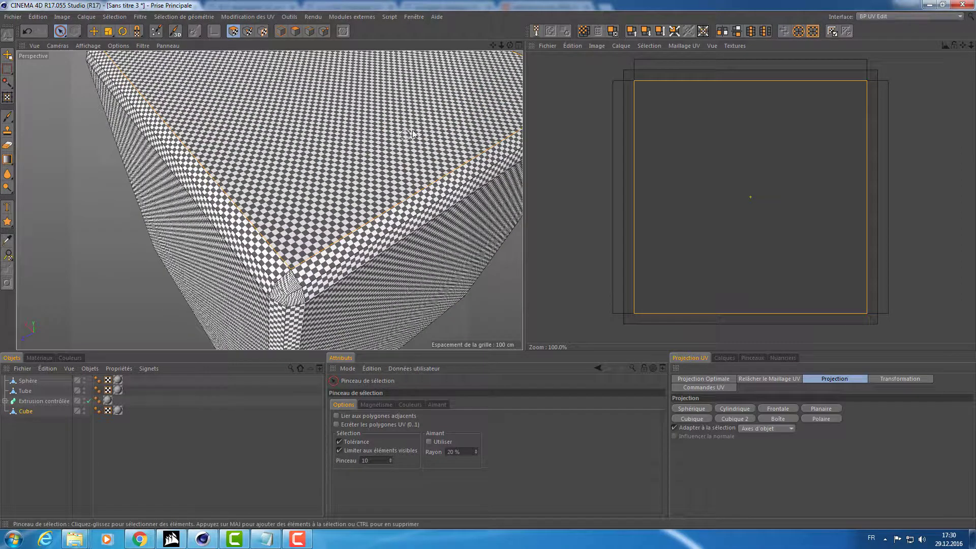
{"action": "scroll", "coordinate": [396, 127], "scroll_direction": "down", "scroll_amount": 2}
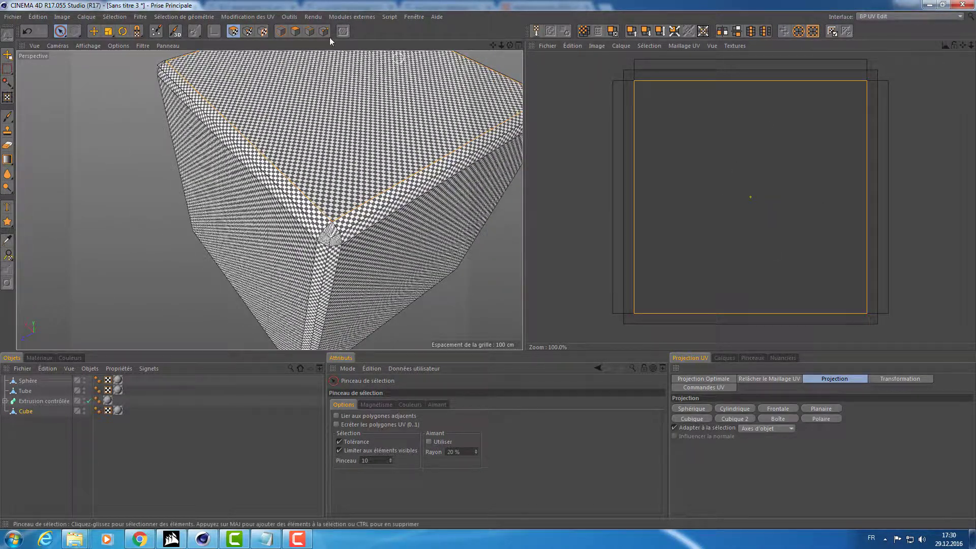
{"action": "left_click", "coordinate": [248, 31]}
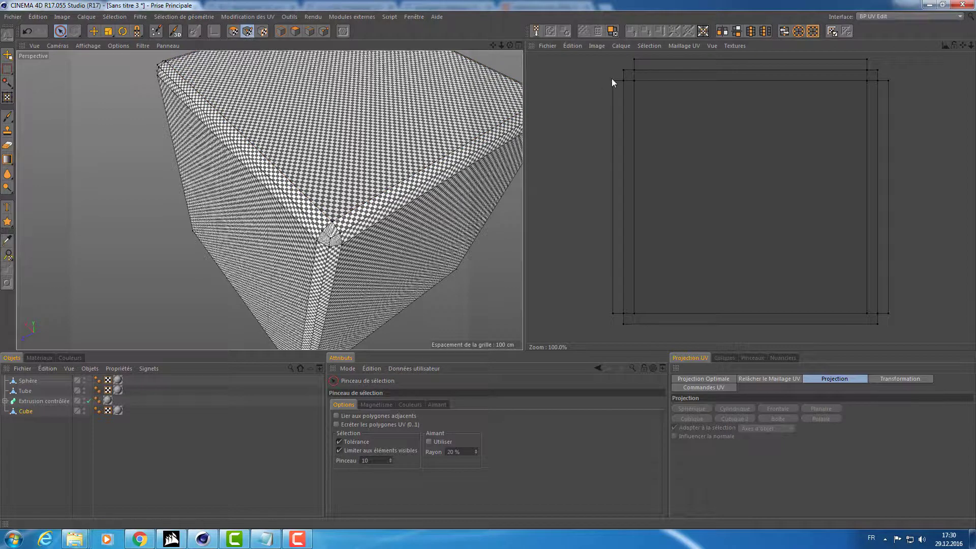
{"action": "left_click", "coordinate": [625, 72]}
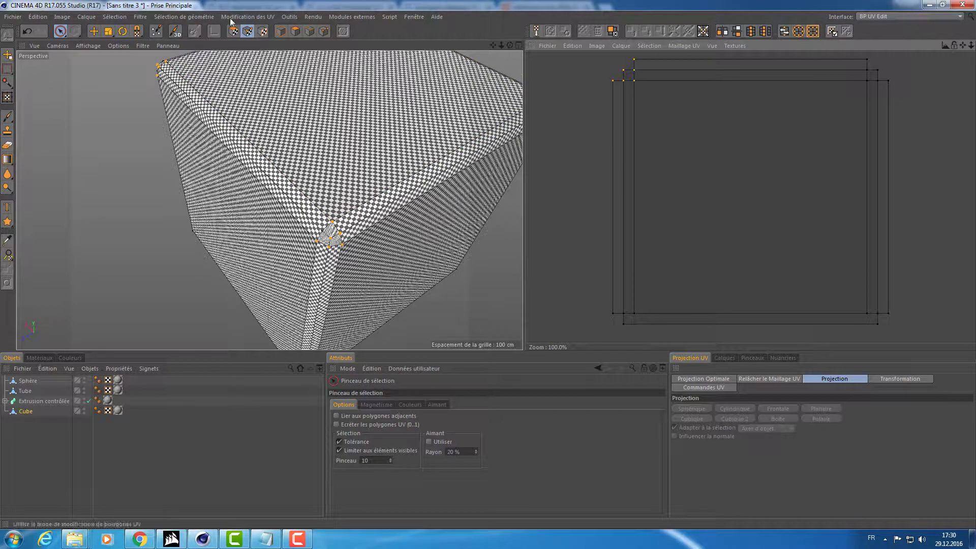
{"action": "key", "text": "Return"}
{"action": "mouse_move", "coordinate": [593, 118]}
{"action": "left_mouse_down"}
{"action": "mouse_move", "coordinate": [712, 117]}
{"action": "mouse_move", "coordinate": [739, 64]}
{"action": "left_mouse_up"}
Shift the selected UV islands to the right with Move, then undo the shift
{"action": "key", "text": "e"}
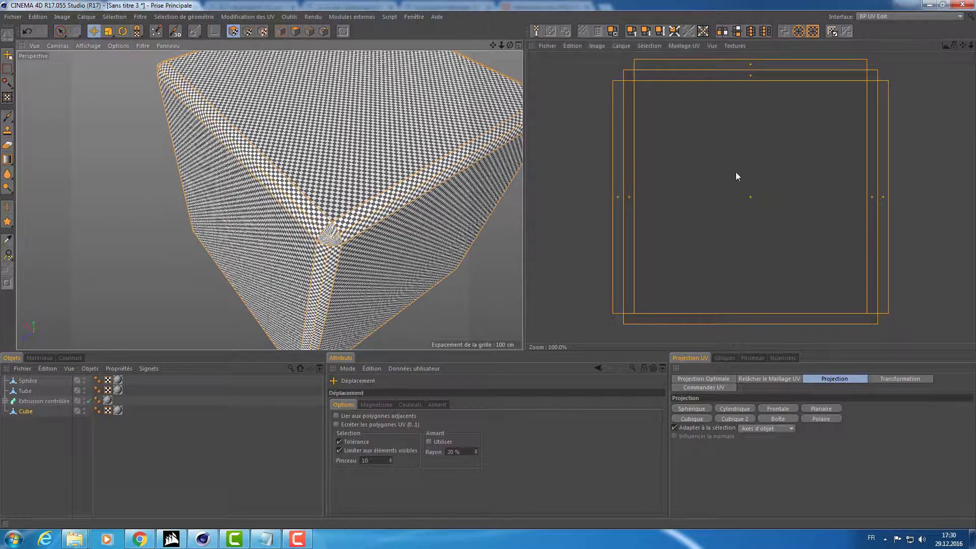
{"action": "mouse_move", "coordinate": [736, 172]}
{"action": "left_mouse_down"}
{"action": "mouse_move", "coordinate": [777, 174]}
{"action": "mouse_move", "coordinate": [765, 196]}
{"action": "left_mouse_up"}
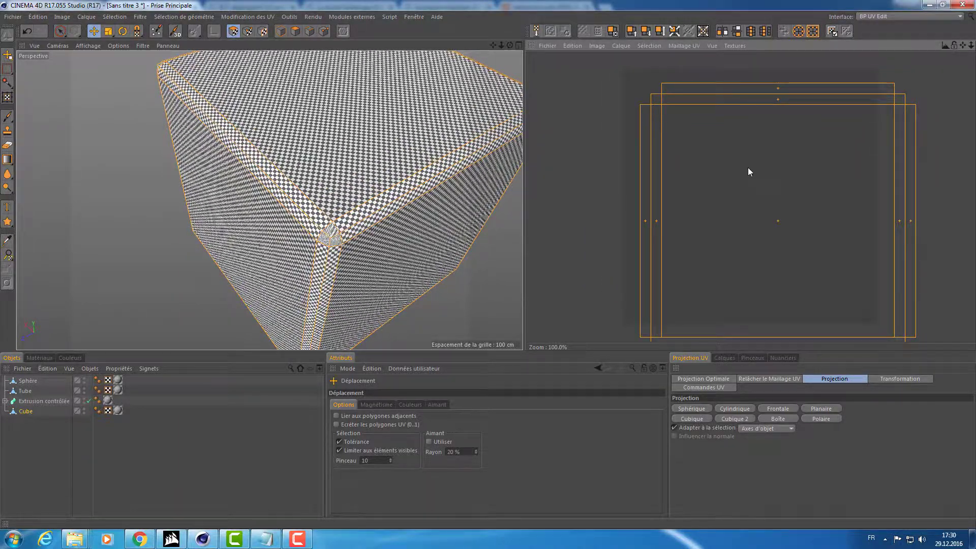
{"action": "key", "text": "ctrl+z"}
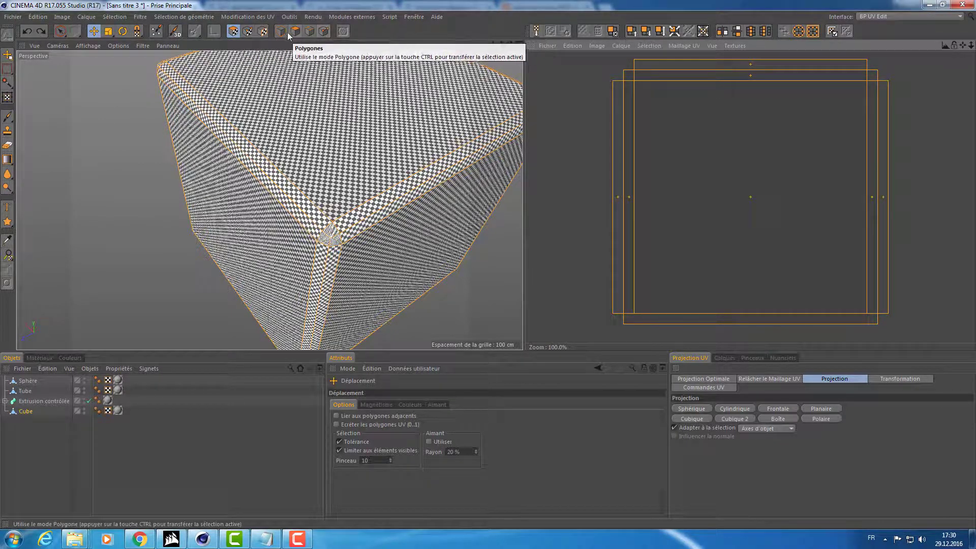
{"action": "scroll", "coordinate": [404, 98], "scroll_direction": "down", "scroll_amount": 2}
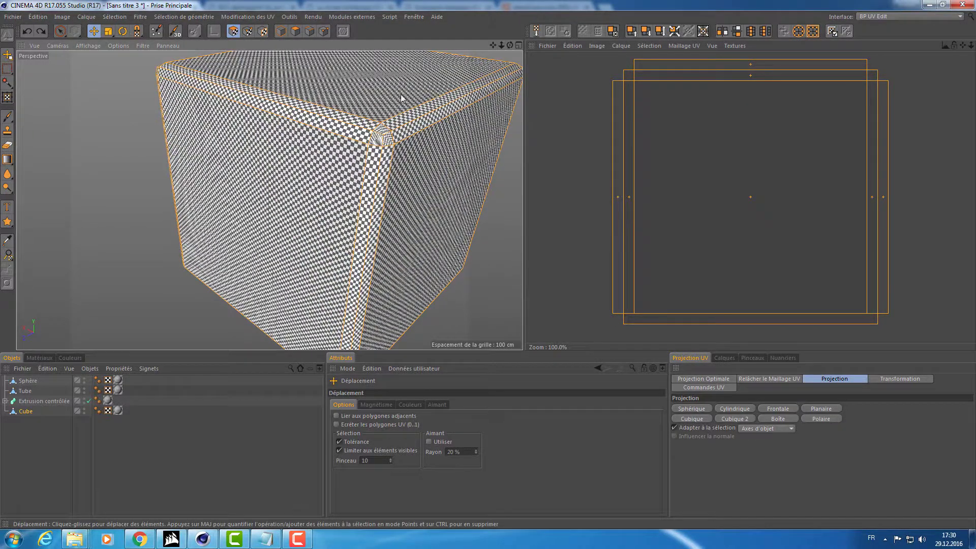
{"action": "scroll", "coordinate": [376, 132], "scroll_direction": "down", "scroll_amount": 2}
{"action": "scroll", "coordinate": [350, 169], "scroll_direction": "down", "scroll_amount": 2}
{"action": "left_click_drag", "start_coordinate": [350, 170], "coordinate": [348, 138], "text": "alt"}
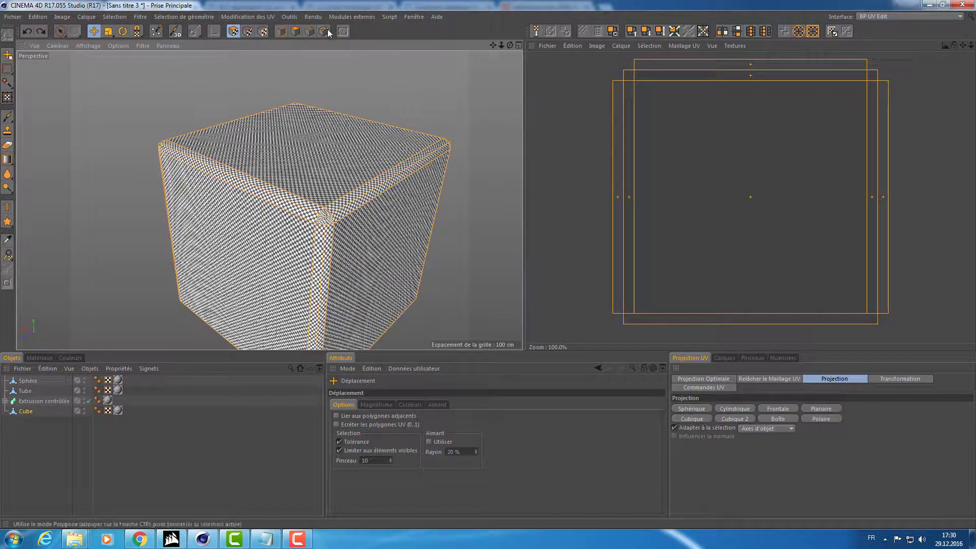
{"action": "left_click_drag", "start_coordinate": [358, 113], "coordinate": [335, 145], "text": "alt"}
{"action": "scroll", "coordinate": [334, 144], "scroll_direction": "up", "scroll_amount": 2}
{"action": "scroll", "coordinate": [308, 178], "scroll_direction": "up", "scroll_amount": 2}
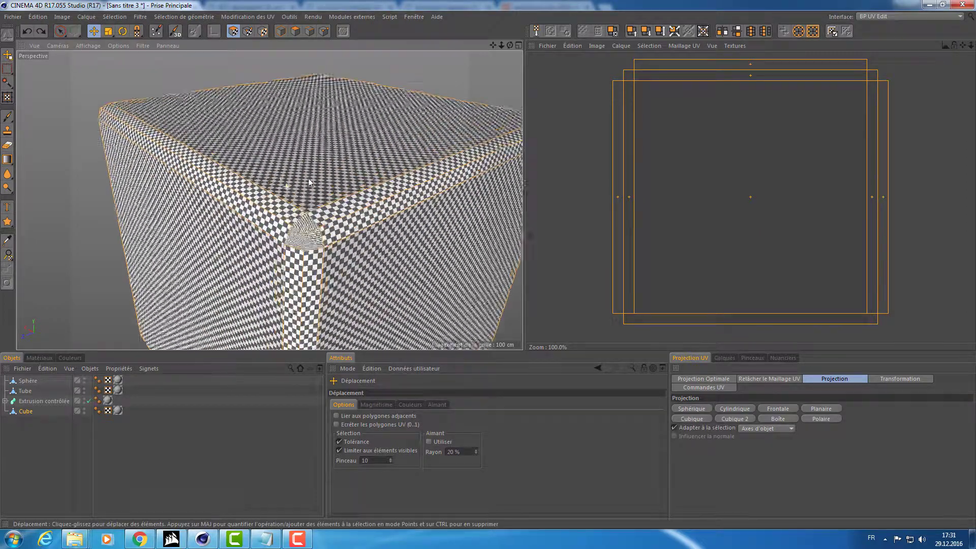
{"action": "scroll", "coordinate": [322, 174], "scroll_direction": "up", "scroll_amount": 2}
{"action": "scroll", "coordinate": [322, 177], "scroll_direction": "up", "scroll_amount": 2}
{"action": "scroll", "coordinate": [322, 177], "scroll_direction": "up", "scroll_amount": 2}
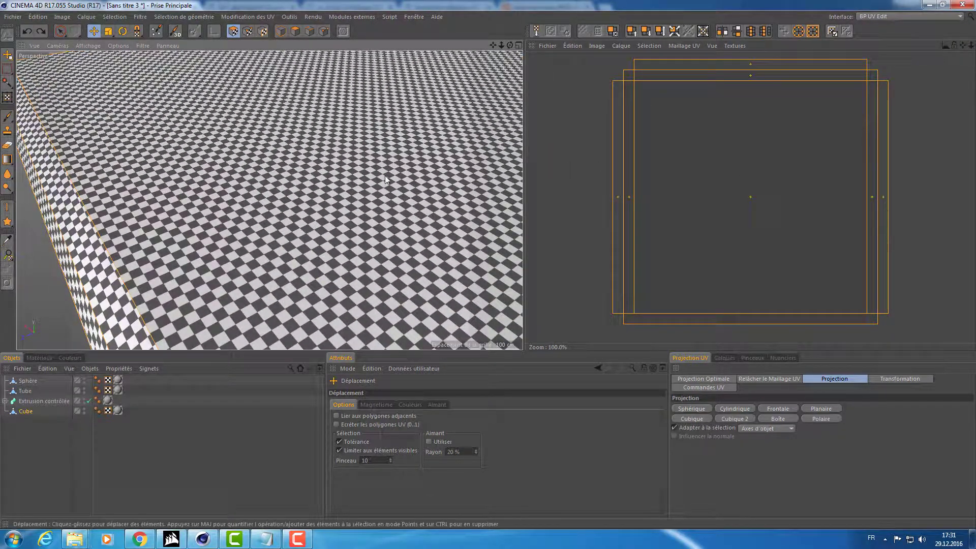
{"action": "scroll", "coordinate": [386, 175], "scroll_direction": "down", "scroll_amount": 2}
{"action": "scroll", "coordinate": [408, 169], "scroll_direction": "down", "scroll_amount": 2}
{"action": "scroll", "coordinate": [397, 171], "scroll_direction": "down", "scroll_amount": 2}
{"action": "scroll", "coordinate": [386, 171], "scroll_direction": "down", "scroll_amount": 2}
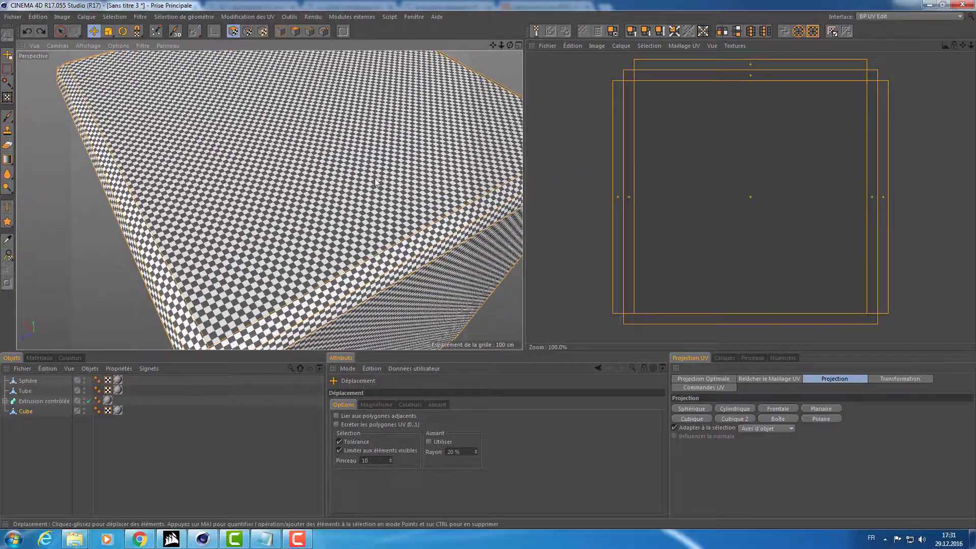
{"action": "scroll", "coordinate": [376, 172], "scroll_direction": "down", "scroll_amount": 2}
{"action": "scroll", "coordinate": [364, 173], "scroll_direction": "down", "scroll_amount": 2}
{"action": "mouse_move", "coordinate": [364, 172]}
{"action": "left_mouse_down", "text": "alt"}
{"action": "mouse_move", "coordinate": [466, 164]}
{"action": "mouse_move", "coordinate": [355, 183]}
{"action": "mouse_move", "coordinate": [372, 185]}
{"action": "mouse_move", "coordinate": [350, 162]}
{"action": "mouse_move", "coordinate": [356, 153]}
{"action": "mouse_move", "coordinate": [356, 172]}
{"action": "mouse_move", "coordinate": [360, 158]}
{"action": "left_mouse_up", "text": "alt"}
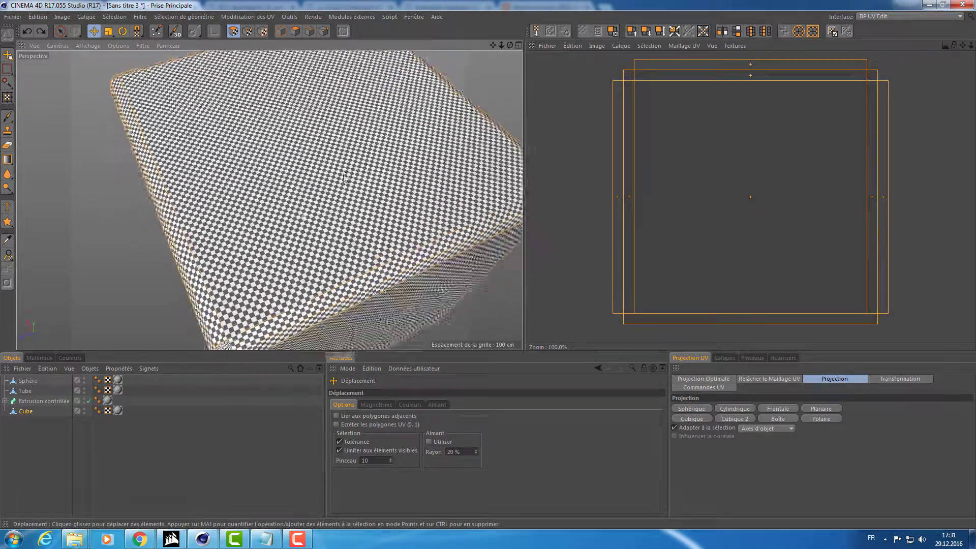
{"action": "scroll", "coordinate": [361, 159], "scroll_direction": "down", "scroll_amount": 2}
{"action": "scroll", "coordinate": [346, 172], "scroll_direction": "down", "scroll_amount": 2}
{"action": "scroll", "coordinate": [345, 172], "scroll_direction": "down", "scroll_amount": 2}
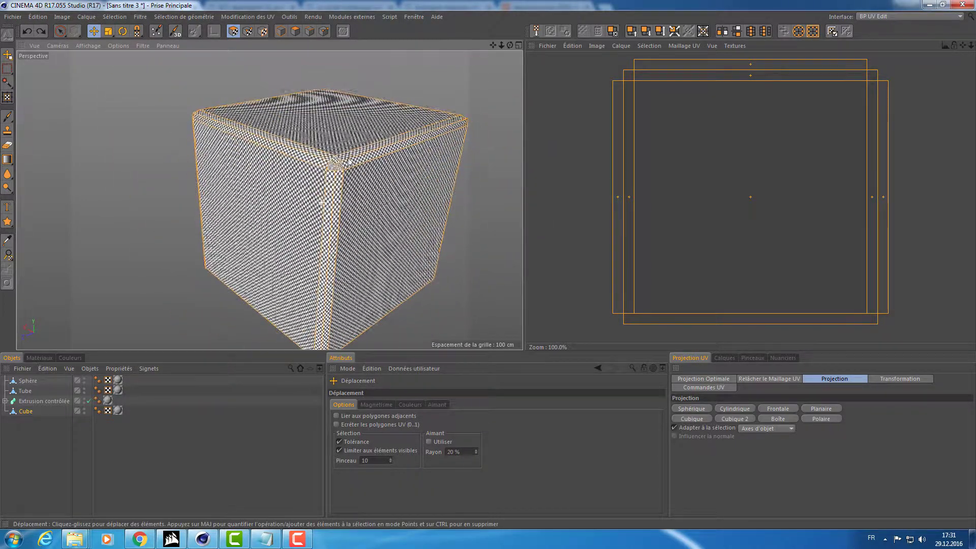
{"action": "scroll", "coordinate": [407, 195], "scroll_direction": "down", "scroll_amount": 1}
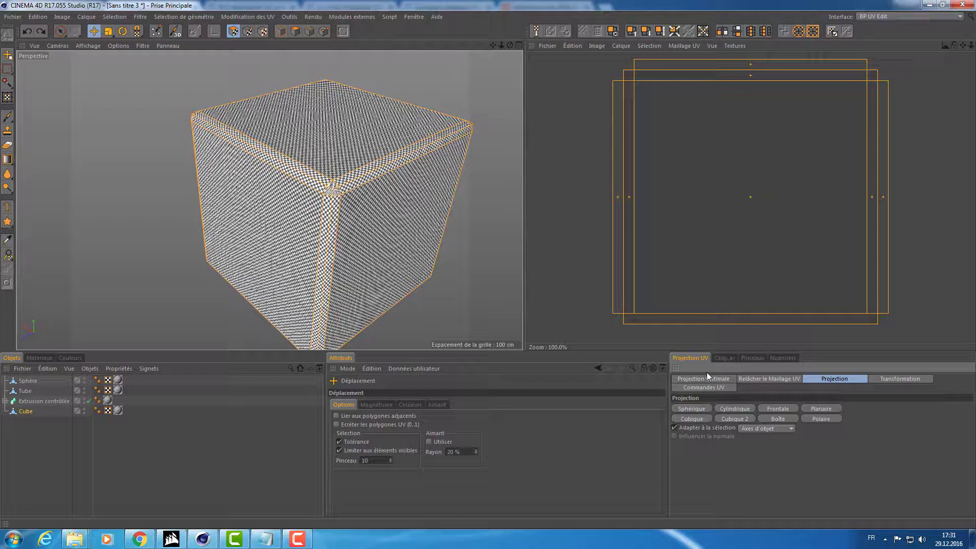
Expand the UV projection settings groups and show only the relax-UV options
{"action": "left_click_drag", "start_coordinate": [704, 379], "coordinate": [903, 379]}
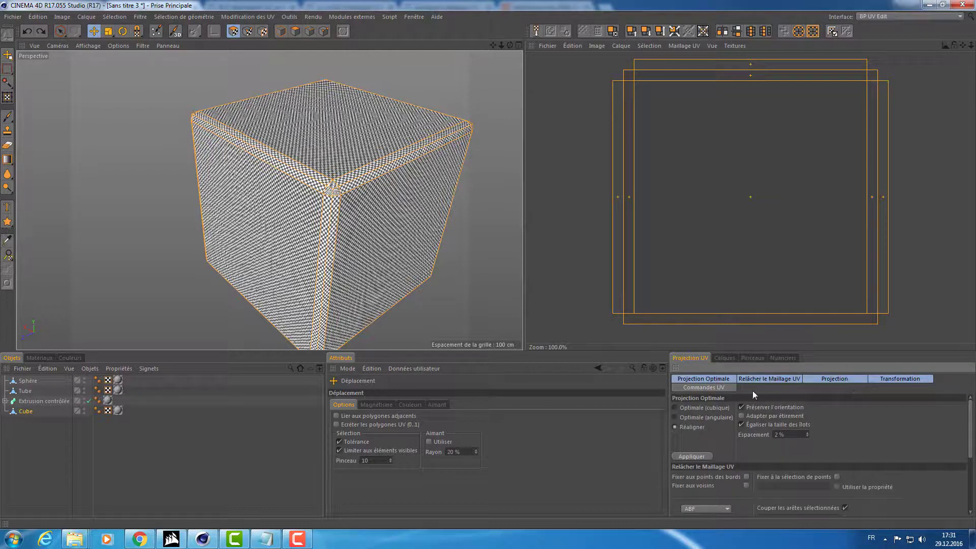
{"action": "left_click", "coordinate": [763, 379]}
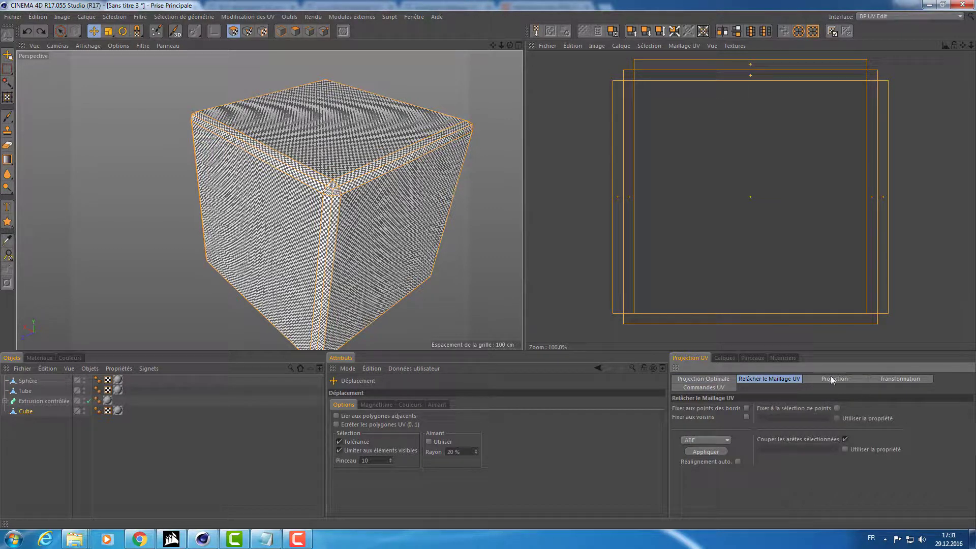
{"action": "left_click", "coordinate": [718, 358]}
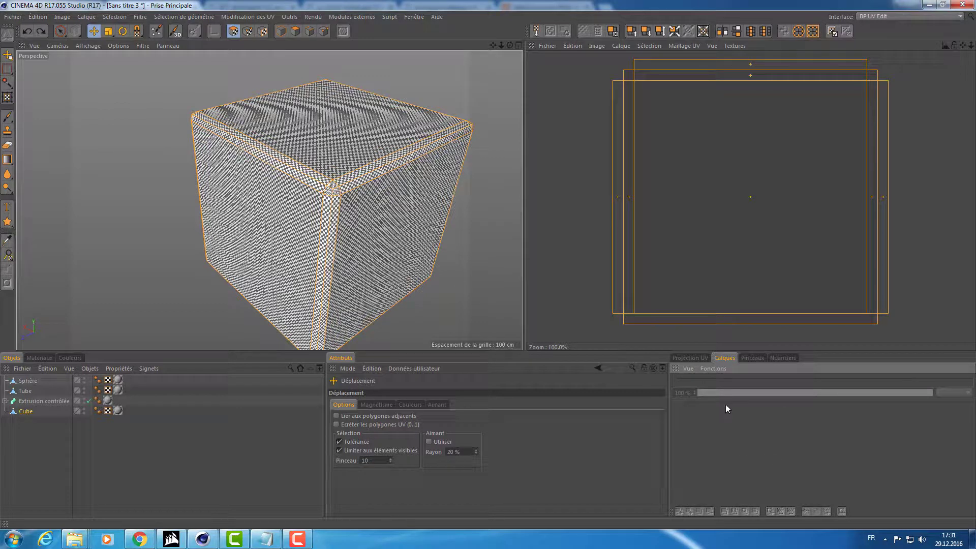
Expand and collapse the BodyPaint 3D brush preset folders in the Pinceaux library
{"action": "left_click", "coordinate": [751, 358]}
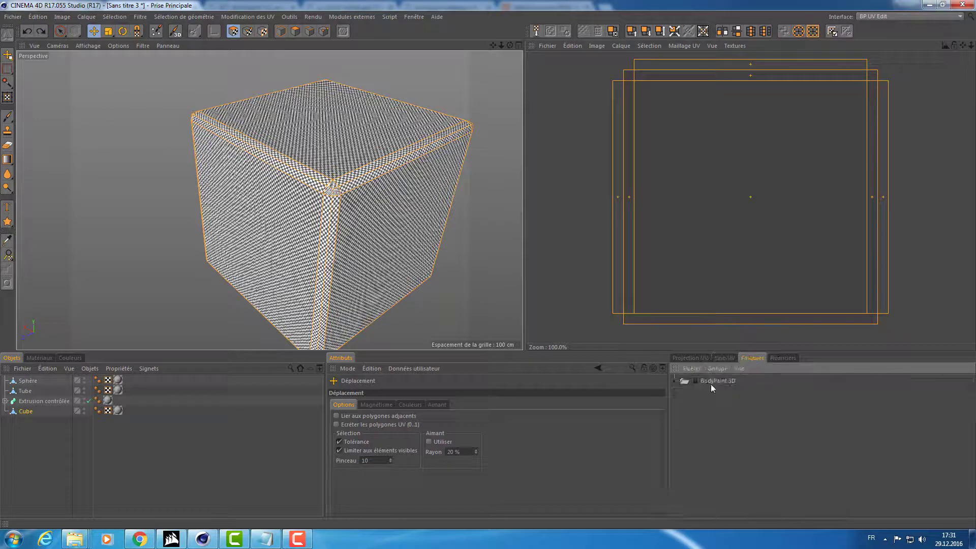
{"action": "left_click", "coordinate": [674, 380]}
{"action": "left_click", "coordinate": [682, 396]}
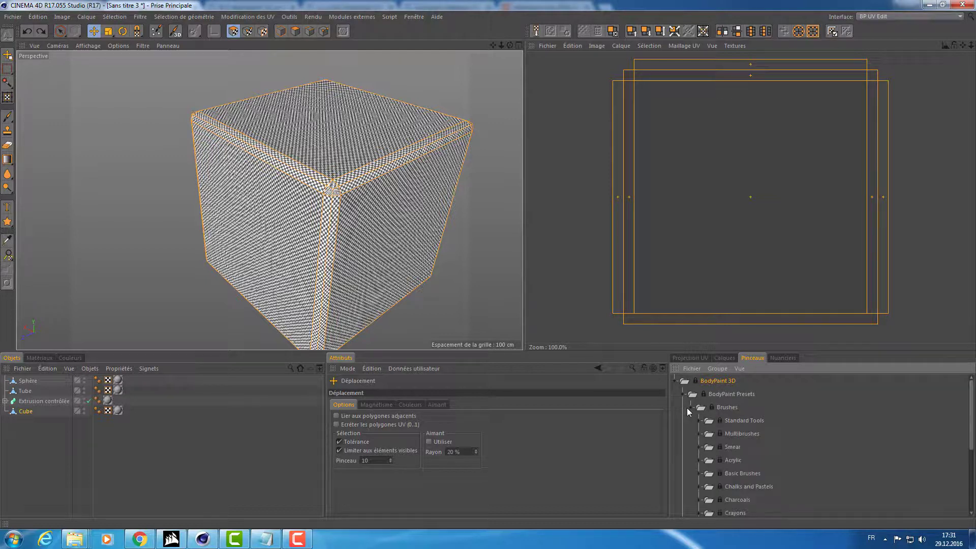
{"action": "scroll", "coordinate": [695, 414], "scroll_direction": "down", "scroll_amount": 3}
{"action": "scroll", "coordinate": [694, 414], "scroll_direction": "up", "scroll_amount": 3}
{"action": "left_click", "coordinate": [690, 406]}
{"action": "left_click", "coordinate": [681, 394]}
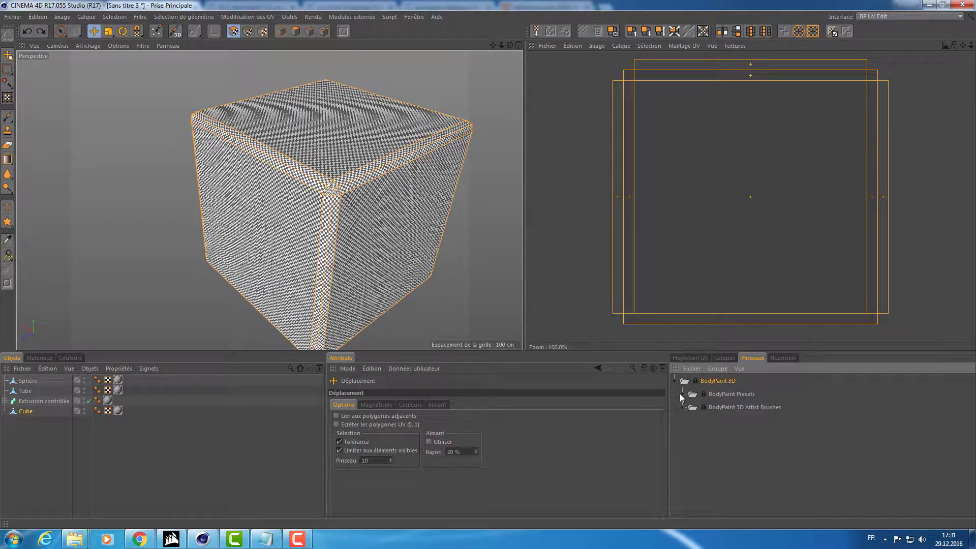
{"action": "left_click", "coordinate": [675, 382]}
View the Nuanciers colour swatches, then return through Calques to the Projection UV settings
{"action": "left_click", "coordinate": [783, 358]}
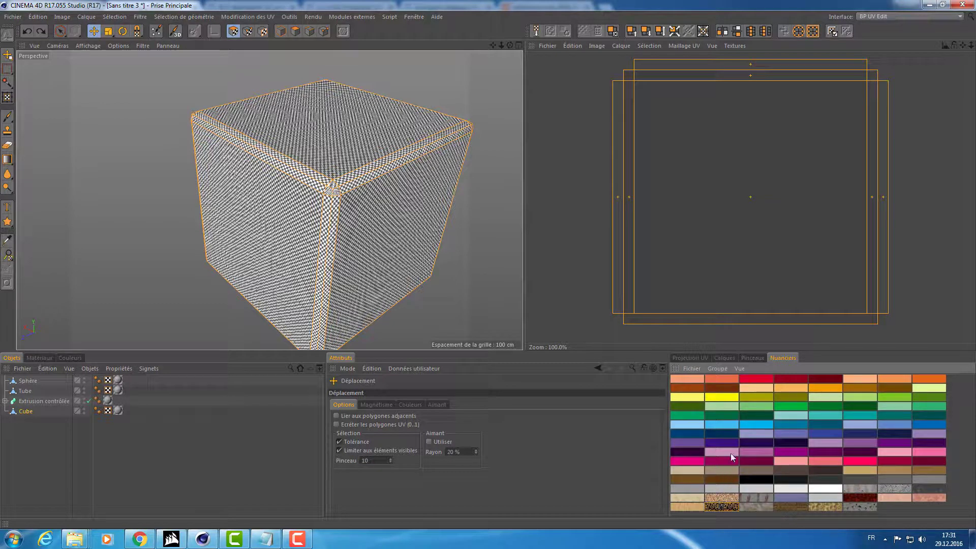
{"action": "left_click", "coordinate": [747, 358]}
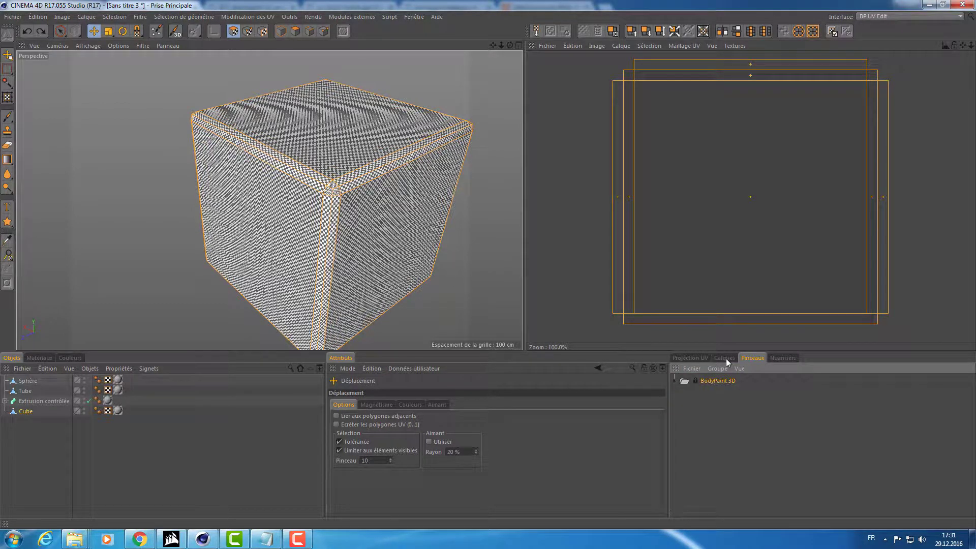
{"action": "left_click", "coordinate": [725, 358]}
{"action": "left_click", "coordinate": [690, 358]}
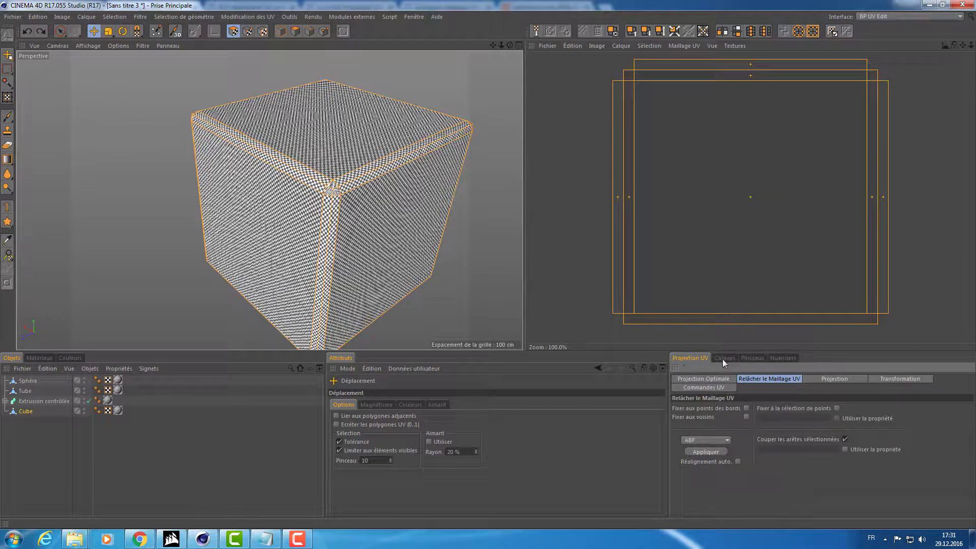
{"action": "left_click", "coordinate": [725, 358]}
{"action": "left_click", "coordinate": [702, 357]}
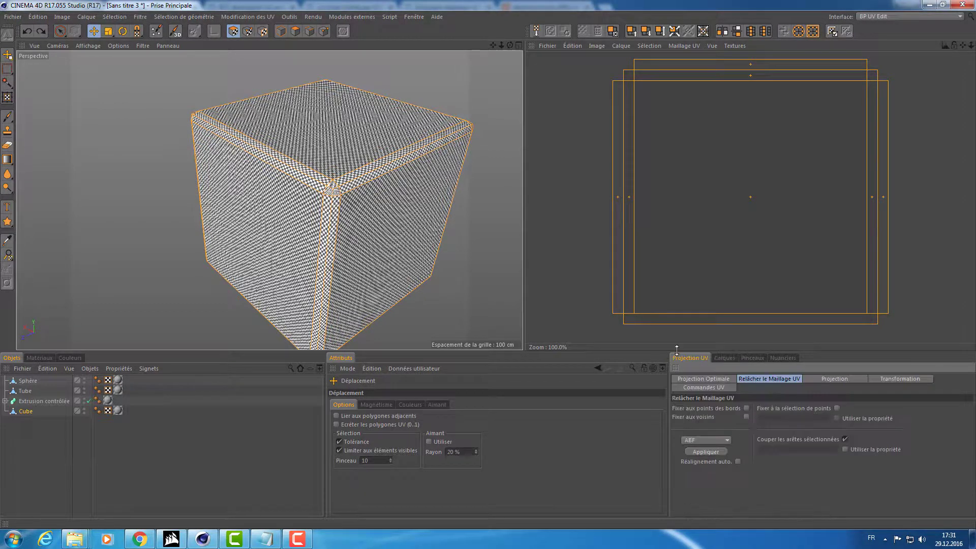
Switch to Points mode, undo the last change, and browse the UV editor's Textures list showing UvMap.jpg
{"action": "left_click", "coordinate": [233, 31]}
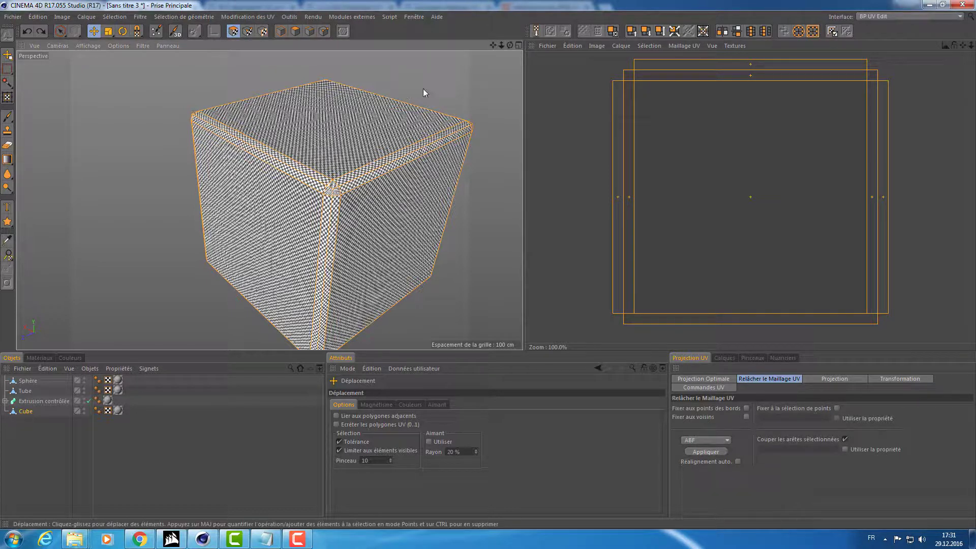
{"action": "left_click", "coordinate": [556, 68]}
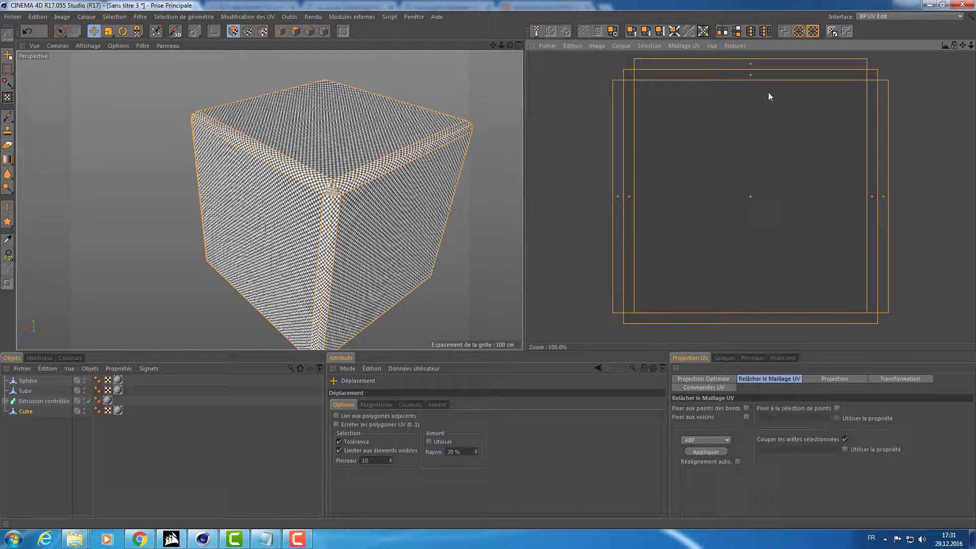
{"action": "key", "text": "ctrl+z"}
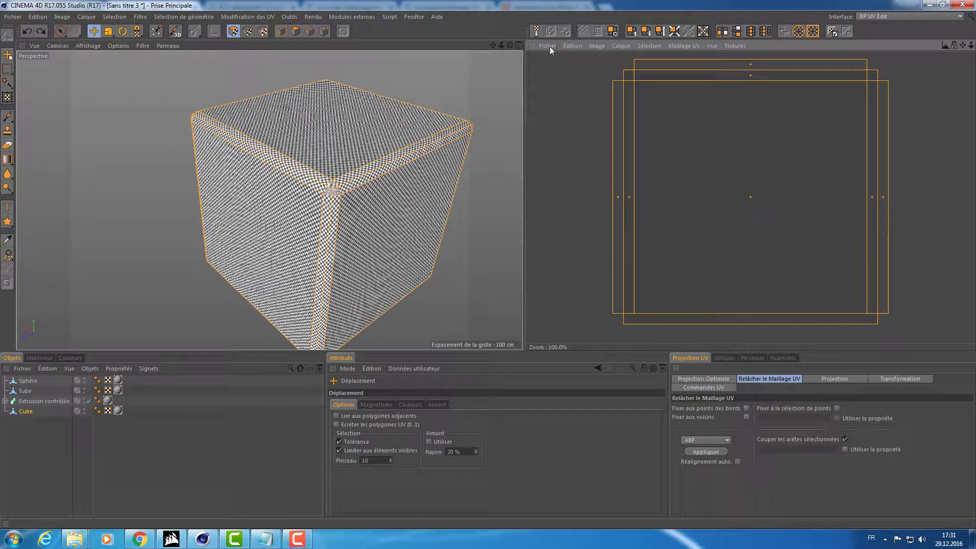
{"action": "left_click", "coordinate": [550, 47]}
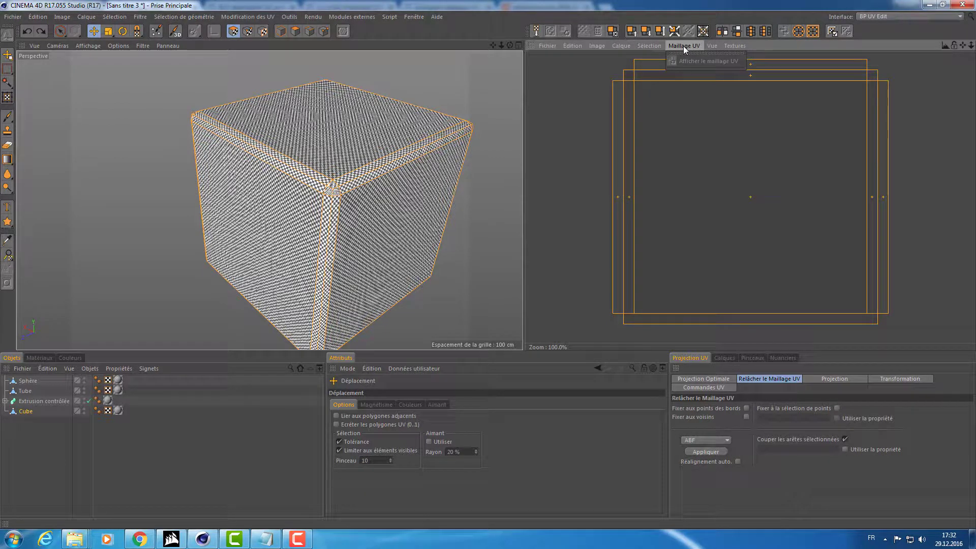
{"action": "left_click", "coordinate": [601, 99]}
{"action": "left_click", "coordinate": [740, 46]}
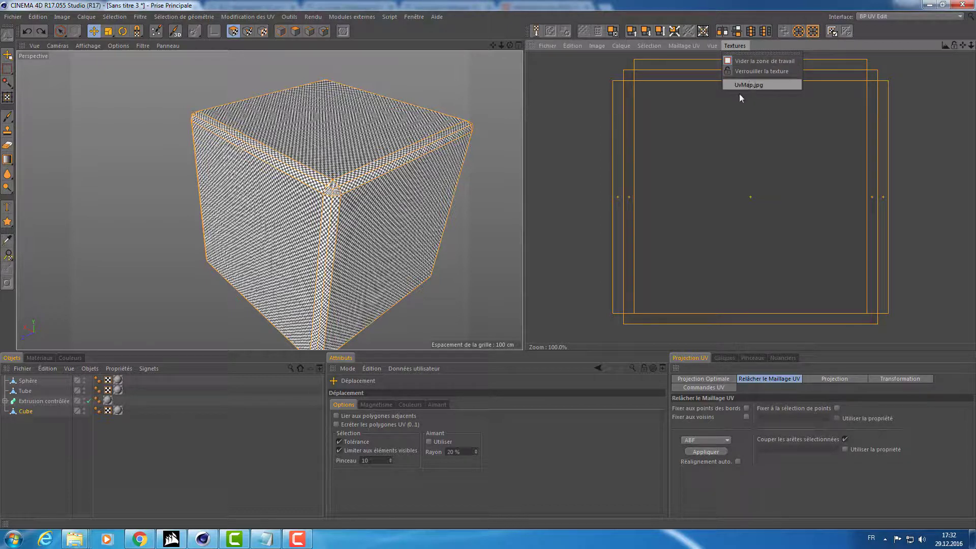
{"action": "left_click", "coordinate": [763, 87]}
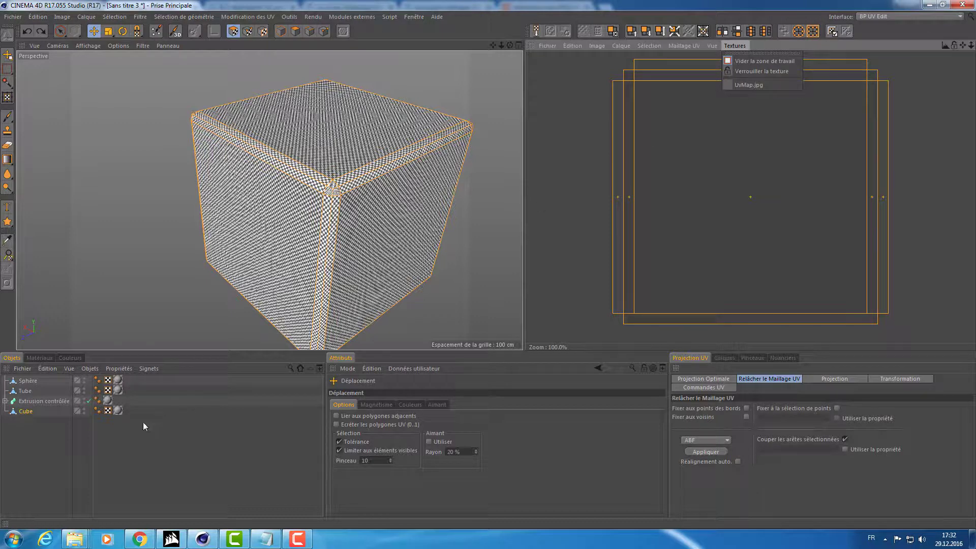
Open the Mat material's Couleur settings and make its texture editable
{"action": "left_click", "coordinate": [38, 358]}
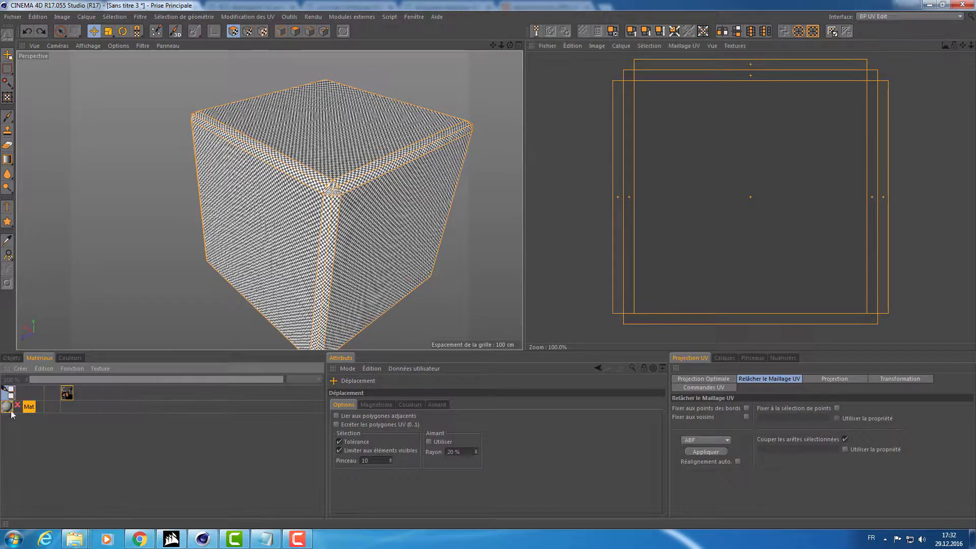
{"action": "double_click", "coordinate": [7, 407]}
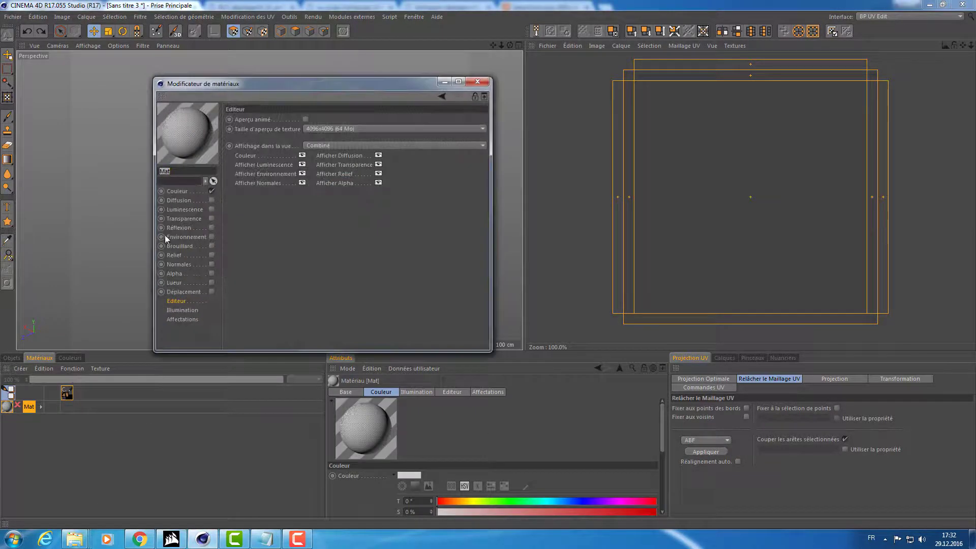
{"action": "left_click", "coordinate": [186, 192]}
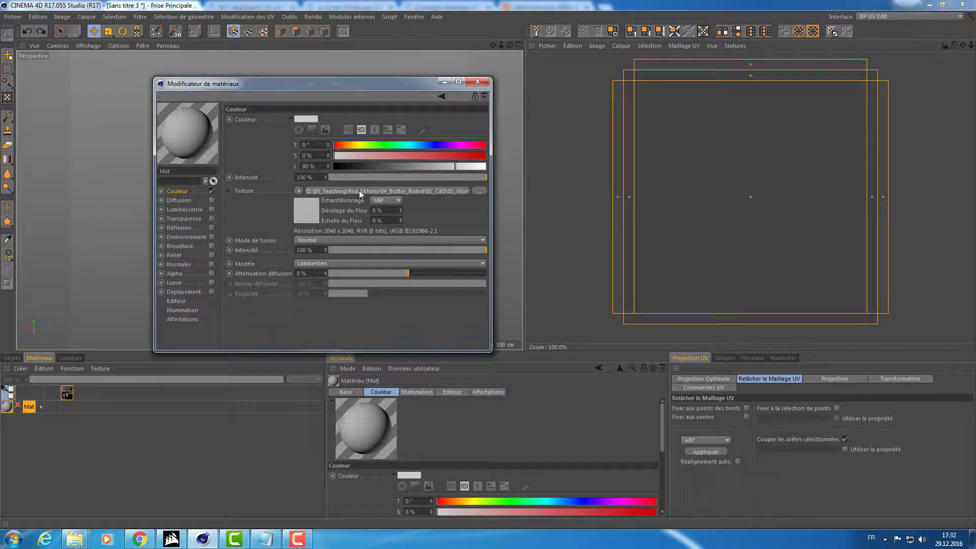
{"action": "left_click", "coordinate": [29, 416]}
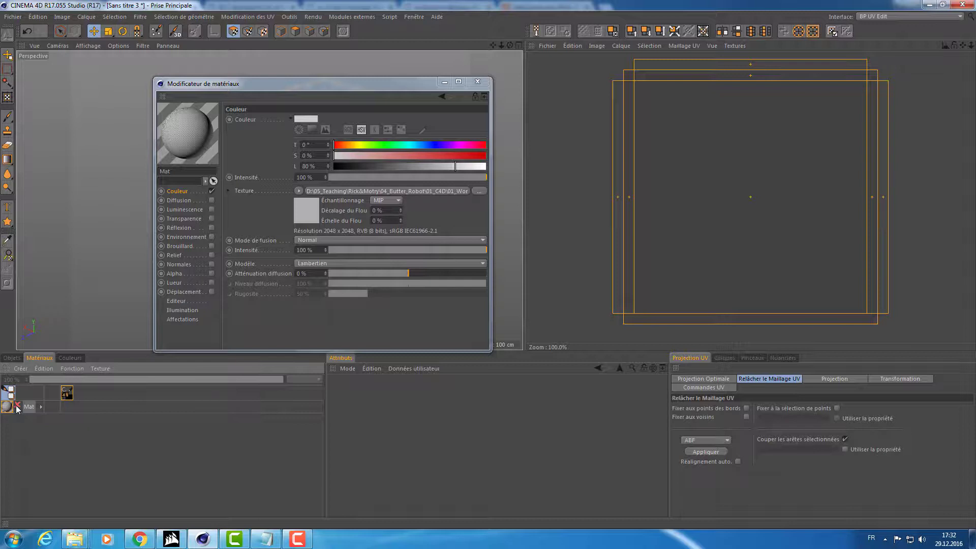
{"action": "left_click", "coordinate": [18, 406]}
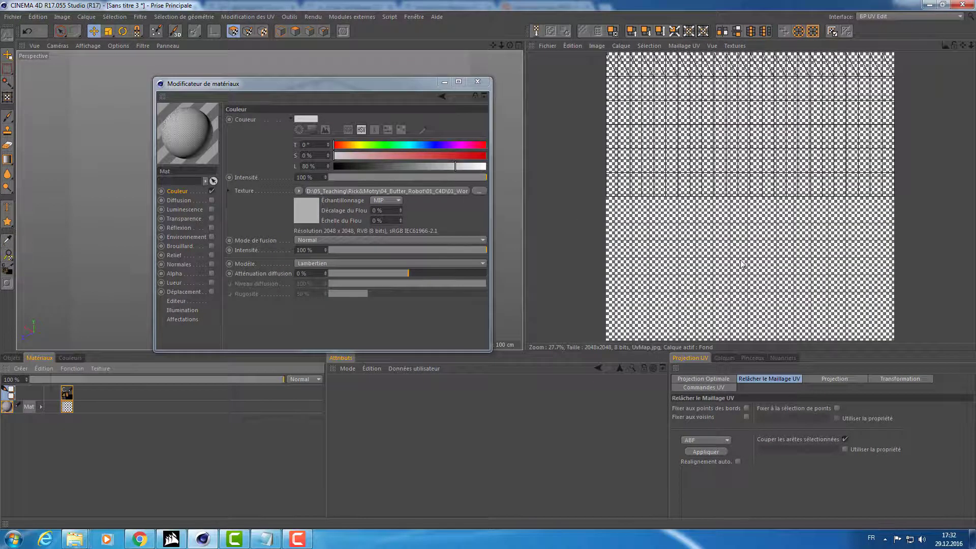
Show the checker UvMap.jpg texture in the UV editor and close the material editor
{"action": "left_click", "coordinate": [726, 45]}
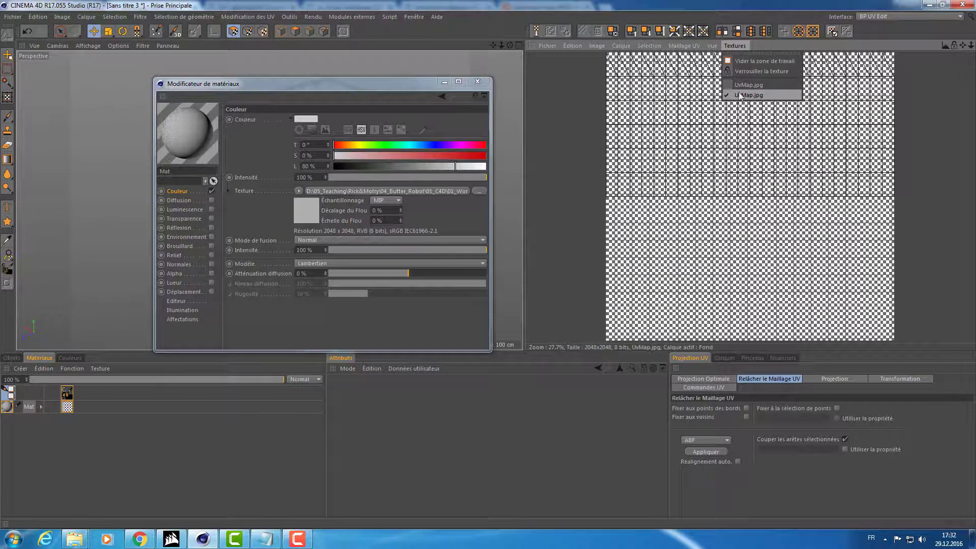
{"action": "left_click", "coordinate": [750, 85]}
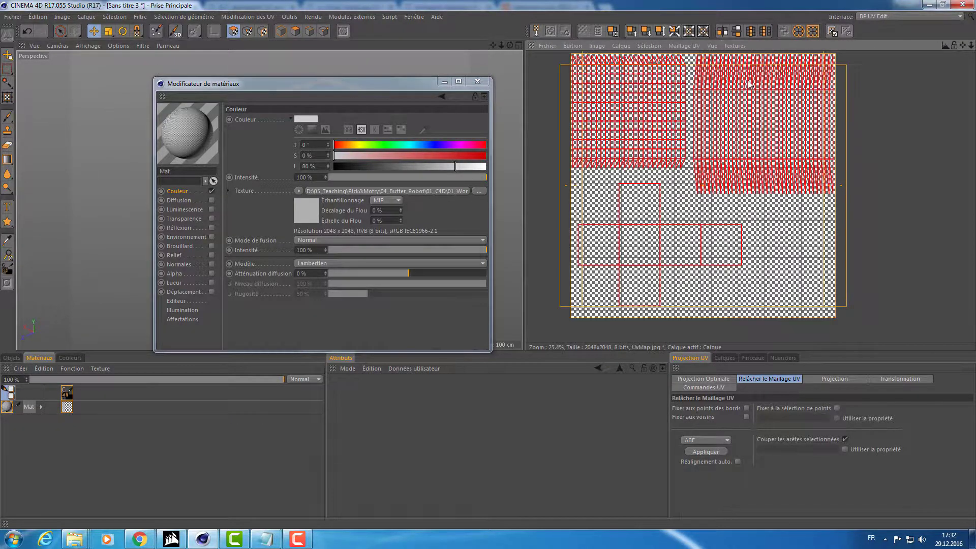
{"action": "left_click", "coordinate": [733, 46]}
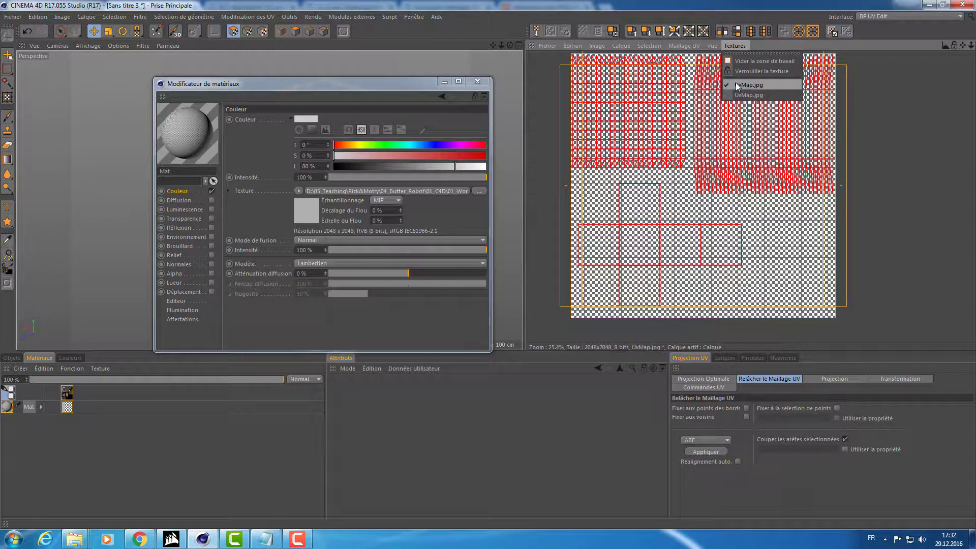
{"action": "left_click", "coordinate": [747, 62]}
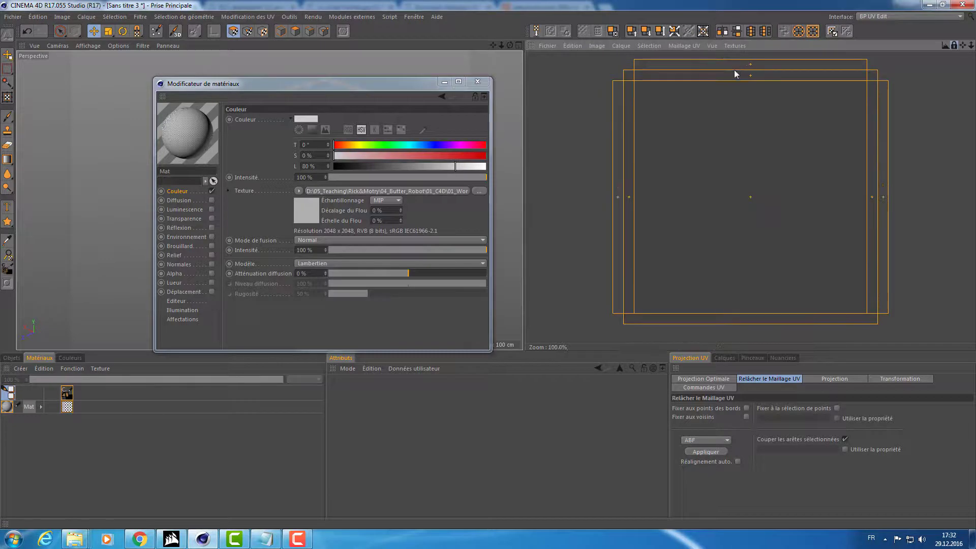
{"action": "left_click", "coordinate": [733, 45]}
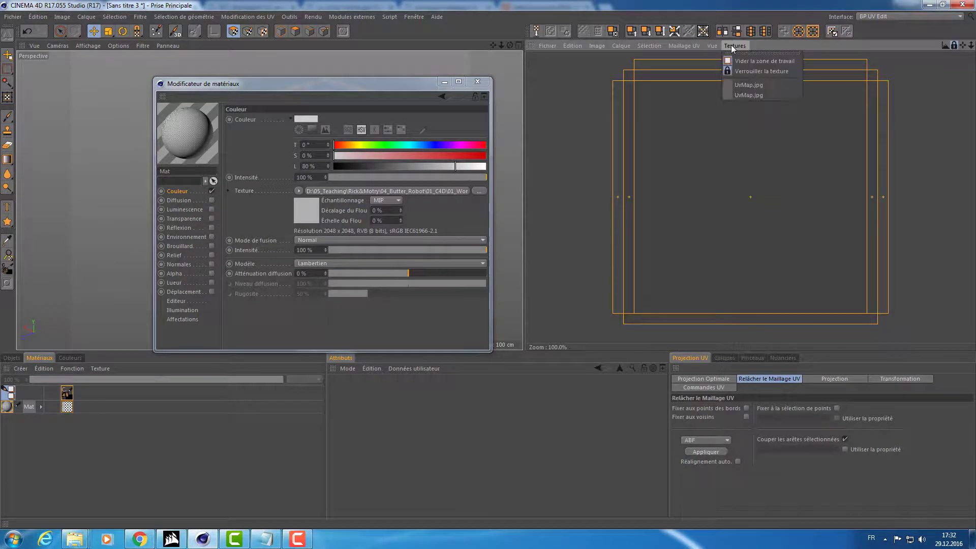
{"action": "left_click", "coordinate": [729, 94]}
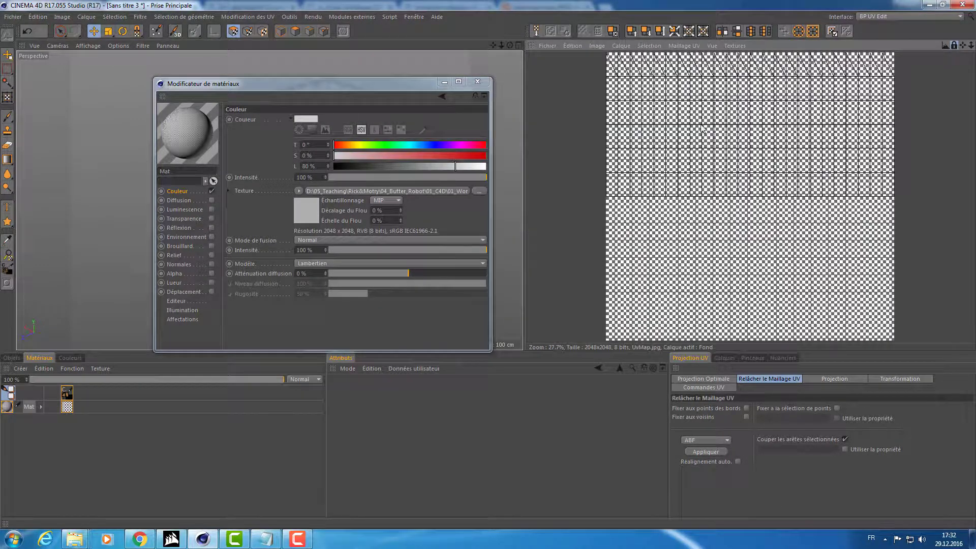
{"action": "left_click", "coordinate": [478, 82]}
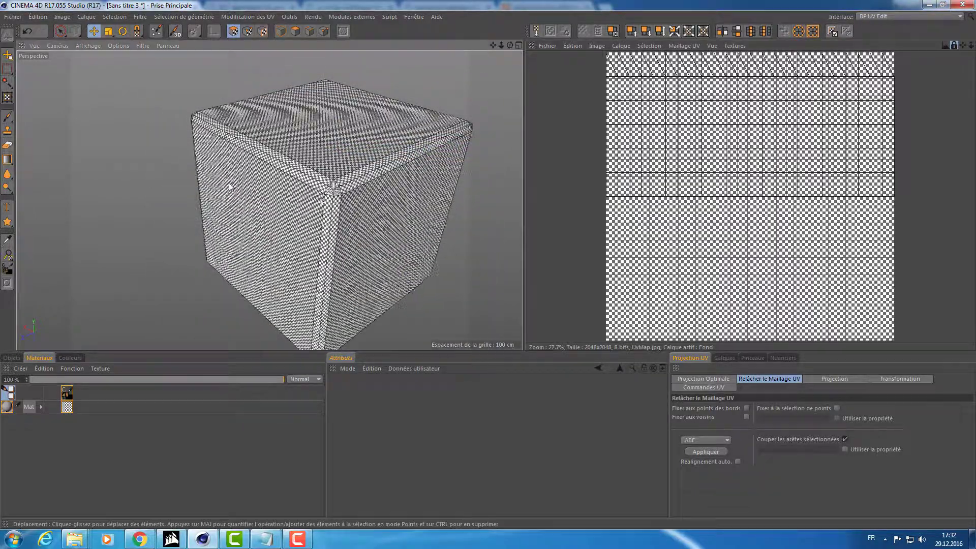
Orbit to inspect the textured cube, then select the Cube object and all its polygons
{"action": "left_click_drag", "start_coordinate": [386, 203], "coordinate": [288, 203], "text": "alt"}
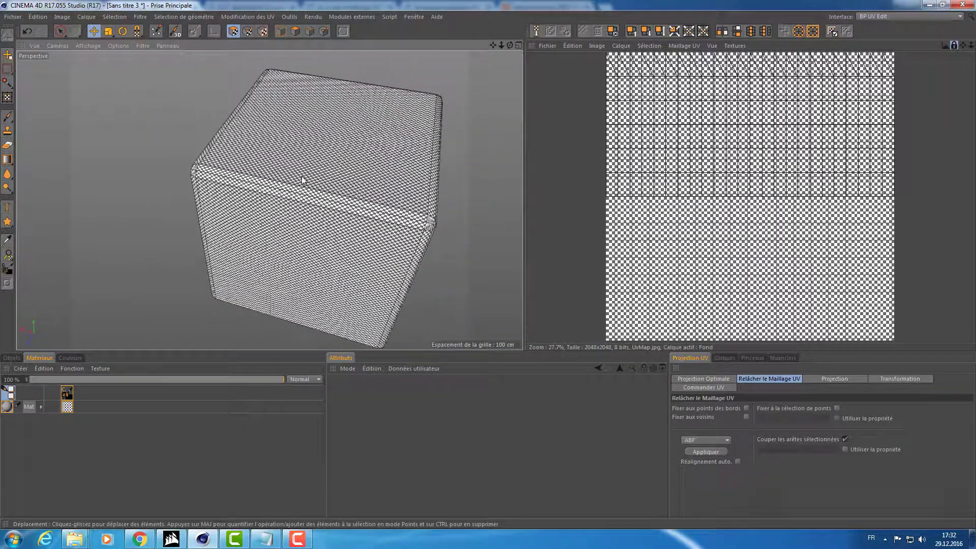
{"action": "left_click", "coordinate": [713, 161]}
{"action": "left_click_drag", "start_coordinate": [359, 179], "coordinate": [301, 159], "text": "alt"}
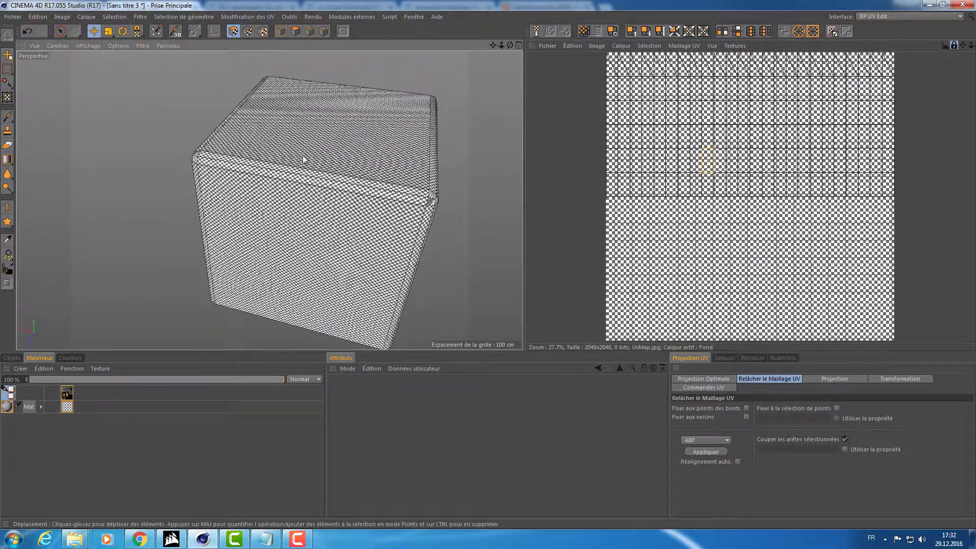
{"action": "left_click", "coordinate": [12, 358]}
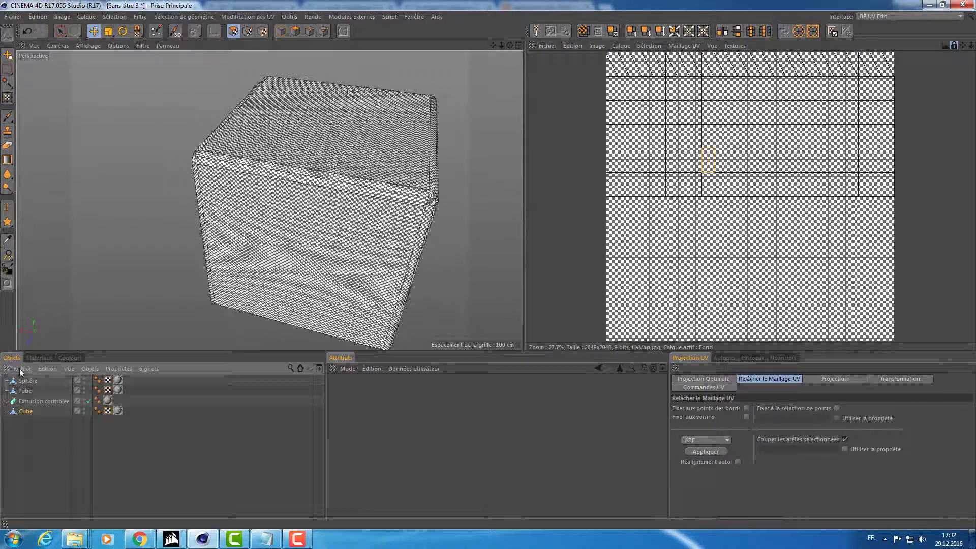
{"action": "left_click", "coordinate": [25, 412]}
{"action": "scroll", "coordinate": [199, 231], "scroll_direction": "down", "scroll_amount": 4}
{"action": "scroll", "coordinate": [200, 231], "scroll_direction": "down", "scroll_amount": 3}
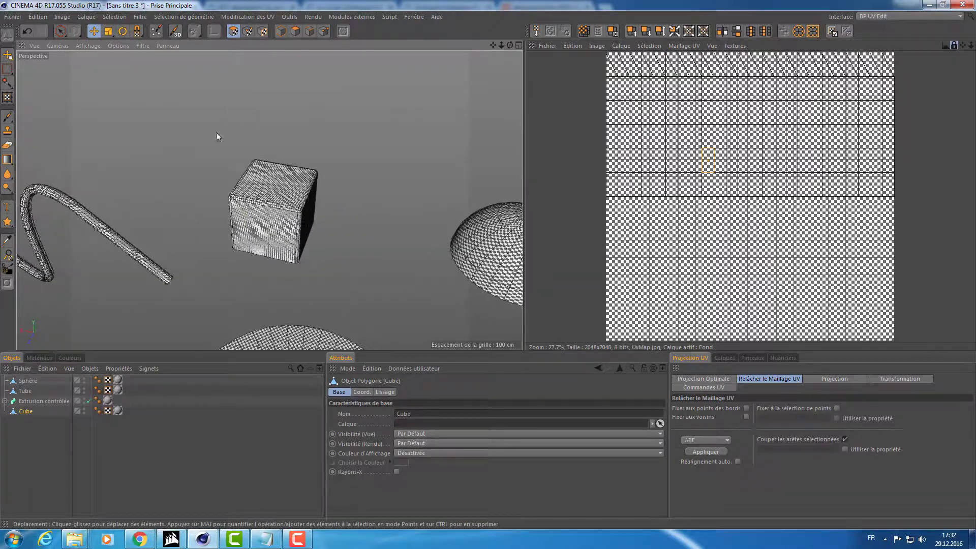
{"action": "key", "text": "ctrl+a"}
Reselect and frame the Cube, showing its UV mesh in polygon mode
{"action": "mouse_move", "coordinate": [262, 190]}
{"action": "left_mouse_down", "text": "alt"}
{"action": "mouse_move", "coordinate": [354, 204]}
{"action": "mouse_move", "coordinate": [365, 197]}
{"action": "mouse_move", "coordinate": [357, 194]}
{"action": "left_mouse_up", "text": "alt"}
{"action": "left_click", "coordinate": [45, 437]}
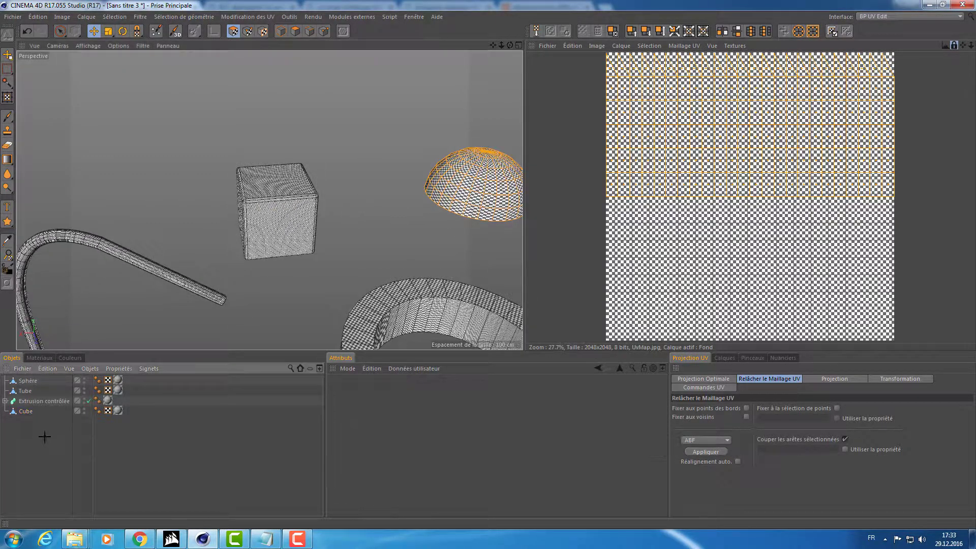
{"action": "left_click", "coordinate": [21, 411]}
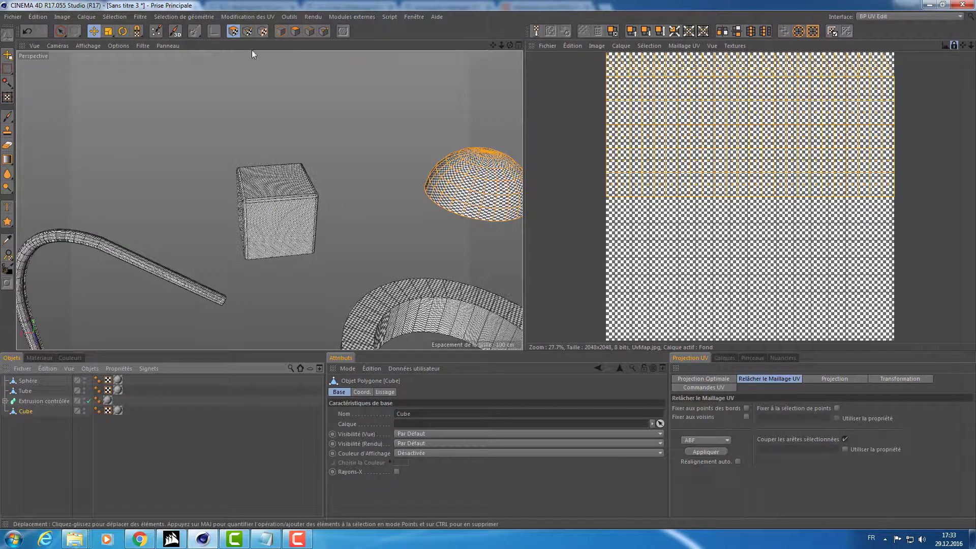
{"action": "left_click", "coordinate": [280, 31]}
{"action": "left_click", "coordinate": [29, 444]}
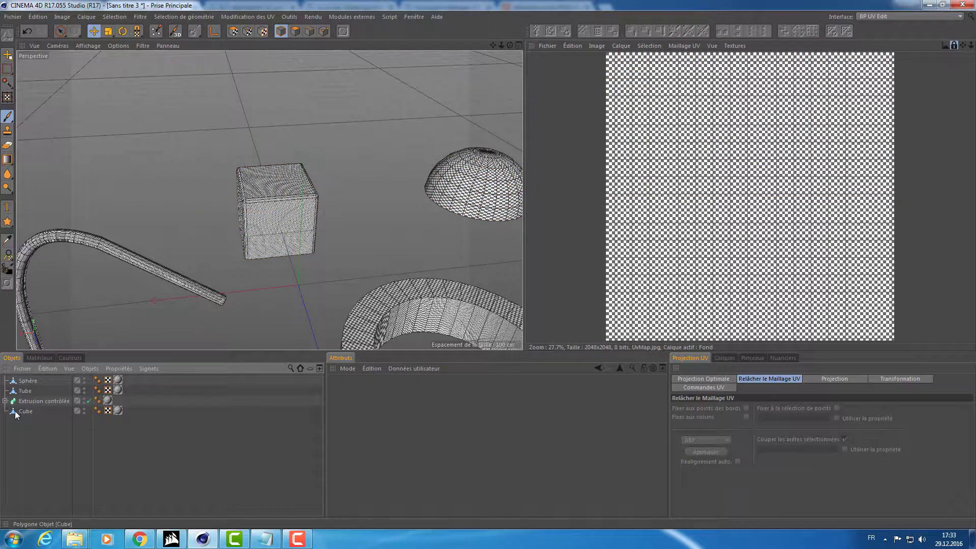
{"action": "left_click", "coordinate": [14, 411]}
{"action": "mouse_move", "coordinate": [356, 214]}
{"action": "left_mouse_down", "text": "alt"}
{"action": "mouse_move", "coordinate": [402, 201]}
{"action": "mouse_move", "coordinate": [300, 219]}
{"action": "left_mouse_up", "text": "alt"}
{"action": "key", "text": "o"}
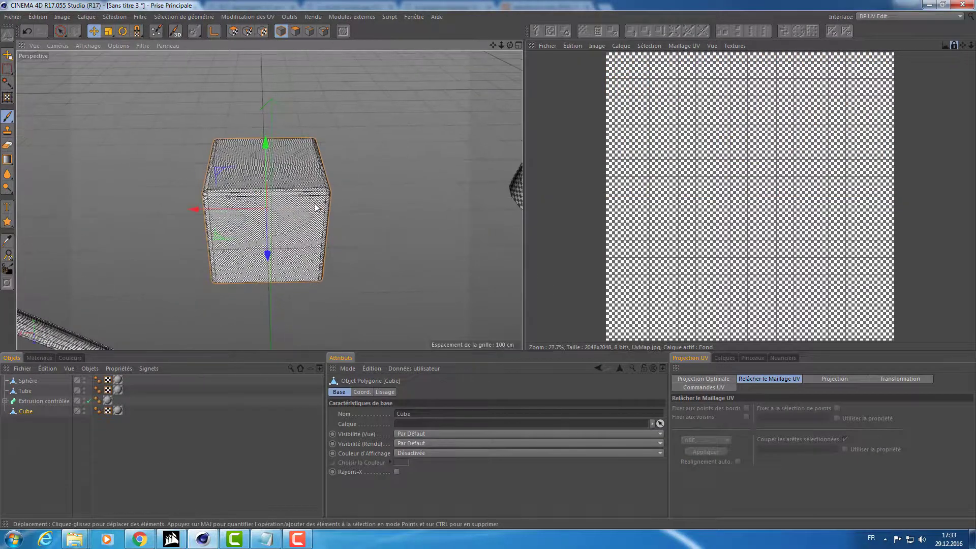
{"action": "left_click", "coordinate": [108, 410]}
{"action": "left_click", "coordinate": [82, 412]}
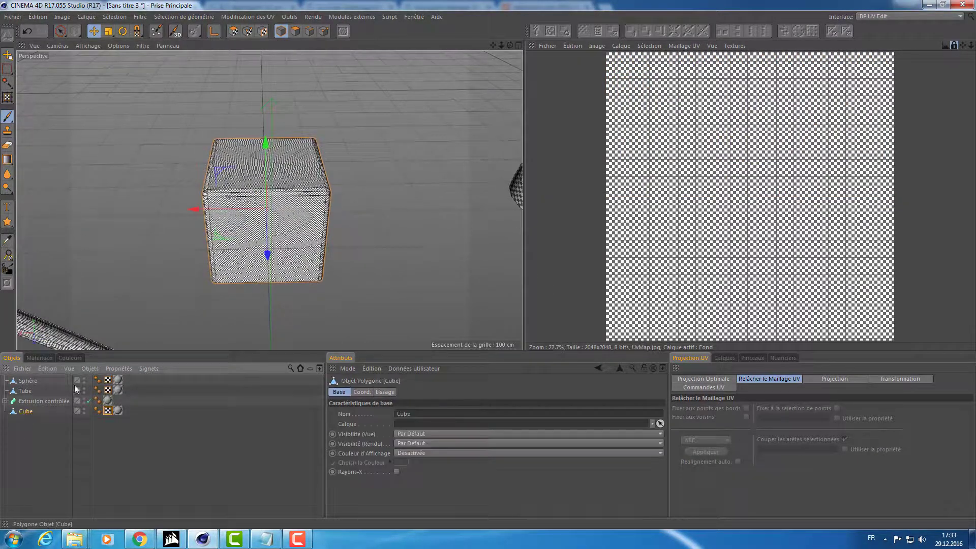
{"action": "left_click", "coordinate": [233, 32]}
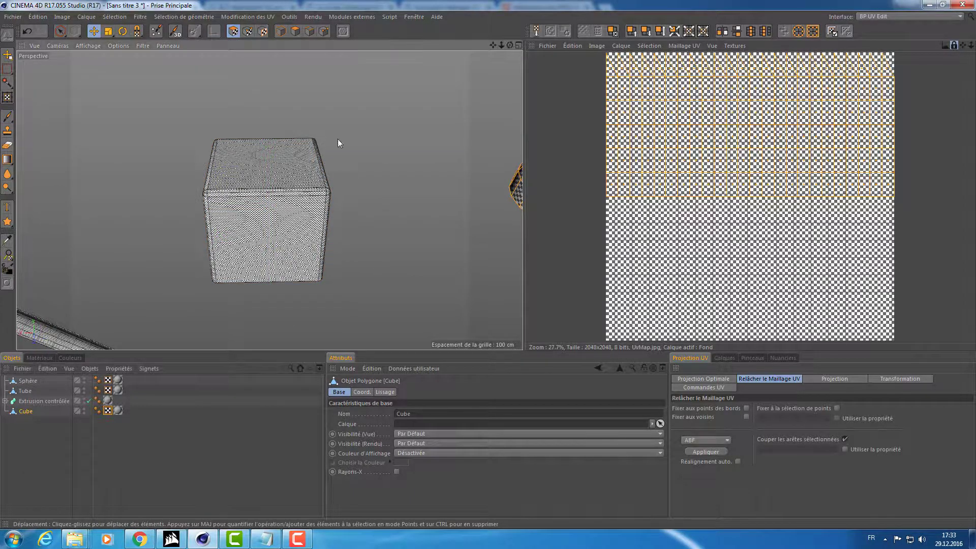
Delete the Mat texture tags on Sphère, Tube and Extrusion contrôlée
{"action": "mouse_move", "coordinate": [338, 144]}
{"action": "left_mouse_down", "text": "alt"}
{"action": "mouse_move", "coordinate": [268, 200]}
{"action": "mouse_move", "coordinate": [268, 187]}
{"action": "mouse_move", "coordinate": [209, 167]}
{"action": "left_mouse_up", "text": "alt"}
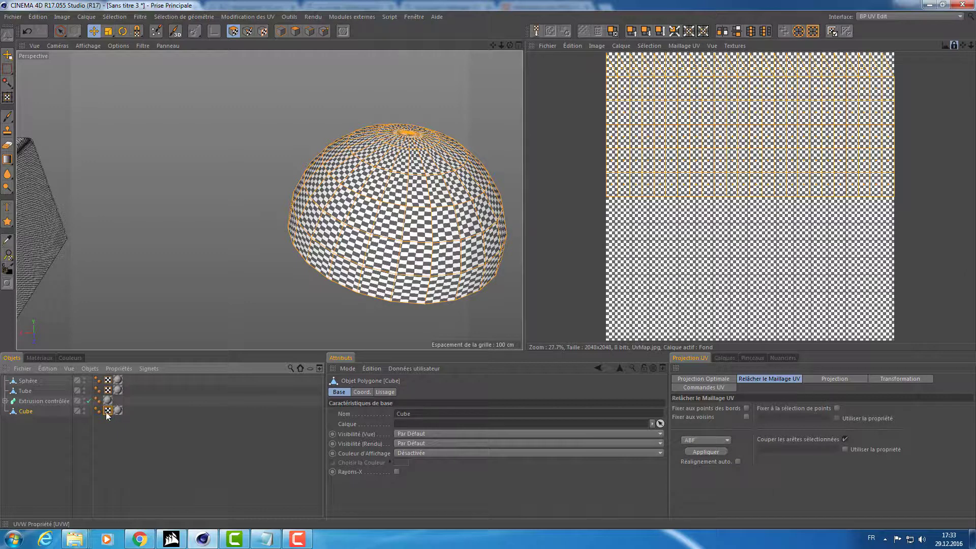
{"action": "left_click", "coordinate": [118, 380]}
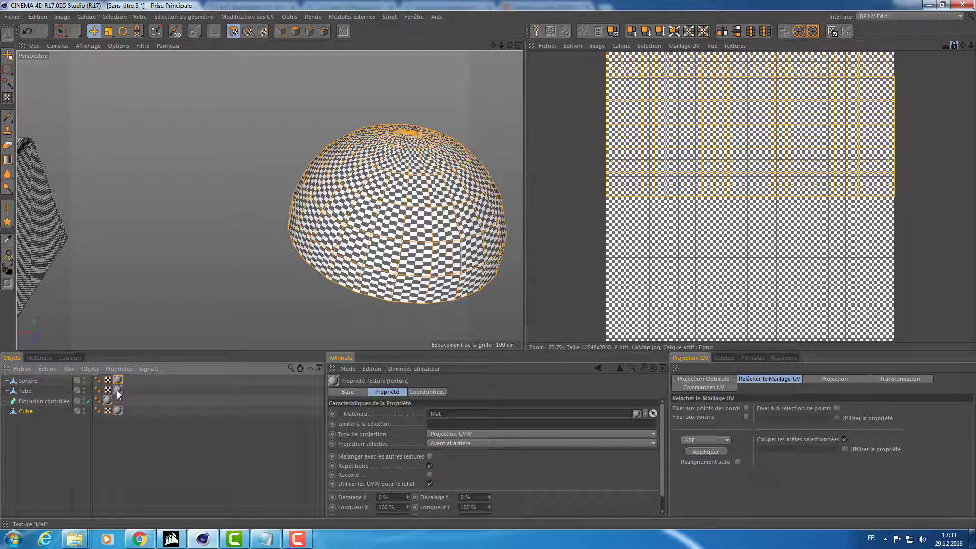
{"action": "left_click", "coordinate": [118, 390], "text": "ctrl"}
{"action": "left_click", "coordinate": [108, 401], "text": "ctrl"}
{"action": "key", "text": "Delete"}
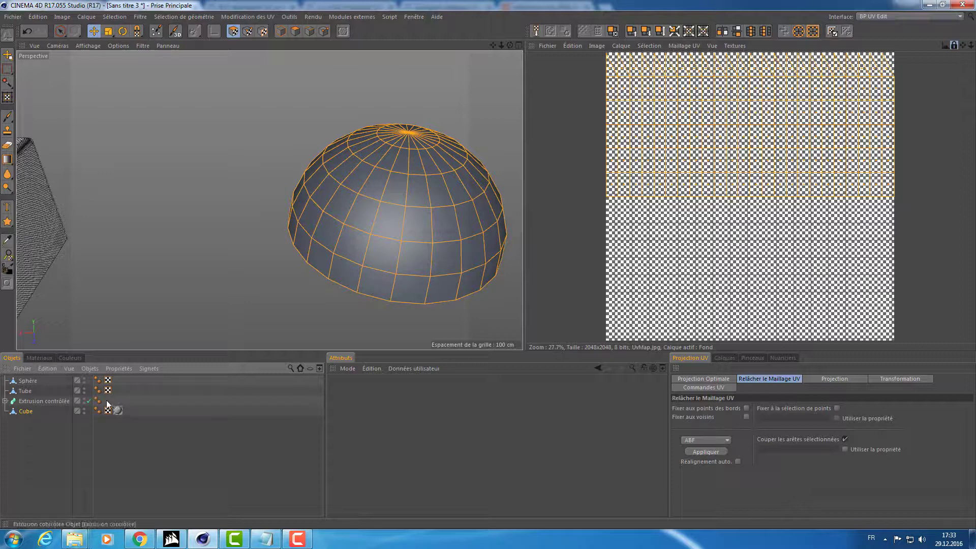
Drag the Mat material onto the Cube and orbit back to view it
{"action": "left_click", "coordinate": [23, 412]}
{"action": "left_click", "coordinate": [45, 359]}
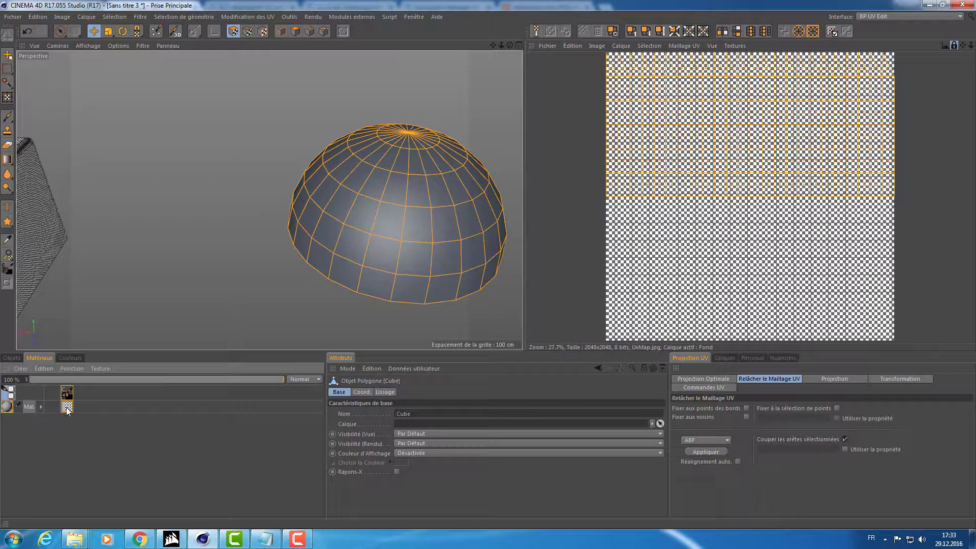
{"action": "left_click_drag", "start_coordinate": [6, 406], "coordinate": [122, 411]}
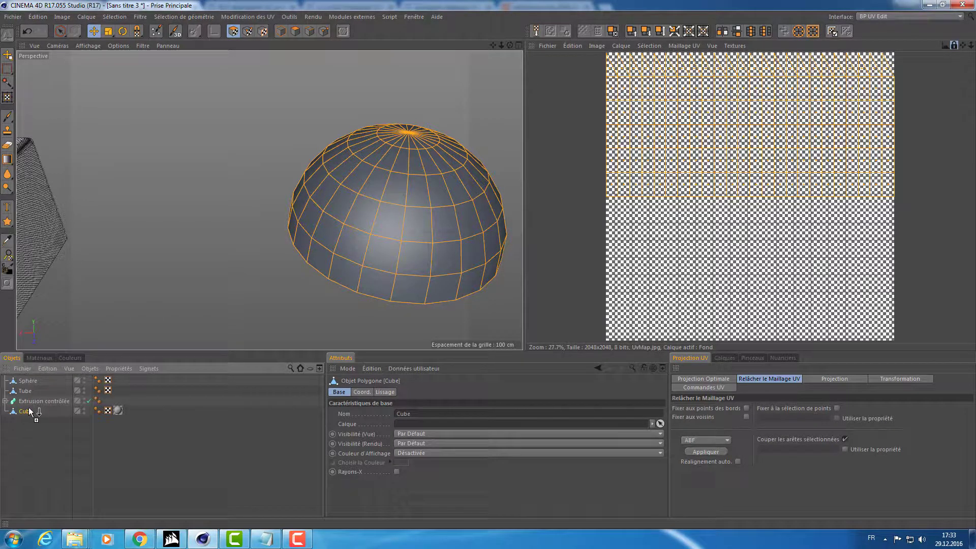
{"action": "left_click", "coordinate": [152, 457]}
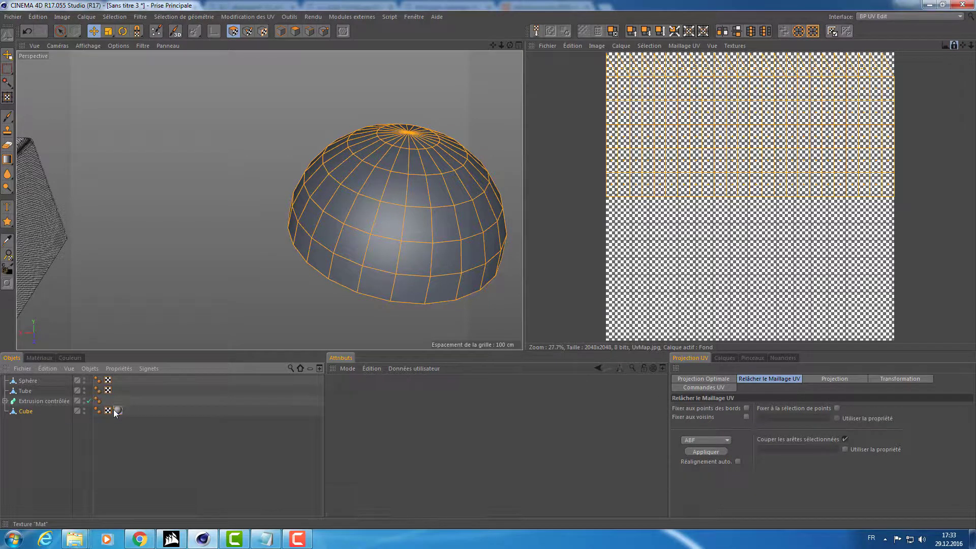
{"action": "left_click_drag", "start_coordinate": [167, 166], "coordinate": [346, 163], "text": "alt"}
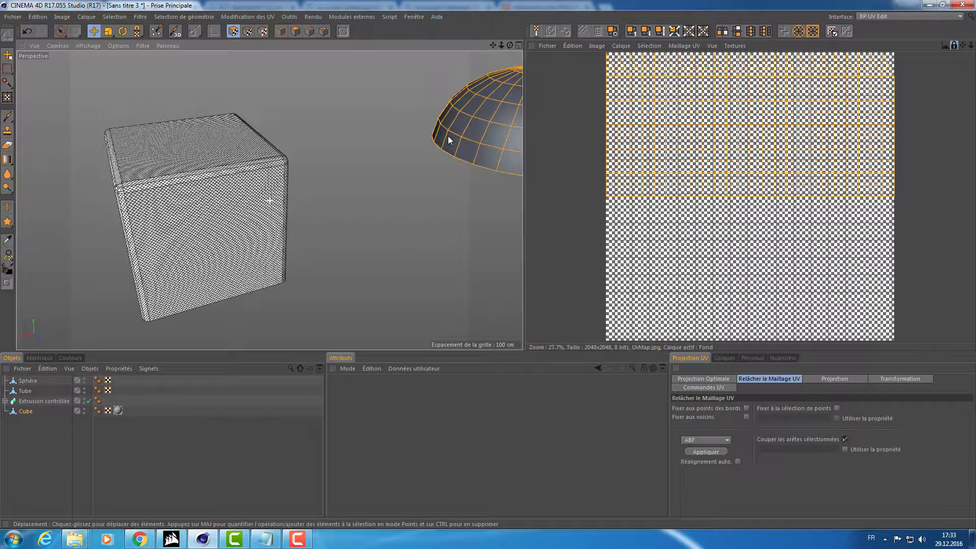
{"action": "left_click", "coordinate": [733, 45]}
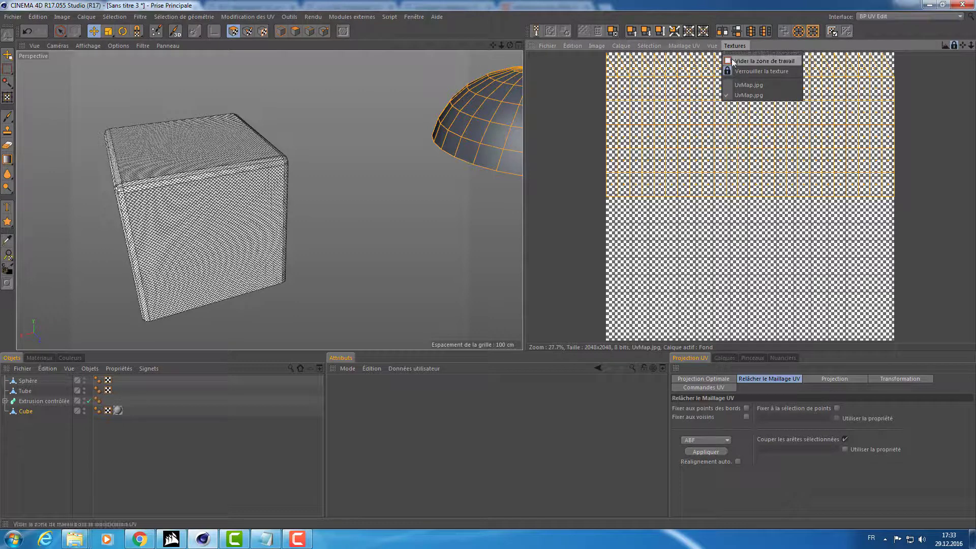
Reload the UvMap.jpg texture that carries the paint layers into the UV view
{"action": "left_click", "coordinate": [730, 56]}
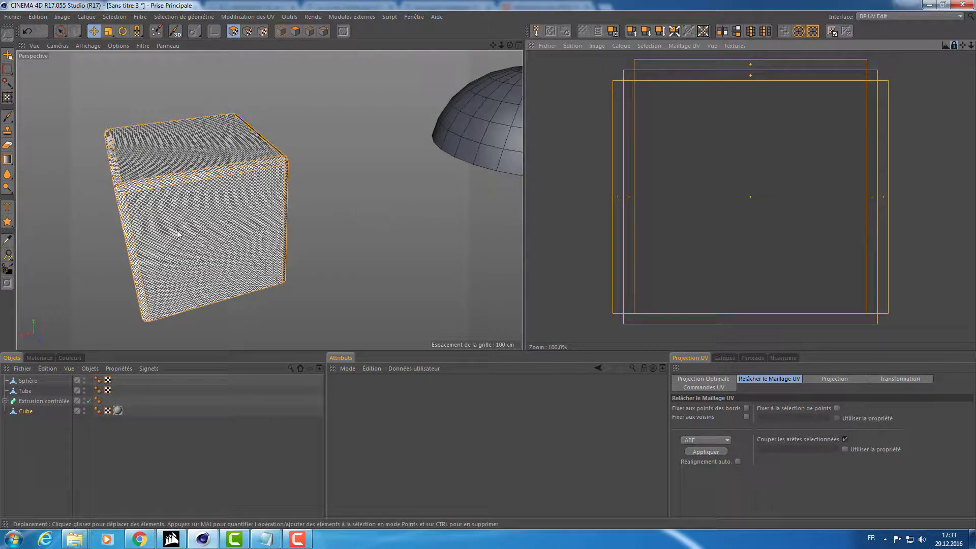
{"action": "left_click_drag", "start_coordinate": [193, 211], "coordinate": [285, 208], "text": "alt"}
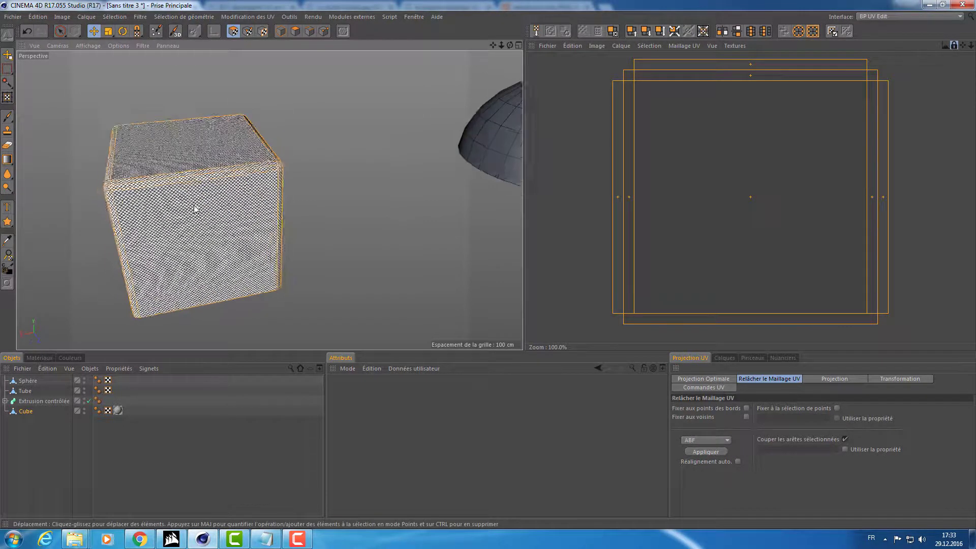
{"action": "left_click", "coordinate": [737, 45]}
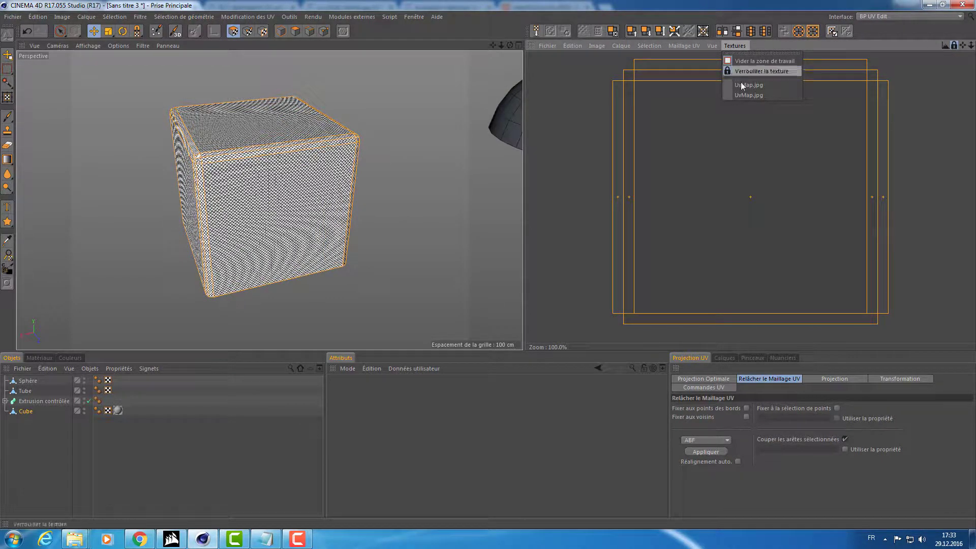
{"action": "left_click", "coordinate": [741, 96]}
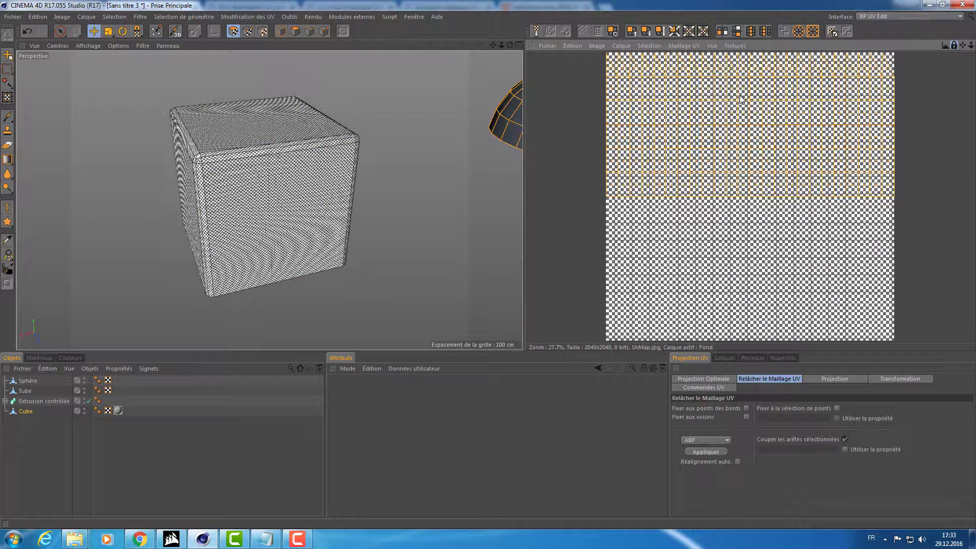
{"action": "left_click", "coordinate": [735, 46]}
{"action": "left_click", "coordinate": [738, 85]}
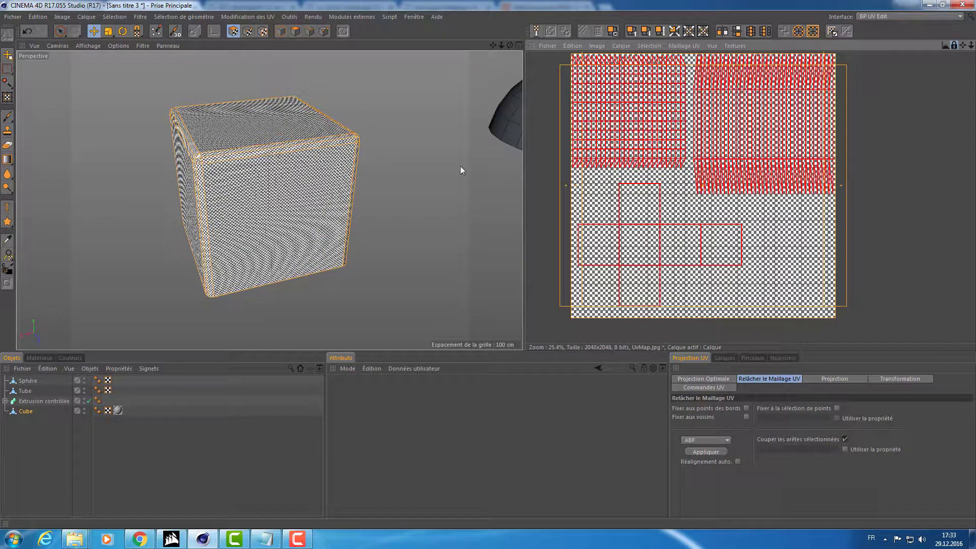
{"action": "scroll", "coordinate": [450, 154], "scroll_direction": "up", "scroll_amount": 5}
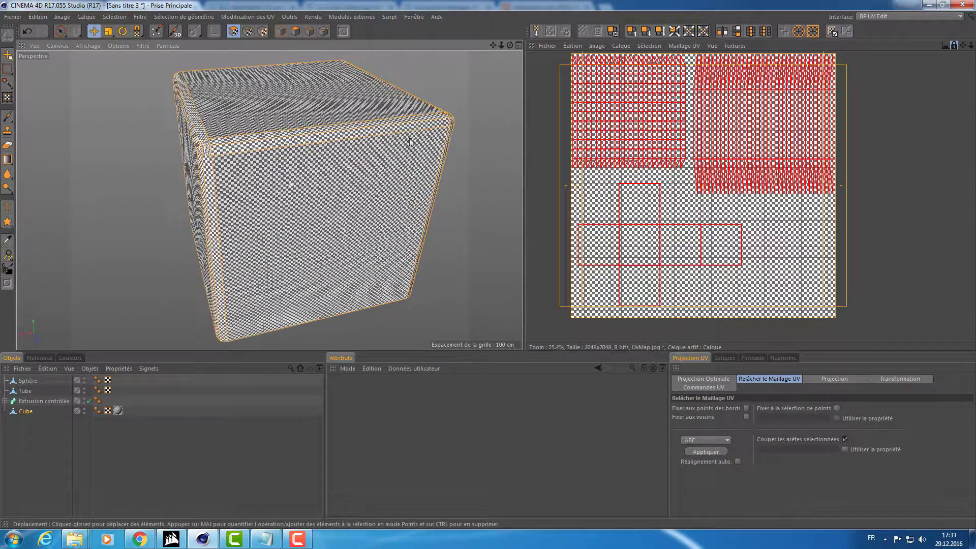
Delete the red UV-mesh and green paint Calques, then add a new empty layer above Fond
{"action": "left_click", "coordinate": [726, 359]}
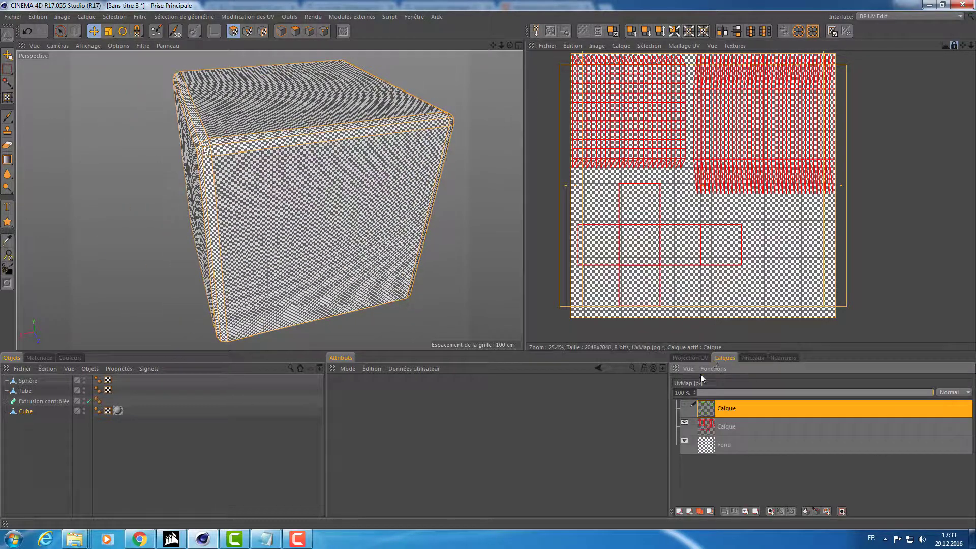
{"action": "left_click", "coordinate": [686, 421]}
{"action": "left_click", "coordinate": [761, 421]}
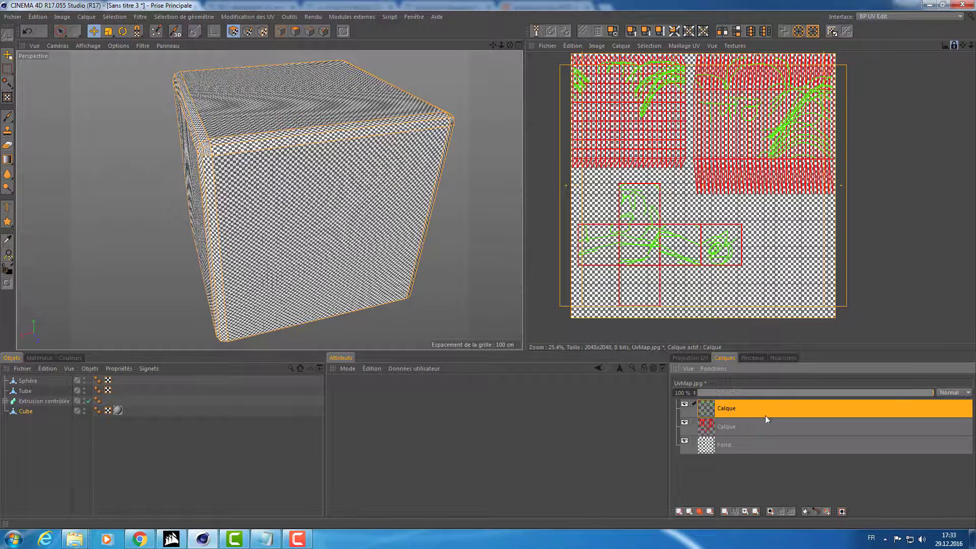
{"action": "left_click", "coordinate": [753, 427]}
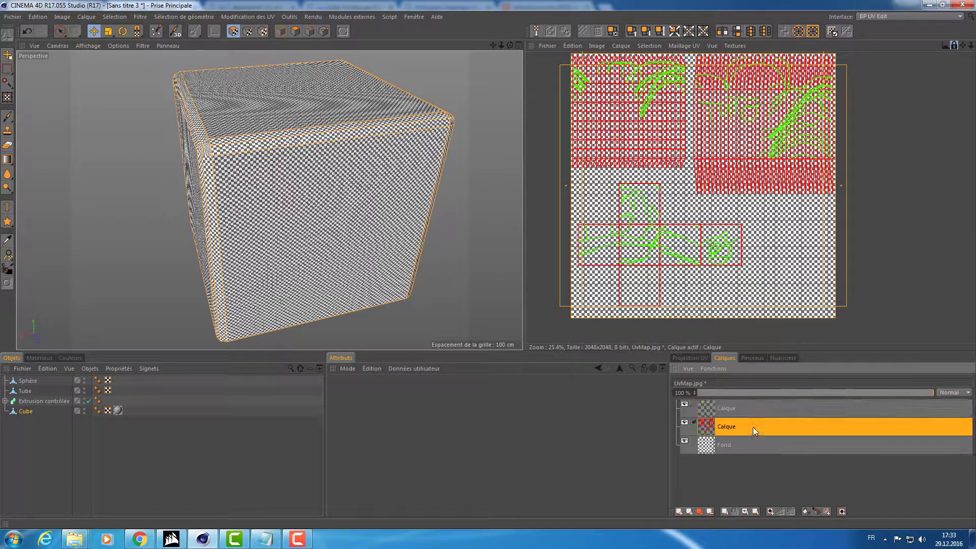
{"action": "right_click", "coordinate": [753, 427]}
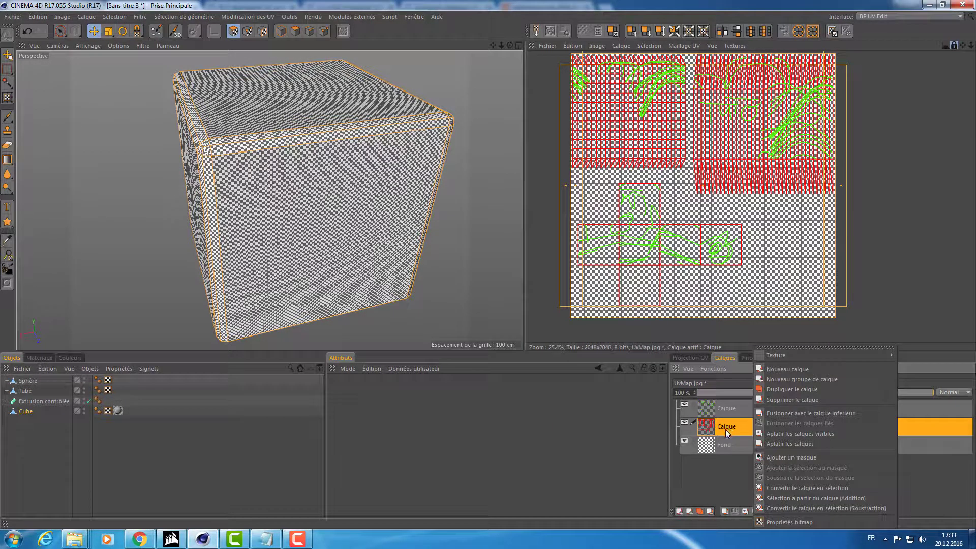
{"action": "left_click", "coordinate": [793, 398]}
{"action": "right_click", "coordinate": [752, 410]}
{"action": "left_click", "coordinate": [777, 401]}
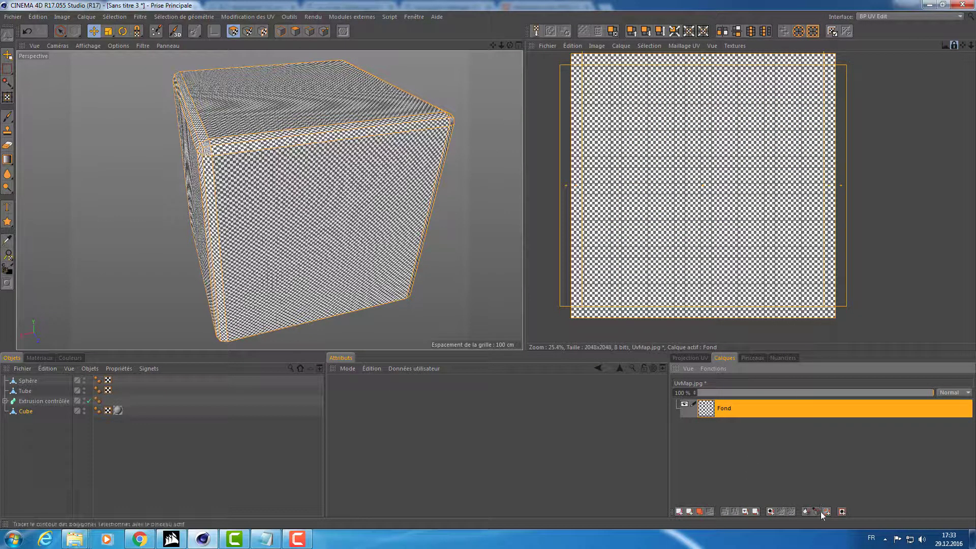
{"action": "left_click", "coordinate": [680, 511]}
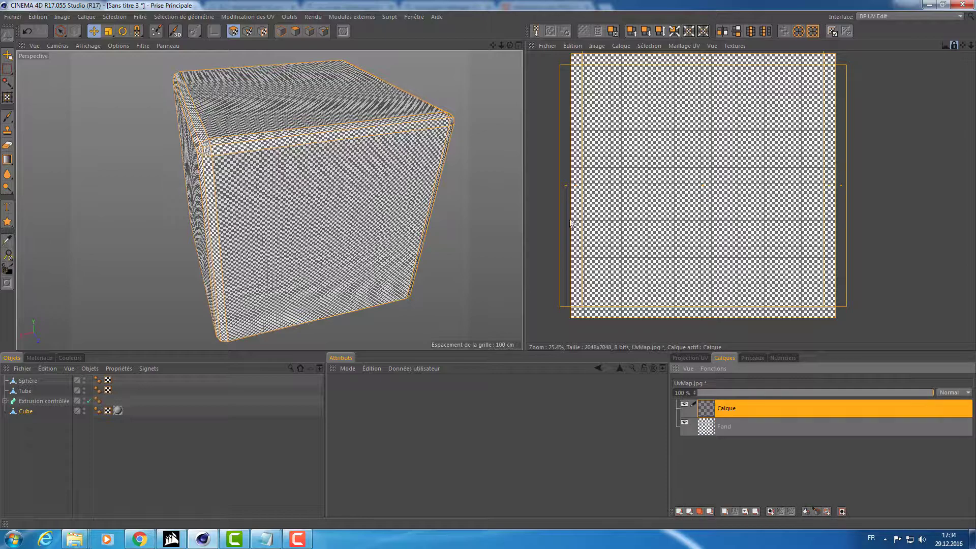
Fill the new layer with a solid paint colour at 21% brightness using the fill tool
{"action": "left_click_drag", "start_coordinate": [356, 193], "coordinate": [343, 178], "text": "alt"}
{"action": "scroll", "coordinate": [327, 173], "scroll_direction": "up", "scroll_amount": 5}
{"action": "scroll", "coordinate": [327, 173], "scroll_direction": "up", "scroll_amount": 2}
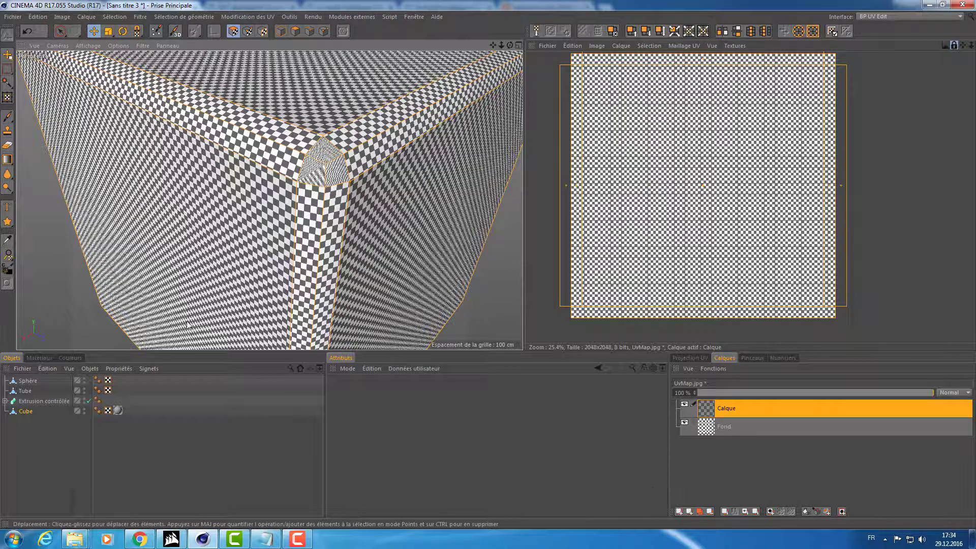
{"action": "left_click", "coordinate": [7, 273]}
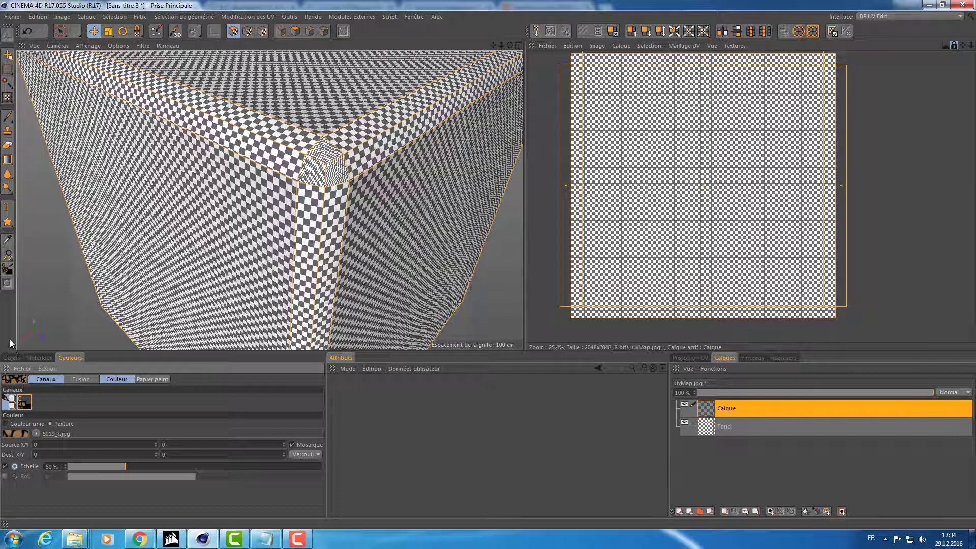
{"action": "left_click", "coordinate": [8, 270]}
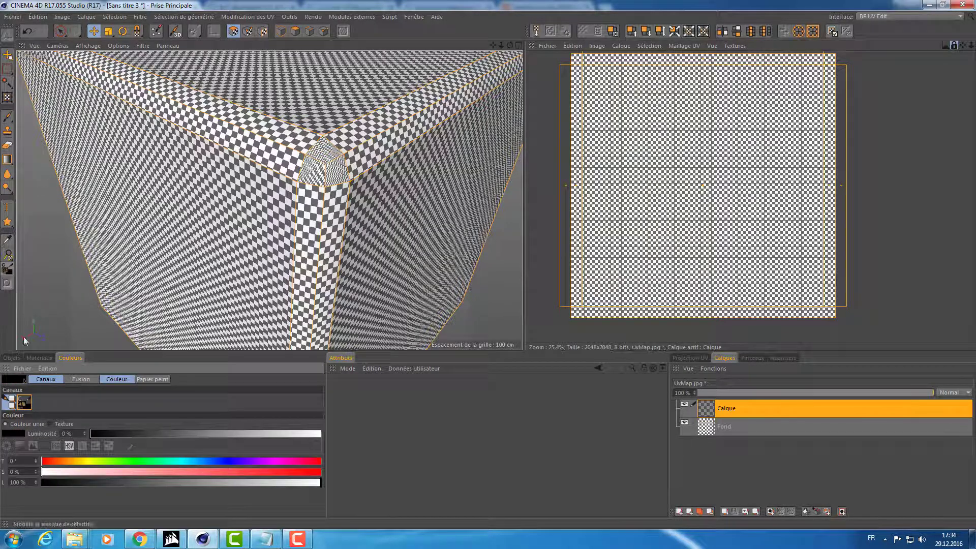
{"action": "left_click_drag", "start_coordinate": [157, 435], "coordinate": [140, 434]}
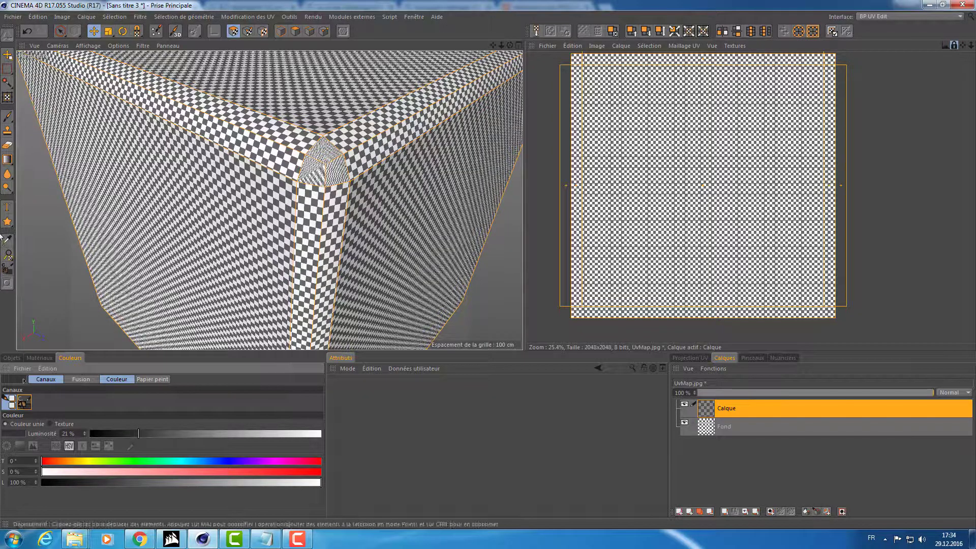
{"action": "left_click", "coordinate": [7, 160]}
{"action": "left_click", "coordinate": [43, 174]}
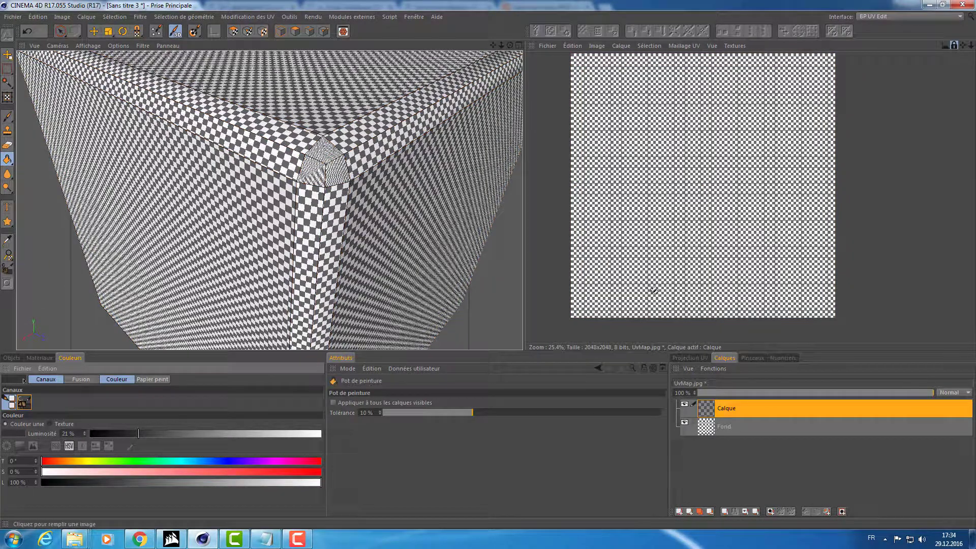
{"action": "left_click", "coordinate": [613, 233]}
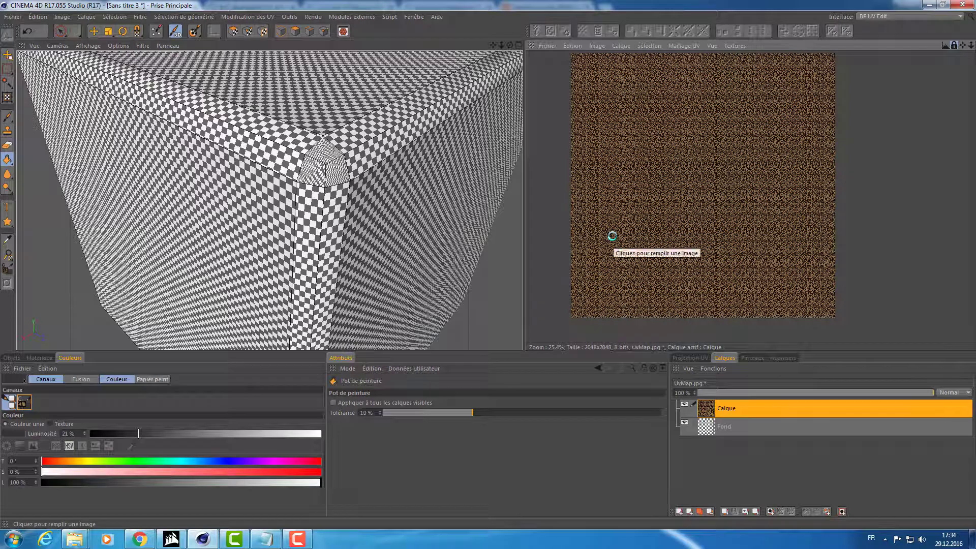
Refill the layer with the S019_c.jpg pebble texture as the paint source
{"action": "left_click", "coordinate": [6, 269]}
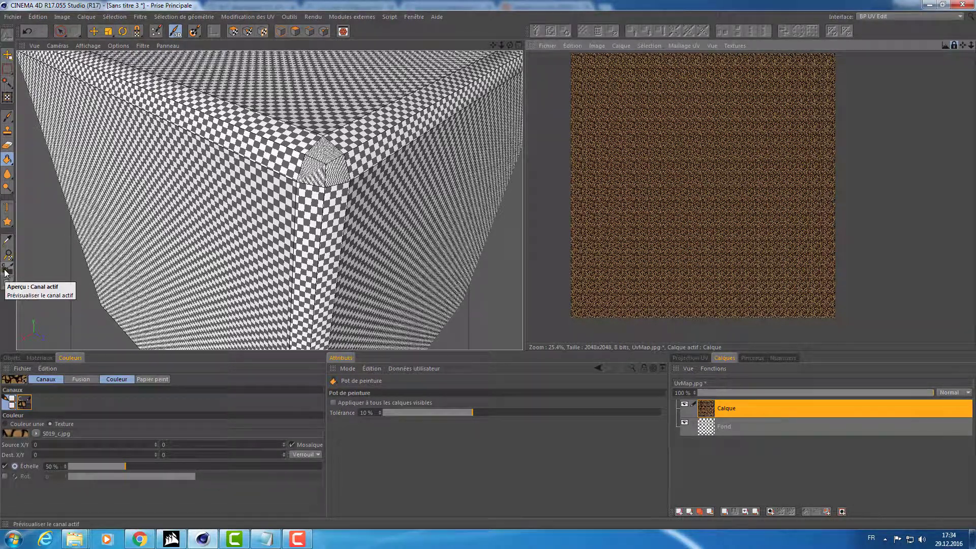
{"action": "left_click", "coordinate": [584, 211]}
{"action": "scroll", "coordinate": [583, 211], "scroll_direction": "up", "scroll_amount": 3}
{"action": "scroll", "coordinate": [584, 211], "scroll_direction": "up", "scroll_amount": 2}
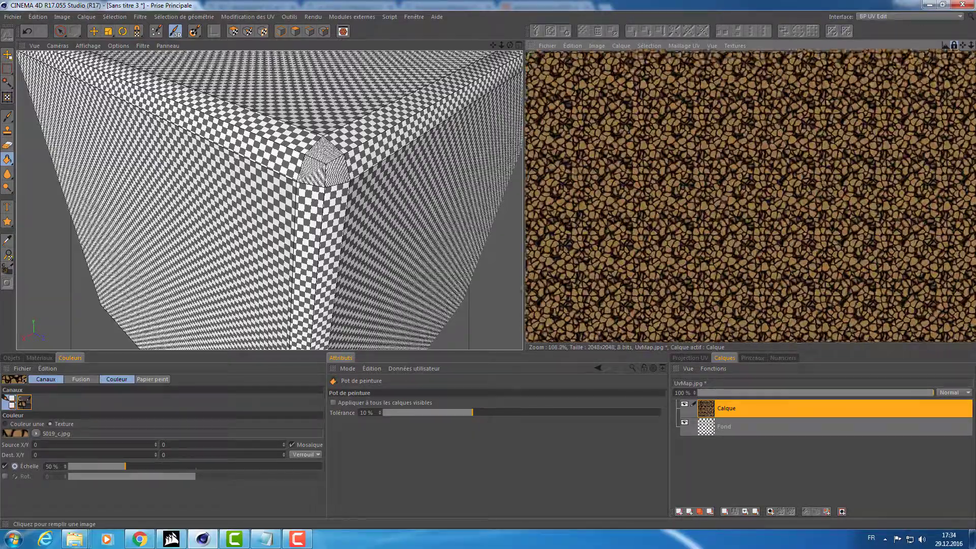
{"action": "scroll", "coordinate": [584, 211], "scroll_direction": "up", "scroll_amount": 3}
{"action": "scroll", "coordinate": [610, 209], "scroll_direction": "down", "scroll_amount": 2}
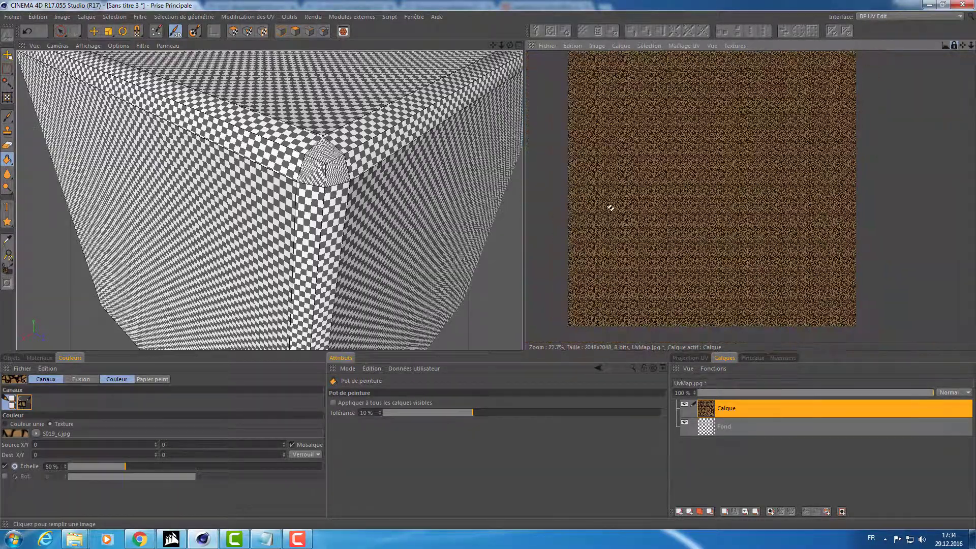
{"action": "scroll", "coordinate": [610, 209], "scroll_direction": "down", "scroll_amount": 2}
{"action": "scroll", "coordinate": [610, 209], "scroll_direction": "down", "scroll_amount": 2}
Pick a dark grey solid colour from the Nuanciers swatches
{"action": "left_click", "coordinate": [783, 358]}
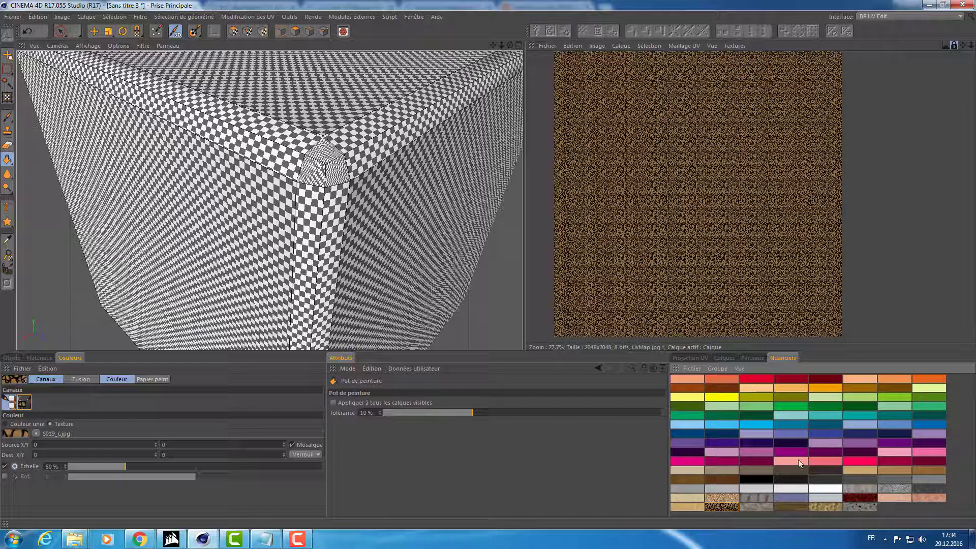
{"action": "left_click", "coordinate": [825, 480]}
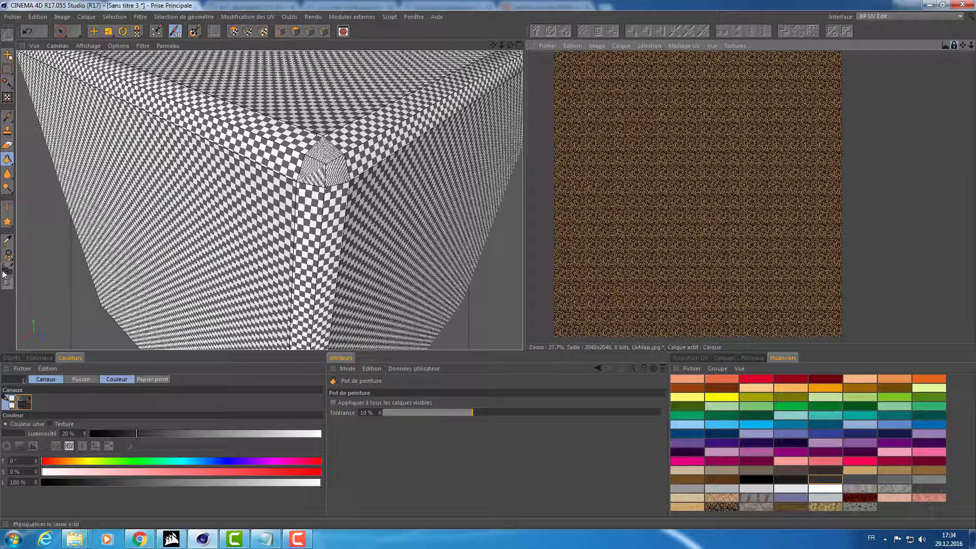
{"action": "scroll", "coordinate": [320, 153], "scroll_direction": "up", "scroll_amount": 3}
{"action": "scroll", "coordinate": [320, 153], "scroll_direction": "up", "scroll_amount": 1}
Select the Cube object and add a new layer above Fond in Calques
{"action": "left_click", "coordinate": [39, 358]}
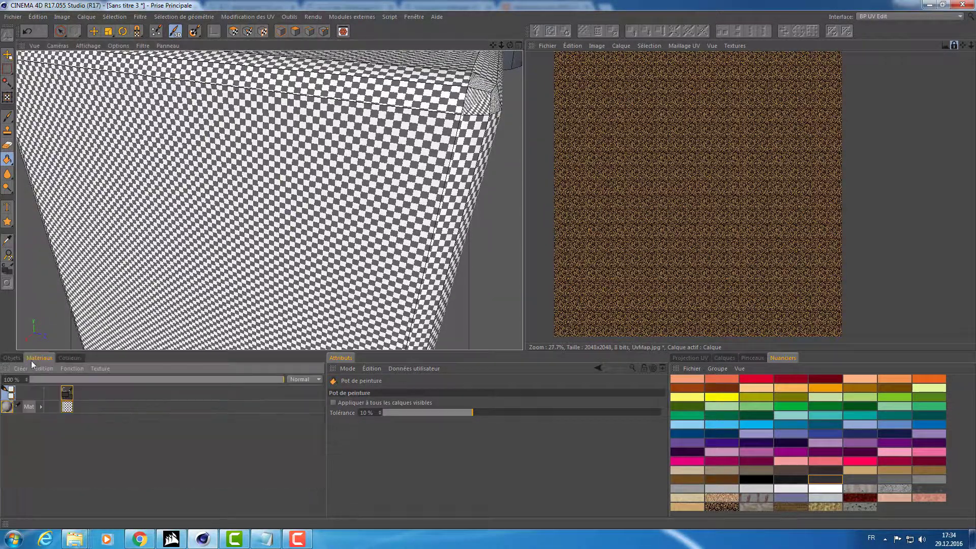
{"action": "left_click", "coordinate": [11, 358]}
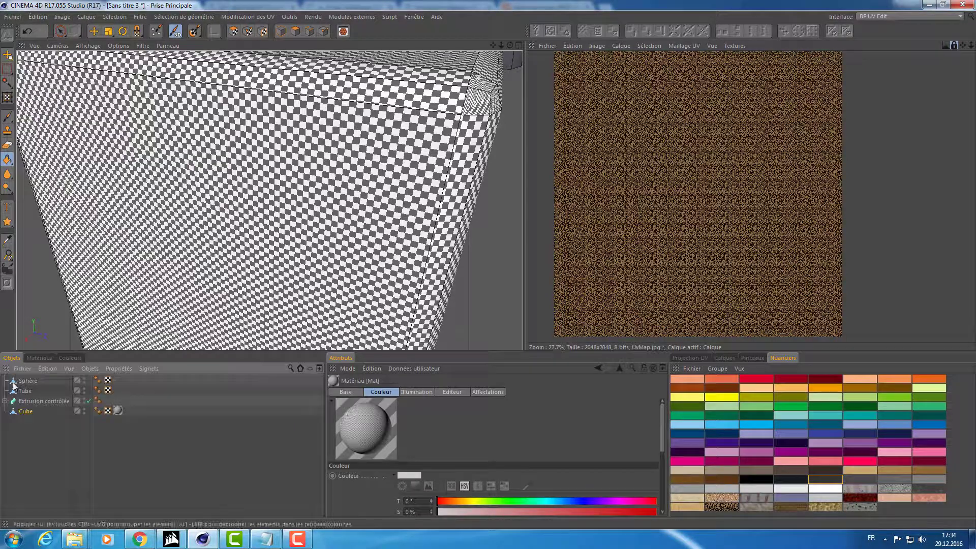
{"action": "left_click", "coordinate": [25, 411]}
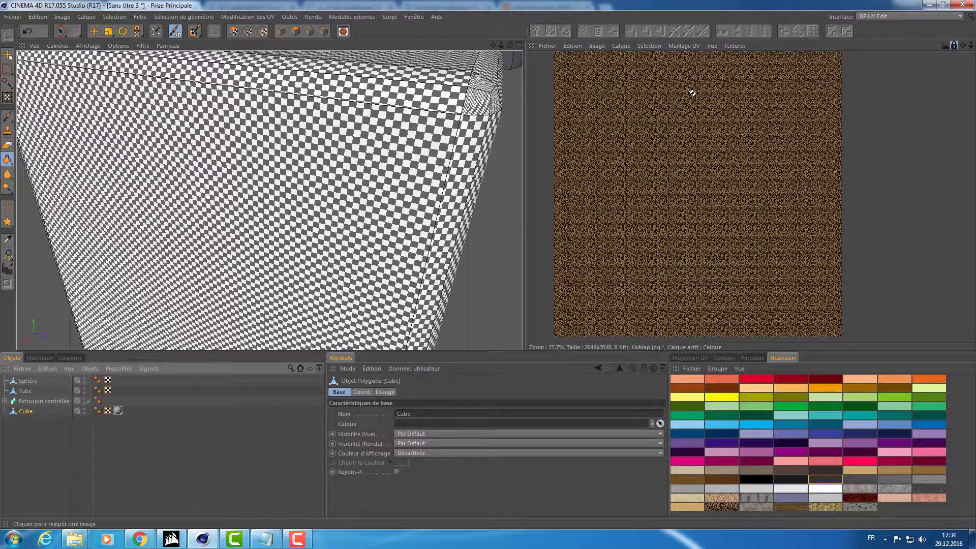
{"action": "left_click", "coordinate": [725, 358]}
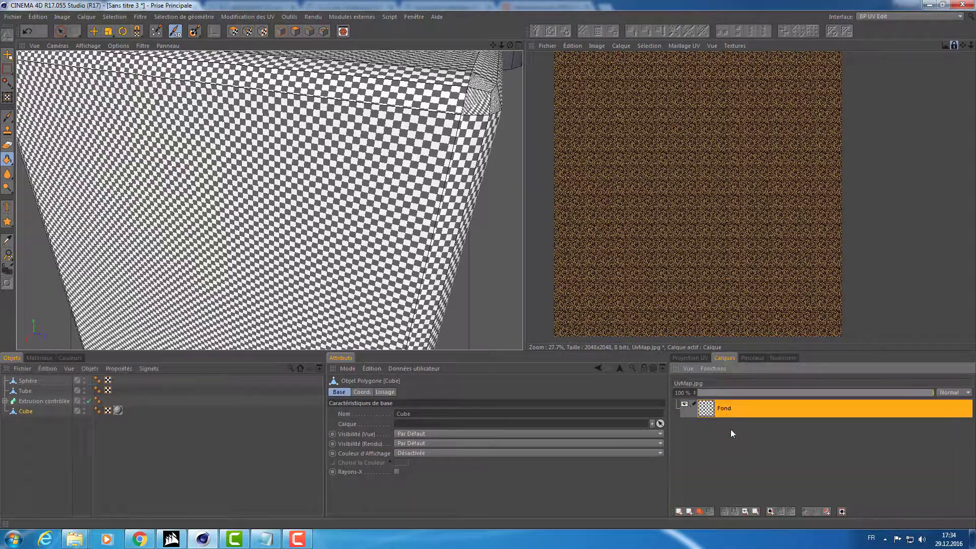
{"action": "left_click", "coordinate": [680, 512]}
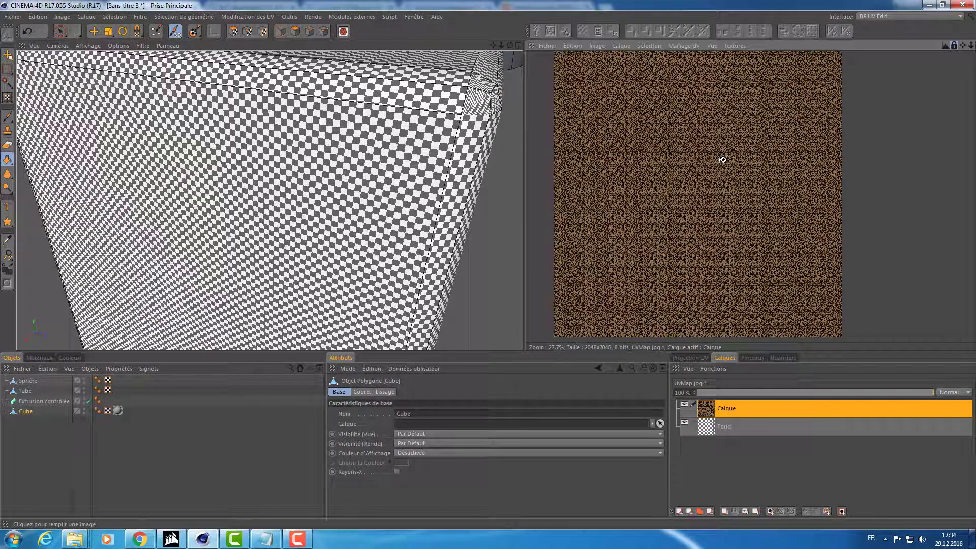
Fill the new layer across the texture with the Pot de peinture tool
{"action": "left_click", "coordinate": [4, 274]}
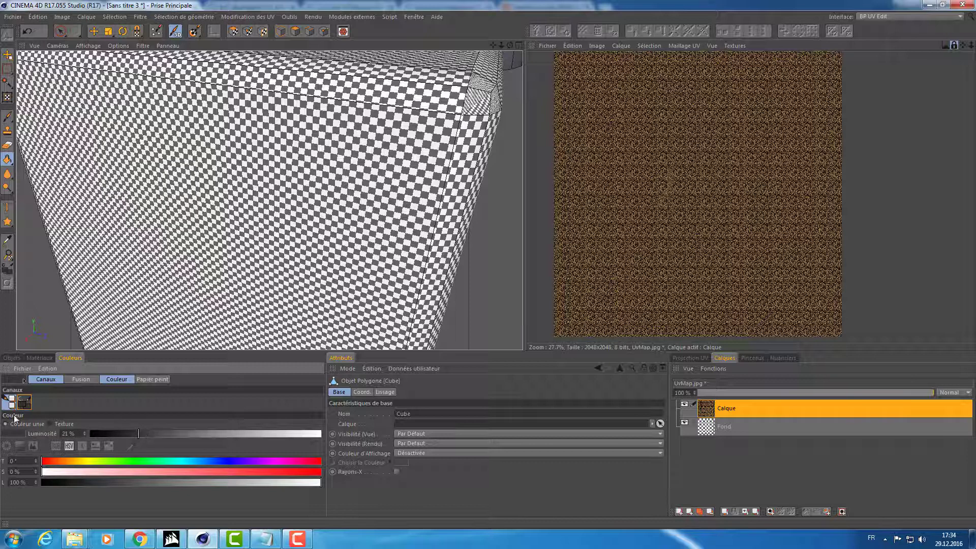
{"action": "left_click", "coordinate": [50, 424]}
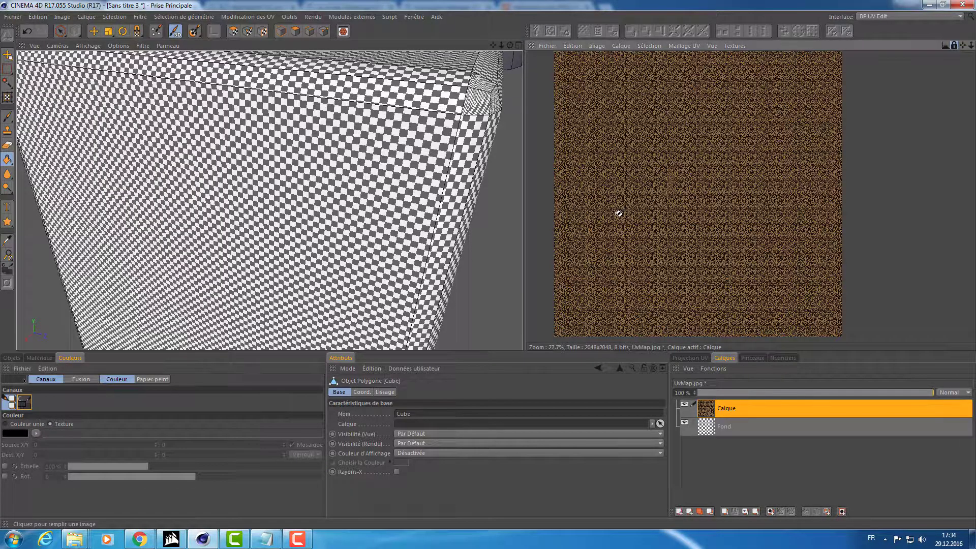
{"action": "left_click", "coordinate": [12, 425]}
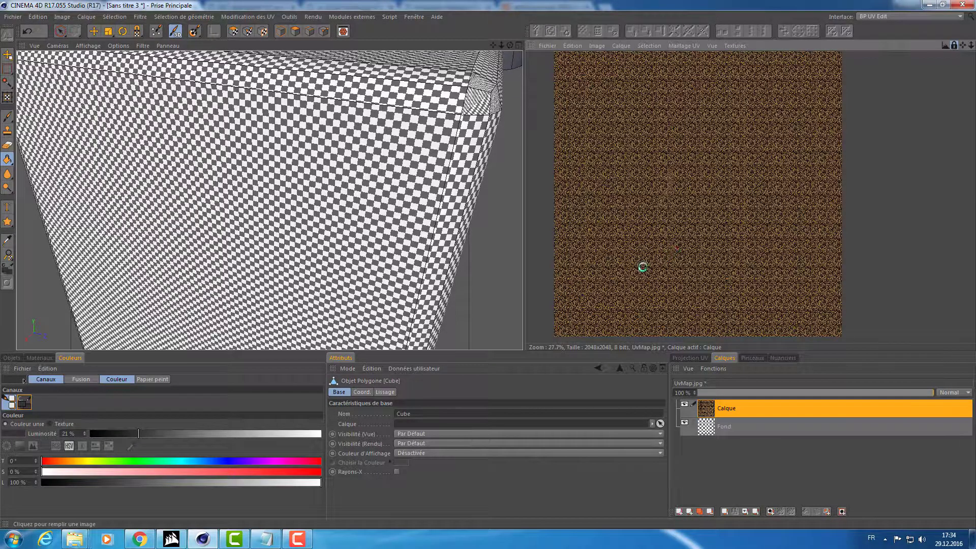
{"action": "left_click", "coordinate": [642, 268]}
Lower the new layer's opacity to 44% so the checker shows through
{"action": "scroll", "coordinate": [650, 201], "scroll_direction": "up", "scroll_amount": 3}
{"action": "scroll", "coordinate": [634, 200], "scroll_direction": "up", "scroll_amount": 2}
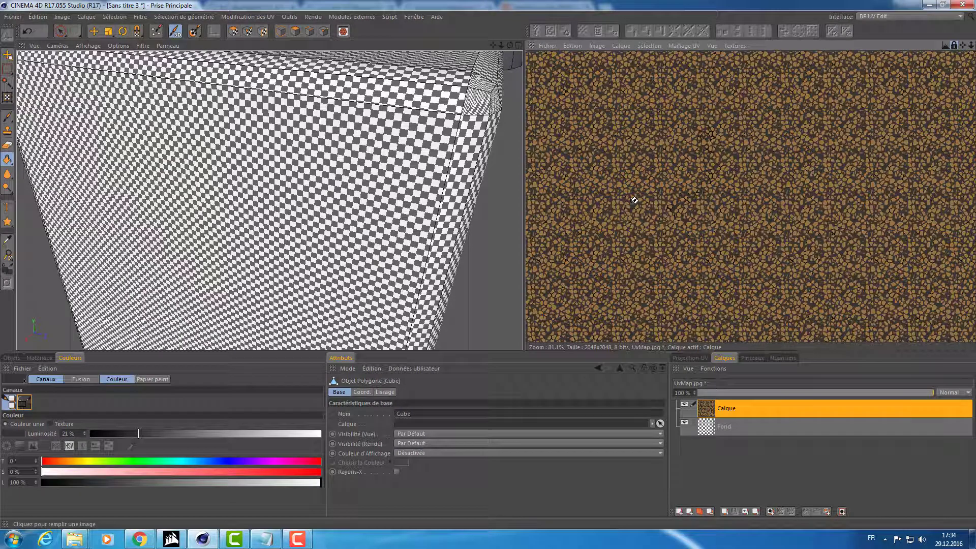
{"action": "scroll", "coordinate": [633, 201], "scroll_direction": "up", "scroll_amount": 4}
{"action": "scroll", "coordinate": [630, 201], "scroll_direction": "up", "scroll_amount": 3}
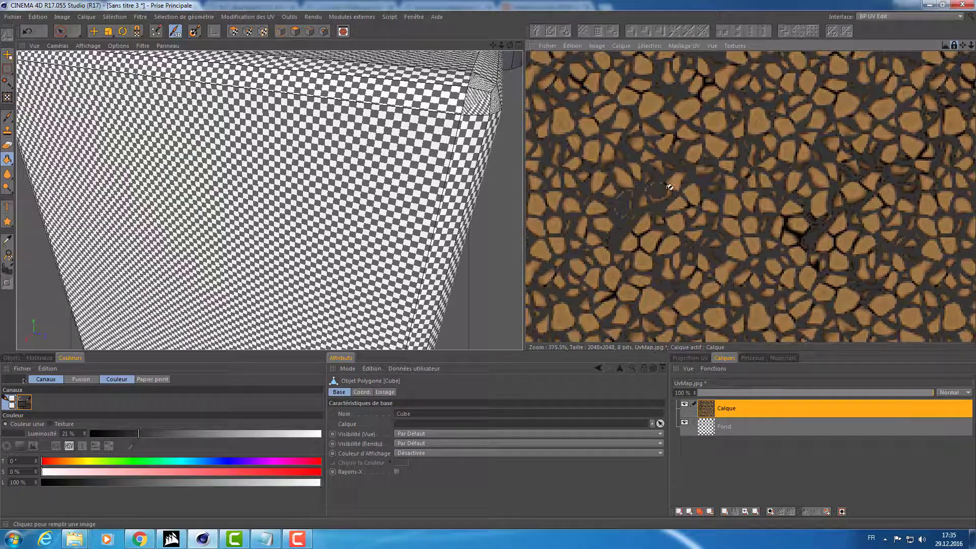
{"action": "left_click", "coordinate": [802, 393]}
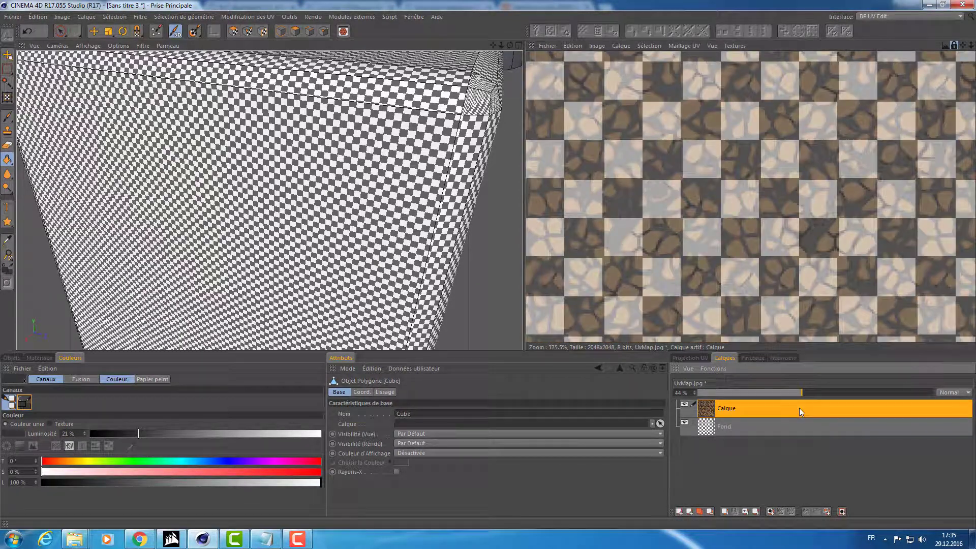
Replace the stone Calque layer with a new layer bucket-filled dark grey
{"action": "key", "text": "Delete"}
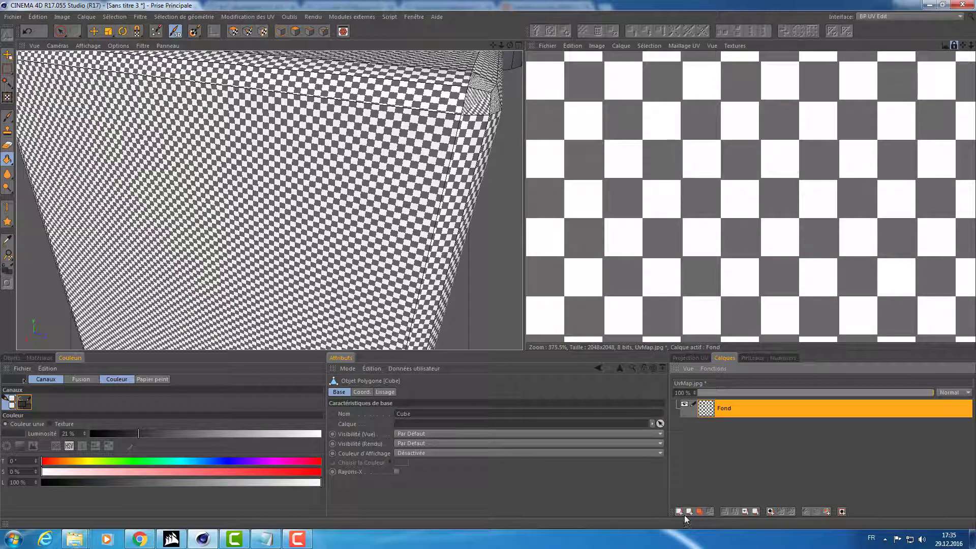
{"action": "left_click", "coordinate": [680, 511]}
{"action": "left_click", "coordinate": [725, 287]}
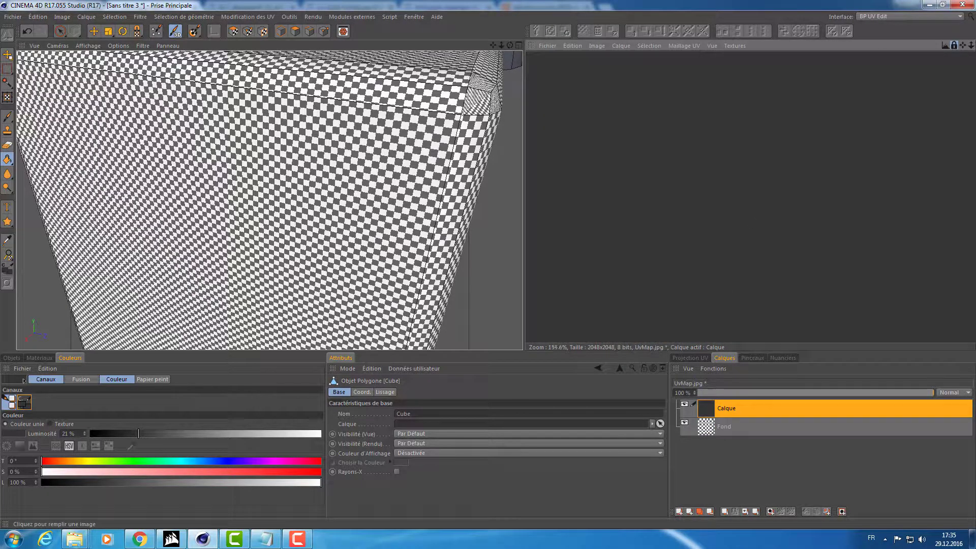
Lower the dark grey layer's opacity to 70% so the checker shows through
{"action": "scroll", "coordinate": [767, 174], "scroll_direction": "down", "scroll_amount": 5}
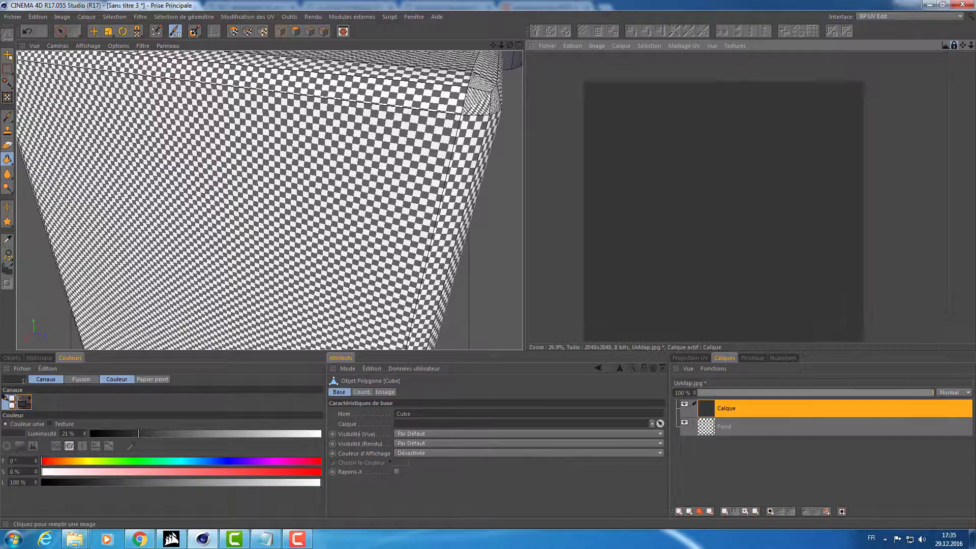
{"action": "scroll", "coordinate": [839, 152], "scroll_direction": "down", "scroll_amount": 1}
{"action": "scroll", "coordinate": [848, 148], "scroll_direction": "down", "scroll_amount": 1}
{"action": "scroll", "coordinate": [819, 164], "scroll_direction": "up", "scroll_amount": 2}
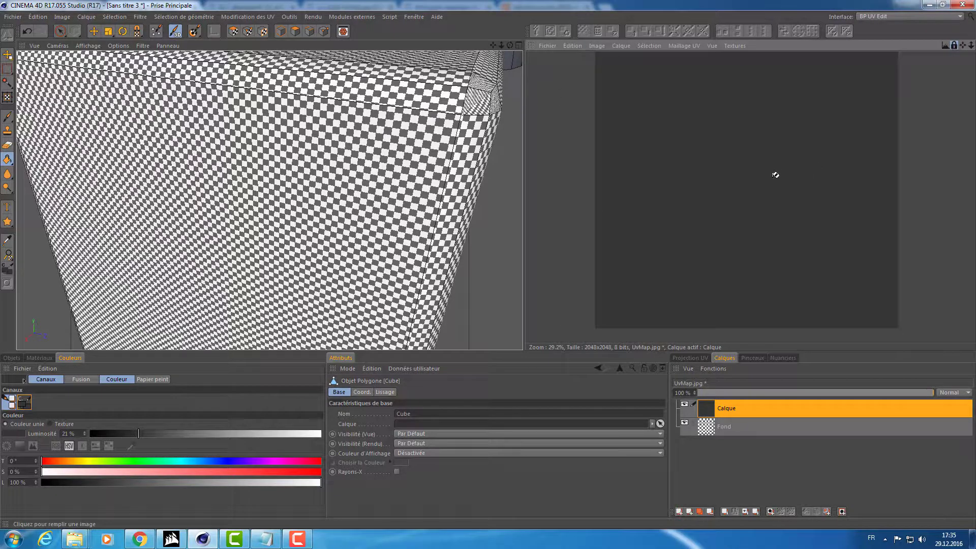
{"action": "left_click", "coordinate": [829, 394]}
{"action": "left_click_drag", "start_coordinate": [737, 392], "coordinate": [863, 392]}
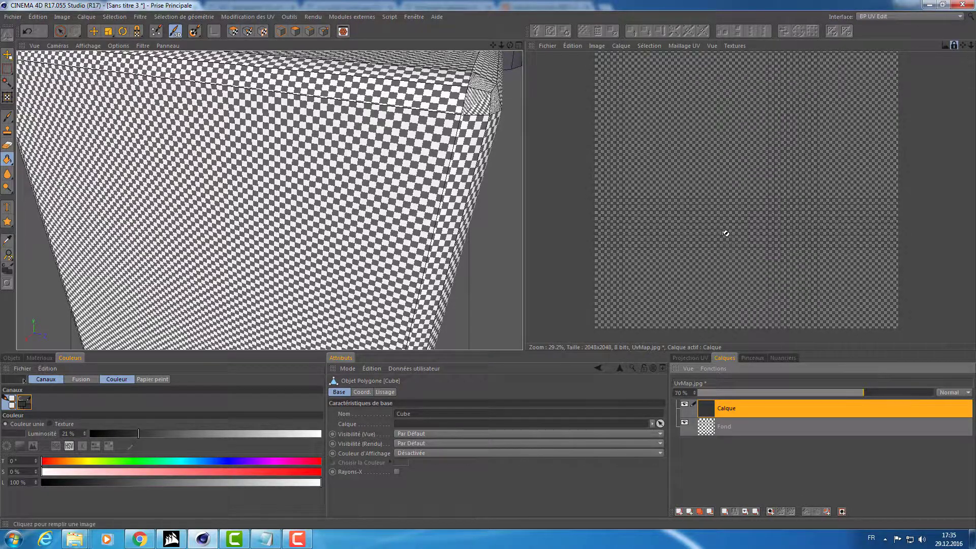
Switch to UV Polygons mode to display the cube's UV islands
{"action": "scroll", "coordinate": [335, 180], "scroll_direction": "down", "scroll_amount": 2}
{"action": "scroll", "coordinate": [335, 181], "scroll_direction": "down", "scroll_amount": 3}
{"action": "scroll", "coordinate": [336, 181], "scroll_direction": "down", "scroll_amount": 3}
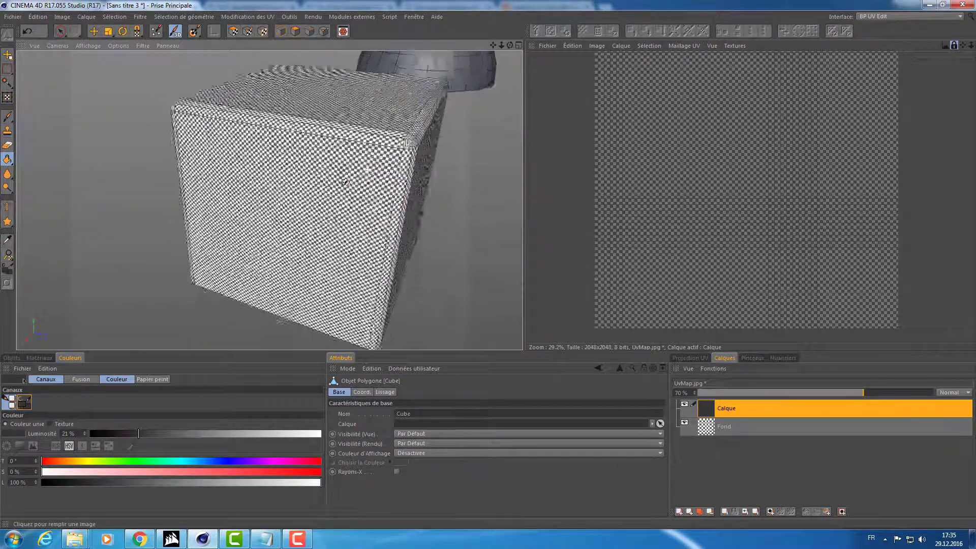
{"action": "scroll", "coordinate": [702, 170], "scroll_direction": "down", "scroll_amount": 2}
{"action": "scroll", "coordinate": [702, 171], "scroll_direction": "down", "scroll_amount": 2}
{"action": "scroll", "coordinate": [697, 162], "scroll_direction": "up", "scroll_amount": 4}
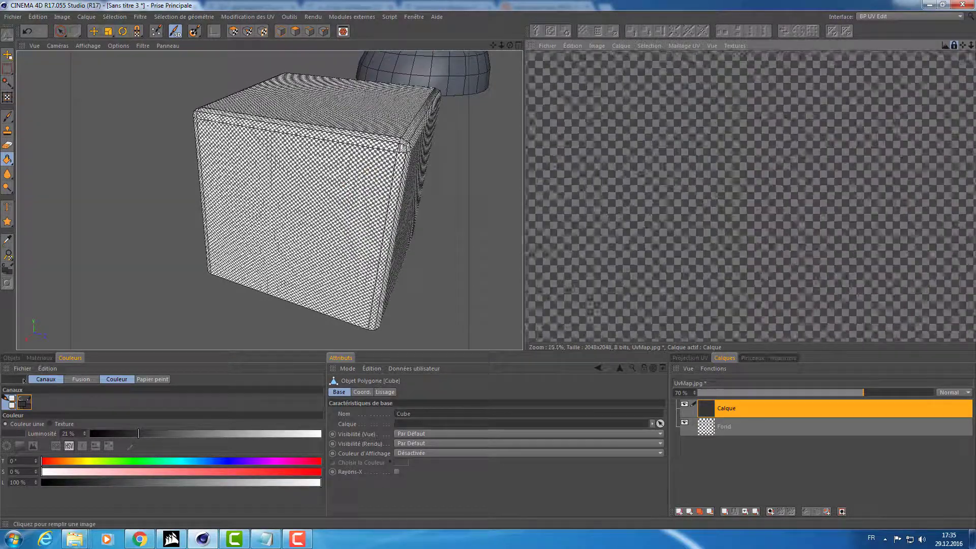
{"action": "scroll", "coordinate": [707, 164], "scroll_direction": "down", "scroll_amount": 2}
{"action": "scroll", "coordinate": [710, 165], "scroll_direction": "down", "scroll_amount": 1}
{"action": "scroll", "coordinate": [710, 166], "scroll_direction": "down", "scroll_amount": 1}
{"action": "scroll", "coordinate": [717, 163], "scroll_direction": "up", "scroll_amount": 2}
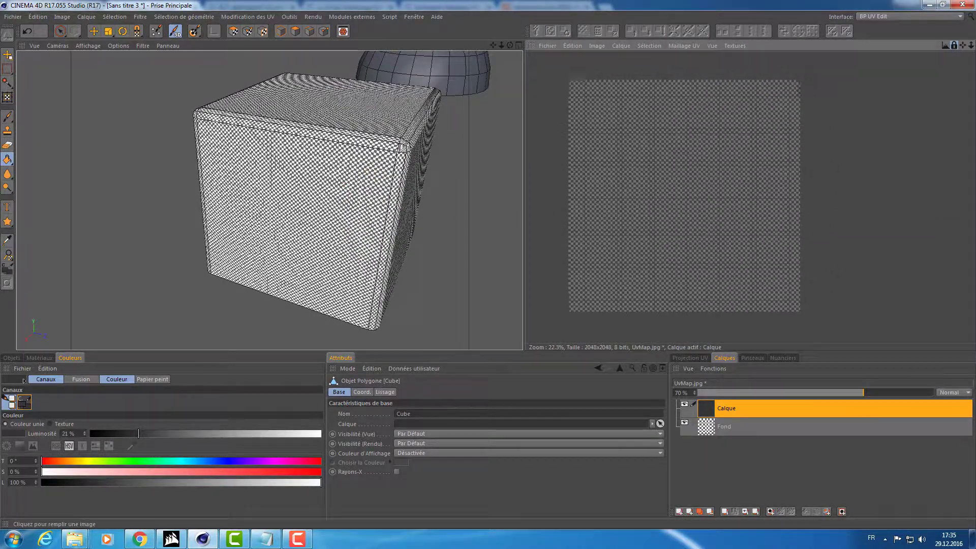
{"action": "scroll", "coordinate": [727, 161], "scroll_direction": "down", "scroll_amount": 1}
{"action": "scroll", "coordinate": [740, 155], "scroll_direction": "down", "scroll_amount": 1}
{"action": "scroll", "coordinate": [665, 189], "scroll_direction": "up", "scroll_amount": 2}
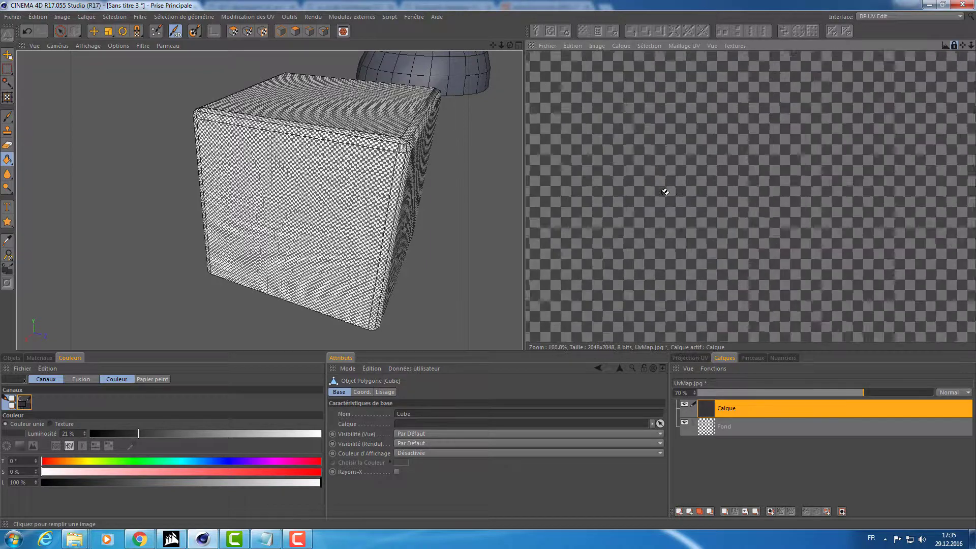
{"action": "scroll", "coordinate": [667, 183], "scroll_direction": "down", "scroll_amount": 3}
{"action": "scroll", "coordinate": [666, 182], "scroll_direction": "up", "scroll_amount": 1}
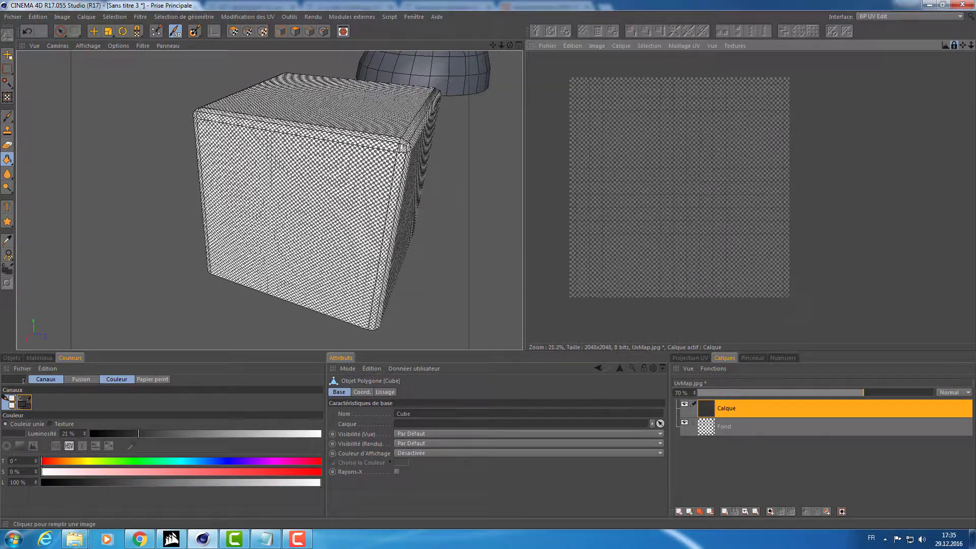
{"action": "left_click", "coordinate": [235, 31]}
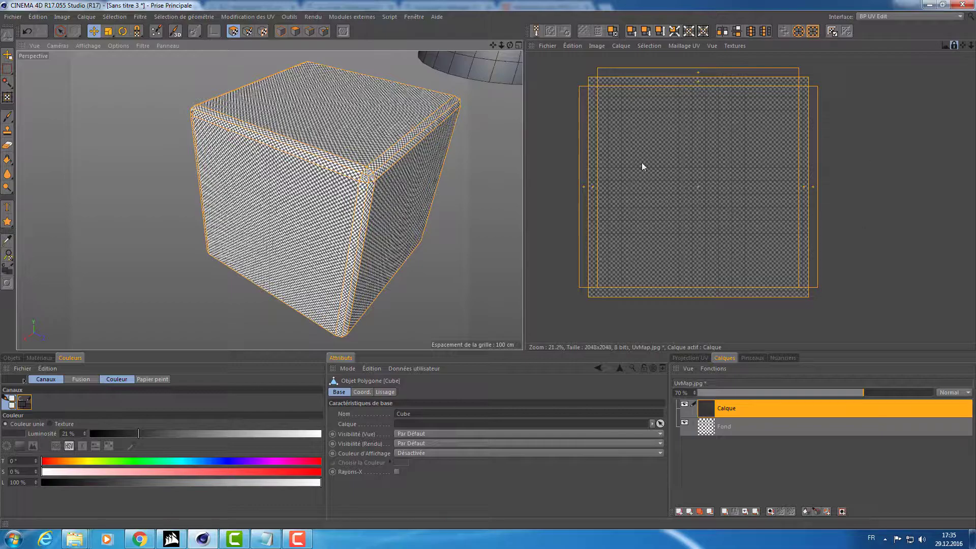
Scale the cube's UV islands down, then larger to make the checker finer
{"action": "key", "text": "t"}
{"action": "mouse_move", "coordinate": [752, 188]}
{"action": "left_mouse_down"}
{"action": "mouse_move", "coordinate": [699, 174]}
{"action": "mouse_move", "coordinate": [852, 191]}
{"action": "mouse_move", "coordinate": [743, 189]}
{"action": "left_mouse_up"}
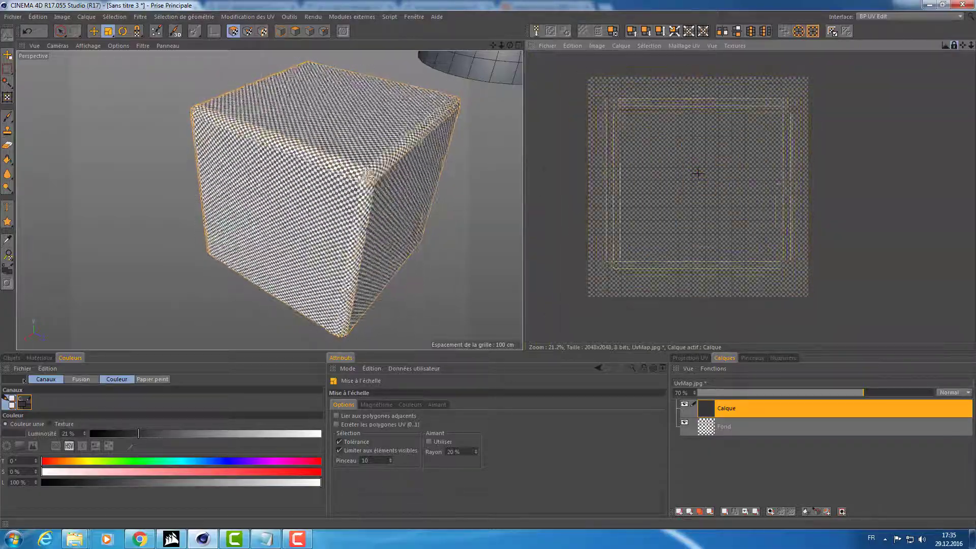
{"action": "left_click_drag", "start_coordinate": [742, 189], "coordinate": [804, 190]}
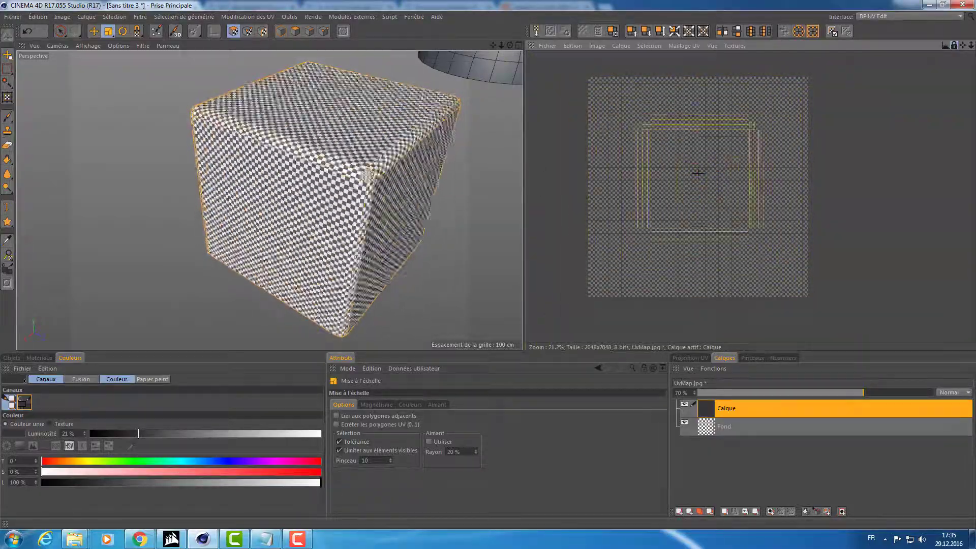
Add a new layer below the dark layer and delete the Fond checker layer
{"action": "left_click", "coordinate": [684, 422]}
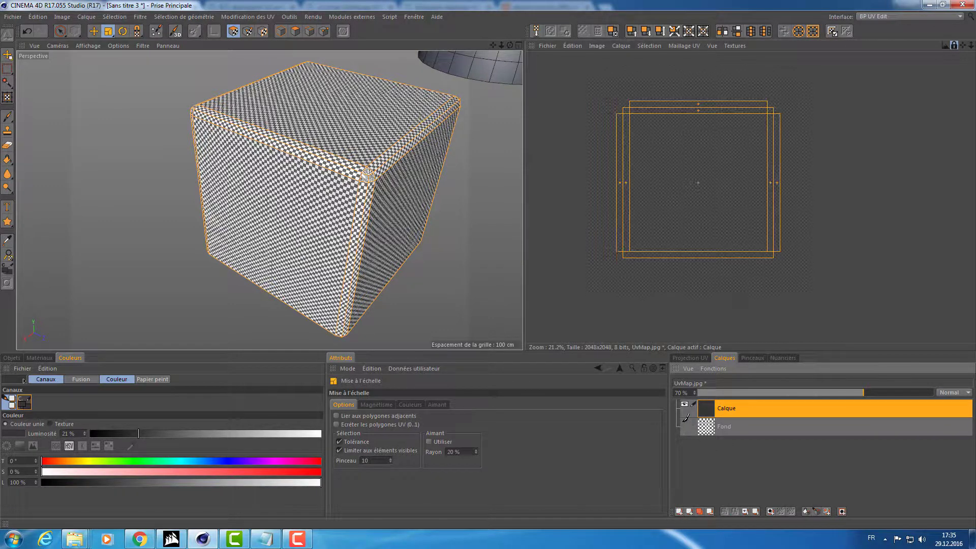
{"action": "left_click", "coordinate": [678, 511]}
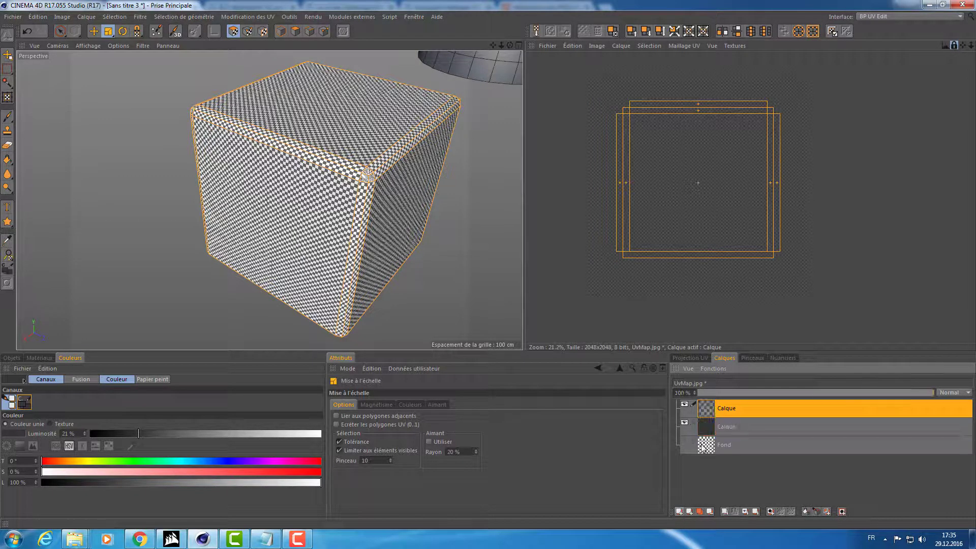
{"action": "left_click_drag", "start_coordinate": [727, 446], "coordinate": [732, 441]}
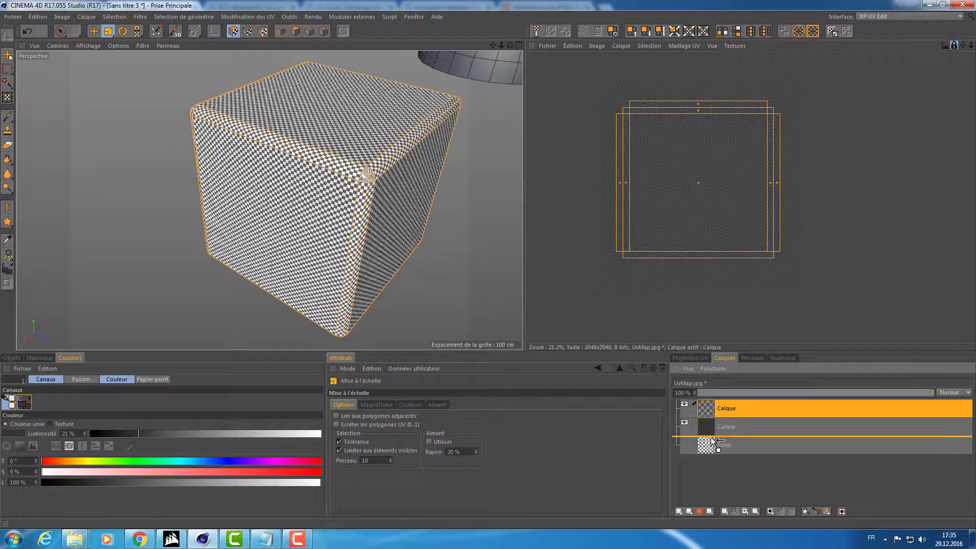
{"action": "left_click", "coordinate": [748, 445]}
{"action": "key", "text": "Delete"}
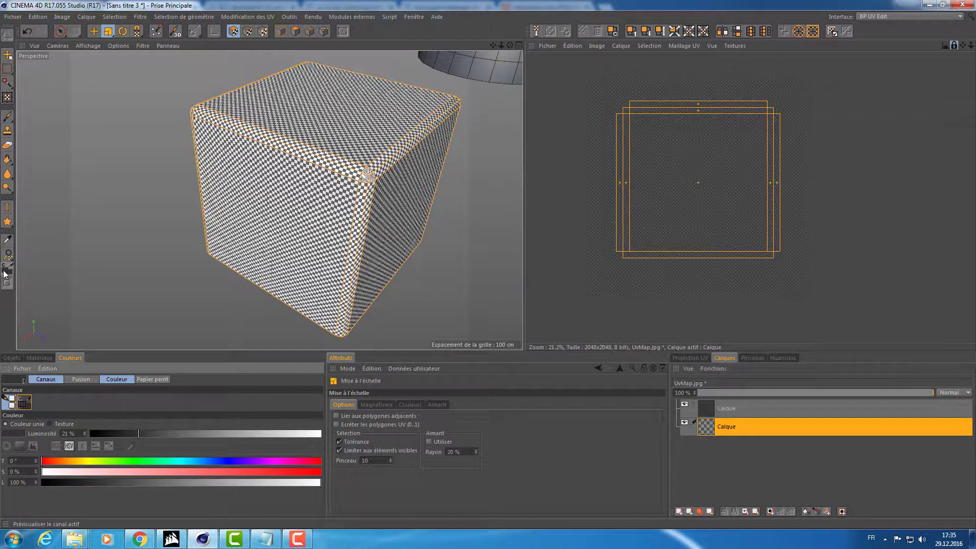
Fill the new bottom layer with a lighter grey
{"action": "left_click_drag", "start_coordinate": [112, 438], "coordinate": [282, 431]}
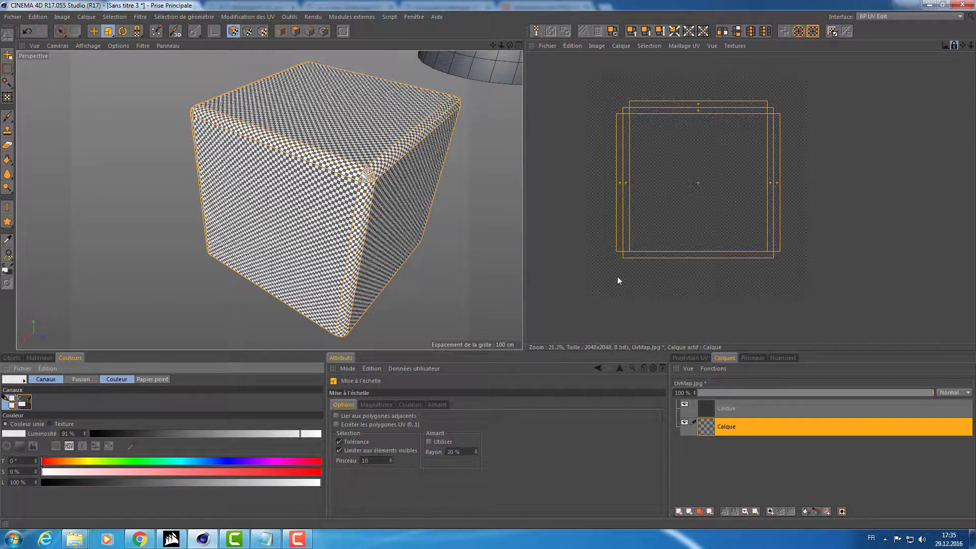
{"action": "left_click", "coordinate": [7, 159]}
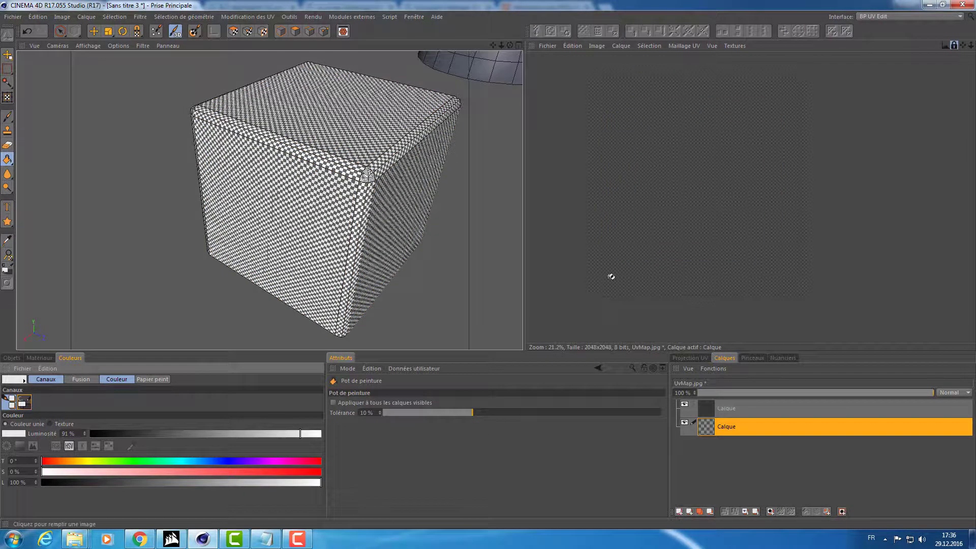
{"action": "left_click", "coordinate": [657, 260]}
Select the dark layer, toggle the top Calque layer's visibility, and show the Projection UV tools
{"action": "key", "text": "e"}
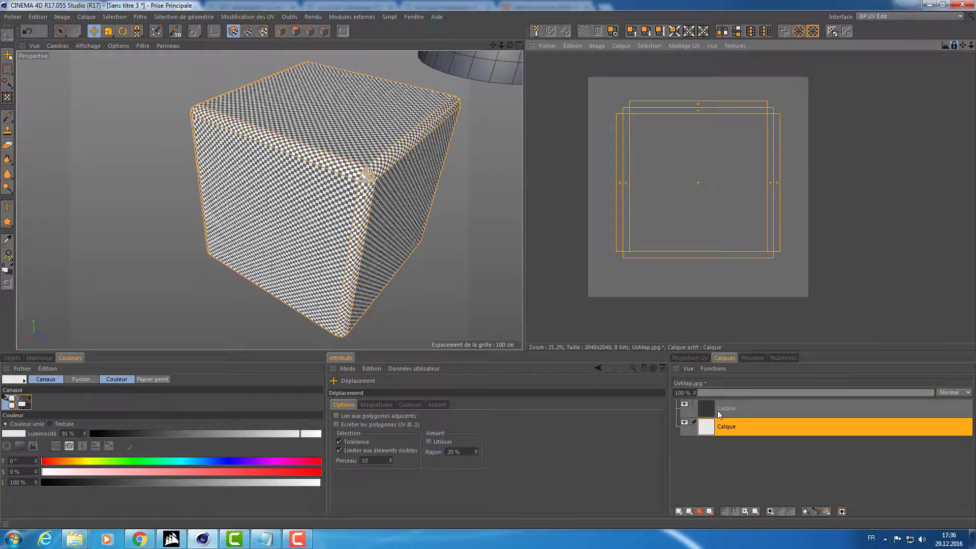
{"action": "left_click", "coordinate": [718, 411]}
{"action": "scroll", "coordinate": [700, 208], "scroll_direction": "up", "scroll_amount": 3}
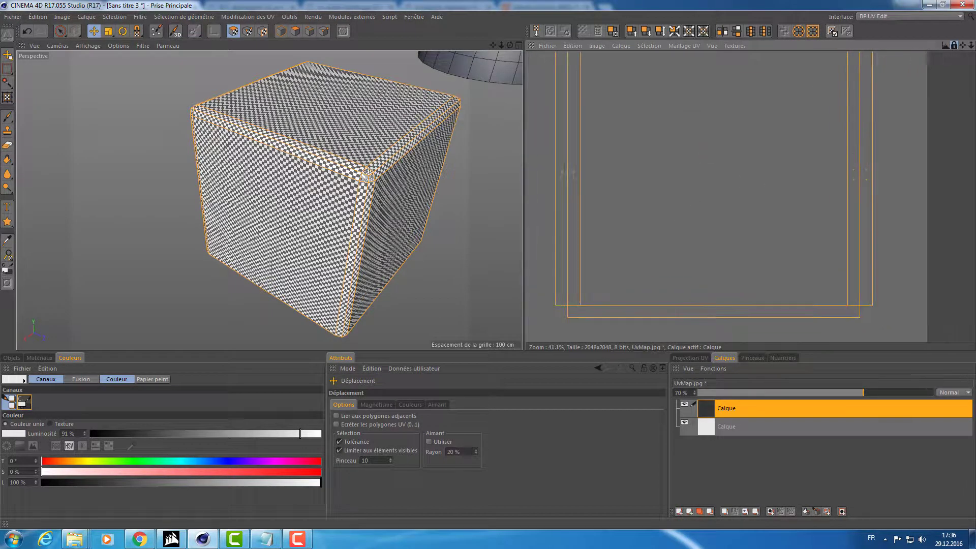
{"action": "left_click", "coordinate": [685, 404]}
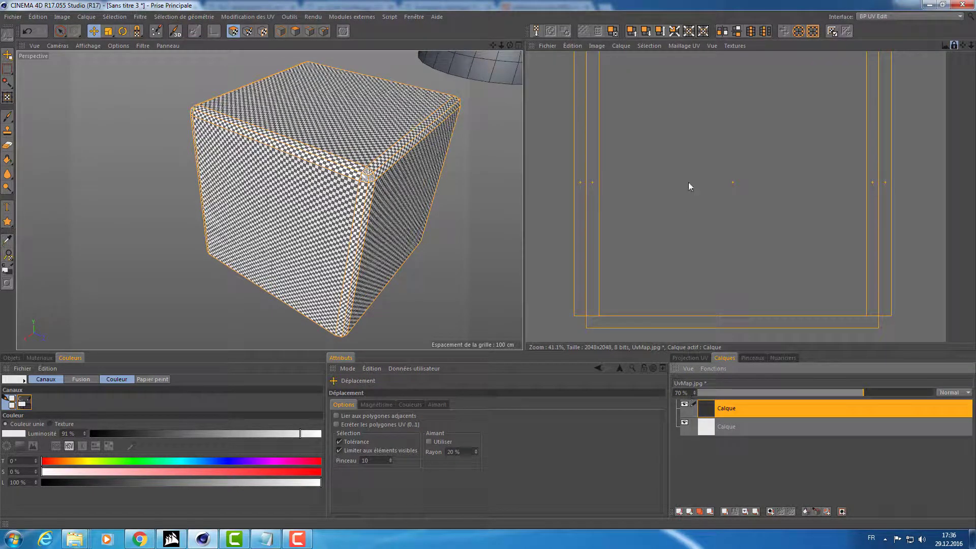
{"action": "scroll", "coordinate": [690, 187], "scroll_direction": "down", "scroll_amount": 2}
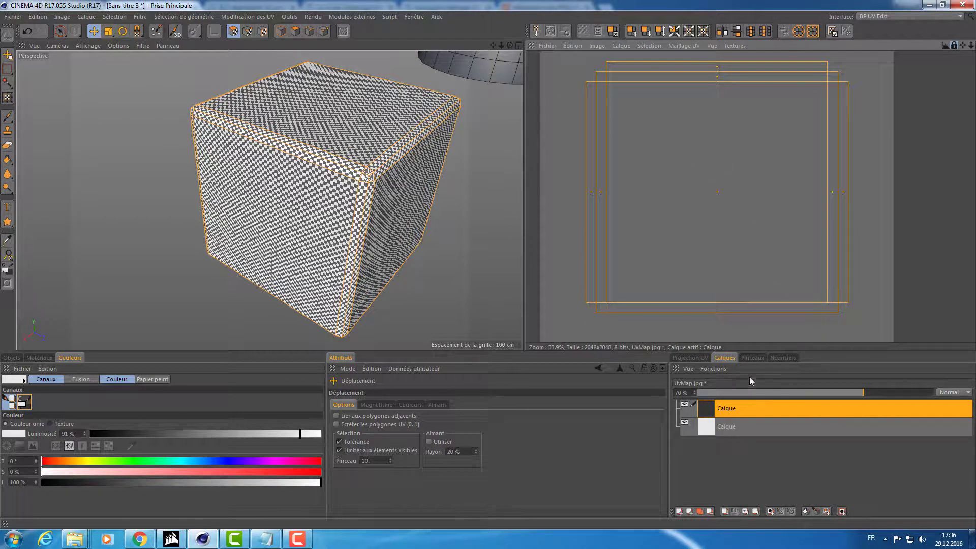
{"action": "left_click", "coordinate": [685, 357]}
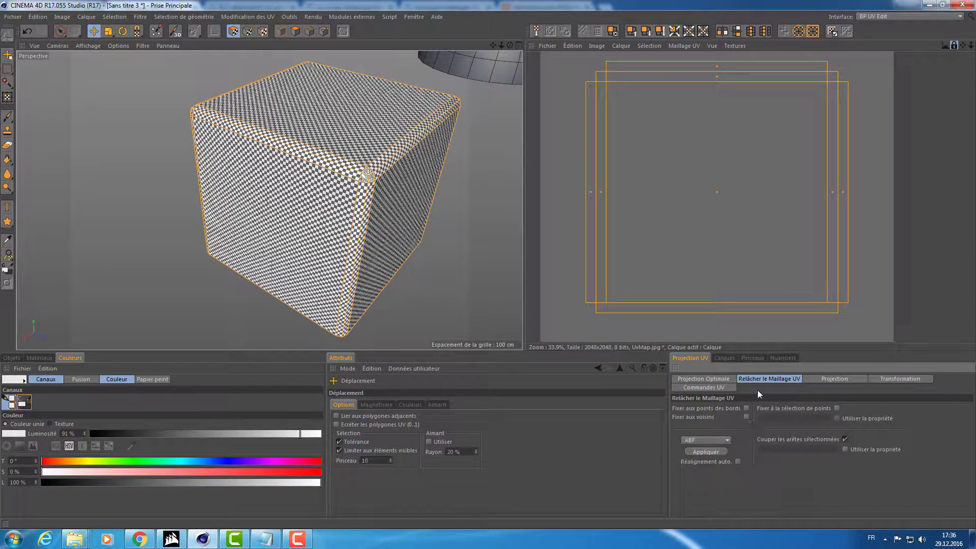
Browse the Projection Optimale, Projection, Commandes UV, Transformation and Relâcher pages, ending on Projection Optimale
{"action": "left_click", "coordinate": [723, 380]}
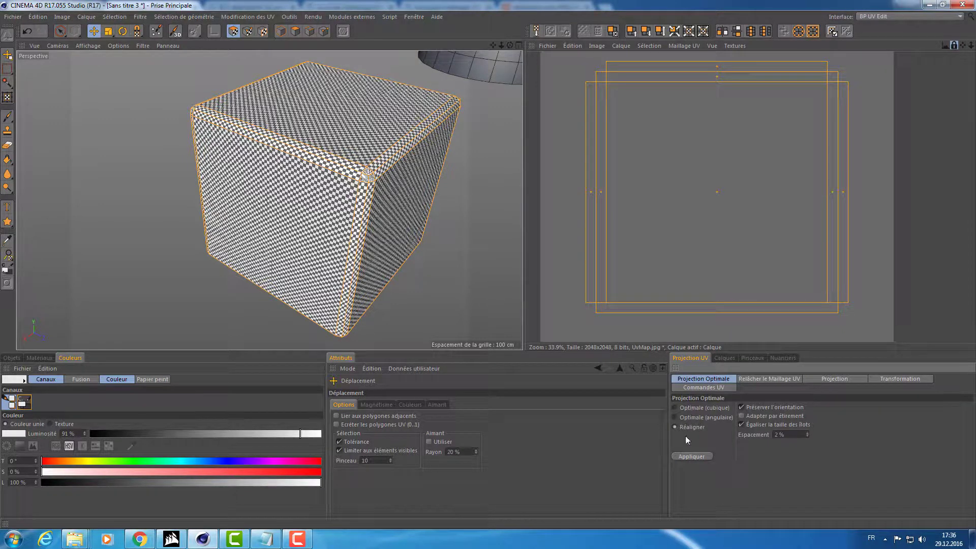
{"action": "left_click", "coordinate": [837, 380]}
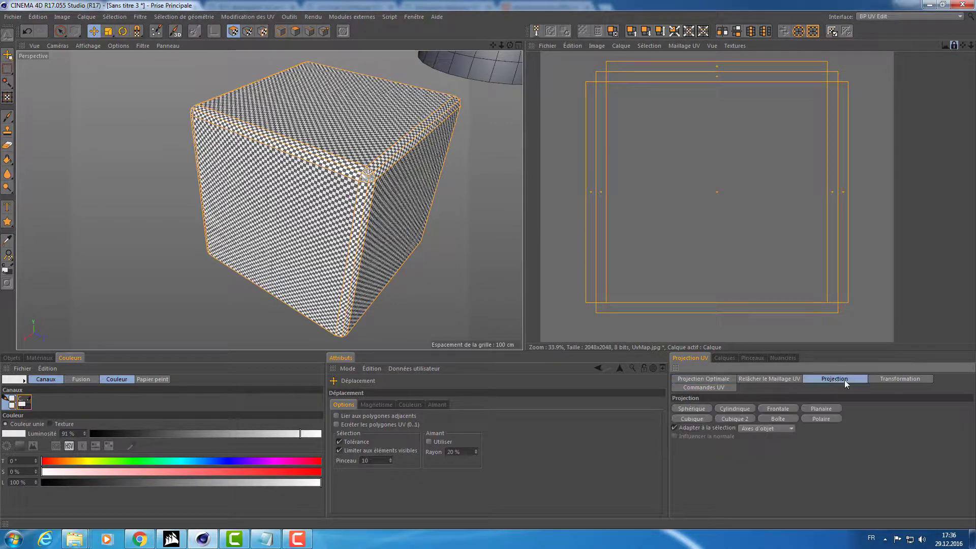
{"action": "left_click", "coordinate": [890, 380]}
{"action": "left_click", "coordinate": [711, 389]}
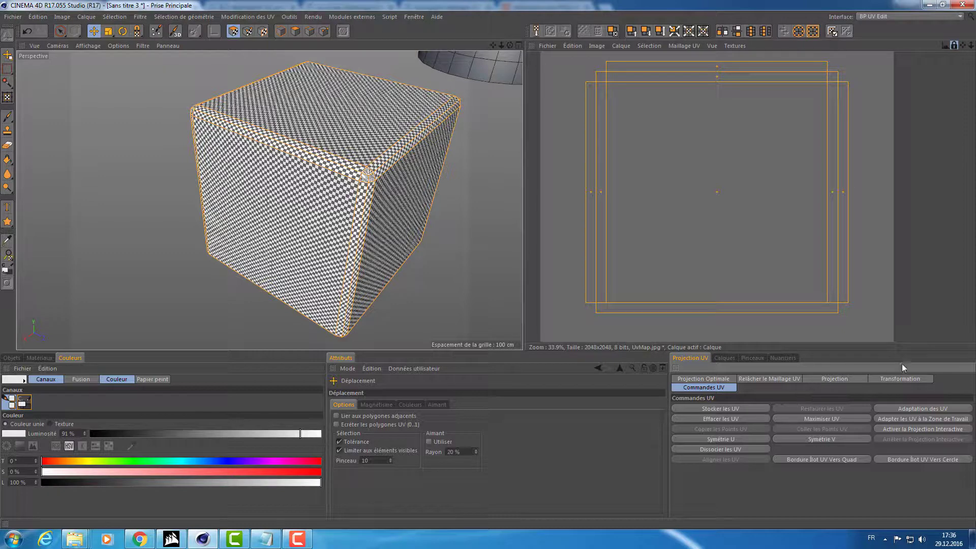
{"action": "left_click", "coordinate": [903, 379]}
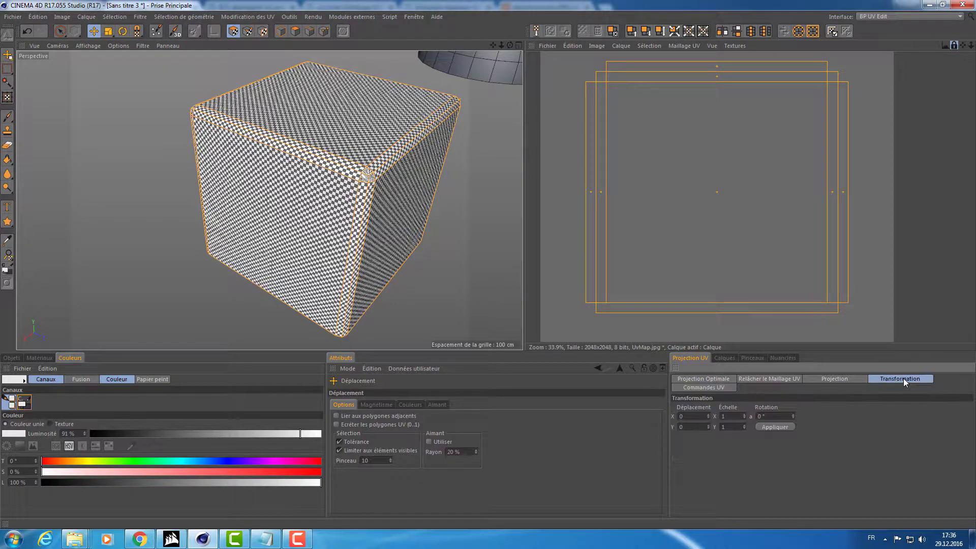
{"action": "left_click", "coordinate": [831, 380]}
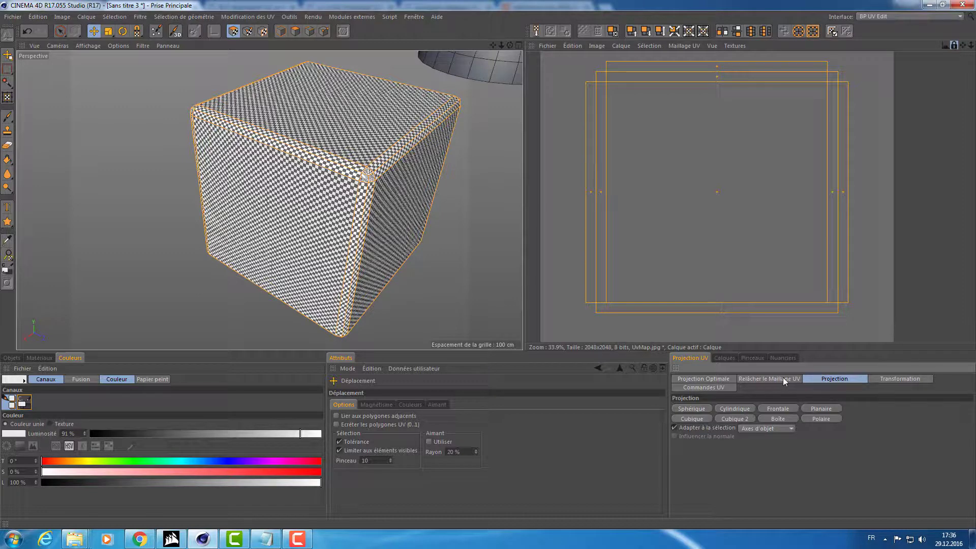
{"action": "left_click", "coordinate": [765, 382]}
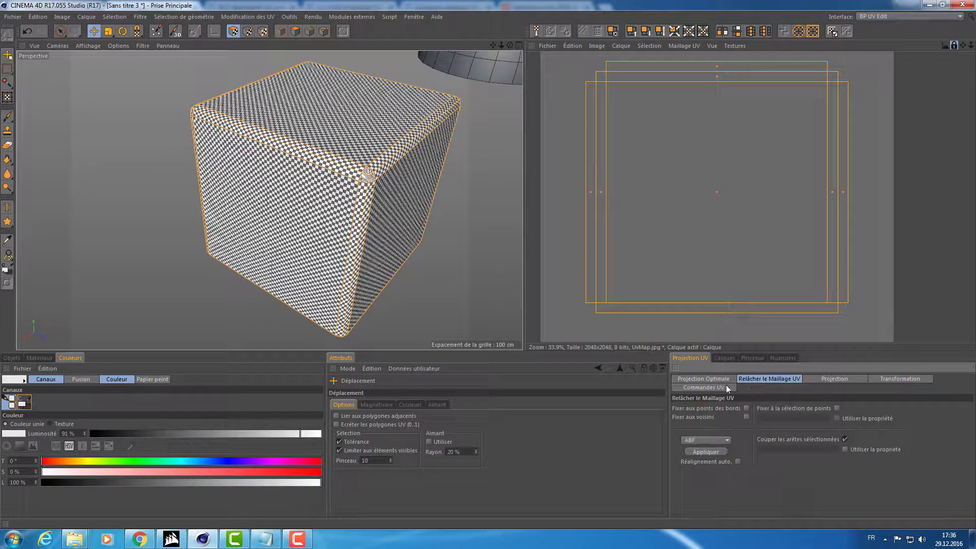
{"action": "left_click", "coordinate": [698, 379]}
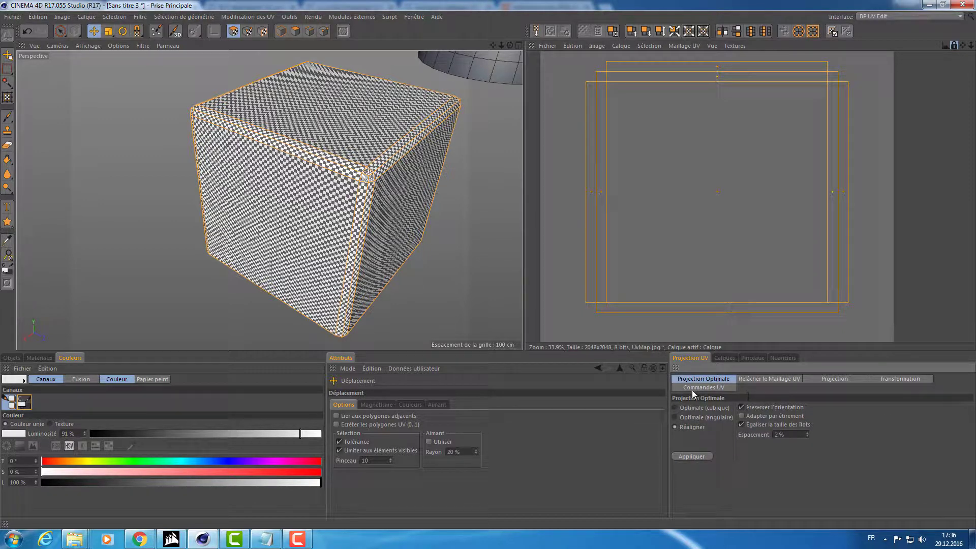
Orbit and zoom around the cube to inspect the checker from top, side and below
{"action": "scroll", "coordinate": [724, 217], "scroll_direction": "down", "scroll_amount": 3}
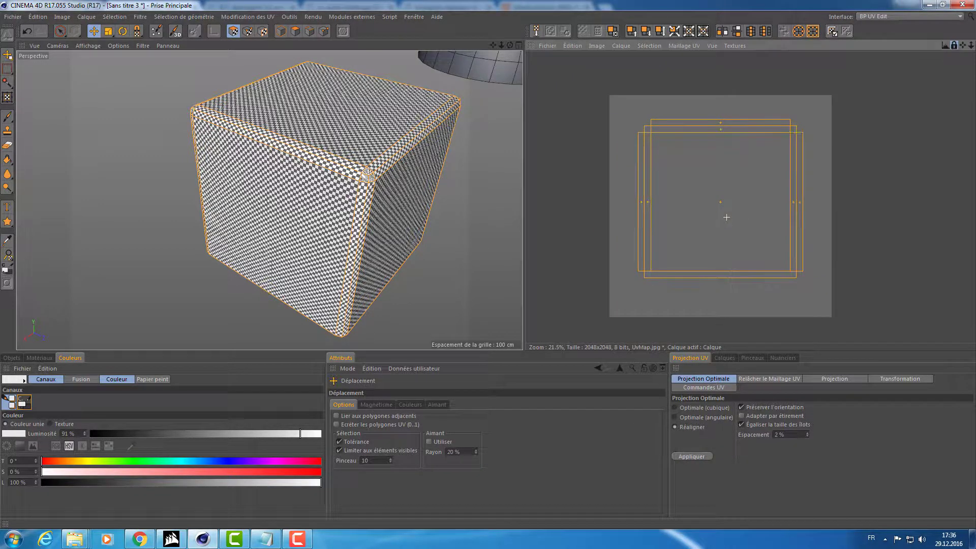
{"action": "scroll", "coordinate": [701, 221], "scroll_direction": "up", "scroll_amount": 1}
{"action": "scroll", "coordinate": [676, 225], "scroll_direction": "up", "scroll_amount": 1}
{"action": "scroll", "coordinate": [652, 229], "scroll_direction": "up", "scroll_amount": 1}
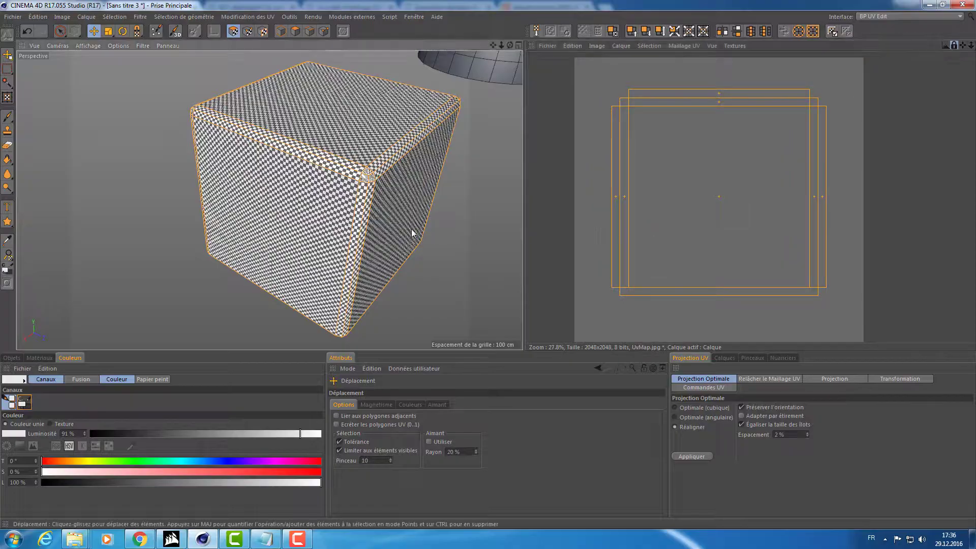
{"action": "mouse_move", "coordinate": [411, 229]}
{"action": "left_mouse_down", "text": "alt"}
{"action": "mouse_move", "coordinate": [398, 121]}
{"action": "mouse_move", "coordinate": [366, 130]}
{"action": "mouse_move", "coordinate": [441, 306]}
{"action": "mouse_move", "coordinate": [331, 135]}
{"action": "left_mouse_up", "text": "alt"}
{"action": "left_click_drag", "start_coordinate": [340, 272], "coordinate": [323, 277], "text": "alt"}
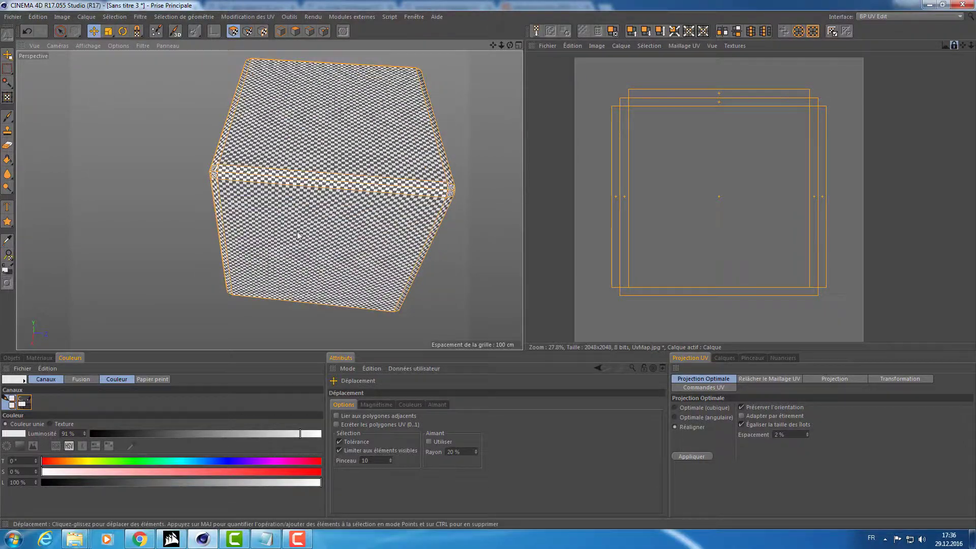
{"action": "mouse_move", "coordinate": [374, 223]}
{"action": "left_mouse_down", "text": "alt"}
{"action": "mouse_move", "coordinate": [249, 163]}
{"action": "mouse_move", "coordinate": [447, 185]}
{"action": "mouse_move", "coordinate": [287, 231]}
{"action": "left_mouse_up", "text": "alt"}
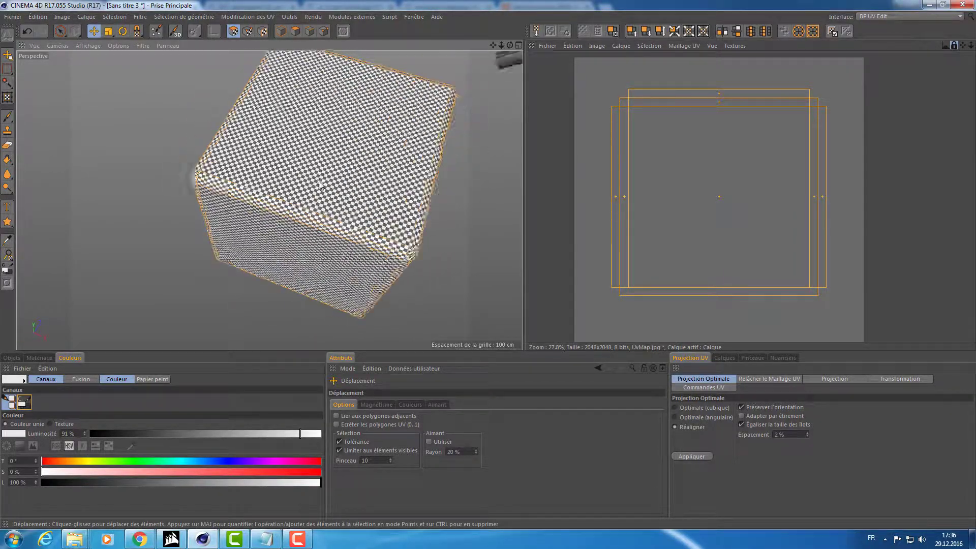
{"action": "left_click_drag", "start_coordinate": [391, 142], "coordinate": [330, 146], "text": "alt"}
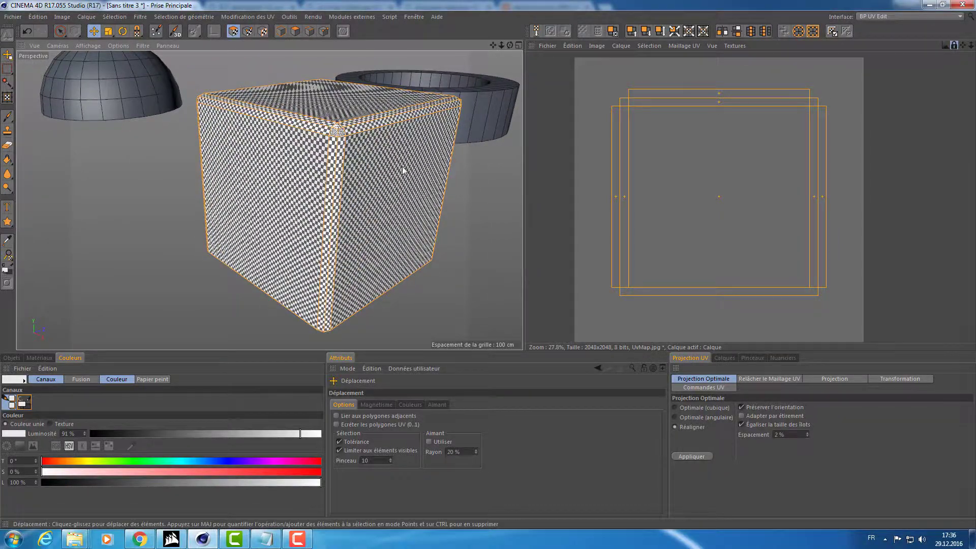
{"action": "mouse_move", "coordinate": [403, 171]}
{"action": "left_mouse_down", "text": "alt"}
{"action": "mouse_move", "coordinate": [338, 218]}
{"action": "mouse_move", "coordinate": [315, 255]}
{"action": "mouse_move", "coordinate": [336, 224]}
{"action": "mouse_move", "coordinate": [325, 188]}
{"action": "left_mouse_up", "text": "alt"}
{"action": "scroll", "coordinate": [326, 188], "scroll_direction": "up", "scroll_amount": 3}
{"action": "scroll", "coordinate": [326, 188], "scroll_direction": "up", "scroll_amount": 3}
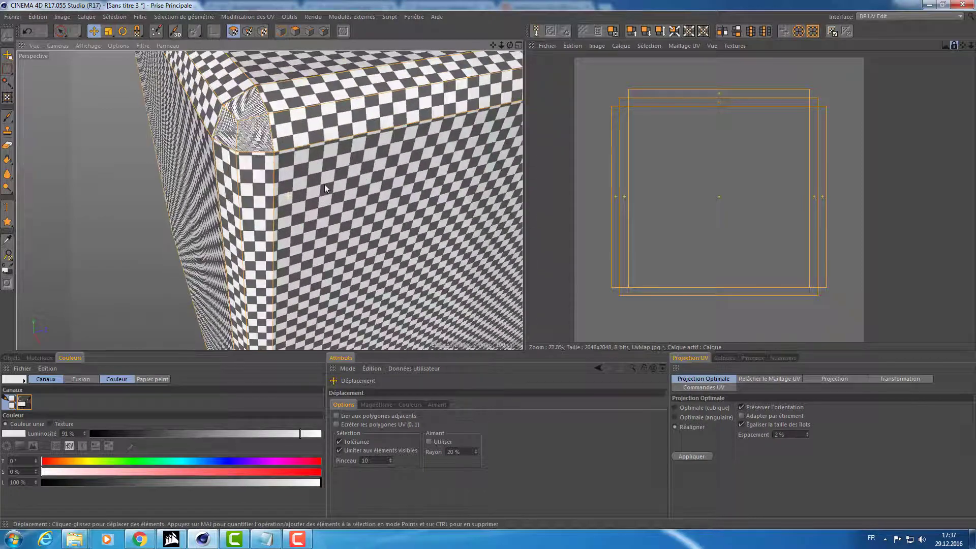
In polygon mode, select the rounded corner polygons, the top edge loop and a vertical edge
{"action": "left_click", "coordinate": [309, 31]}
{"action": "left_click_drag", "start_coordinate": [305, 168], "coordinate": [241, 128], "text": "alt"}
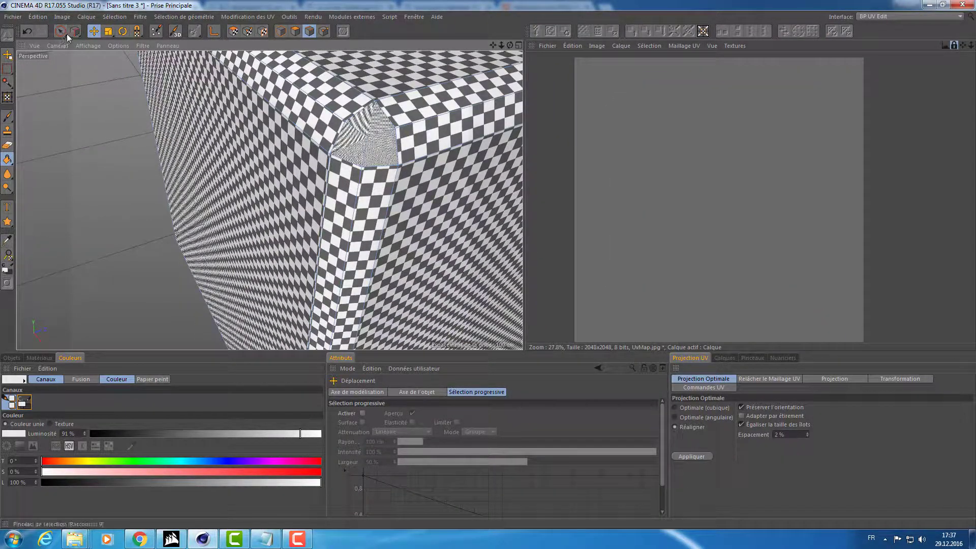
{"action": "left_click", "coordinate": [377, 136]}
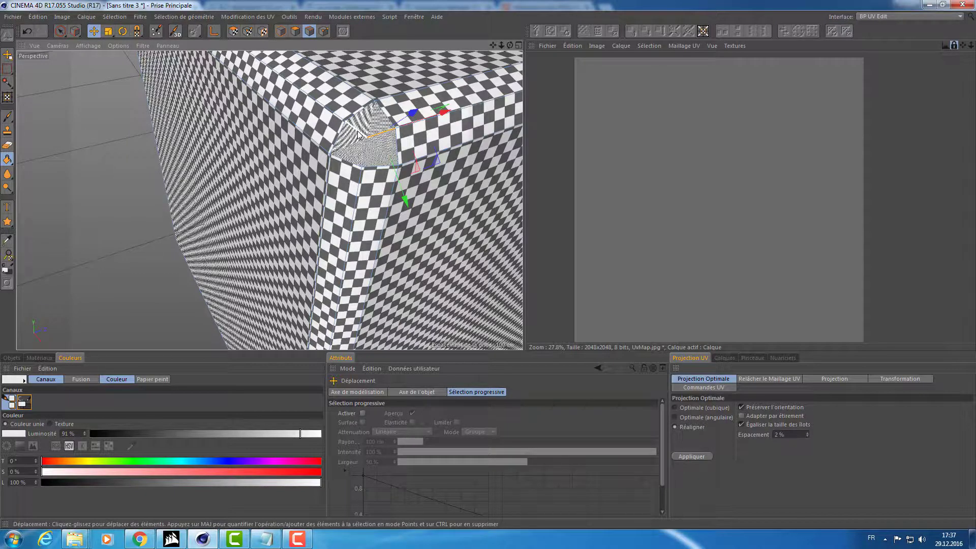
{"action": "left_click_drag", "start_coordinate": [358, 133], "coordinate": [333, 117], "text": "alt"}
{"action": "left_click", "coordinate": [433, 119]}
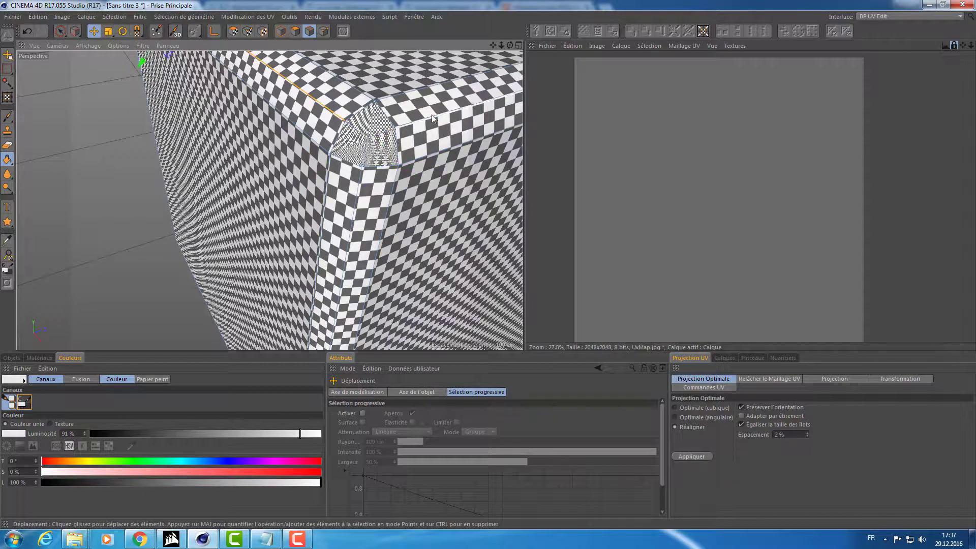
{"action": "left_click", "coordinate": [387, 138]}
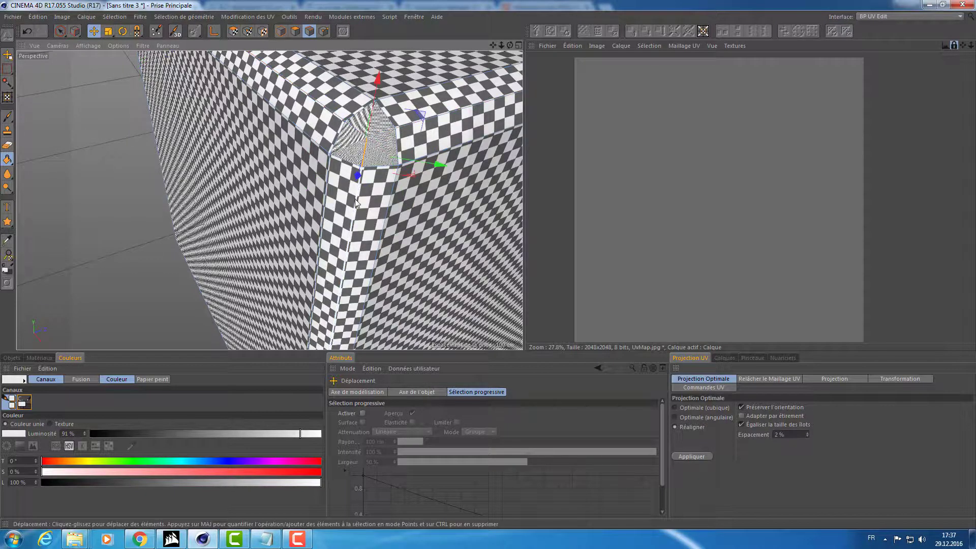
{"action": "mouse_move", "coordinate": [386, 137]}
{"action": "left_mouse_down", "text": "alt"}
{"action": "mouse_move", "coordinate": [320, 178]}
{"action": "mouse_move", "coordinate": [273, 148]}
{"action": "mouse_move", "coordinate": [443, 196]}
{"action": "mouse_move", "coordinate": [358, 174]}
{"action": "left_mouse_up", "text": "alt"}
{"action": "left_click", "coordinate": [362, 179]}
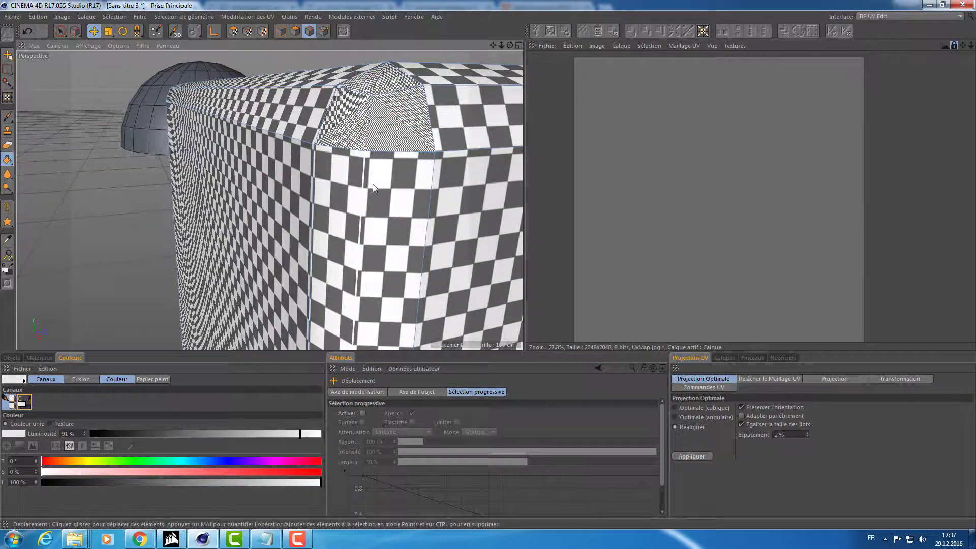
Show the ABF UV mesh relax settings and return to UV Polygons mode
{"action": "mouse_move", "coordinate": [422, 129]}
{"action": "left_mouse_down", "text": "alt"}
{"action": "mouse_move", "coordinate": [405, 199]}
{"action": "mouse_move", "coordinate": [319, 108]}
{"action": "mouse_move", "coordinate": [353, 130]}
{"action": "mouse_move", "coordinate": [424, 131]}
{"action": "mouse_move", "coordinate": [387, 149]}
{"action": "mouse_move", "coordinate": [431, 168]}
{"action": "mouse_move", "coordinate": [456, 162]}
{"action": "mouse_move", "coordinate": [453, 135]}
{"action": "mouse_move", "coordinate": [420, 175]}
{"action": "mouse_move", "coordinate": [354, 169]}
{"action": "left_mouse_up", "text": "alt"}
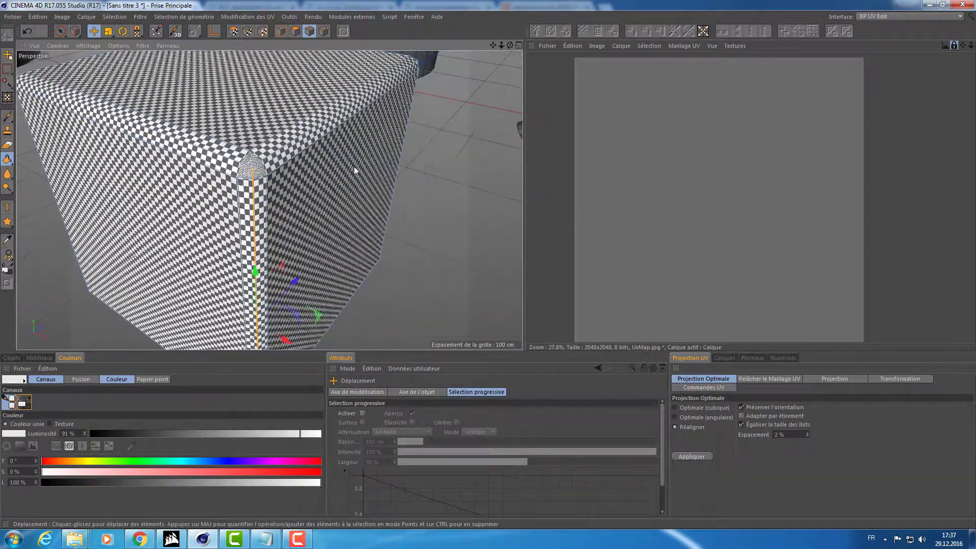
{"action": "left_click", "coordinate": [768, 379]}
{"action": "left_click", "coordinate": [232, 31]}
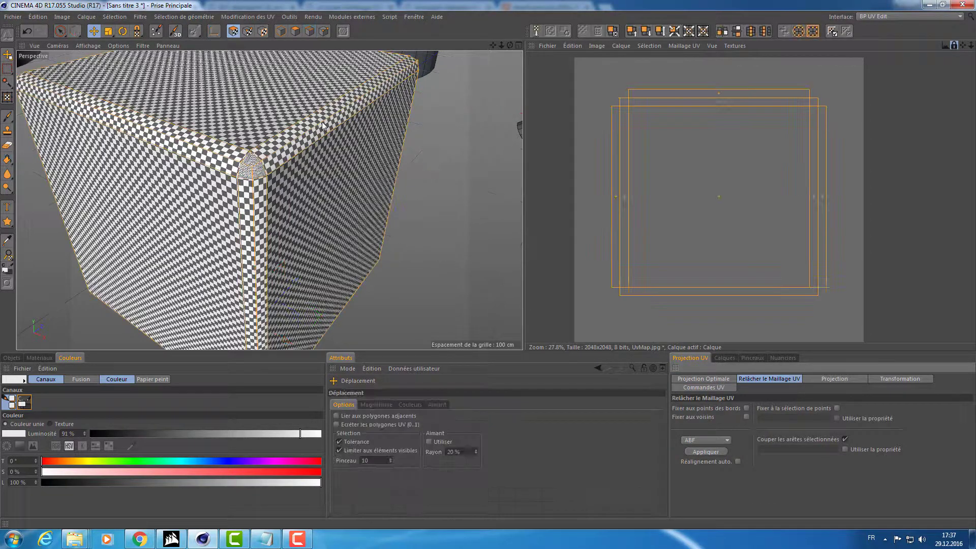
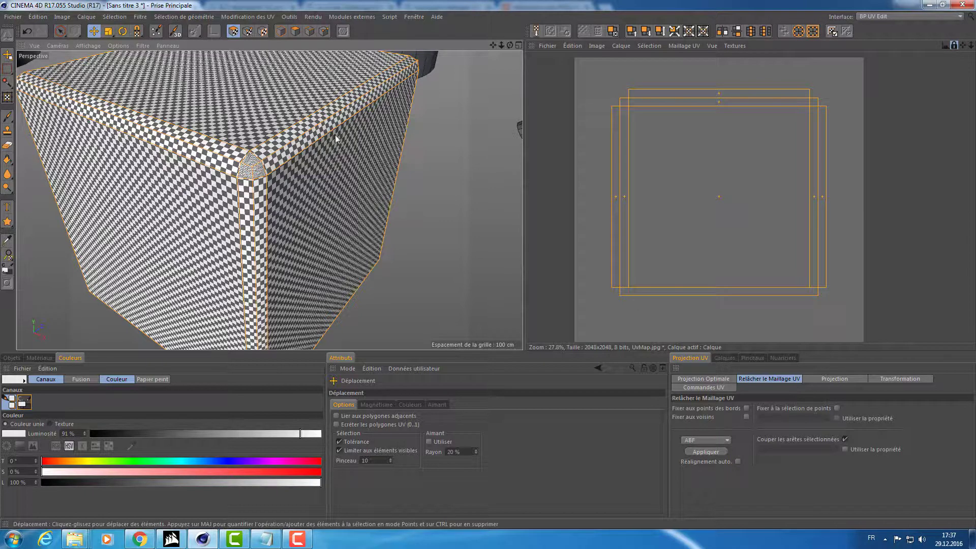
Try spherical, then cylindrical UV projections on the cube, recentering the resulting UV strips
{"action": "scroll", "coordinate": [335, 182], "scroll_direction": "down", "scroll_amount": 4}
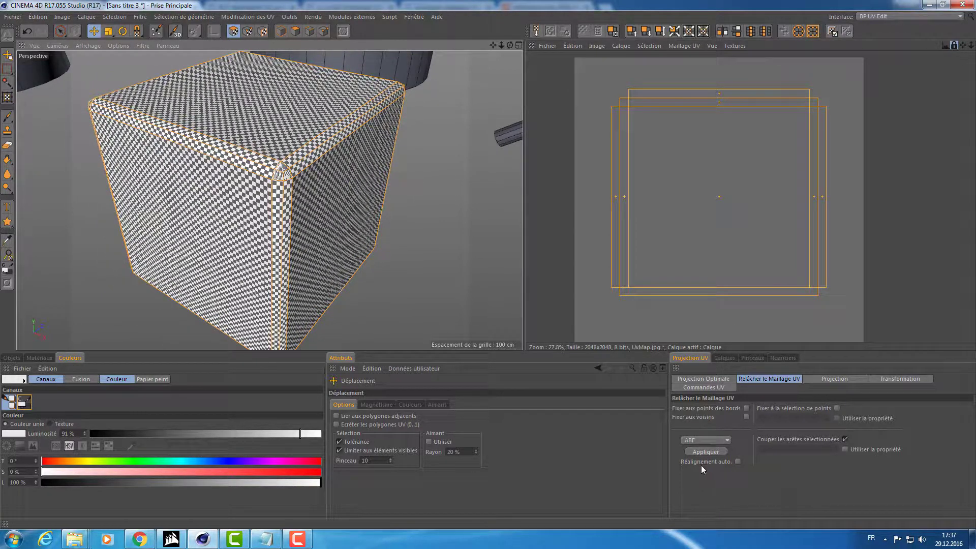
{"action": "left_click", "coordinate": [831, 379]}
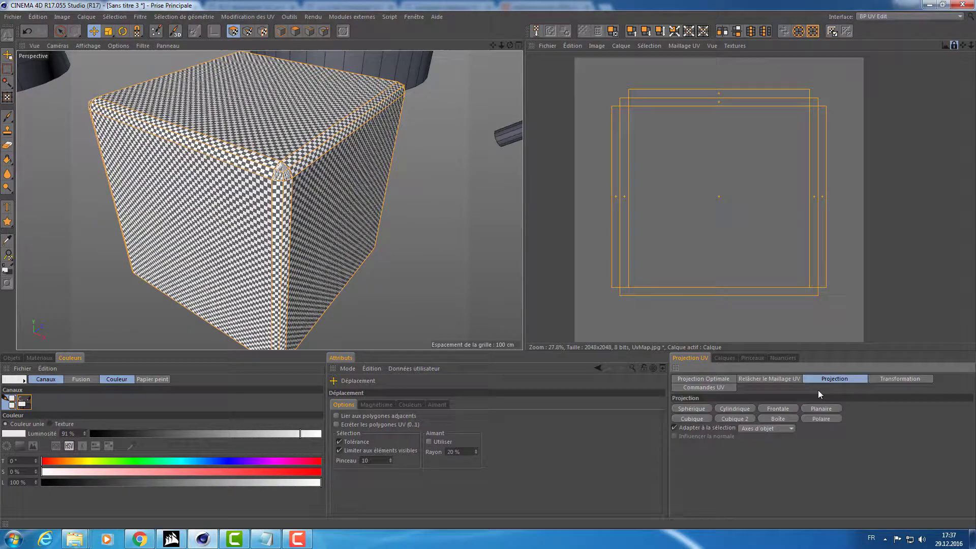
{"action": "left_click", "coordinate": [698, 410]}
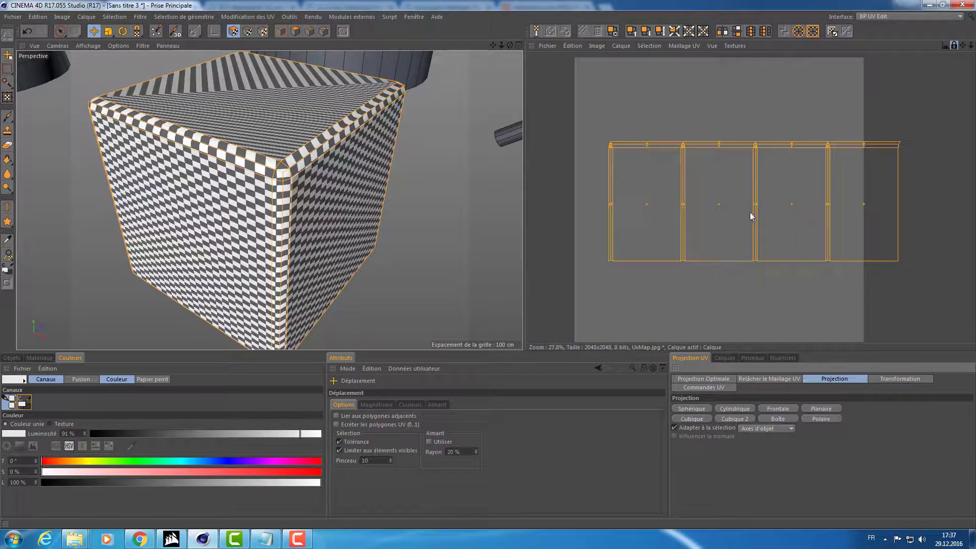
{"action": "left_click_drag", "start_coordinate": [763, 198], "coordinate": [723, 178]}
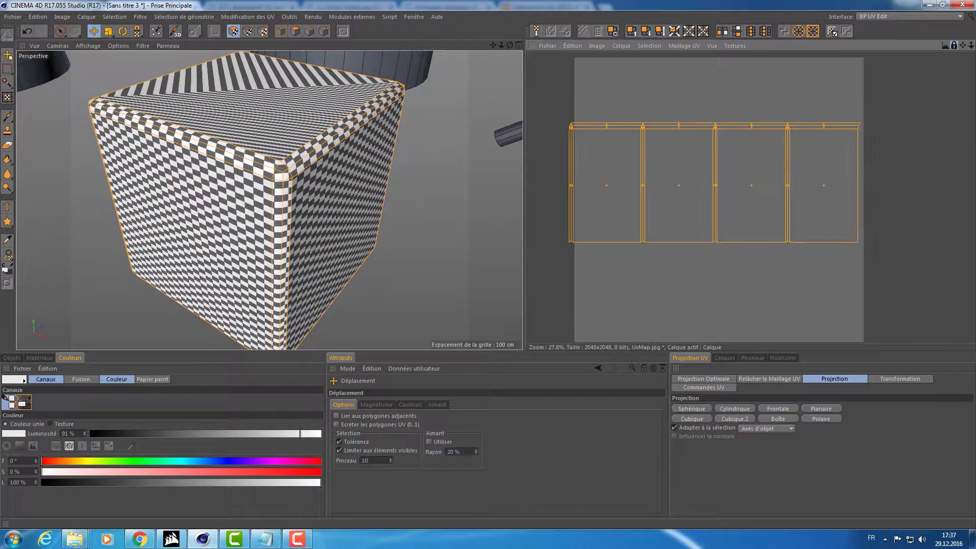
{"action": "left_click_drag", "start_coordinate": [488, 264], "coordinate": [422, 244], "text": "alt"}
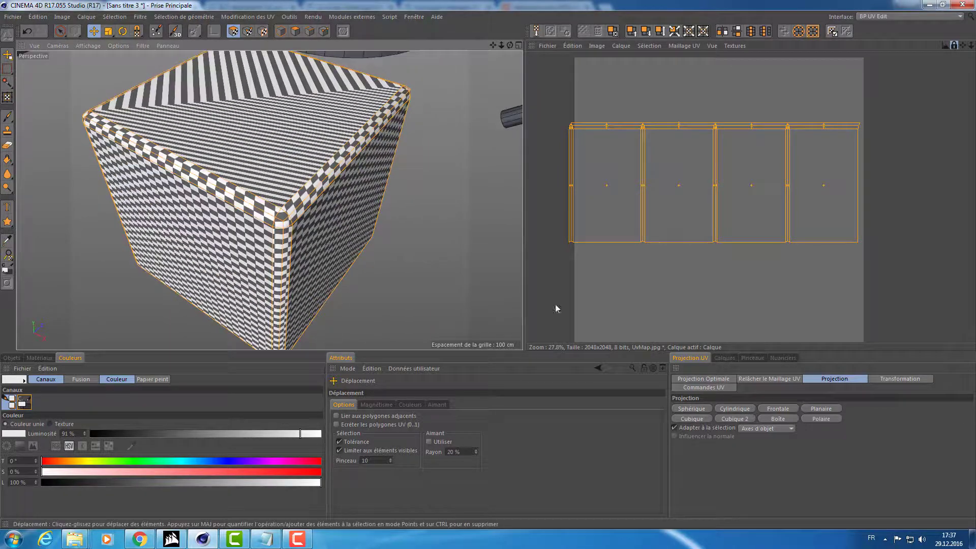
{"action": "left_click", "coordinate": [735, 410]}
{"action": "left_click_drag", "start_coordinate": [739, 220], "coordinate": [761, 253]}
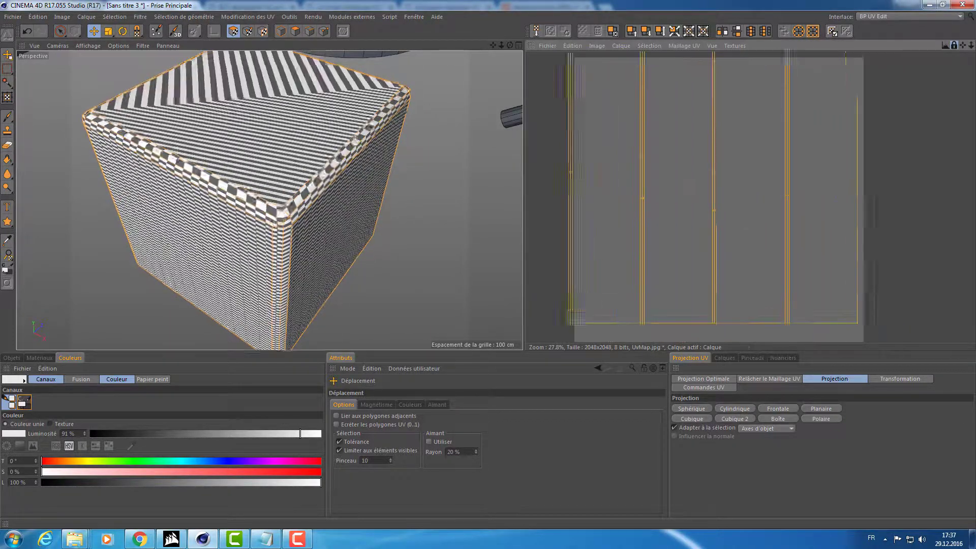
Compare frontal and box UV projections on the cube, orbiting to inspect the texture
{"action": "left_click", "coordinate": [777, 410]}
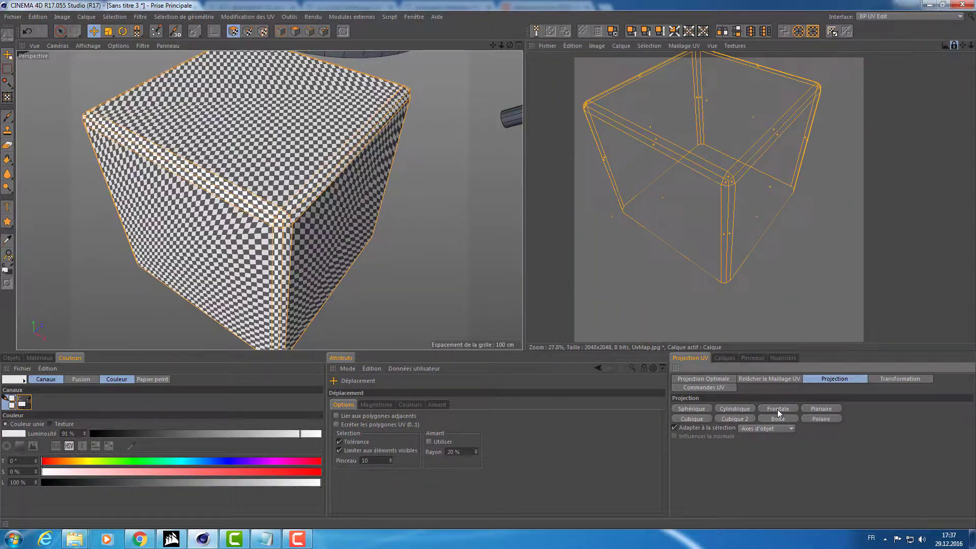
{"action": "left_click_drag", "start_coordinate": [406, 184], "coordinate": [418, 244], "text": "alt"}
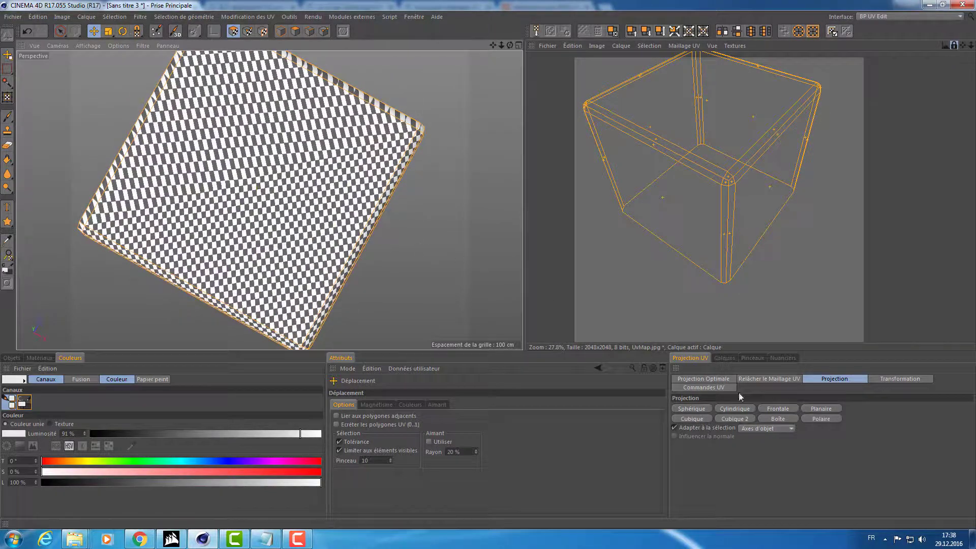
{"action": "left_click", "coordinate": [771, 419]}
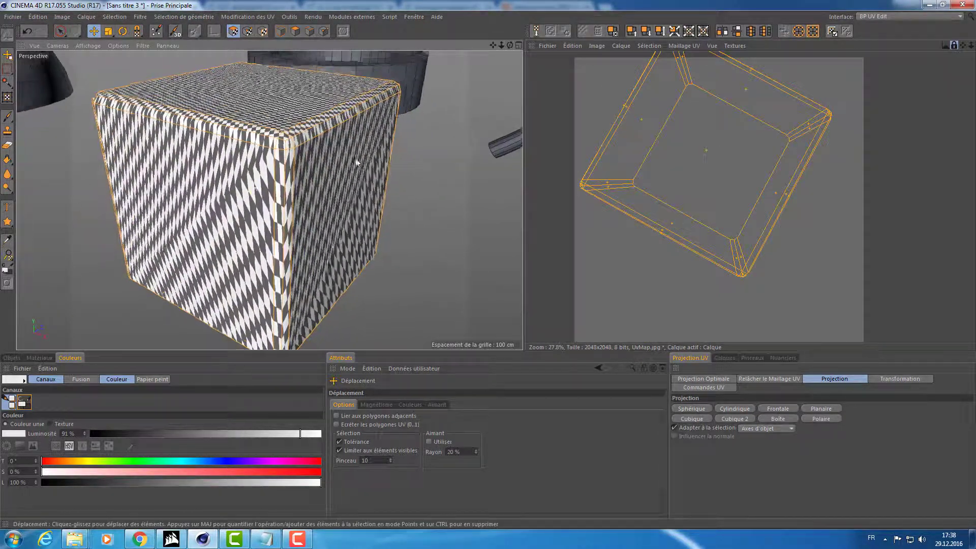
{"action": "left_click", "coordinate": [773, 410]}
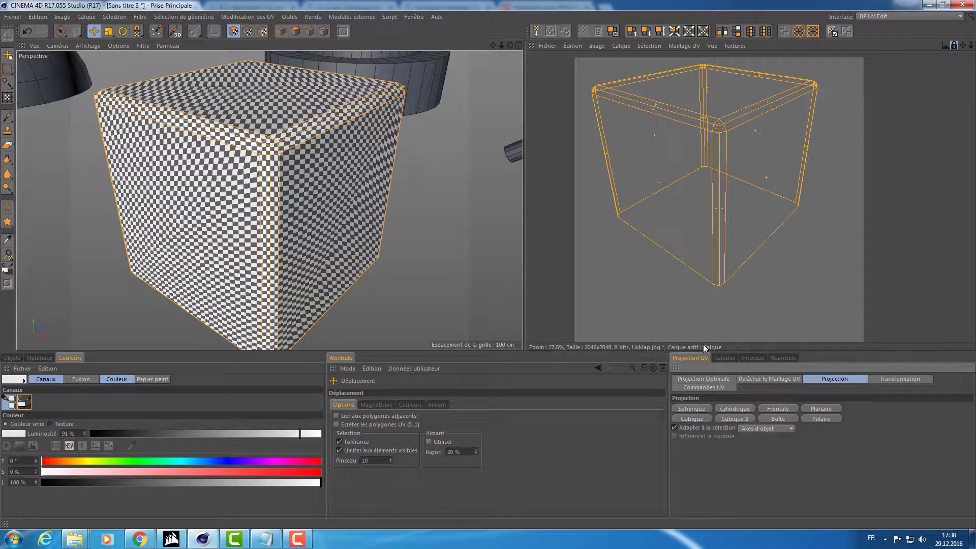
{"action": "mouse_move", "coordinate": [457, 203]}
{"action": "left_mouse_down", "text": "alt"}
{"action": "mouse_move", "coordinate": [505, 77]}
{"action": "mouse_move", "coordinate": [490, 220]}
{"action": "left_mouse_up", "text": "alt"}
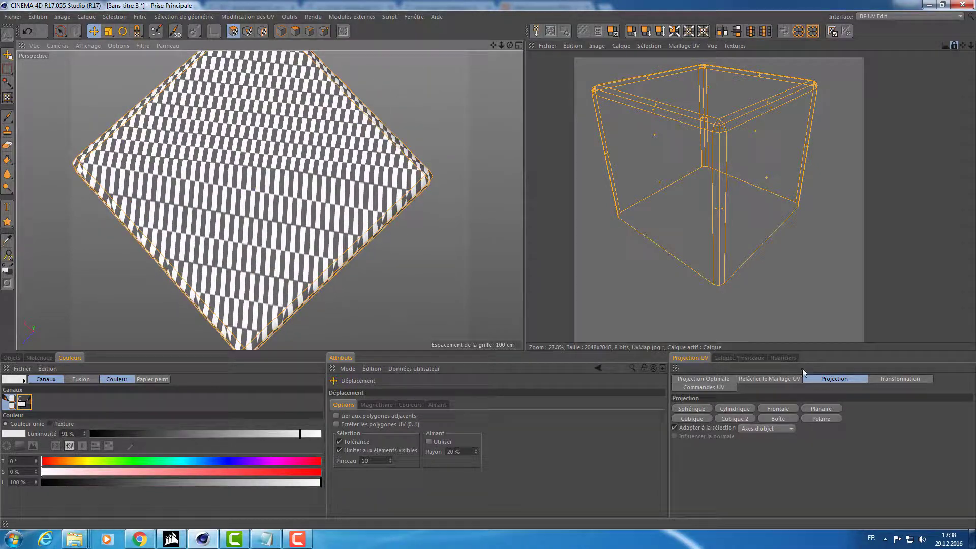
Try a planar projection, then apply the cubic projection and check the checkers
{"action": "left_click", "coordinate": [830, 410]}
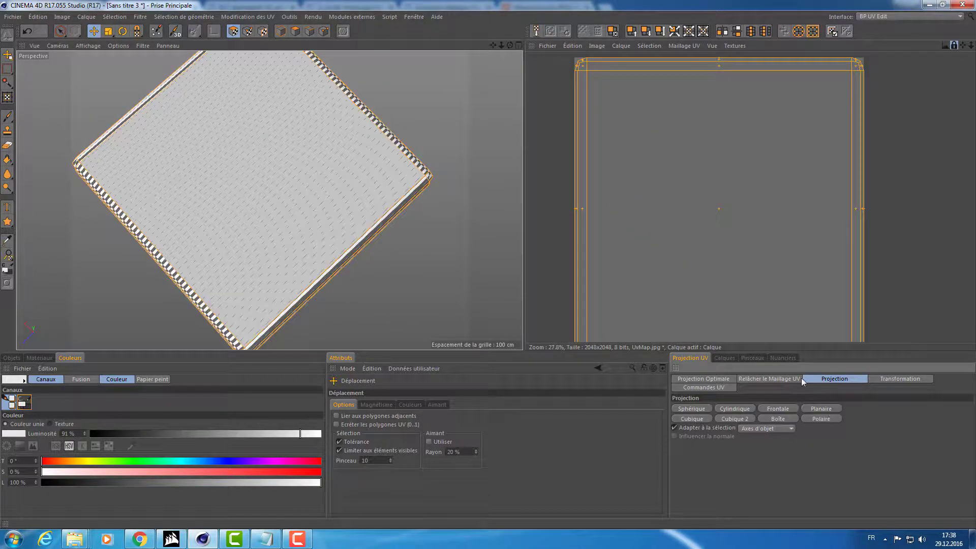
{"action": "mouse_move", "coordinate": [427, 222]}
{"action": "left_mouse_down", "text": "alt"}
{"action": "mouse_move", "coordinate": [368, 118]}
{"action": "mouse_move", "coordinate": [306, 132]}
{"action": "mouse_move", "coordinate": [254, 115]}
{"action": "mouse_move", "coordinate": [295, 127]}
{"action": "mouse_move", "coordinate": [270, 129]}
{"action": "left_mouse_up", "text": "alt"}
{"action": "scroll", "coordinate": [269, 132], "scroll_direction": "down", "scroll_amount": 3}
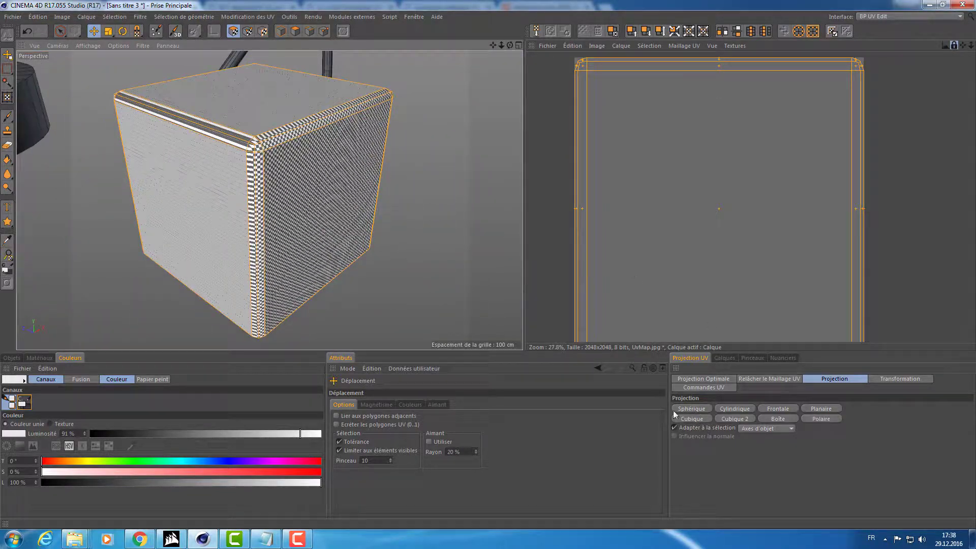
{"action": "left_click", "coordinate": [690, 420]}
{"action": "left_click_drag", "start_coordinate": [321, 214], "coordinate": [279, 199], "text": "alt"}
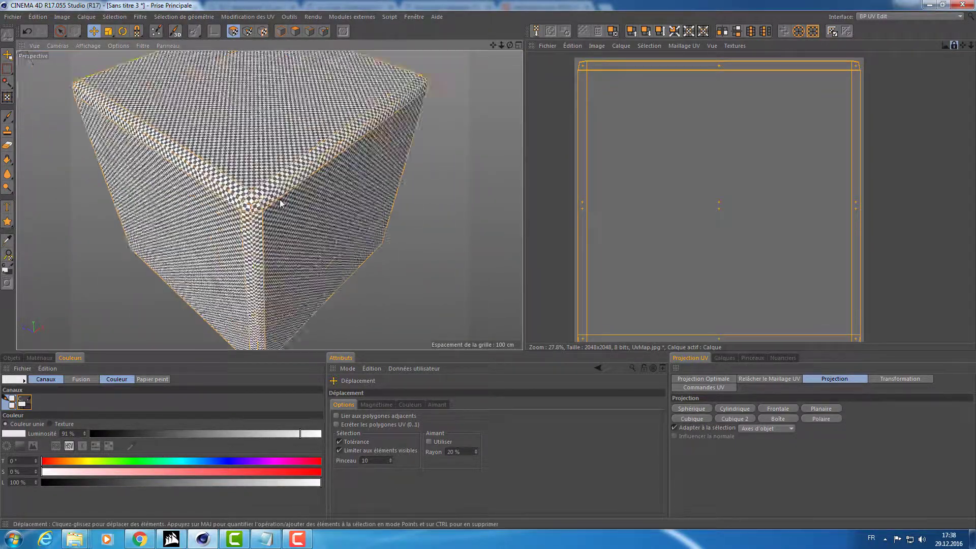
{"action": "scroll", "coordinate": [313, 198], "scroll_direction": "up", "scroll_amount": 5}
{"action": "scroll", "coordinate": [318, 198], "scroll_direction": "up", "scroll_amount": 3}
{"action": "scroll", "coordinate": [318, 199], "scroll_direction": "down", "scroll_amount": 3}
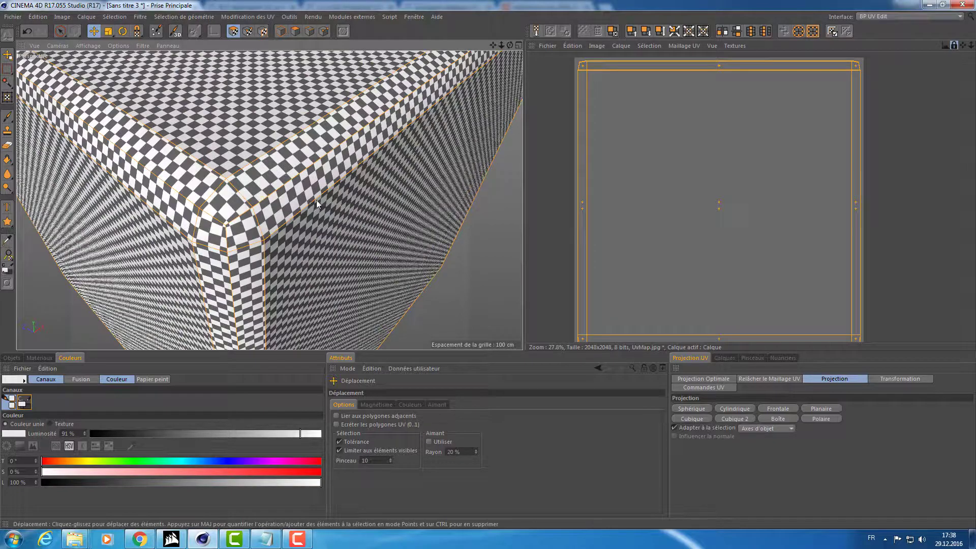
Drag one of the cube's UV faces up and to the left in the UV editor
{"action": "scroll", "coordinate": [670, 220], "scroll_direction": "down", "scroll_amount": 2}
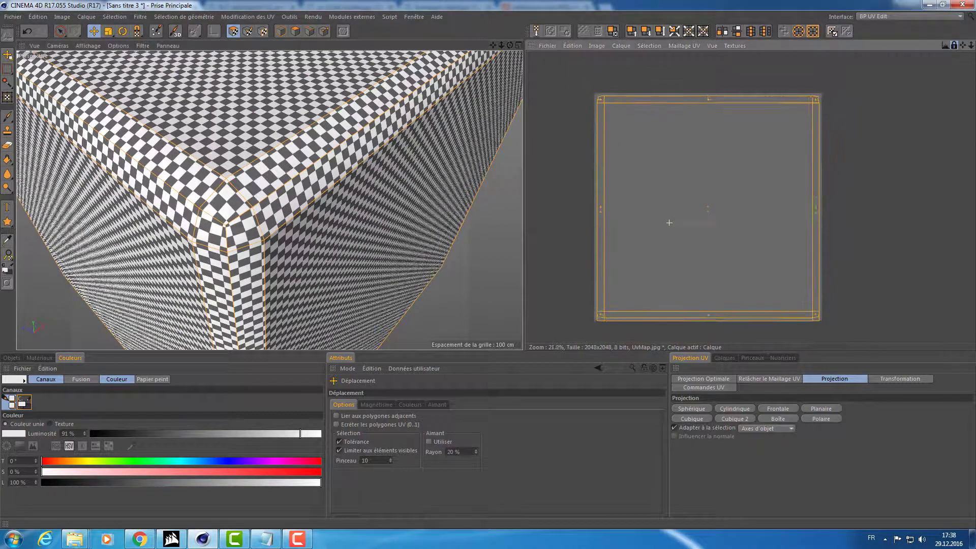
{"action": "scroll", "coordinate": [669, 220], "scroll_direction": "down", "scroll_amount": 1}
{"action": "mouse_move", "coordinate": [402, 207]}
{"action": "left_mouse_down", "text": "alt"}
{"action": "mouse_move", "coordinate": [264, 175]}
{"action": "mouse_move", "coordinate": [265, 203]}
{"action": "left_mouse_up", "text": "alt"}
{"action": "scroll", "coordinate": [359, 211], "scroll_direction": "up", "scroll_amount": 2}
{"action": "left_click_drag", "start_coordinate": [355, 212], "coordinate": [326, 219], "text": "alt"}
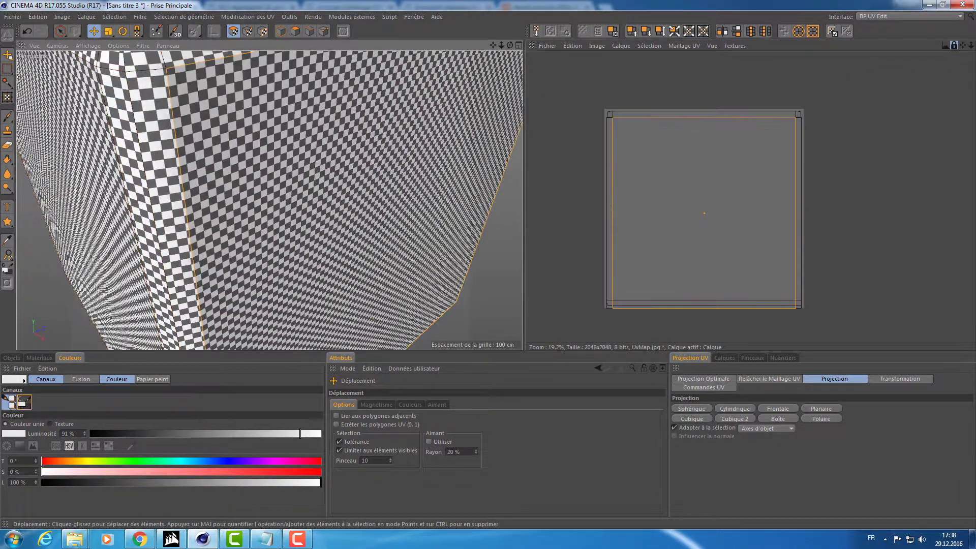
{"action": "mouse_move", "coordinate": [701, 239]}
{"action": "left_mouse_down"}
{"action": "mouse_move", "coordinate": [612, 222]}
{"action": "mouse_move", "coordinate": [646, 180]}
{"action": "left_mouse_up"}
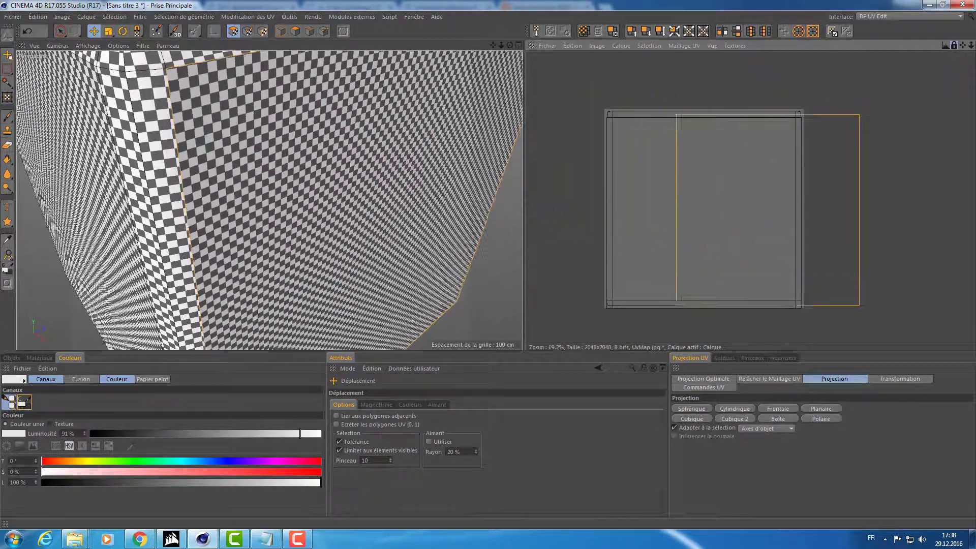
Drag a second UV face down and right, then select all UV polygons
{"action": "left_click_drag", "start_coordinate": [416, 199], "coordinate": [395, 200], "text": "alt"}
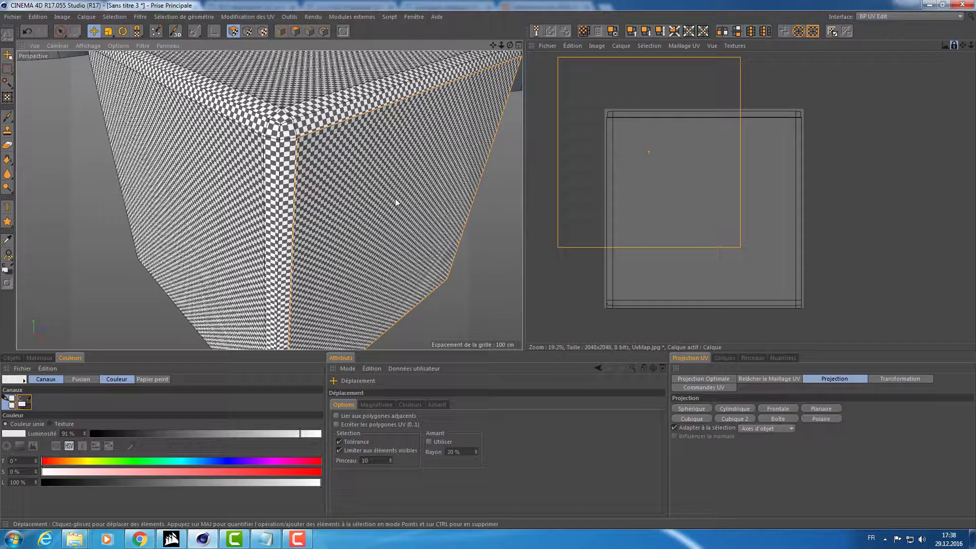
{"action": "left_click", "coordinate": [655, 253]}
{"action": "left_click_drag", "start_coordinate": [655, 253], "coordinate": [695, 259]}
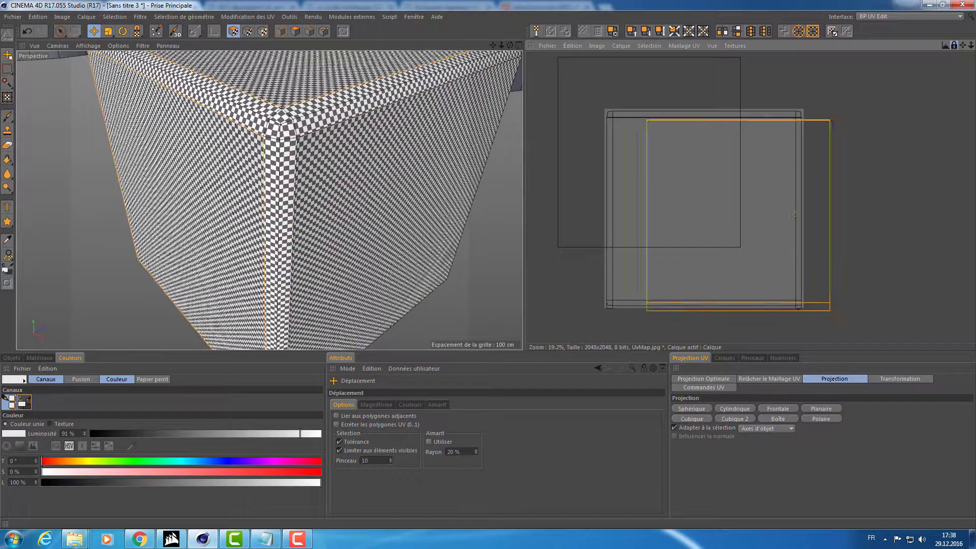
{"action": "left_click", "coordinate": [664, 273]}
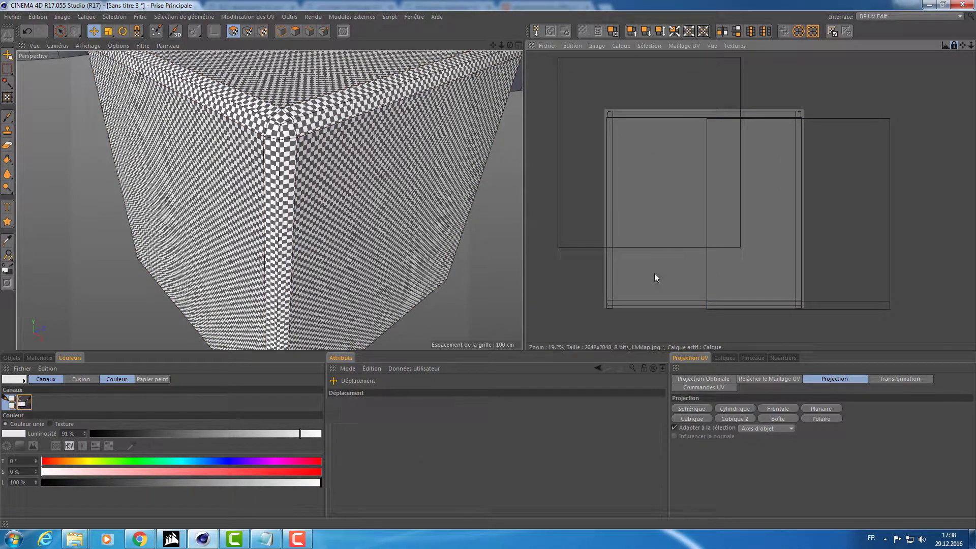
{"action": "left_click", "coordinate": [727, 197]}
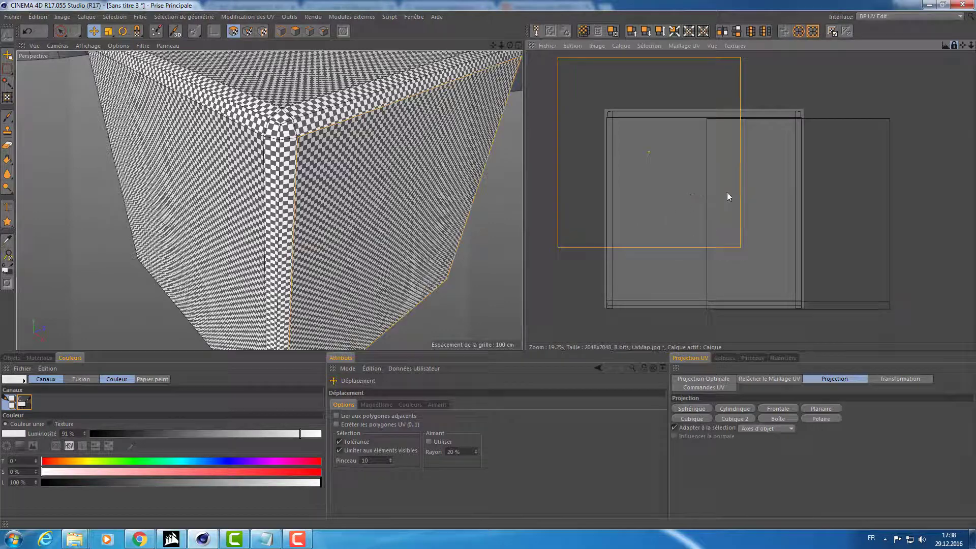
{"action": "left_click", "coordinate": [721, 257]}
{"action": "left_click", "coordinate": [682, 251]}
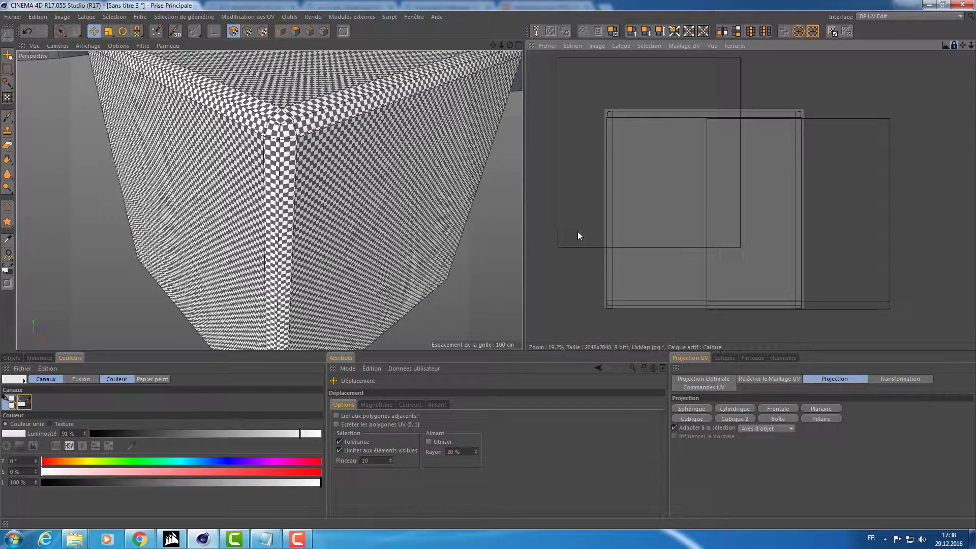
{"action": "key", "text": "ctrl+a"}
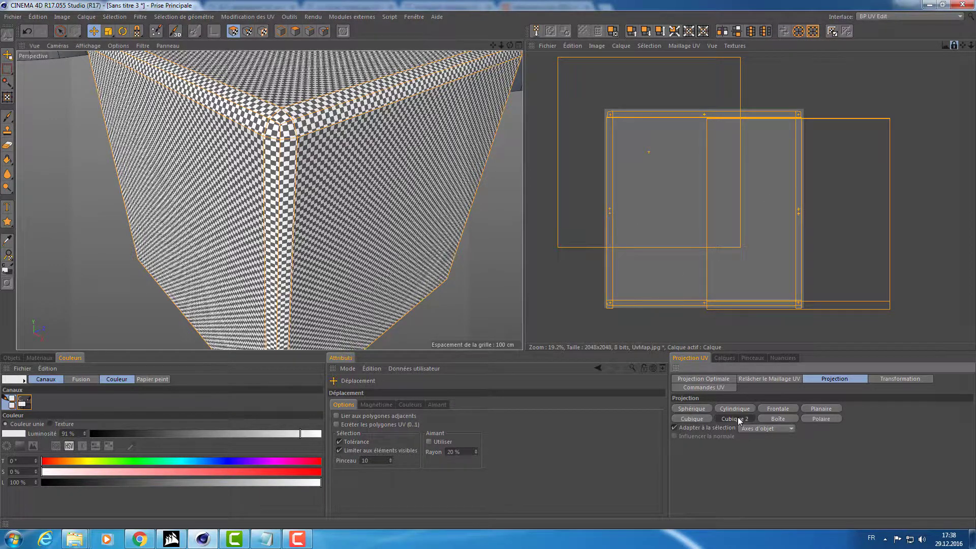
Reproject the UVs as an unfolded cube cross, then move and scale the UV islands
{"action": "left_click", "coordinate": [738, 419]}
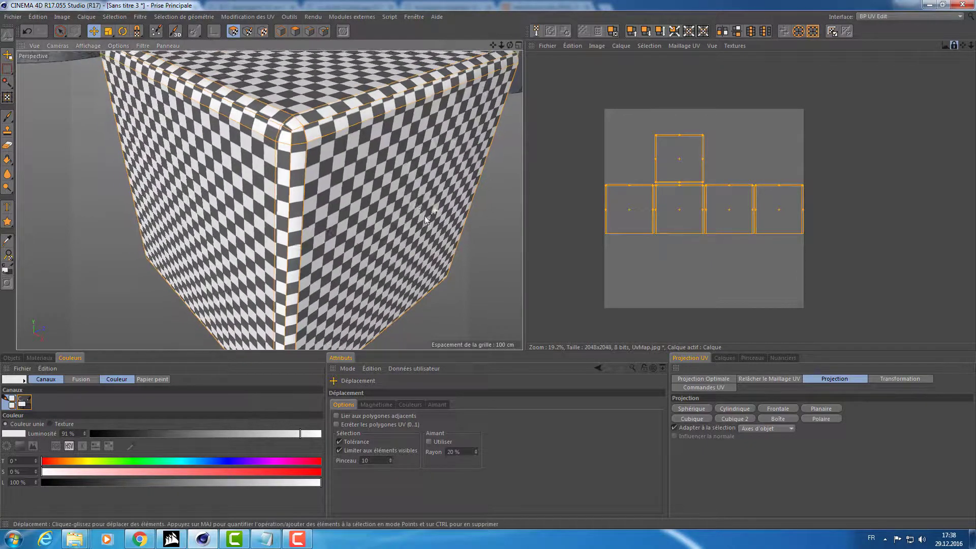
{"action": "left_click_drag", "start_coordinate": [356, 214], "coordinate": [398, 212], "text": "alt"}
{"action": "mouse_move", "coordinate": [325, 203]}
{"action": "left_mouse_down", "text": "alt"}
{"action": "mouse_move", "coordinate": [305, 214]}
{"action": "mouse_move", "coordinate": [265, 204]}
{"action": "mouse_move", "coordinate": [284, 204]}
{"action": "left_mouse_up", "text": "alt"}
{"action": "left_click_drag", "start_coordinate": [356, 168], "coordinate": [397, 148], "text": "alt"}
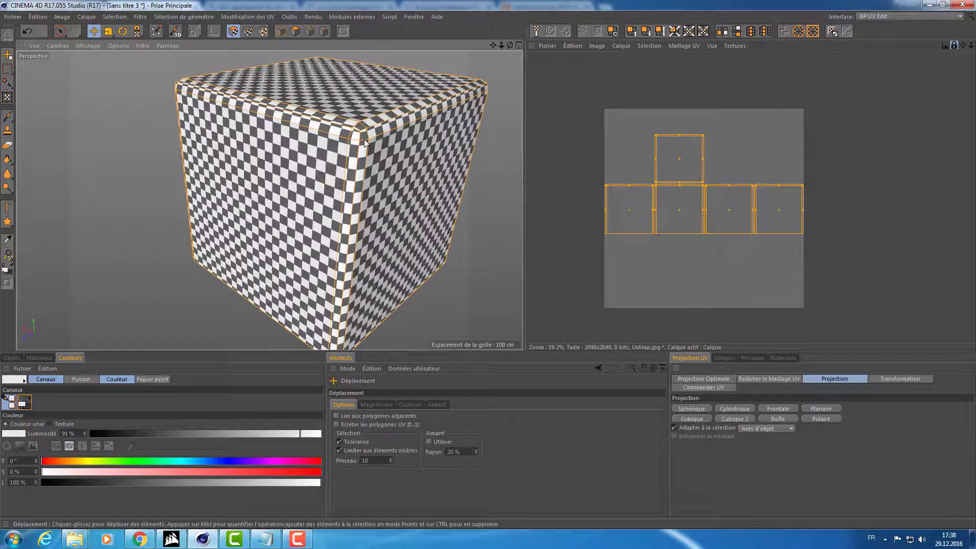
{"action": "scroll", "coordinate": [401, 142], "scroll_direction": "up", "scroll_amount": 3}
{"action": "scroll", "coordinate": [390, 163], "scroll_direction": "up", "scroll_amount": 3}
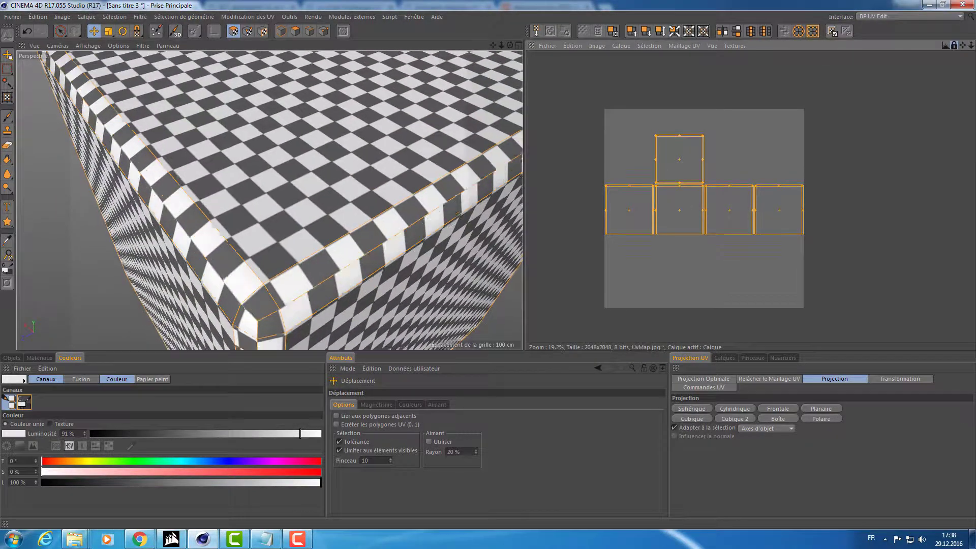
{"action": "left_click_drag", "start_coordinate": [628, 192], "coordinate": [623, 199]}
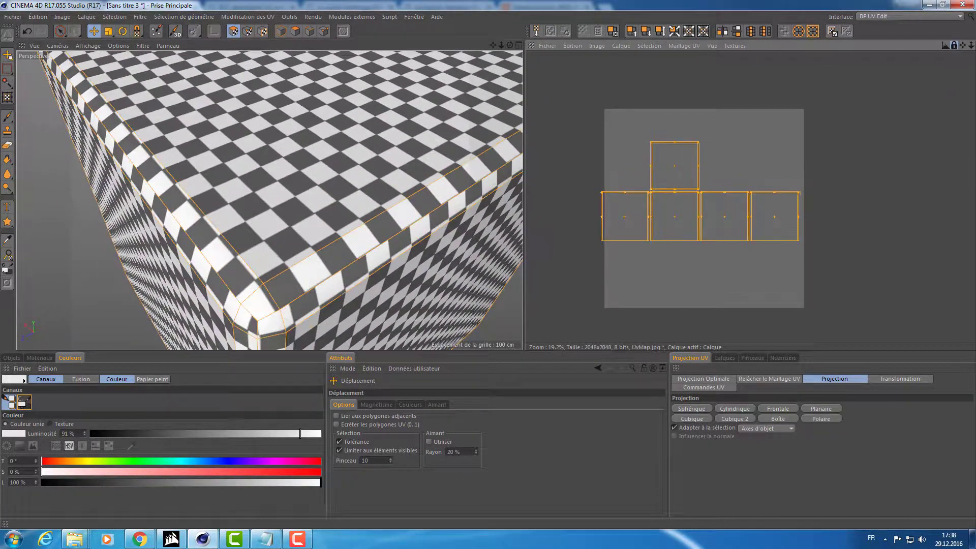
{"action": "key", "text": "t"}
{"action": "mouse_move", "coordinate": [681, 208]}
{"action": "left_mouse_down"}
{"action": "mouse_move", "coordinate": [693, 194]}
{"action": "mouse_move", "coordinate": [681, 204]}
{"action": "left_mouse_up"}
{"action": "left_click_drag", "start_coordinate": [264, 203], "coordinate": [514, 231], "text": "alt"}
{"action": "scroll", "coordinate": [301, 206], "scroll_direction": "down", "scroll_amount": 5}
Reproject the UVs again and scale the islands up about four times
{"action": "left_click", "coordinate": [788, 420]}
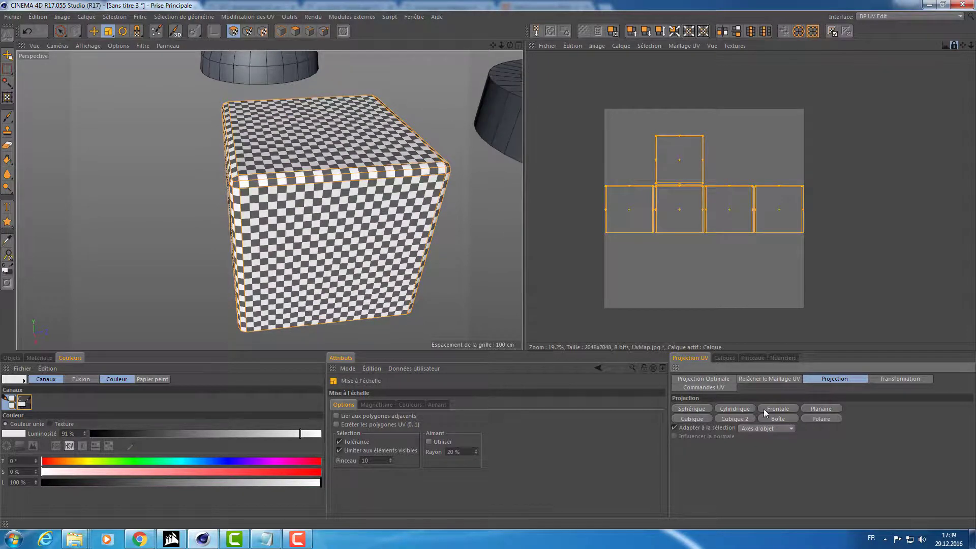
{"action": "scroll", "coordinate": [398, 209], "scroll_direction": "up", "scroll_amount": 3}
{"action": "scroll", "coordinate": [398, 209], "scroll_direction": "up", "scroll_amount": 3}
{"action": "scroll", "coordinate": [398, 209], "scroll_direction": "up", "scroll_amount": 2}
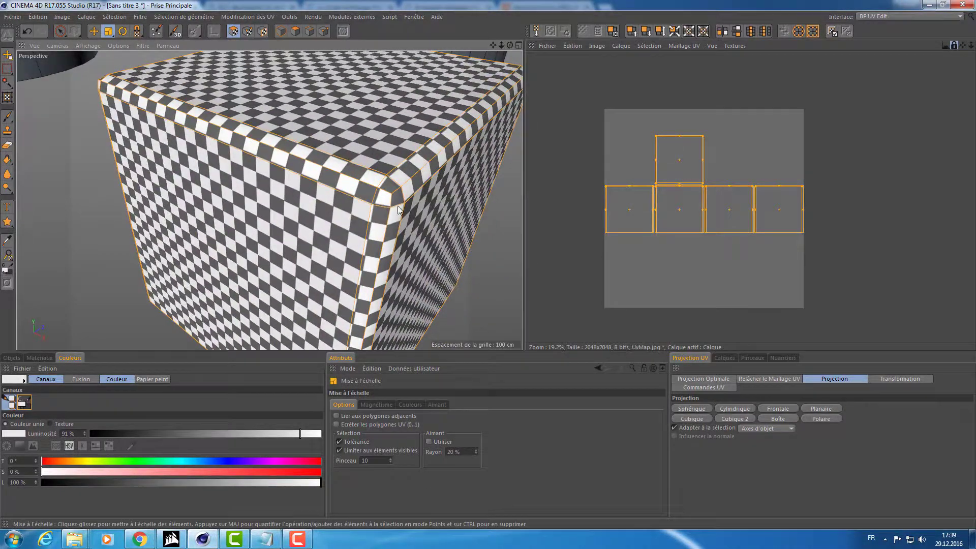
{"action": "scroll", "coordinate": [407, 206], "scroll_direction": "up", "scroll_amount": 2}
{"action": "scroll", "coordinate": [417, 203], "scroll_direction": "up", "scroll_amount": 2}
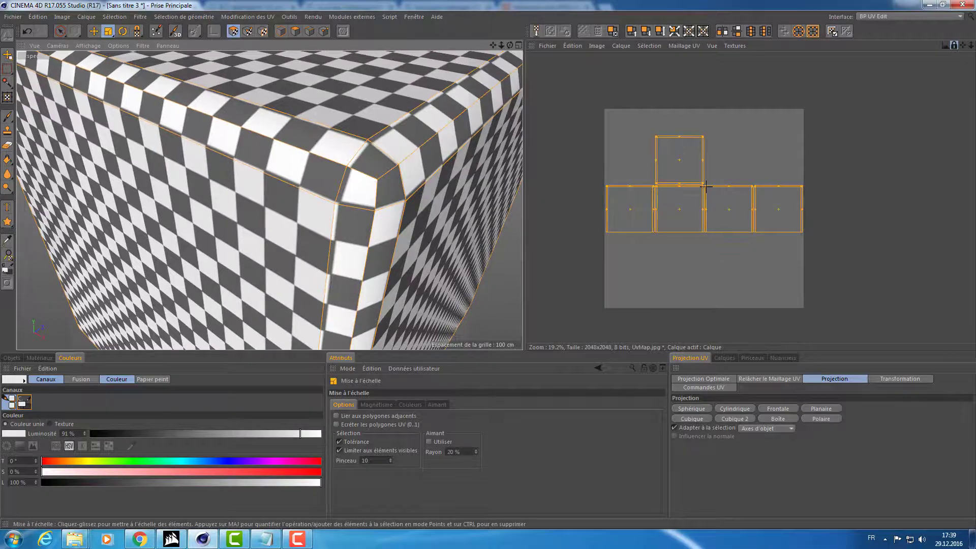
{"action": "left_click_drag", "start_coordinate": [706, 187], "coordinate": [706, 188]}
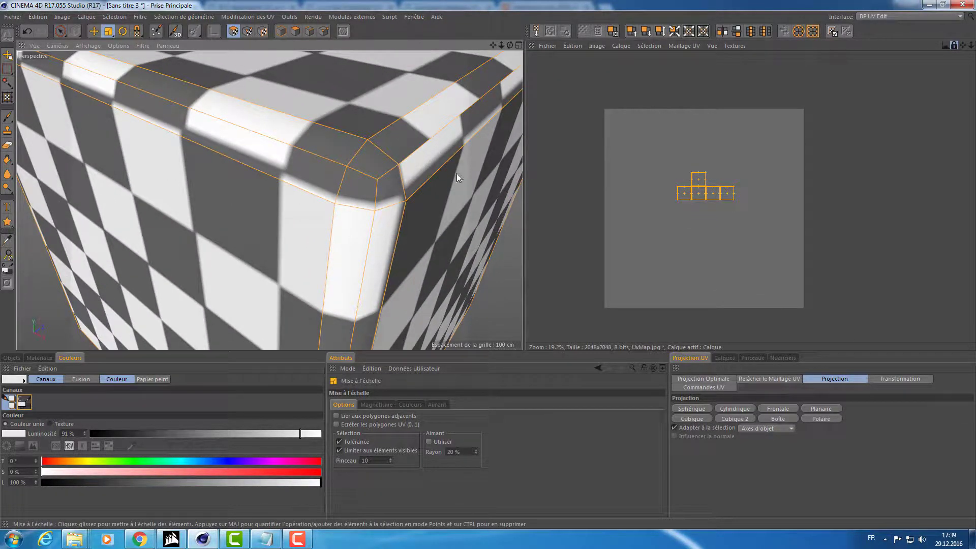
{"action": "left_click_drag", "start_coordinate": [457, 174], "coordinate": [388, 165], "text": "alt"}
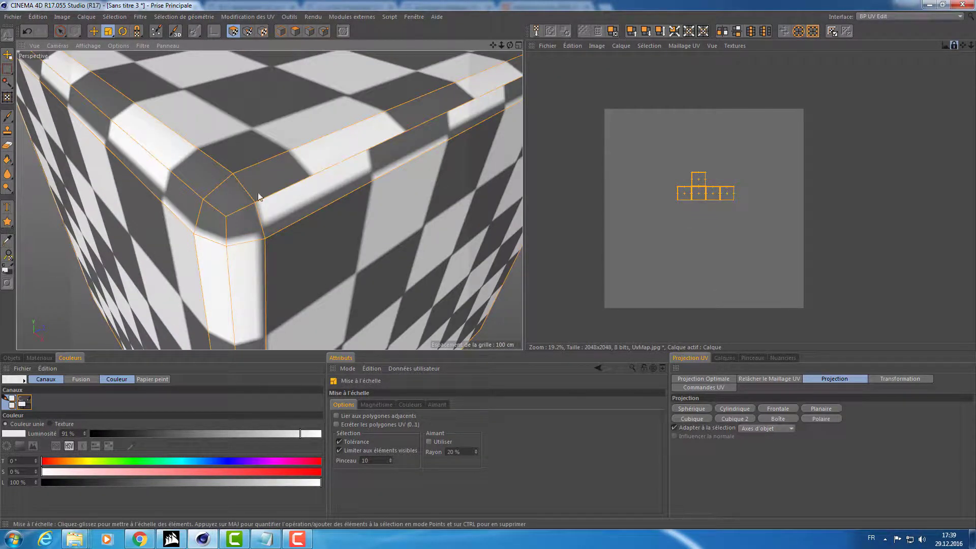
{"action": "left_click_drag", "start_coordinate": [711, 190], "coordinate": [703, 220]}
Project the UVs flat from above, then reproject them with Cubique 2 as a face cross
{"action": "left_click", "coordinate": [821, 408]}
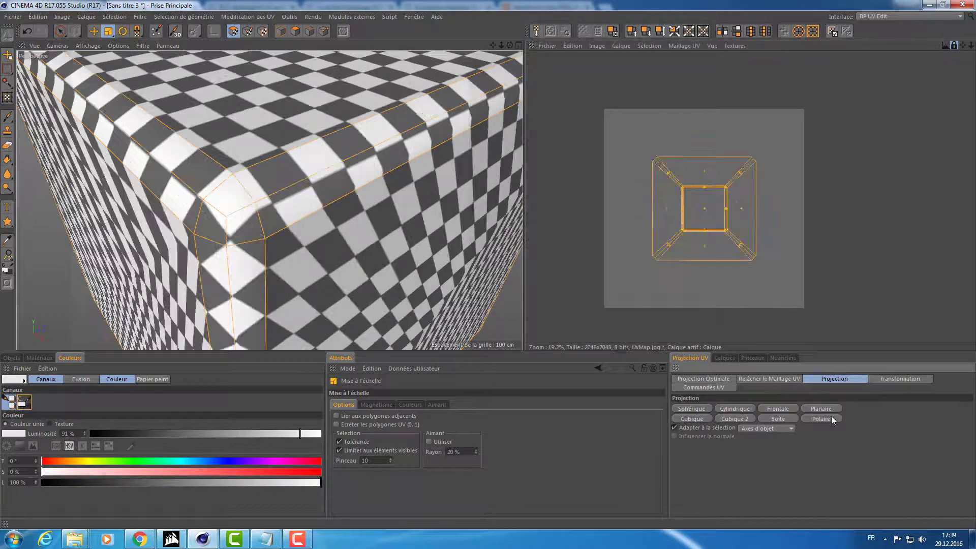
{"action": "scroll", "coordinate": [335, 163], "scroll_direction": "down", "scroll_amount": 5}
{"action": "mouse_move", "coordinate": [334, 163]}
{"action": "left_mouse_down", "text": "alt"}
{"action": "mouse_move", "coordinate": [500, 146]}
{"action": "mouse_move", "coordinate": [473, 191]}
{"action": "mouse_move", "coordinate": [331, 183]}
{"action": "mouse_move", "coordinate": [331, 223]}
{"action": "mouse_move", "coordinate": [465, 199]}
{"action": "left_mouse_up", "text": "alt"}
{"action": "left_click", "coordinate": [742, 421]}
{"action": "scroll", "coordinate": [465, 198], "scroll_direction": "up", "scroll_amount": 5}
{"action": "scroll", "coordinate": [665, 203], "scroll_direction": "up", "scroll_amount": 2}
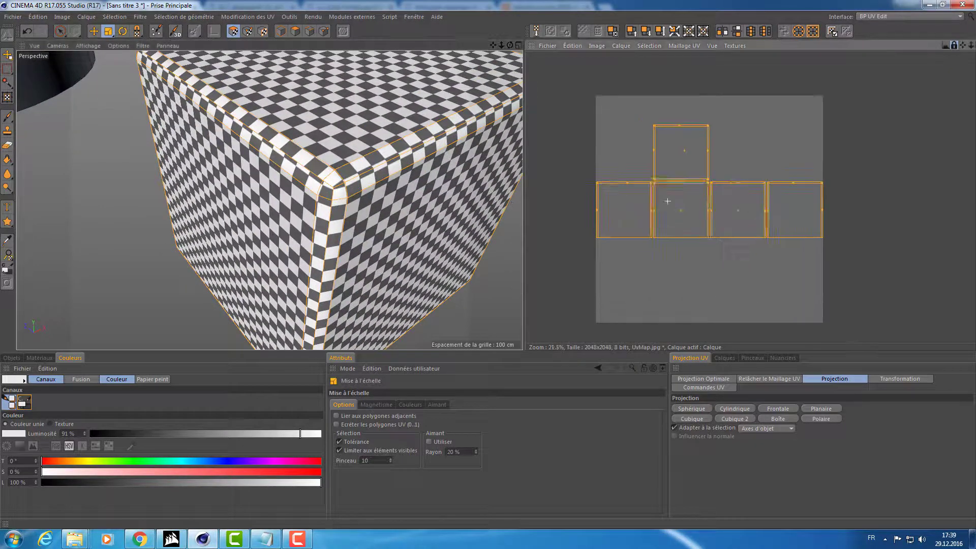
{"action": "scroll", "coordinate": [665, 202], "scroll_direction": "up", "scroll_amount": 3}
{"action": "scroll", "coordinate": [661, 201], "scroll_direction": "up", "scroll_amount": 3}
{"action": "scroll", "coordinate": [719, 273], "scroll_direction": "up", "scroll_amount": 2}
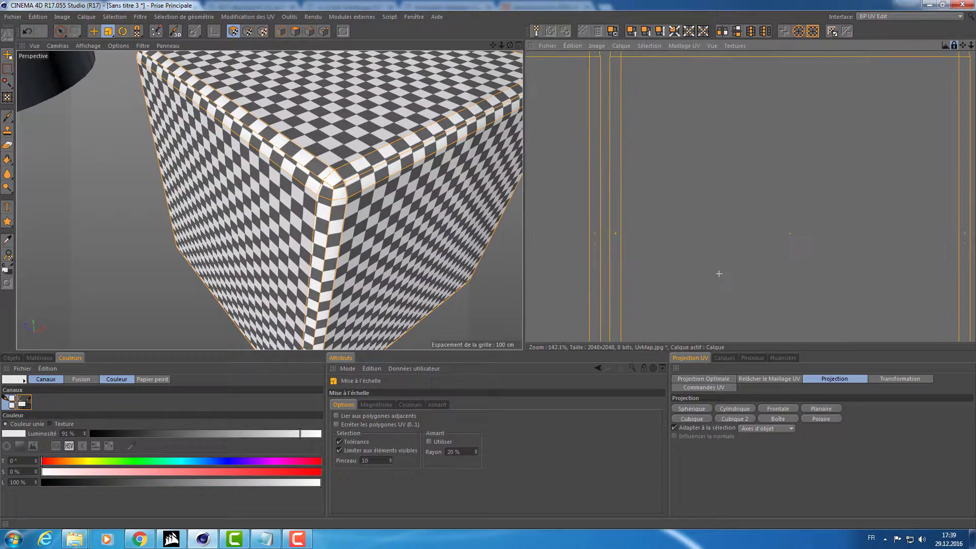
Apply the Cubique projection so all faces share one square, then scale it down centrally
{"action": "left_click", "coordinate": [716, 420]}
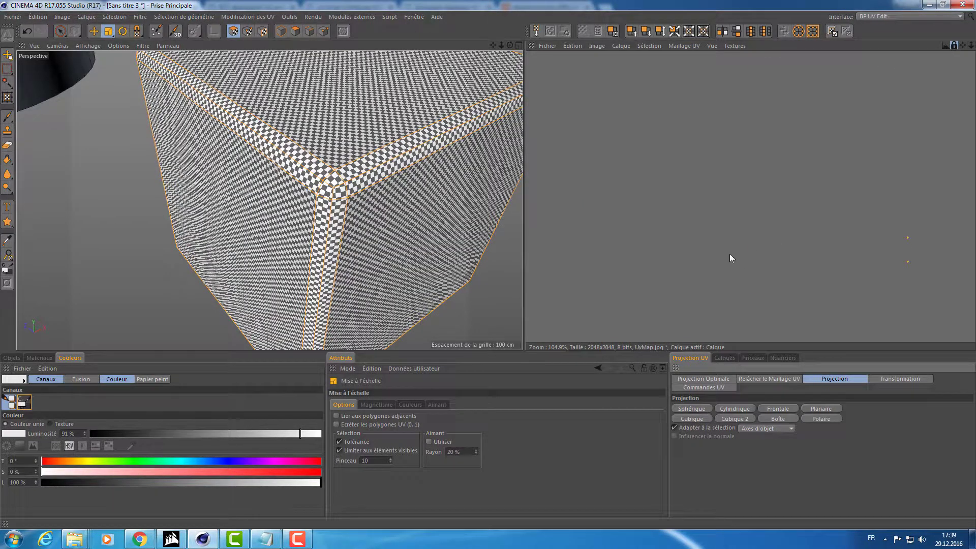
{"action": "scroll", "coordinate": [731, 259], "scroll_direction": "down", "scroll_amount": 3}
{"action": "scroll", "coordinate": [731, 258], "scroll_direction": "down", "scroll_amount": 3}
{"action": "scroll", "coordinate": [731, 244], "scroll_direction": "down", "scroll_amount": 3}
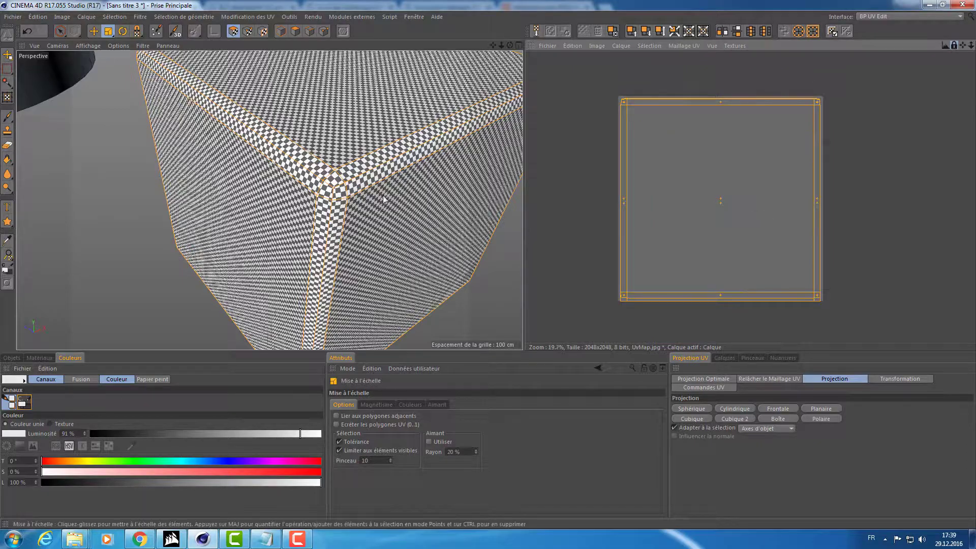
{"action": "left_click_drag", "start_coordinate": [384, 198], "coordinate": [356, 152], "text": "alt"}
{"action": "mouse_move", "coordinate": [724, 200]}
{"action": "left_mouse_down"}
{"action": "mouse_move", "coordinate": [720, 164]}
{"action": "mouse_move", "coordinate": [752, 165]}
{"action": "left_mouse_up"}
{"action": "mouse_move", "coordinate": [305, 203]}
{"action": "left_mouse_down", "text": "alt"}
{"action": "mouse_move", "coordinate": [352, 231]}
{"action": "mouse_move", "coordinate": [335, 193]}
{"action": "mouse_move", "coordinate": [471, 208]}
{"action": "left_mouse_up", "text": "alt"}
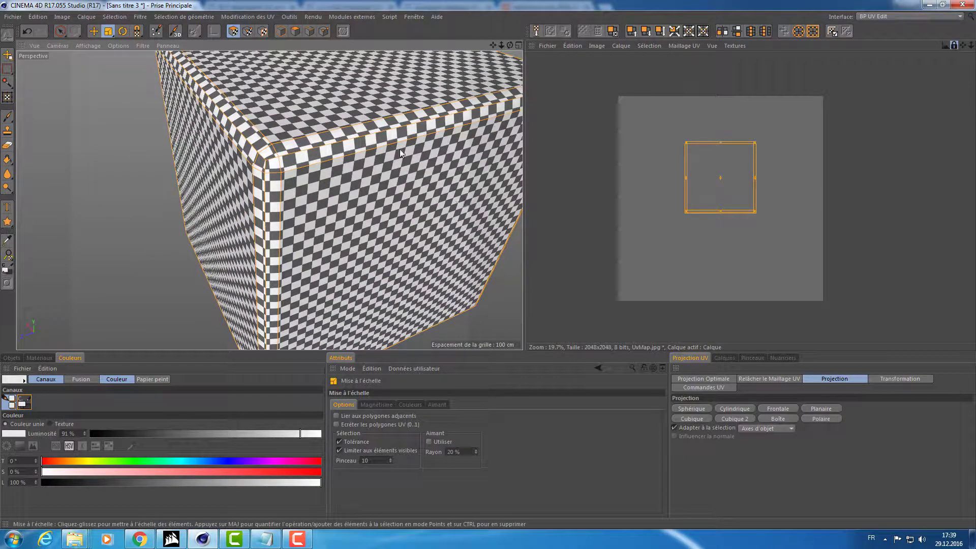
{"action": "mouse_move", "coordinate": [425, 155]}
{"action": "left_mouse_down", "text": "alt"}
{"action": "mouse_move", "coordinate": [323, 164]}
{"action": "mouse_move", "coordinate": [309, 138]}
{"action": "left_mouse_up", "text": "alt"}
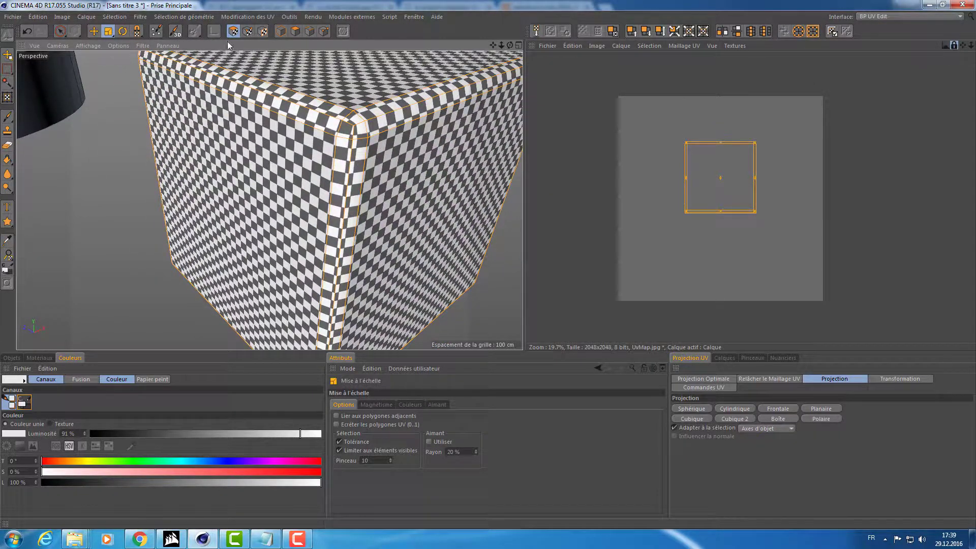
Split into four viewports and frame the cube in the top, right and front views
{"action": "middle_click", "coordinate": [394, 150]}
{"action": "key", "text": "o"}
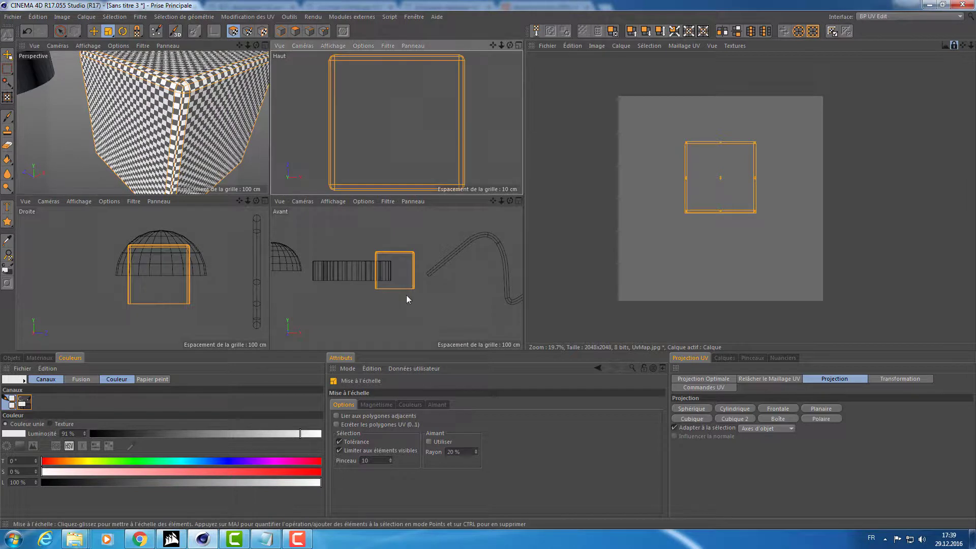
{"action": "key", "text": "o"}
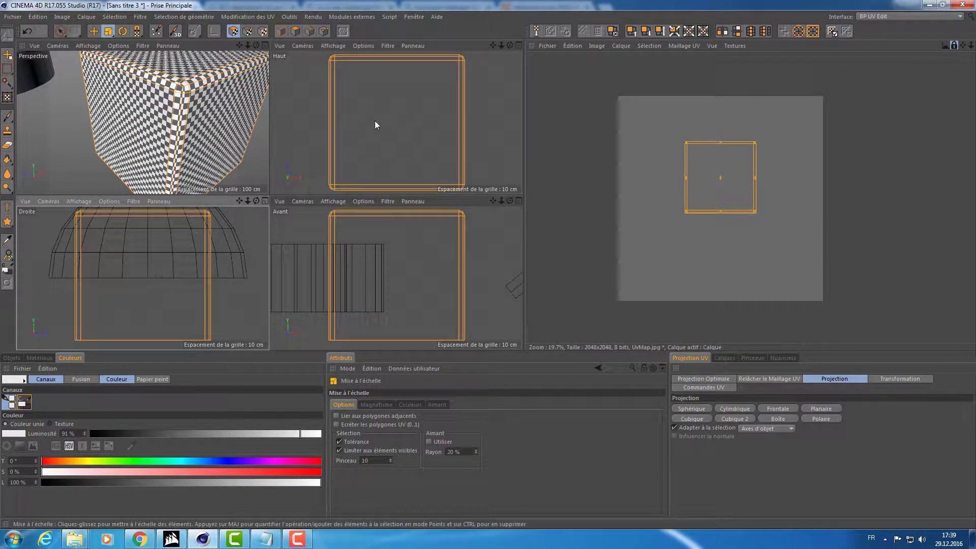
{"action": "scroll", "coordinate": [393, 154], "scroll_direction": "down", "scroll_amount": 3}
{"action": "scroll", "coordinate": [395, 261], "scroll_direction": "down", "scroll_amount": 5}
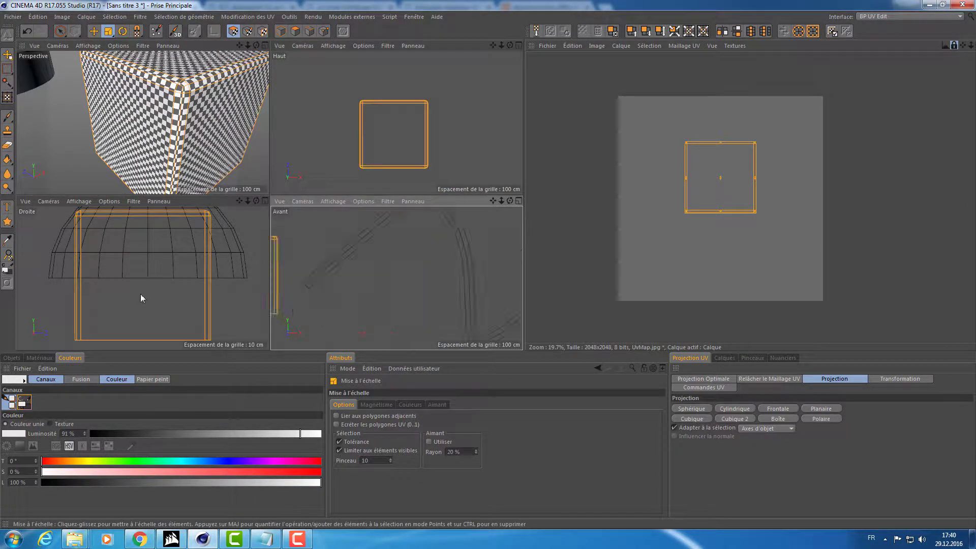
{"action": "scroll", "coordinate": [139, 291], "scroll_direction": "down", "scroll_amount": 2}
{"action": "scroll", "coordinate": [139, 291], "scroll_direction": "down", "scroll_amount": 1}
{"action": "scroll", "coordinate": [471, 131], "scroll_direction": "down", "scroll_amount": 3}
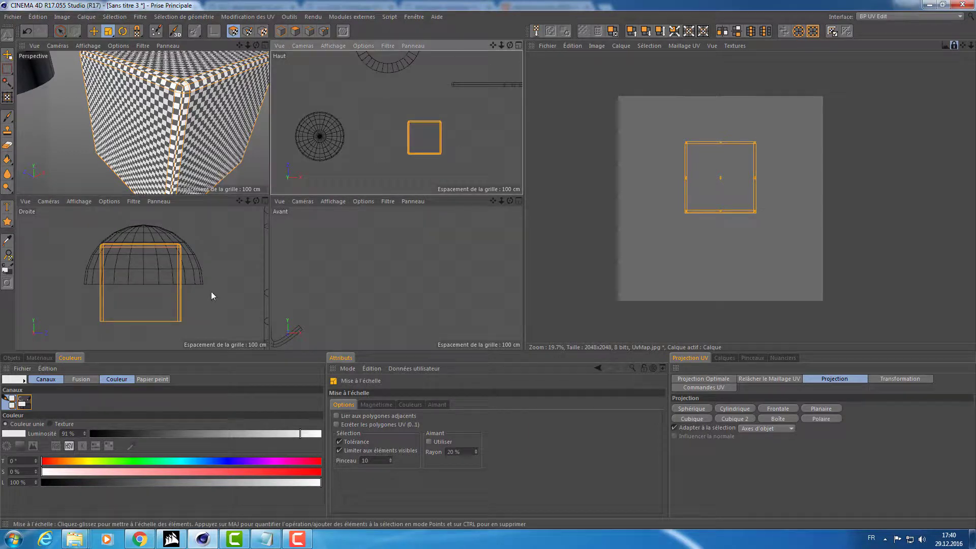
{"action": "key", "text": "o"}
{"action": "key", "text": "o"}
{"action": "key", "text": "o"}
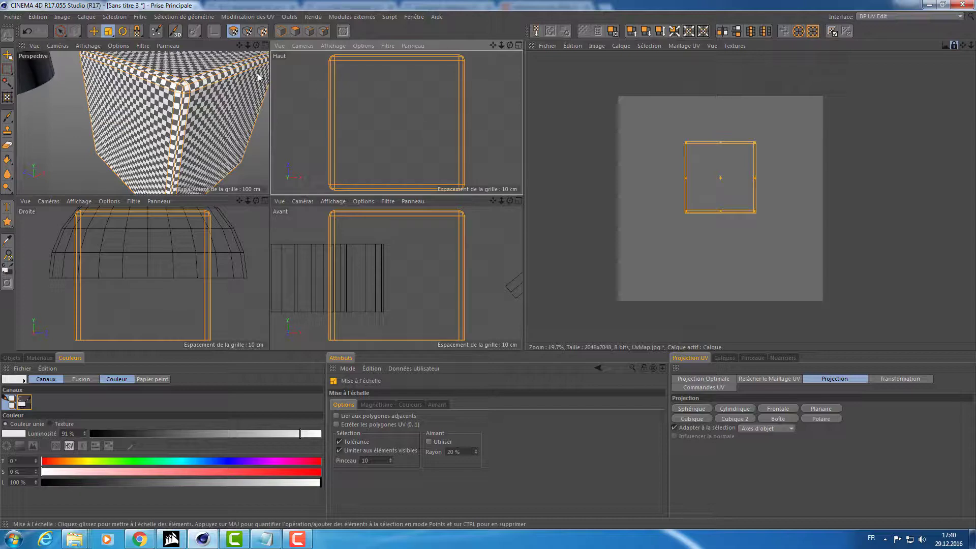
Return to a single perspective view and activate Live Selection in Polygons mode
{"action": "middle_click", "coordinate": [231, 103]}
{"action": "scroll", "coordinate": [389, 150], "scroll_direction": "up", "scroll_amount": 3}
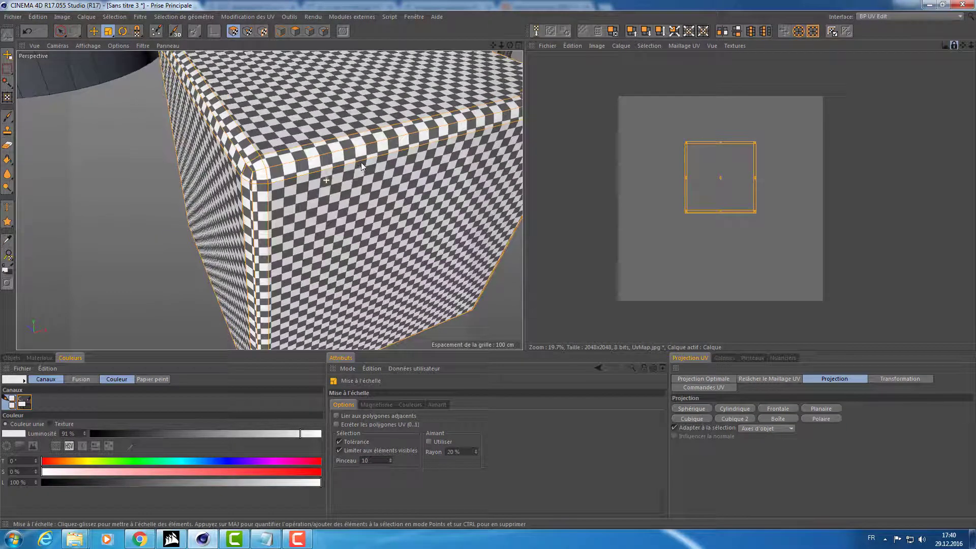
{"action": "scroll", "coordinate": [361, 162], "scroll_direction": "up", "scroll_amount": 3}
{"action": "left_click_drag", "start_coordinate": [356, 150], "coordinate": [366, 145], "text": "alt"}
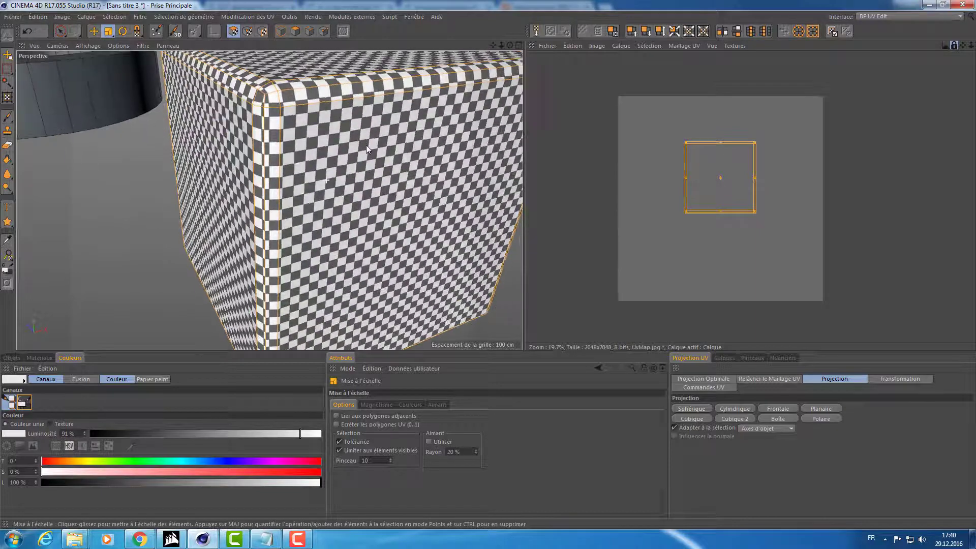
{"action": "key", "text": "9"}
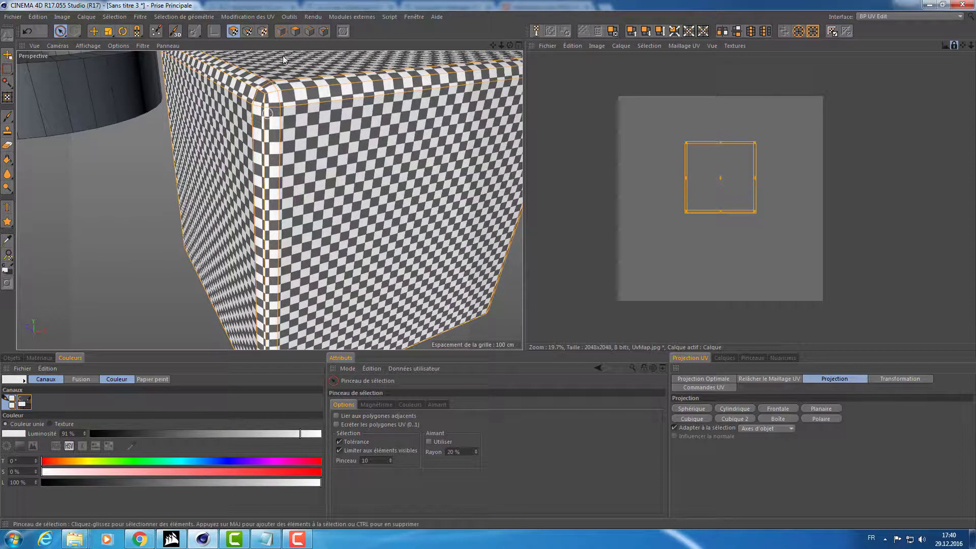
{"action": "left_click", "coordinate": [310, 31]}
Orbit around the cube and select its vertical corner edge
{"action": "scroll", "coordinate": [290, 137], "scroll_direction": "up", "scroll_amount": 4}
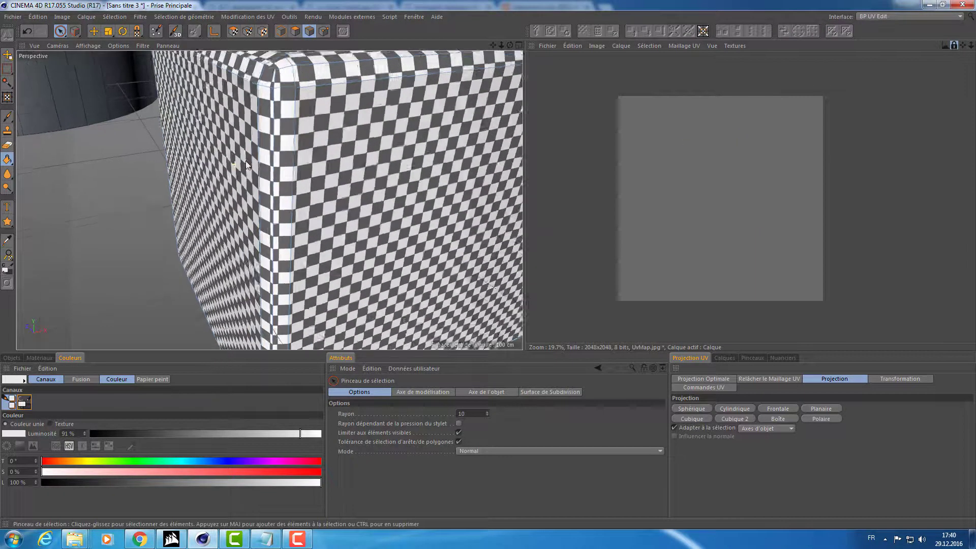
{"action": "left_click_drag", "start_coordinate": [290, 137], "coordinate": [420, 120], "text": "alt"}
{"action": "scroll", "coordinate": [304, 136], "scroll_direction": "down", "scroll_amount": 5}
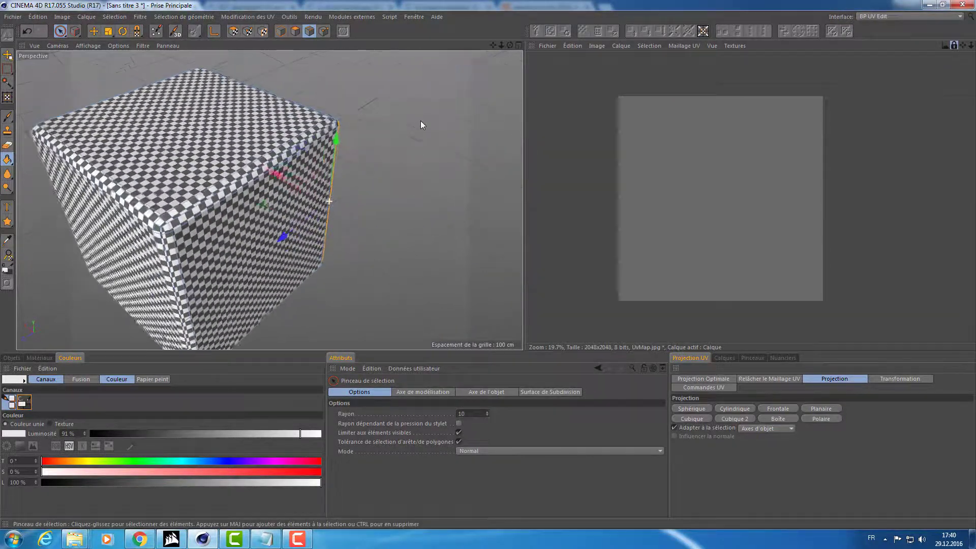
{"action": "scroll", "coordinate": [422, 120], "scroll_direction": "up", "scroll_amount": 4}
{"action": "scroll", "coordinate": [359, 92], "scroll_direction": "down", "scroll_amount": 4}
{"action": "left_click_drag", "start_coordinate": [378, 96], "coordinate": [252, 138], "text": "alt"}
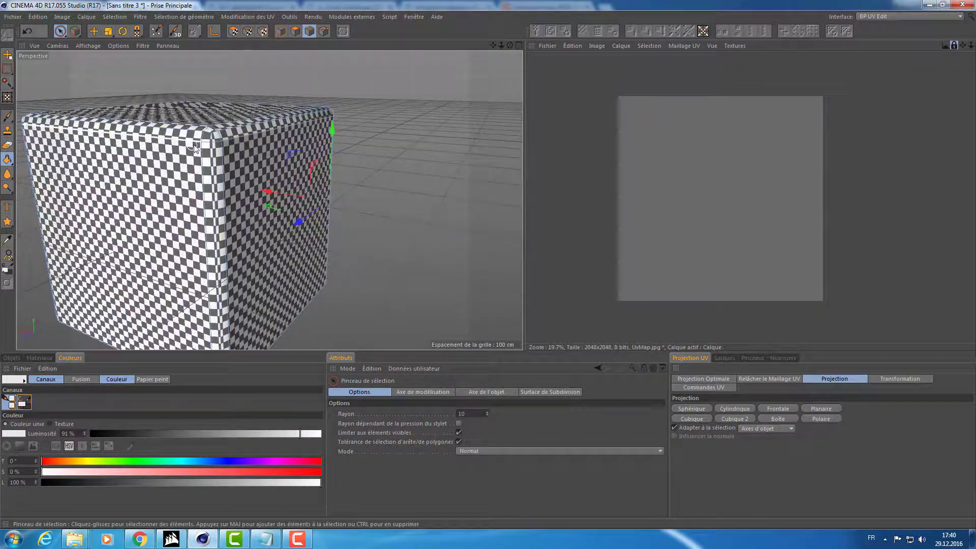
{"action": "right_click", "coordinate": [220, 147]}
{"action": "key", "text": "Escape"}
{"action": "scroll", "coordinate": [235, 163], "scroll_direction": "up", "scroll_amount": 5}
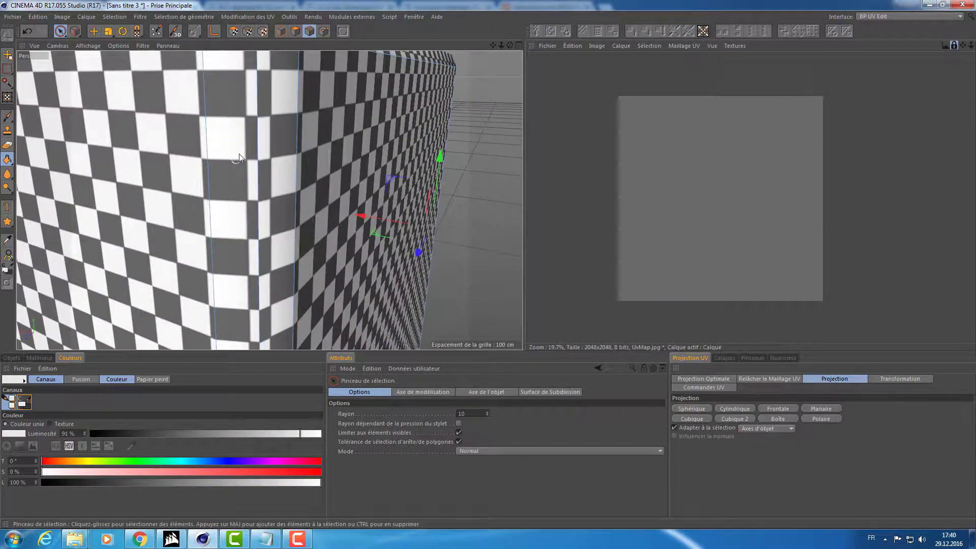
{"action": "mouse_move", "coordinate": [239, 154]}
{"action": "left_mouse_down", "text": "alt"}
{"action": "mouse_move", "coordinate": [265, 196]}
{"action": "mouse_move", "coordinate": [257, 193]}
{"action": "mouse_move", "coordinate": [337, 221]}
{"action": "mouse_move", "coordinate": [267, 203]}
{"action": "left_mouse_up", "text": "alt"}
{"action": "scroll", "coordinate": [259, 222], "scroll_direction": "down", "scroll_amount": 5}
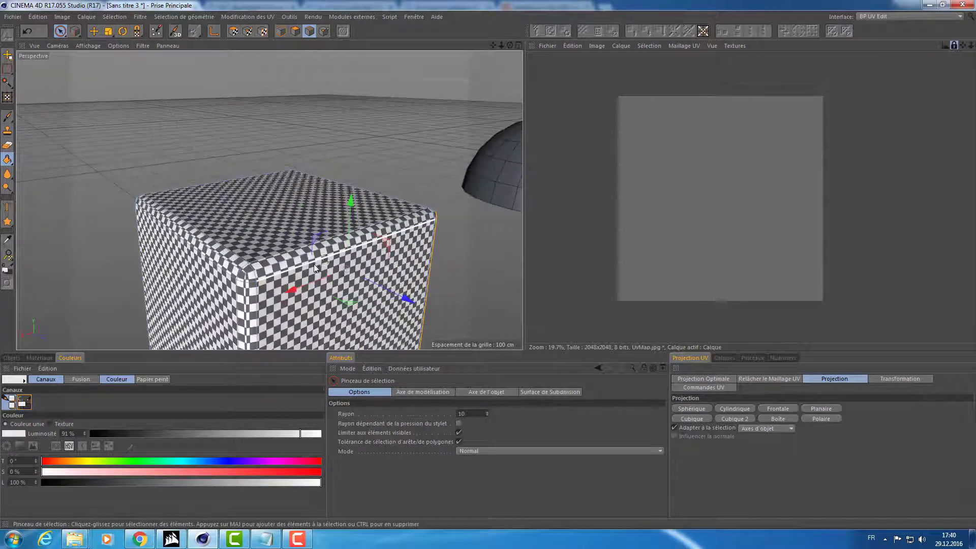
{"action": "scroll", "coordinate": [268, 202], "scroll_direction": "up", "scroll_amount": 2}
{"action": "scroll", "coordinate": [274, 183], "scroll_direction": "up", "scroll_amount": 2}
{"action": "scroll", "coordinate": [280, 163], "scroll_direction": "up", "scroll_amount": 3}
{"action": "left_click_drag", "start_coordinate": [280, 163], "coordinate": [300, 205], "text": "alt"}
{"action": "left_click", "coordinate": [294, 197]}
Switch to UV Polygons mode and select all of the cube's UV polygons
{"action": "scroll", "coordinate": [297, 174], "scroll_direction": "down", "scroll_amount": 5}
{"action": "scroll", "coordinate": [300, 204], "scroll_direction": "up", "scroll_amount": 2}
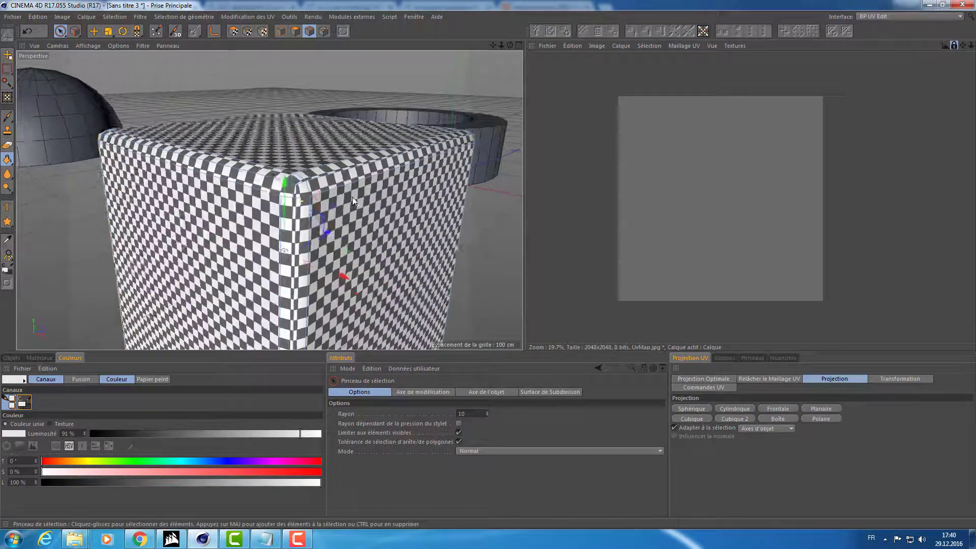
{"action": "scroll", "coordinate": [295, 188], "scroll_direction": "up", "scroll_amount": 3}
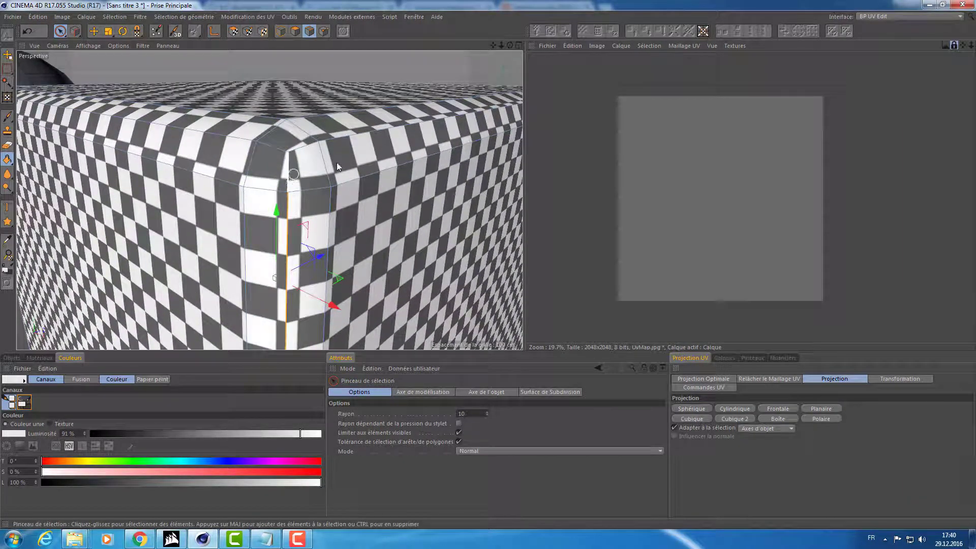
{"action": "scroll", "coordinate": [336, 166], "scroll_direction": "down", "scroll_amount": 3}
{"action": "scroll", "coordinate": [316, 158], "scroll_direction": "down", "scroll_amount": 2}
{"action": "scroll", "coordinate": [304, 157], "scroll_direction": "down", "scroll_amount": 3}
{"action": "mouse_move", "coordinate": [303, 158]}
{"action": "left_mouse_down", "text": "alt"}
{"action": "mouse_move", "coordinate": [149, 111]}
{"action": "mouse_move", "coordinate": [182, 159]}
{"action": "mouse_move", "coordinate": [471, 153]}
{"action": "mouse_move", "coordinate": [325, 169]}
{"action": "left_mouse_up", "text": "alt"}
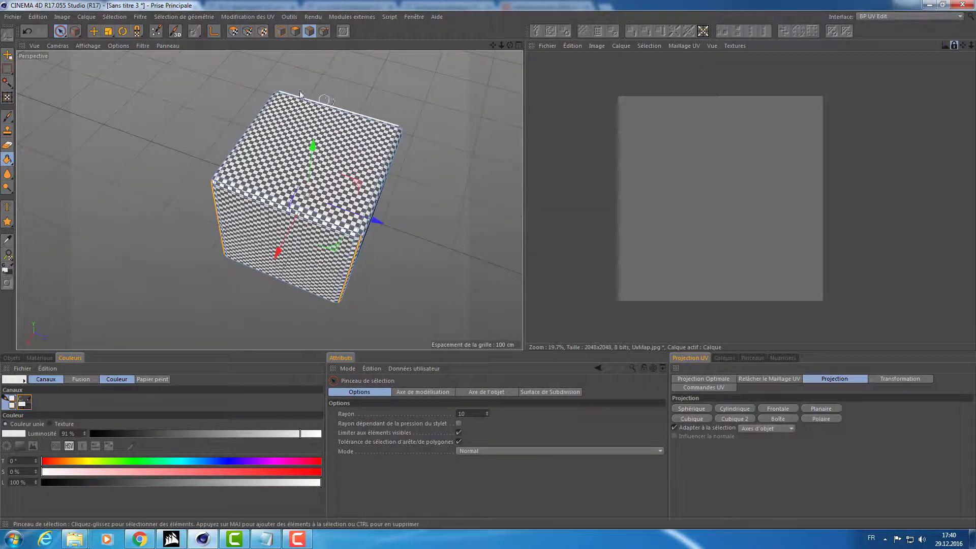
{"action": "left_click", "coordinate": [233, 31]}
{"action": "key", "text": "ctrl+a"}
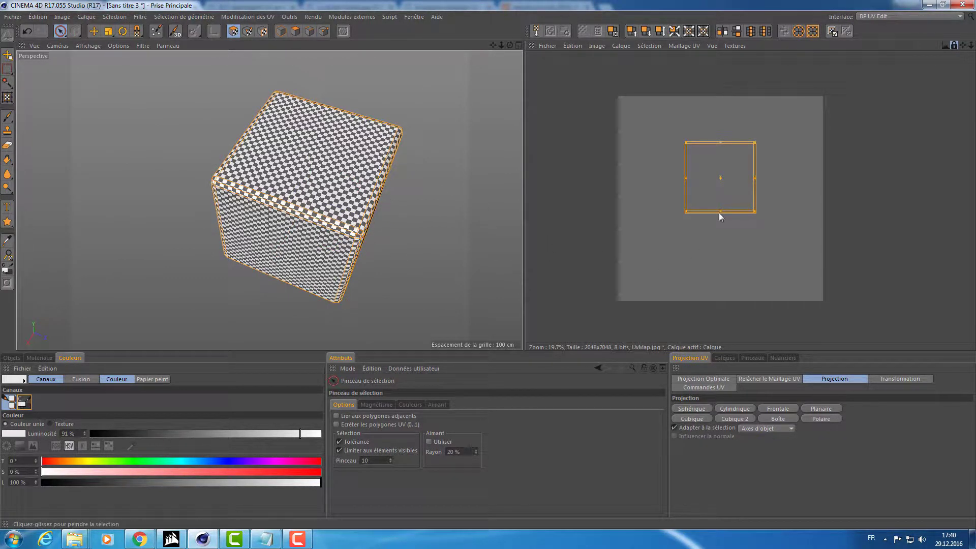
Show the Relâcher le Maillage UV options and orbit to a lower view of the cube
{"action": "left_click", "coordinate": [766, 380]}
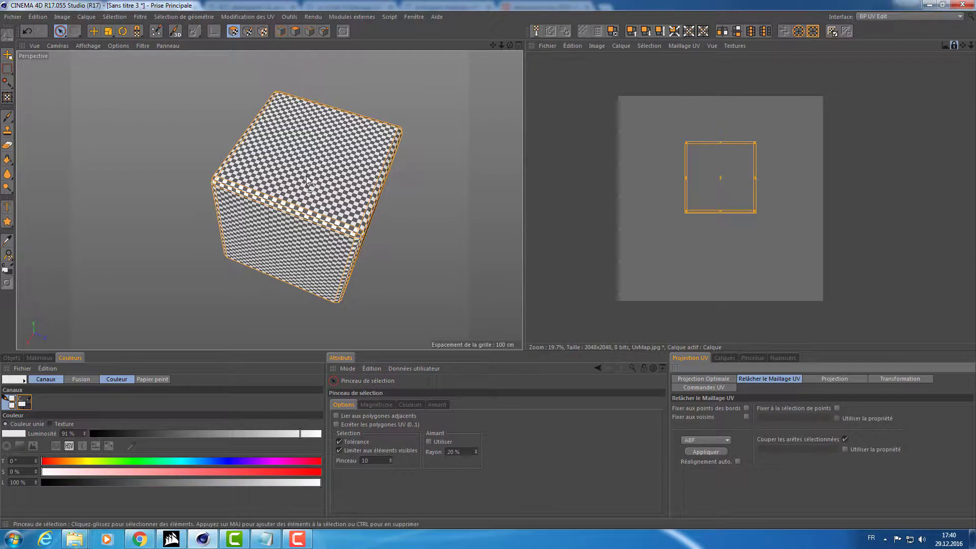
{"action": "mouse_move", "coordinate": [307, 179]}
{"action": "left_mouse_down", "text": "alt"}
{"action": "mouse_move", "coordinate": [331, 147]}
{"action": "mouse_move", "coordinate": [373, 135]}
{"action": "left_mouse_up", "text": "alt"}
{"action": "scroll", "coordinate": [352, 145], "scroll_direction": "up", "scroll_amount": 3}
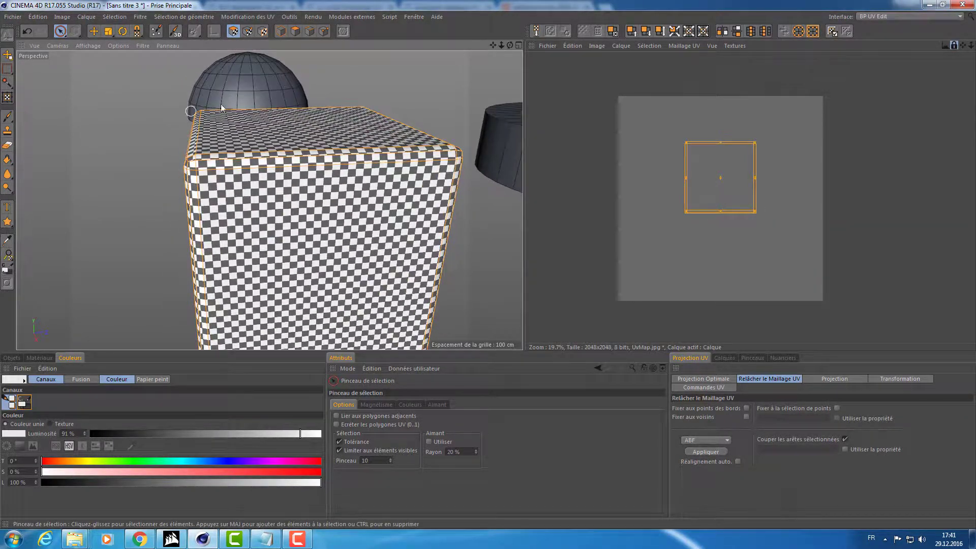
In the front view, rectangle-select the top corner UV points with Only Select Visible Elements off
{"action": "middle_click", "coordinate": [418, 117]}
{"action": "middle_click", "coordinate": [406, 227]}
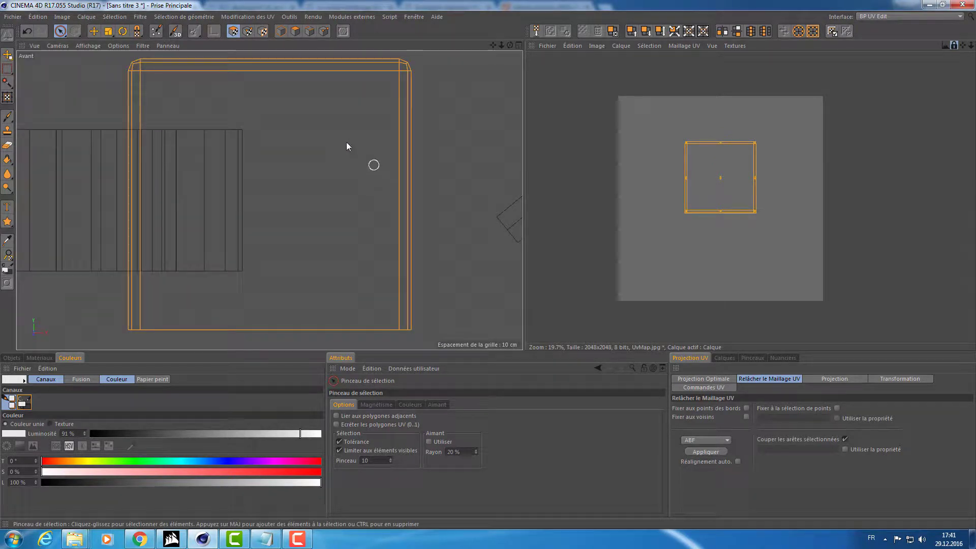
{"action": "scroll", "coordinate": [341, 146], "scroll_direction": "up", "scroll_amount": 3}
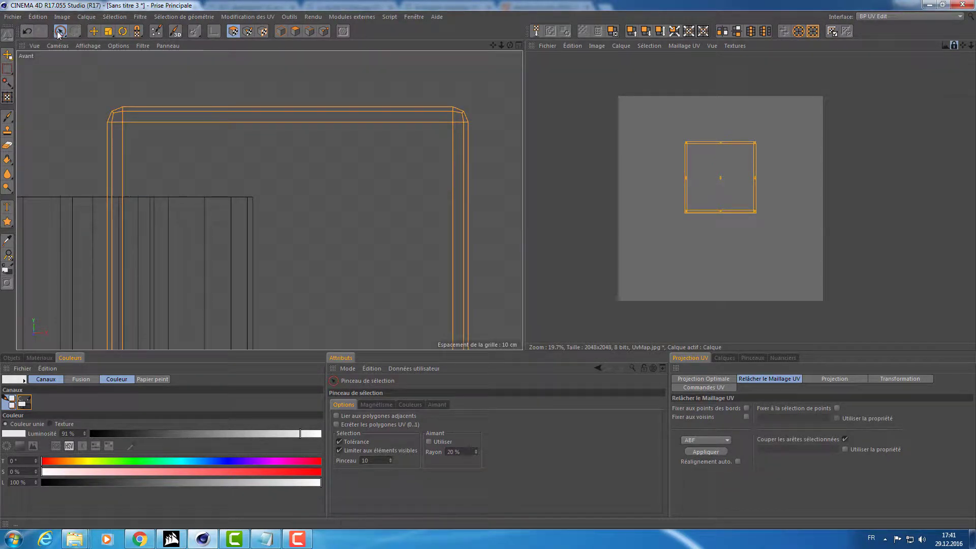
{"action": "mouse_move", "coordinate": [60, 31]}
{"action": "left_mouse_down"}
{"action": "mouse_move", "coordinate": [99, 49]}
{"action": "mouse_move", "coordinate": [481, 107]}
{"action": "left_mouse_up"}
{"action": "left_click", "coordinate": [103, 46]}
{"action": "left_click", "coordinate": [248, 32]}
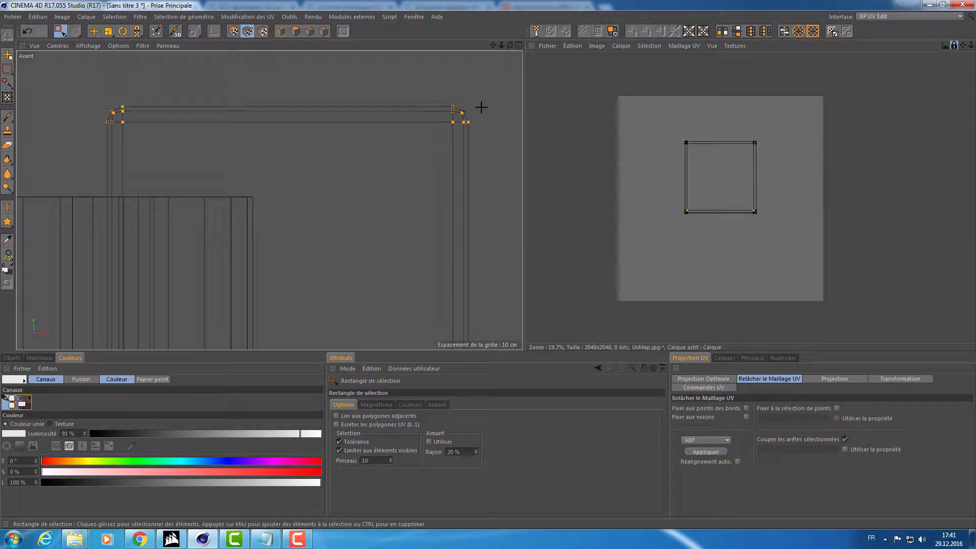
{"action": "left_click", "coordinate": [339, 451]}
{"action": "left_click_drag", "start_coordinate": [91, 72], "coordinate": [497, 107]}
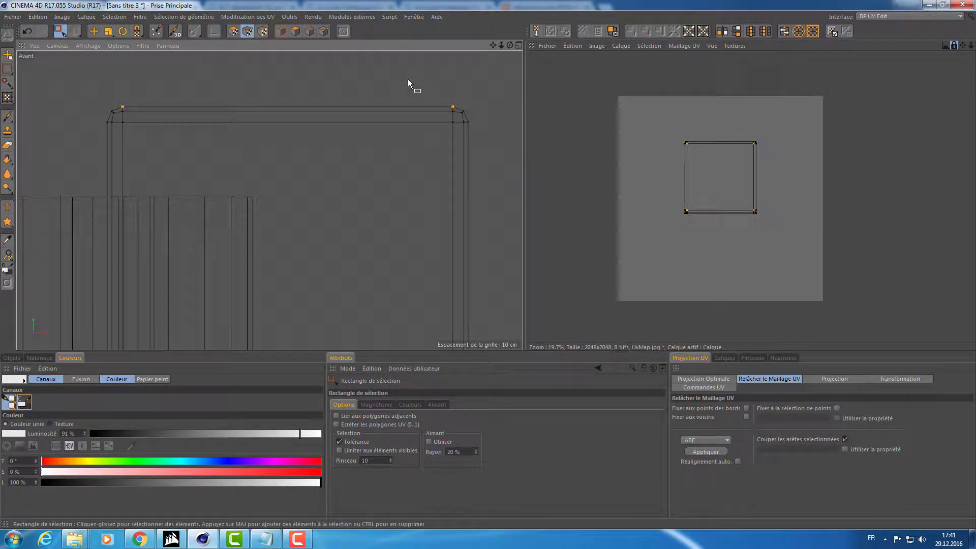
Return to the maximised perspective view and switch to UV Polygons mode
{"action": "middle_click", "coordinate": [305, 76]}
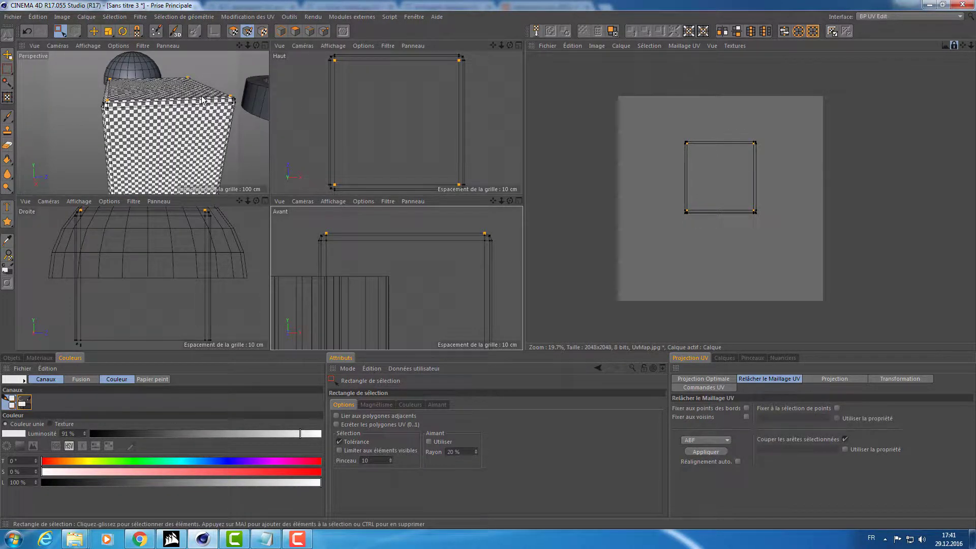
{"action": "left_click_drag", "start_coordinate": [203, 101], "coordinate": [220, 155], "text": "alt"}
{"action": "middle_click", "coordinate": [220, 155]}
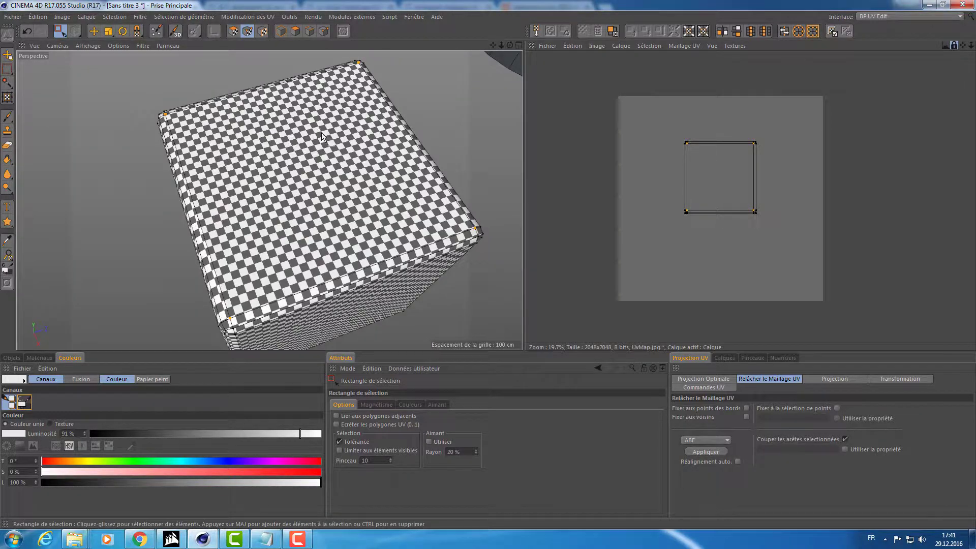
{"action": "mouse_move", "coordinate": [322, 132]}
{"action": "left_mouse_down", "text": "alt"}
{"action": "mouse_move", "coordinate": [334, 231]}
{"action": "mouse_move", "coordinate": [326, 120]}
{"action": "mouse_move", "coordinate": [285, 81]}
{"action": "left_mouse_up", "text": "alt"}
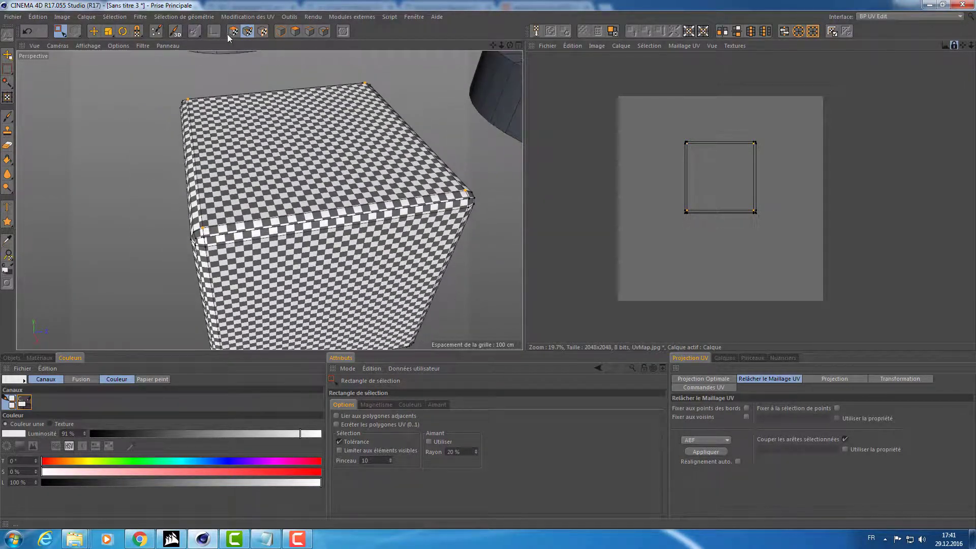
{"action": "left_click", "coordinate": [235, 32]}
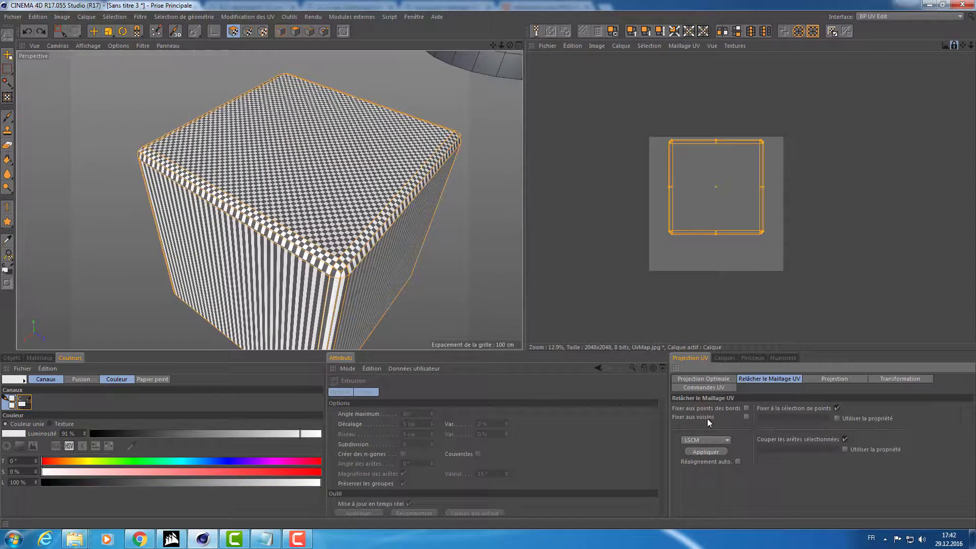
Select all of the cube's UV polygons and apply Relax UV so they unfold into a cross
{"action": "left_click", "coordinate": [309, 31]}
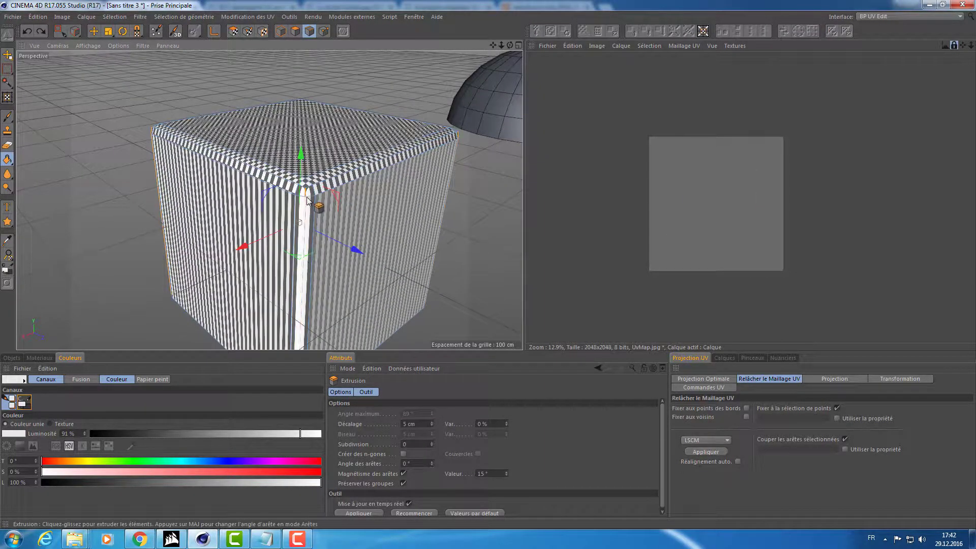
{"action": "scroll", "coordinate": [300, 205], "scroll_direction": "up", "scroll_amount": 3}
{"action": "scroll", "coordinate": [315, 206], "scroll_direction": "up", "scroll_amount": 3}
{"action": "scroll", "coordinate": [333, 208], "scroll_direction": "down", "scroll_amount": 2}
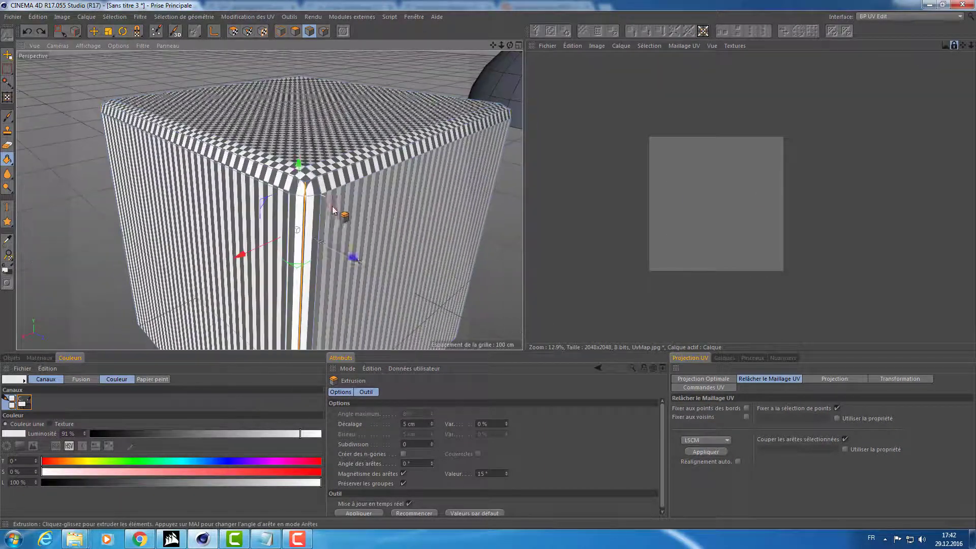
{"action": "left_click", "coordinate": [247, 31]}
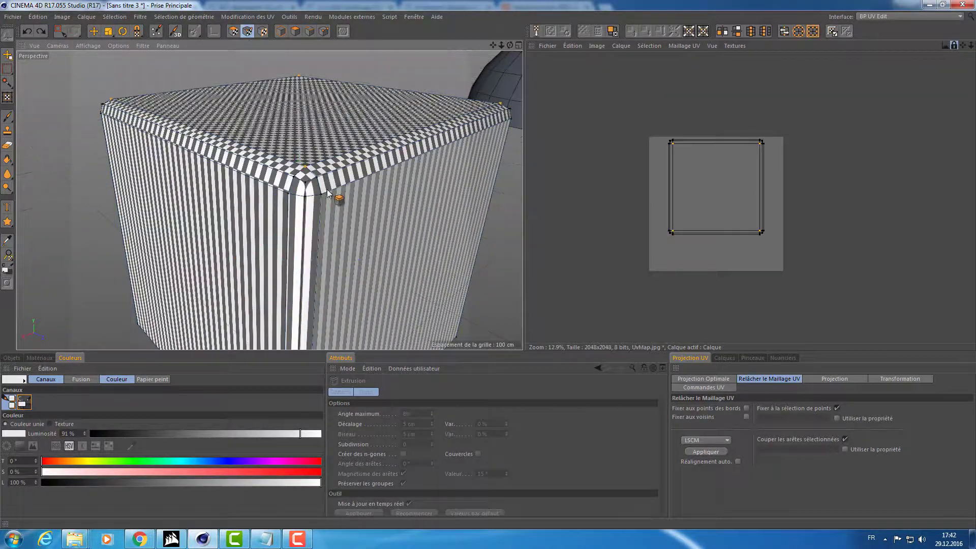
{"action": "left_click", "coordinate": [228, 33]}
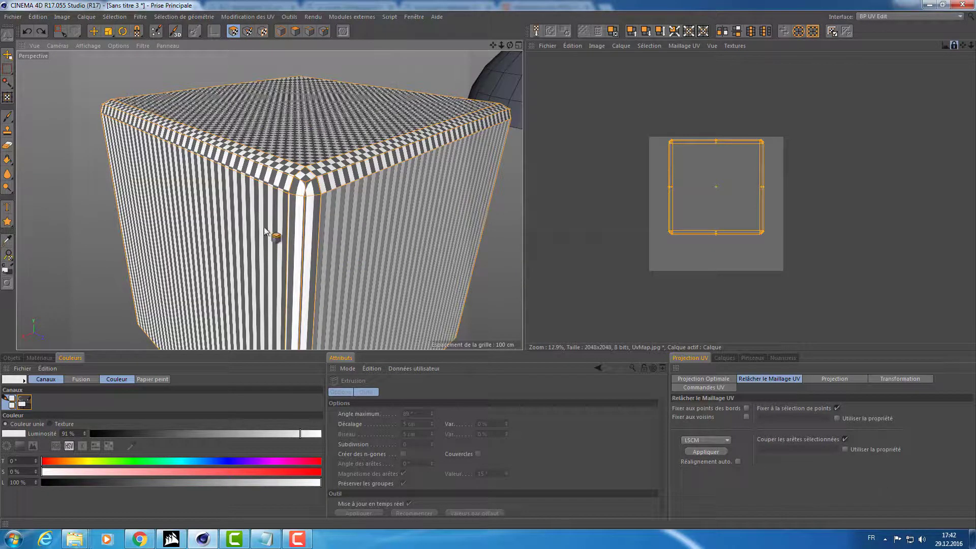
{"action": "left_click", "coordinate": [714, 453]}
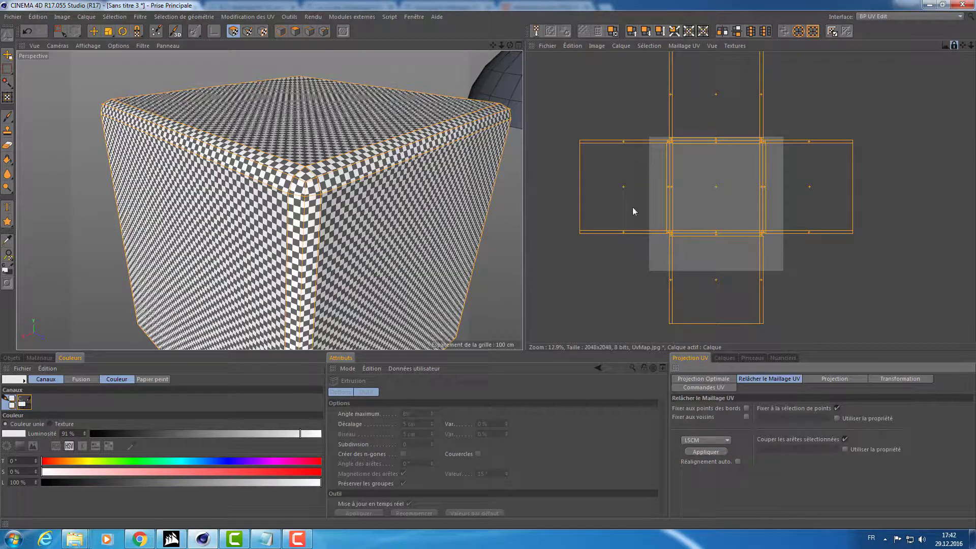
{"action": "scroll", "coordinate": [683, 200], "scroll_direction": "up", "scroll_amount": 3}
{"action": "scroll", "coordinate": [680, 188], "scroll_direction": "up", "scroll_amount": 3}
{"action": "scroll", "coordinate": [677, 173], "scroll_direction": "up", "scroll_amount": 2}
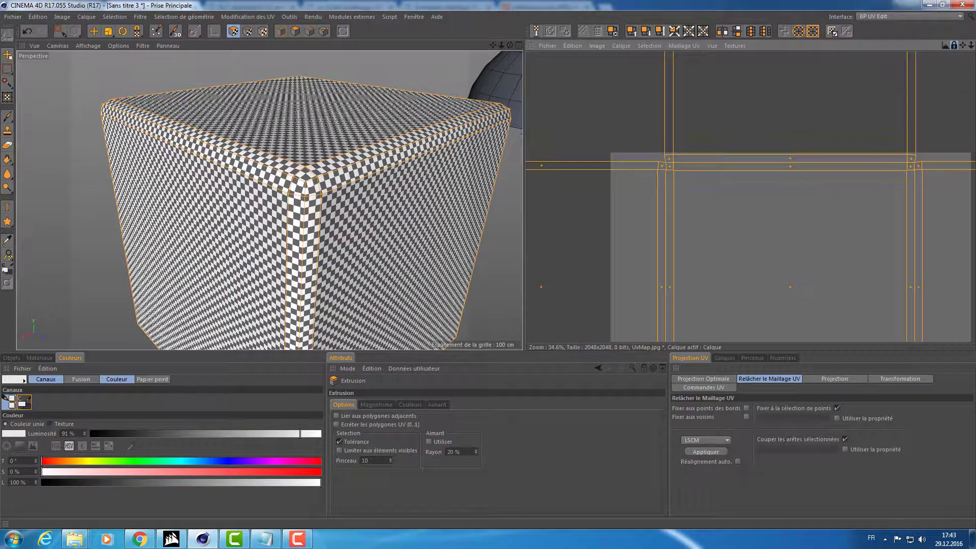
{"action": "scroll", "coordinate": [661, 164], "scroll_direction": "up", "scroll_amount": 5}
{"action": "scroll", "coordinate": [627, 158], "scroll_direction": "up", "scroll_amount": 2}
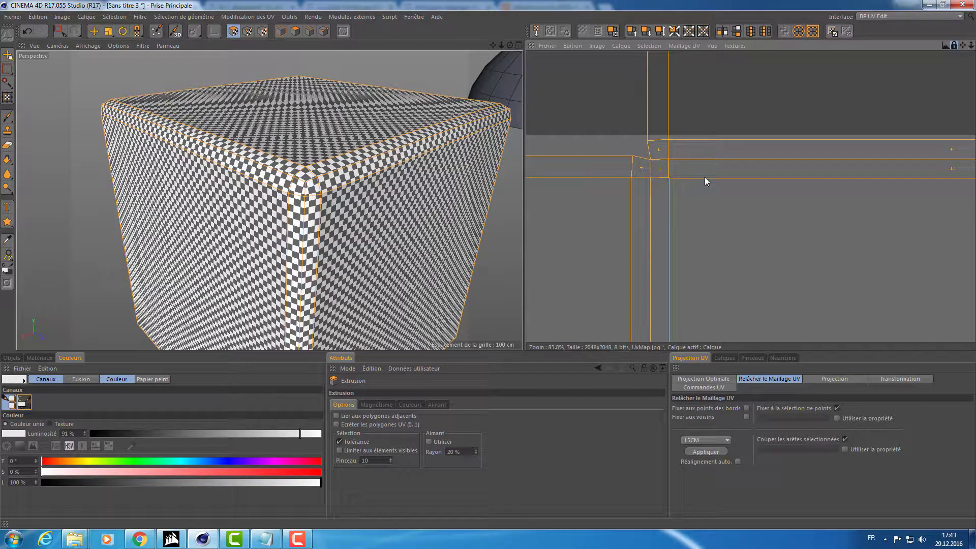
{"action": "scroll", "coordinate": [704, 177], "scroll_direction": "down", "scroll_amount": 4}
{"action": "scroll", "coordinate": [682, 127], "scroll_direction": "down", "scroll_amount": 10}
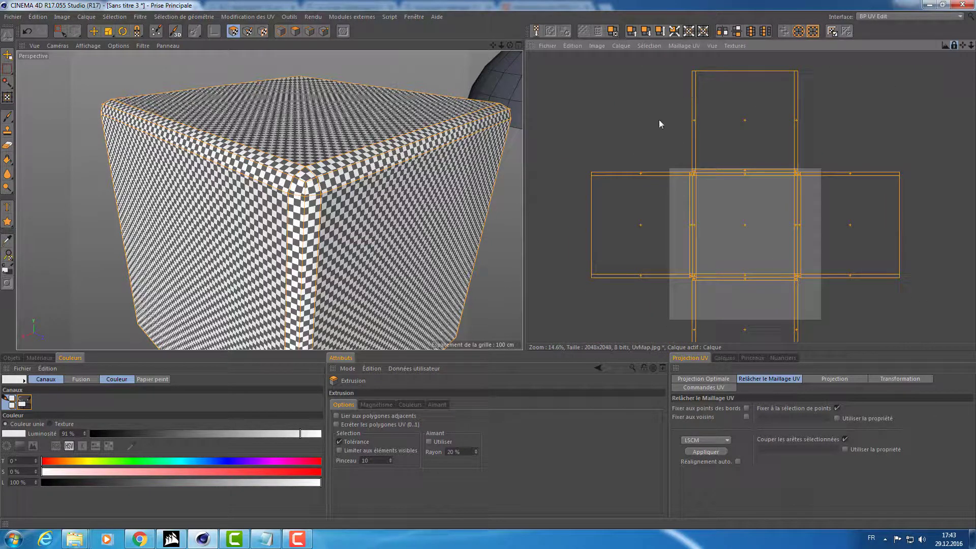
{"action": "scroll", "coordinate": [728, 276], "scroll_direction": "up", "scroll_amount": 4}
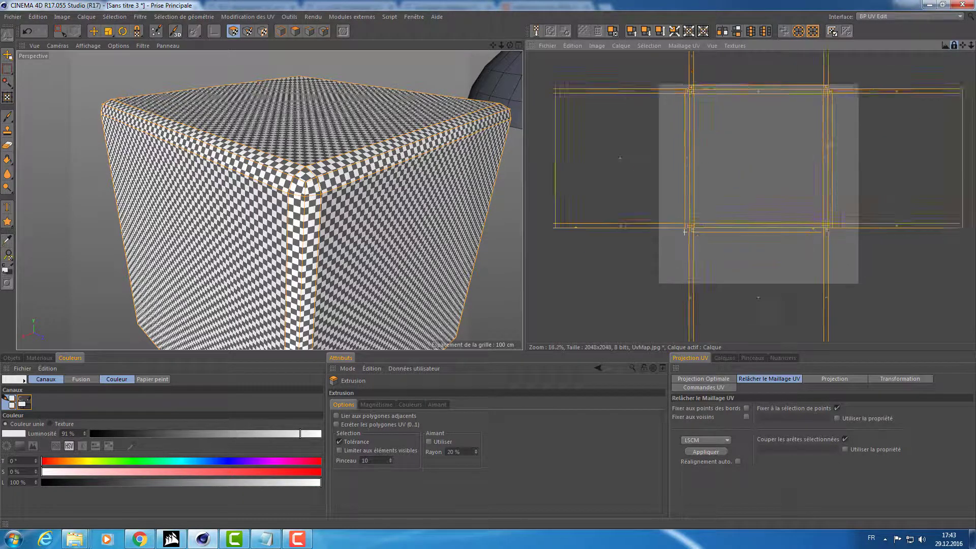
{"action": "scroll", "coordinate": [684, 232], "scroll_direction": "up", "scroll_amount": 5}
{"action": "scroll", "coordinate": [684, 233], "scroll_direction": "down", "scroll_amount": 8}
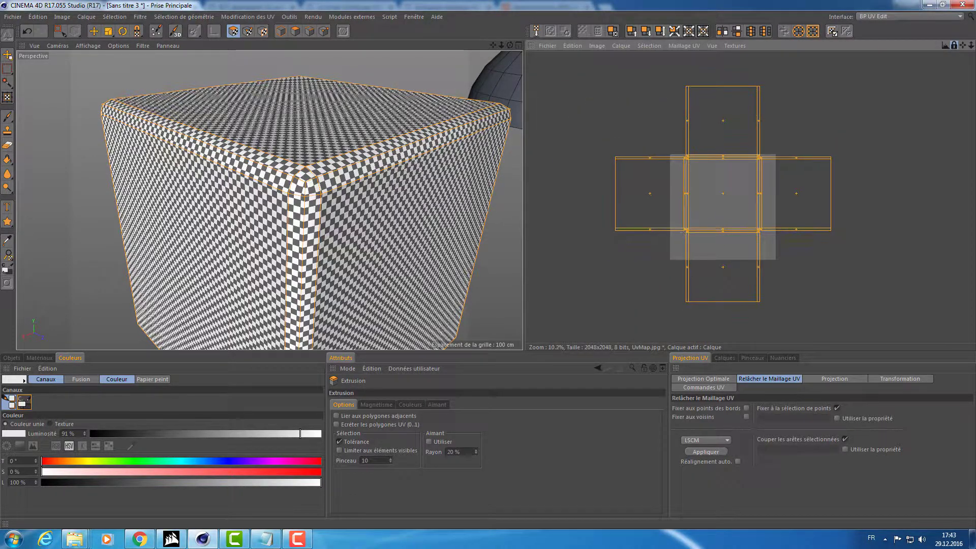
{"action": "scroll", "coordinate": [707, 283], "scroll_direction": "up", "scroll_amount": 2}
{"action": "scroll", "coordinate": [706, 282], "scroll_direction": "up", "scroll_amount": 1}
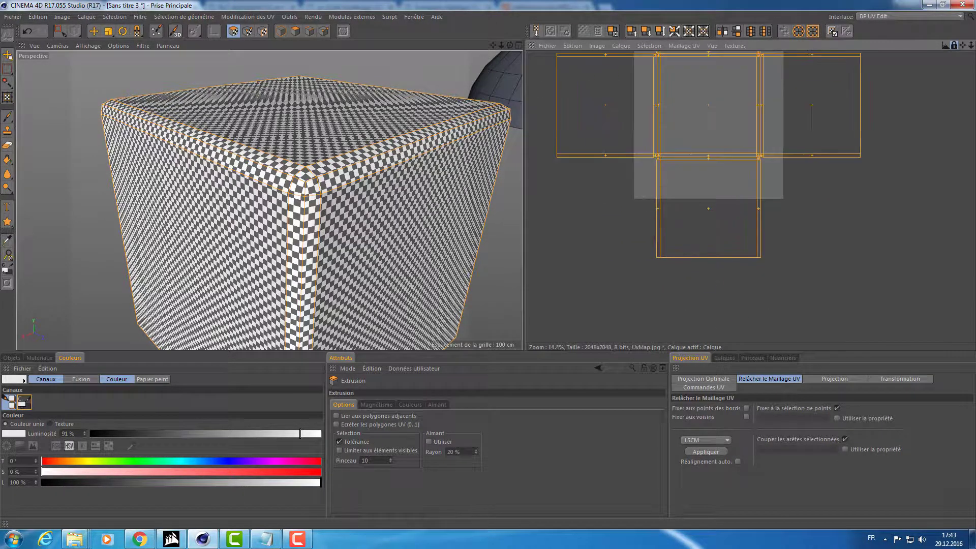
Relax the cube's UVs with the ABF method and orbit to inspect the result
{"action": "left_click", "coordinate": [704, 440]}
{"action": "left_click", "coordinate": [700, 458]}
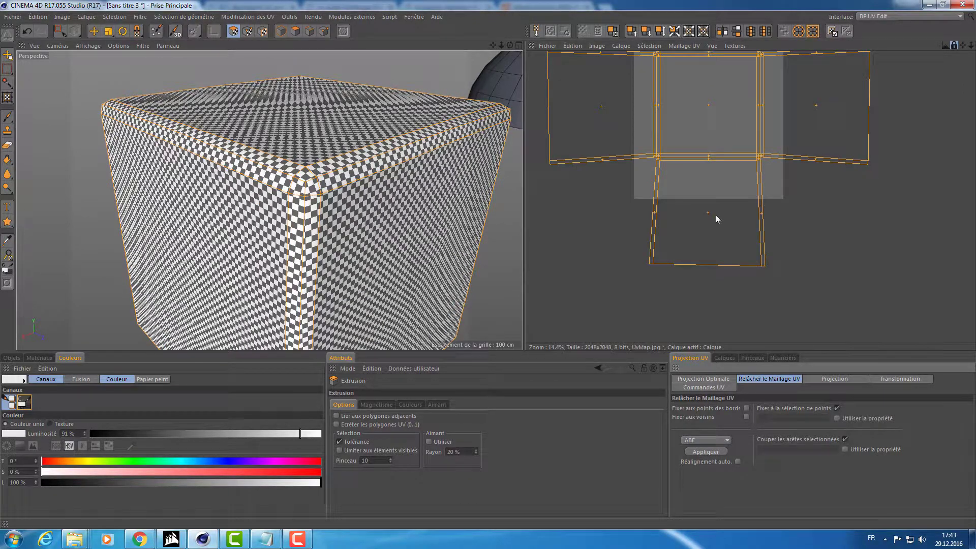
{"action": "mouse_move", "coordinate": [423, 211]}
{"action": "left_mouse_down", "text": "alt"}
{"action": "mouse_move", "coordinate": [424, 152]}
{"action": "mouse_move", "coordinate": [442, 170]}
{"action": "mouse_move", "coordinate": [436, 181]}
{"action": "mouse_move", "coordinate": [327, 129]}
{"action": "mouse_move", "coordinate": [349, 239]}
{"action": "mouse_move", "coordinate": [473, 180]}
{"action": "mouse_move", "coordinate": [372, 172]}
{"action": "mouse_move", "coordinate": [364, 182]}
{"action": "left_mouse_up", "text": "alt"}
{"action": "scroll", "coordinate": [397, 168], "scroll_direction": "up", "scroll_amount": 3}
{"action": "scroll", "coordinate": [387, 165], "scroll_direction": "up", "scroll_amount": 3}
{"action": "scroll", "coordinate": [381, 163], "scroll_direction": "up", "scroll_amount": 3}
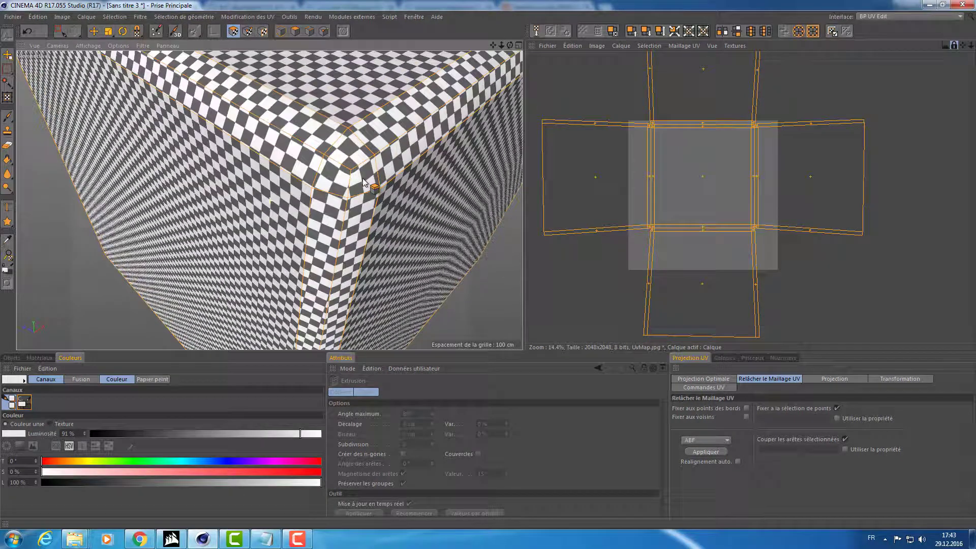
Switch the relax method to LSCM and re-apply the relax
{"action": "left_click", "coordinate": [704, 452]}
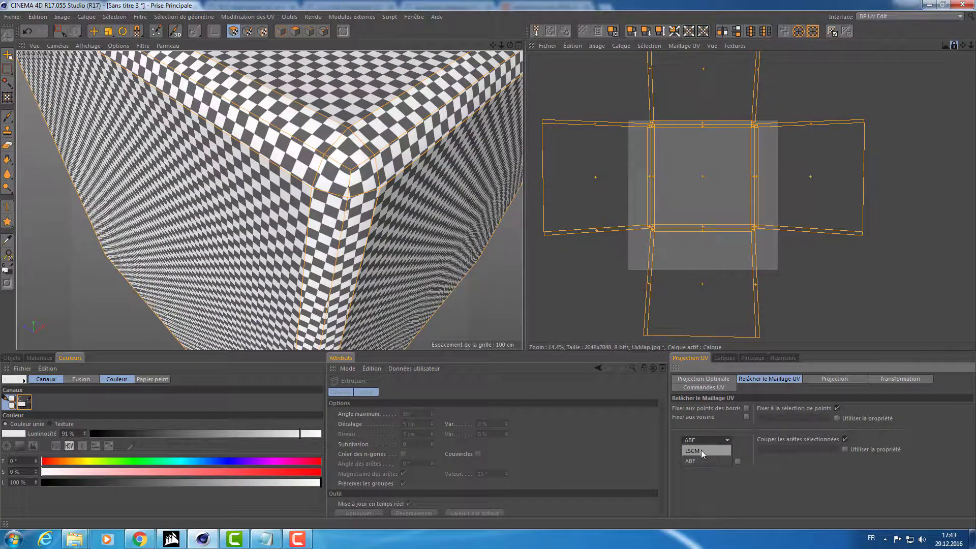
{"action": "left_click", "coordinate": [700, 450]}
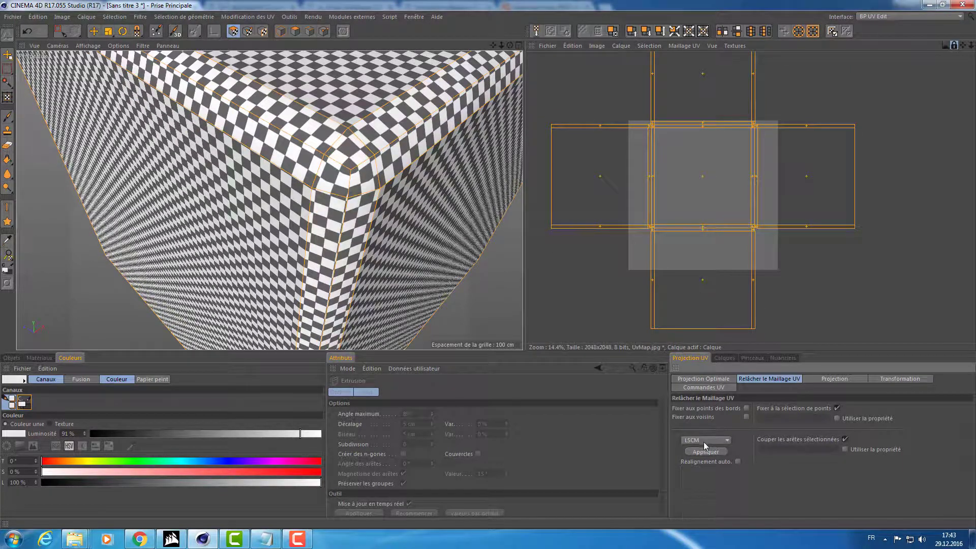
{"action": "left_click", "coordinate": [702, 453]}
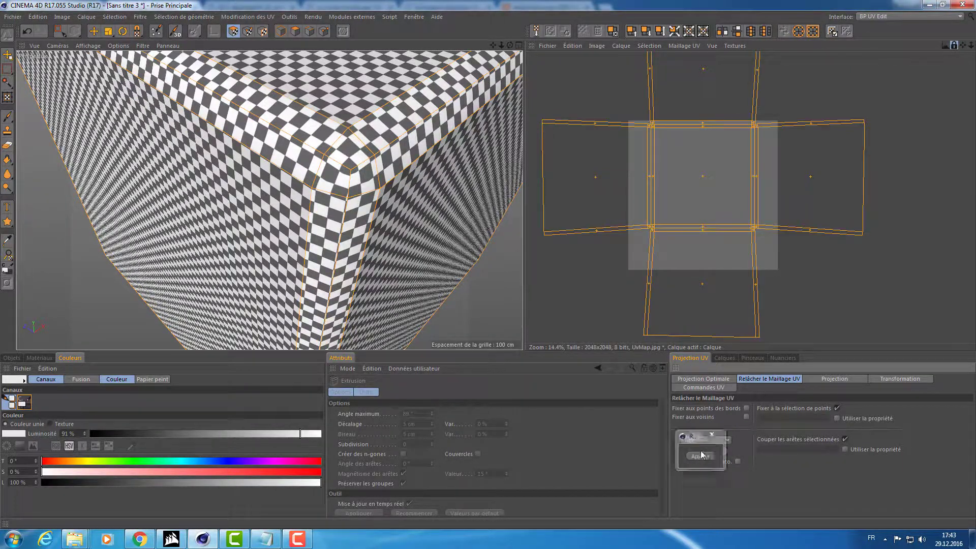
{"action": "scroll", "coordinate": [420, 224], "scroll_direction": "up", "scroll_amount": 3}
{"action": "scroll", "coordinate": [392, 227], "scroll_direction": "up", "scroll_amount": 3}
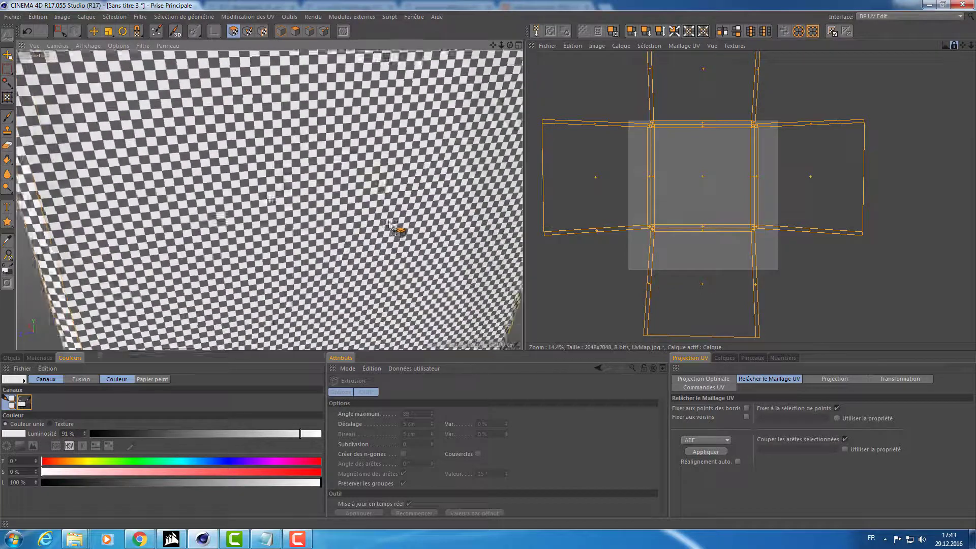
{"action": "scroll", "coordinate": [392, 213], "scroll_direction": "down", "scroll_amount": 2}
{"action": "scroll", "coordinate": [387, 201], "scroll_direction": "down", "scroll_amount": 2}
{"action": "scroll", "coordinate": [376, 203], "scroll_direction": "down", "scroll_amount": 3}
Render the front view, then relax again with LSCM and re-render to compare
{"action": "middle_click", "coordinate": [372, 216]}
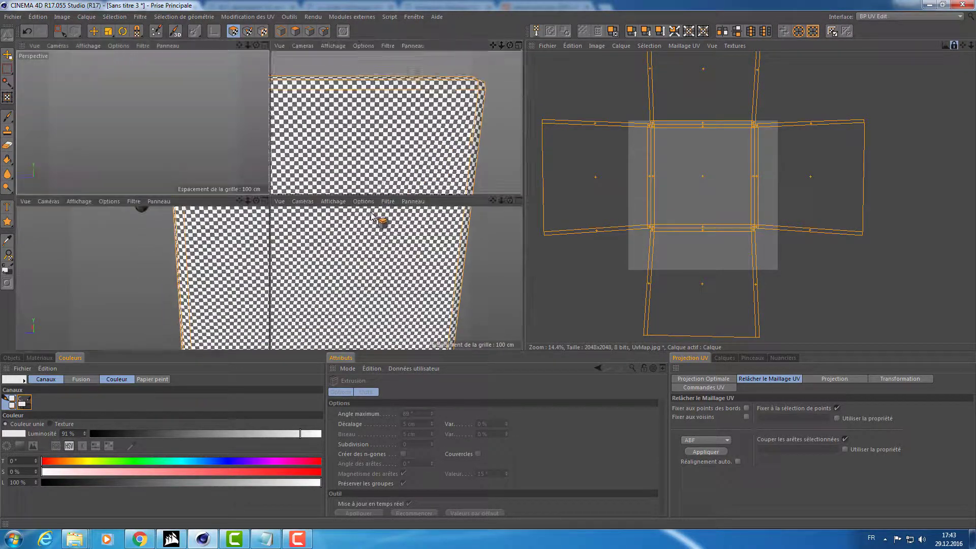
{"action": "middle_click", "coordinate": [400, 261]}
{"action": "scroll", "coordinate": [381, 142], "scroll_direction": "down", "scroll_amount": 2}
{"action": "scroll", "coordinate": [356, 143], "scroll_direction": "down", "scroll_amount": 2}
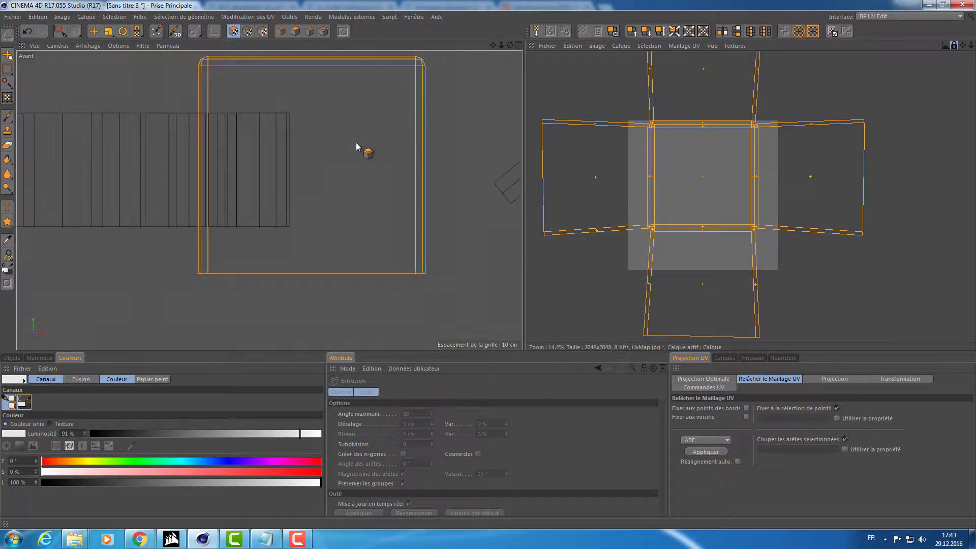
{"action": "middle_click_drag", "start_coordinate": [356, 144], "coordinate": [366, 163]}
{"action": "key", "text": "ctrl+r"}
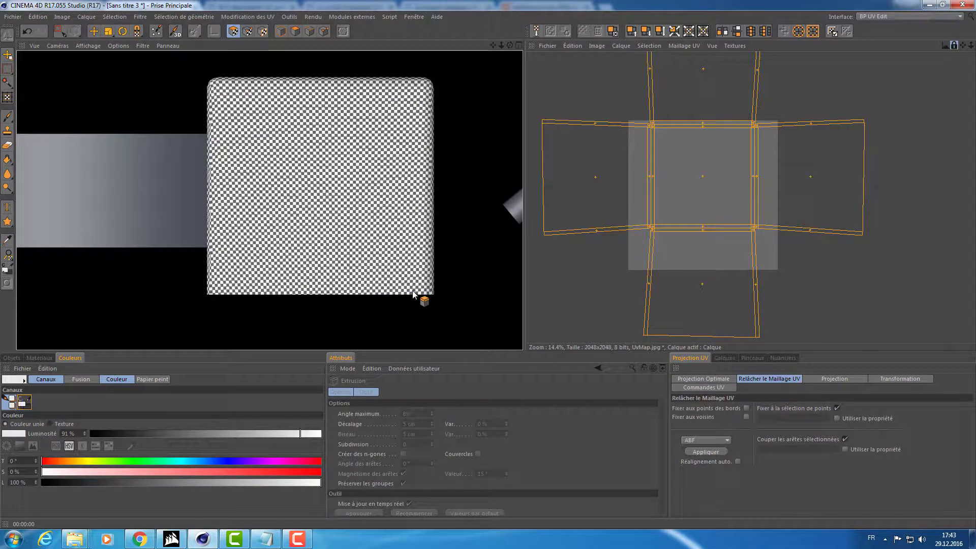
{"action": "left_click", "coordinate": [700, 440]}
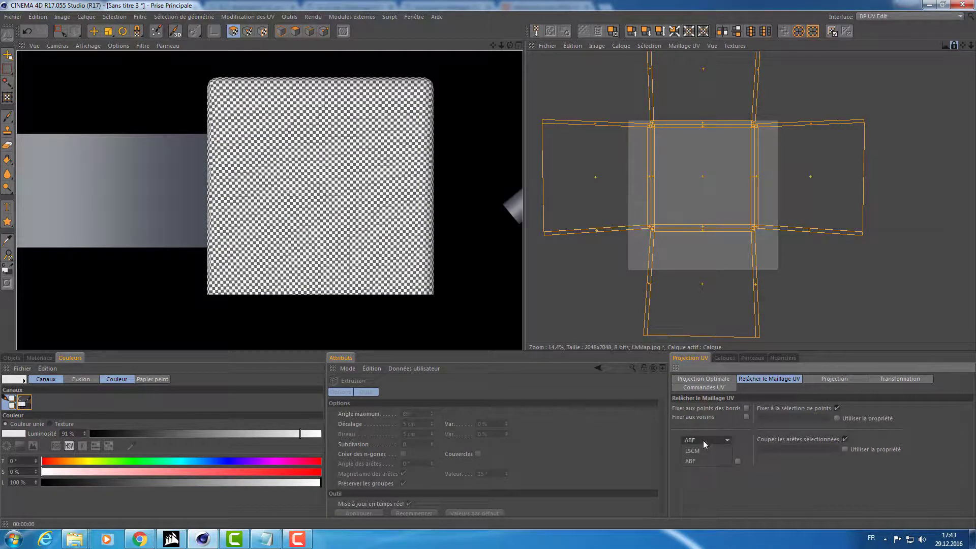
{"action": "left_click", "coordinate": [704, 450]}
{"action": "key", "text": "ctrl+r"}
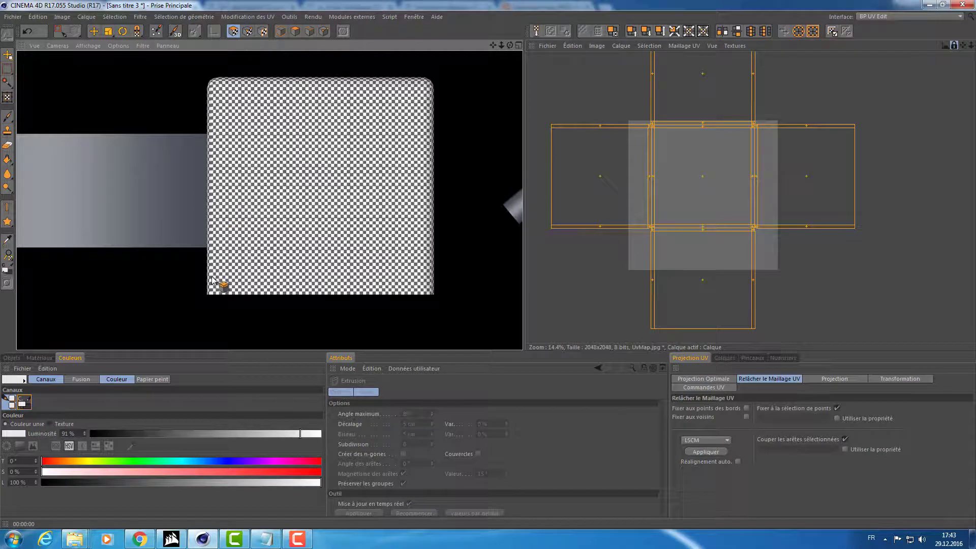
Relax the UVs with ABF again and render the perspective view of the checkered cube
{"action": "left_click", "coordinate": [696, 439]}
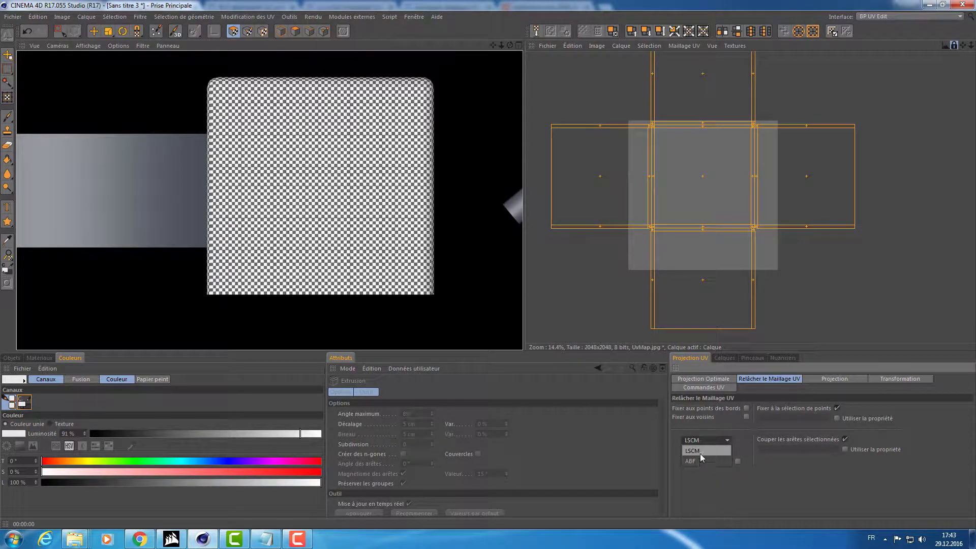
{"action": "left_click", "coordinate": [698, 460]}
{"action": "left_click", "coordinate": [702, 451]}
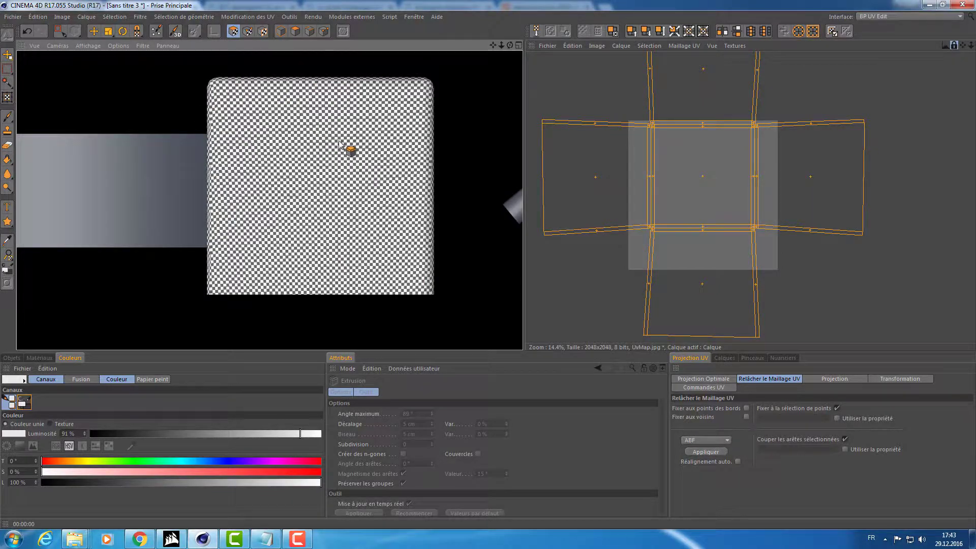
{"action": "key", "text": "F4"}
{"action": "key", "text": "F5"}
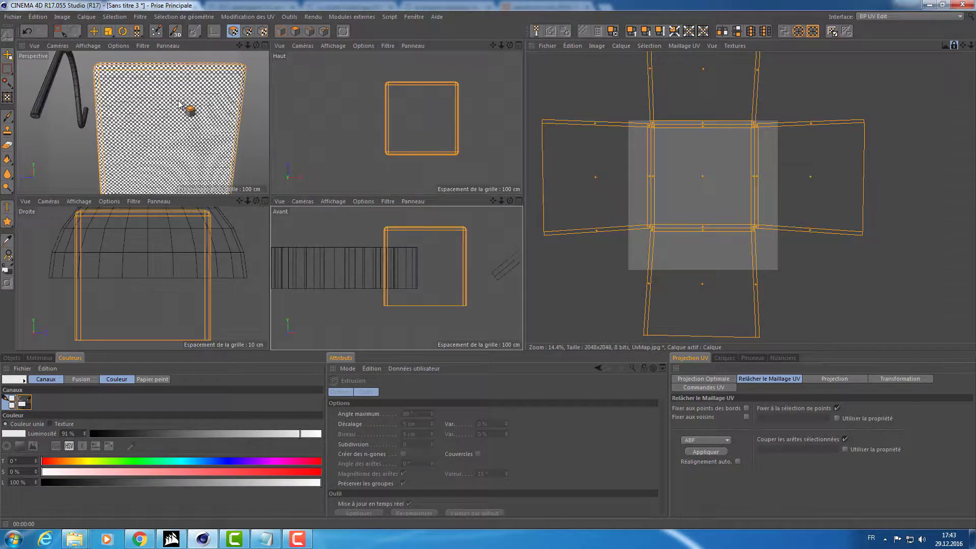
{"action": "key", "text": "F1"}
{"action": "mouse_move", "coordinate": [192, 104]}
{"action": "left_mouse_down", "text": "alt"}
{"action": "mouse_move", "coordinate": [236, 124]}
{"action": "mouse_move", "coordinate": [288, 130]}
{"action": "mouse_move", "coordinate": [342, 164]}
{"action": "mouse_move", "coordinate": [342, 138]}
{"action": "mouse_move", "coordinate": [349, 148]}
{"action": "left_mouse_up", "text": "alt"}
{"action": "key", "text": "ctrl+r"}
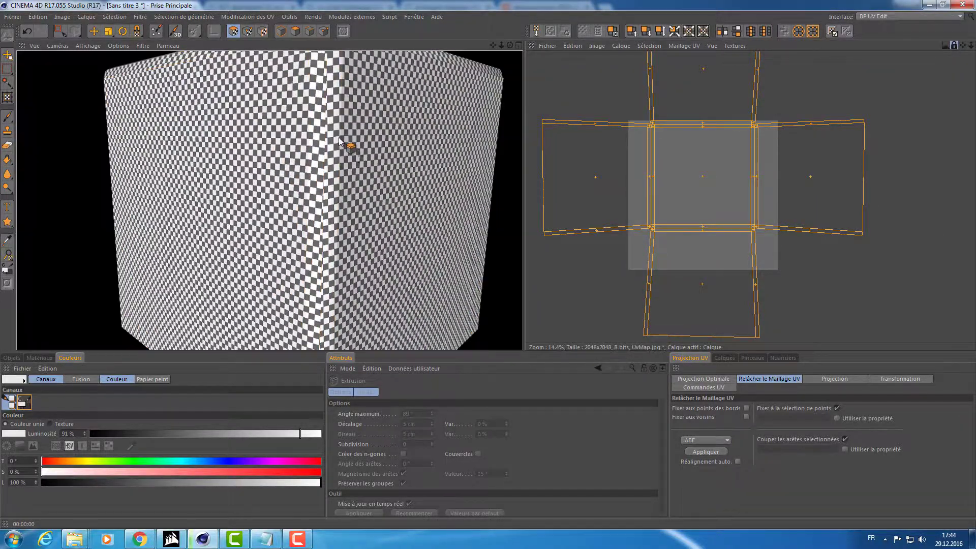
Relax with LSCM a final time so the cube faces become straight rectangles
{"action": "scroll", "coordinate": [348, 163], "scroll_direction": "up", "scroll_amount": 3}
{"action": "scroll", "coordinate": [351, 158], "scroll_direction": "up", "scroll_amount": 2}
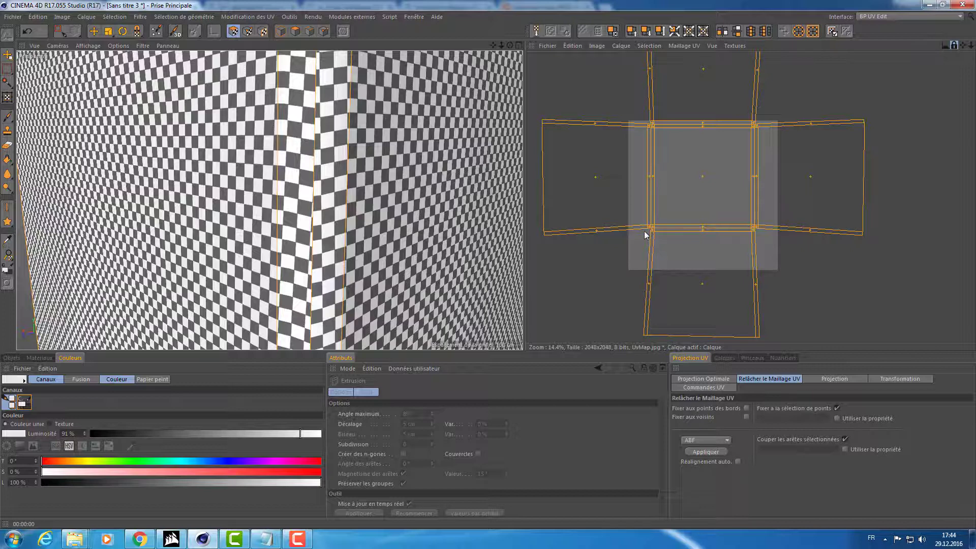
{"action": "left_click", "coordinate": [690, 441]}
{"action": "left_click", "coordinate": [701, 454]}
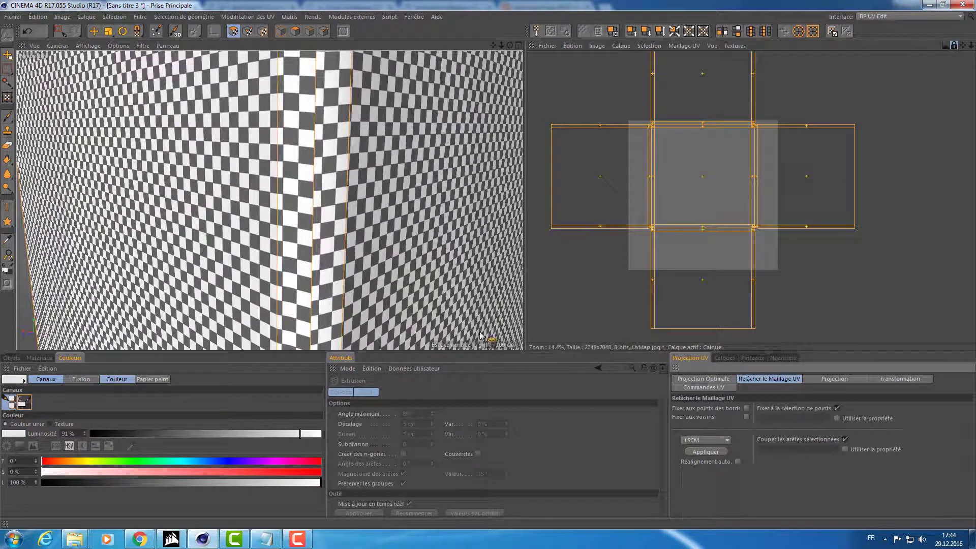
Scale the cube's UV islands down into the texture square, then switch to Move
{"action": "left_click_drag", "start_coordinate": [422, 209], "coordinate": [514, 204], "text": "alt"}
{"action": "key", "text": "t"}
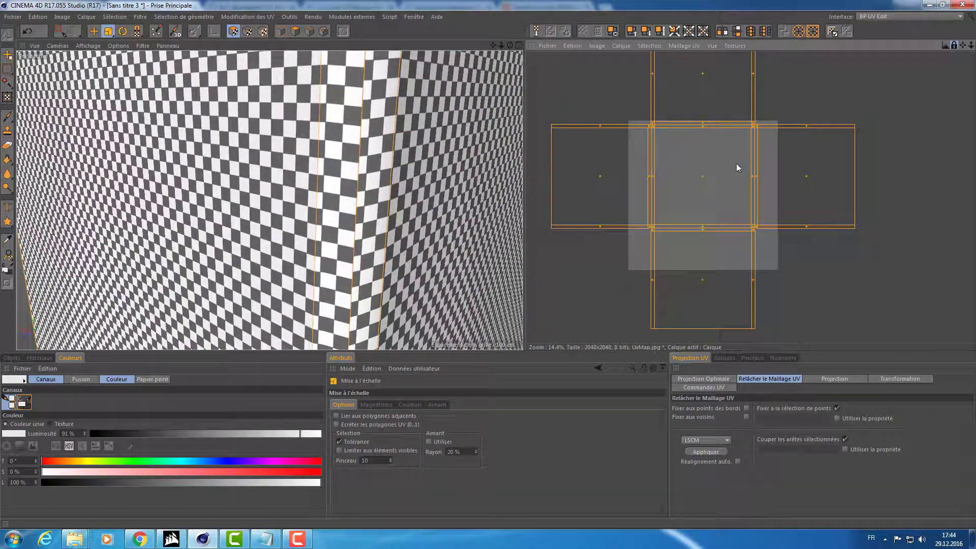
{"action": "mouse_move", "coordinate": [725, 169]}
{"action": "left_mouse_down"}
{"action": "mouse_move", "coordinate": [703, 175]}
{"action": "mouse_move", "coordinate": [731, 152]}
{"action": "mouse_move", "coordinate": [699, 182]}
{"action": "left_mouse_up"}
{"action": "key", "text": "e"}
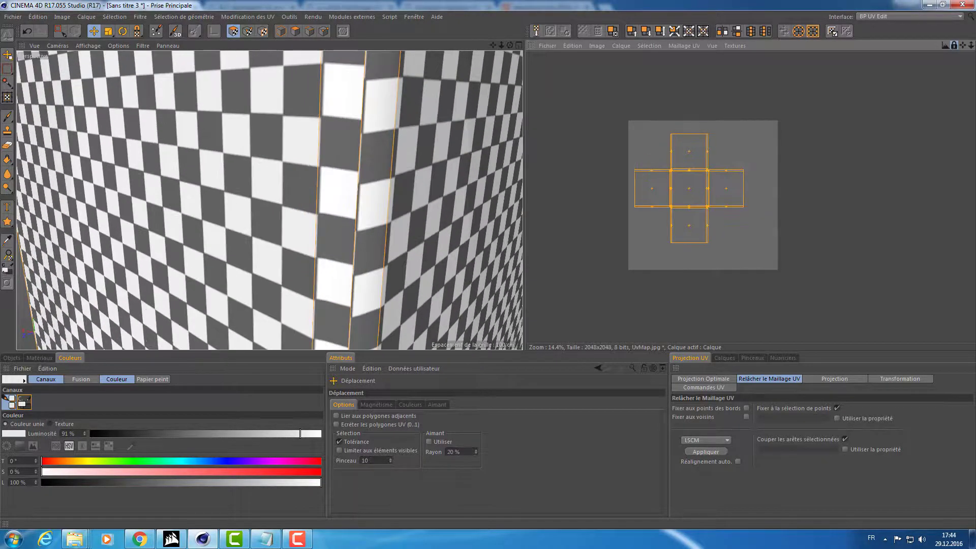
{"action": "scroll", "coordinate": [382, 163], "scroll_direction": "down", "scroll_amount": 5}
{"action": "mouse_move", "coordinate": [381, 164]}
{"action": "left_mouse_down", "text": "alt"}
{"action": "mouse_move", "coordinate": [270, 151]}
{"action": "mouse_move", "coordinate": [334, 153]}
{"action": "mouse_move", "coordinate": [439, 177]}
{"action": "mouse_move", "coordinate": [400, 187]}
{"action": "left_mouse_up", "text": "alt"}
{"action": "scroll", "coordinate": [270, 151], "scroll_direction": "up", "scroll_amount": 3}
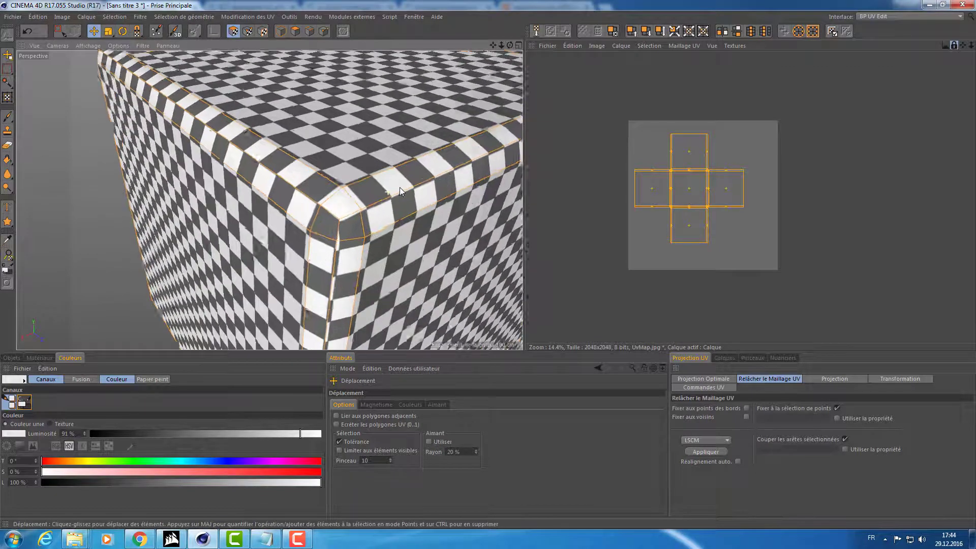
{"action": "scroll", "coordinate": [399, 187], "scroll_direction": "up", "scroll_amount": 3}
Rescale the UV islands around the centre to fit the square and inspect the checkers
{"action": "key", "text": "t"}
{"action": "left_click_drag", "start_coordinate": [686, 183], "coordinate": [689, 189]}
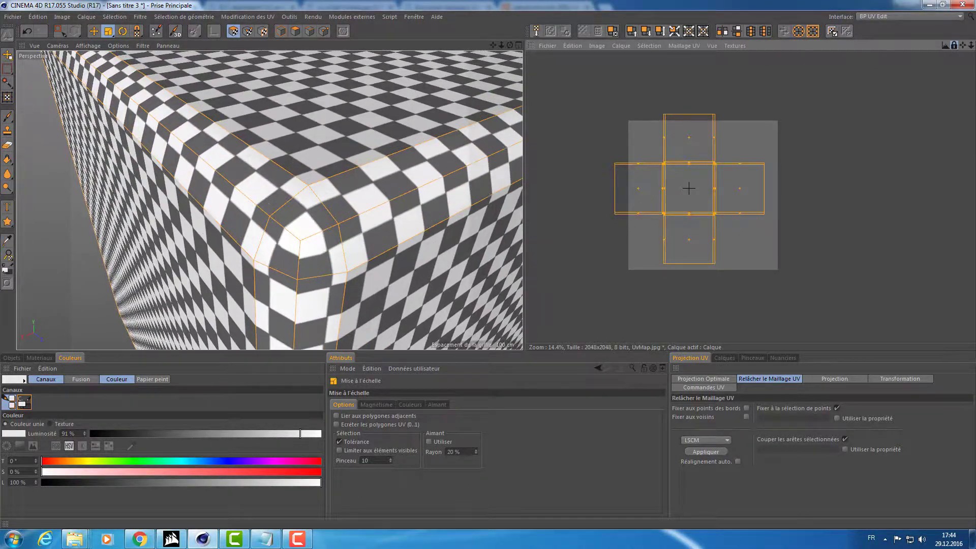
{"action": "left_click_drag", "start_coordinate": [689, 188], "coordinate": [676, 188]}
{"action": "mouse_move", "coordinate": [315, 164]}
{"action": "left_mouse_down", "text": "alt"}
{"action": "mouse_move", "coordinate": [402, 188]}
{"action": "mouse_move", "coordinate": [463, 148]}
{"action": "mouse_move", "coordinate": [501, 90]}
{"action": "mouse_move", "coordinate": [501, 177]}
{"action": "left_mouse_up", "text": "alt"}
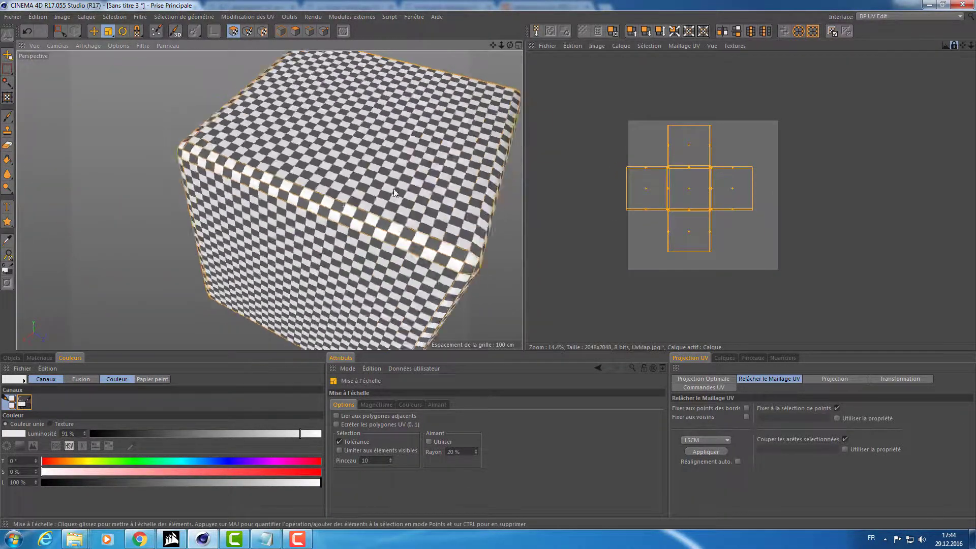
{"action": "scroll", "coordinate": [501, 177], "scroll_direction": "up", "scroll_amount": 2}
{"action": "scroll", "coordinate": [416, 165], "scroll_direction": "up", "scroll_amount": 3}
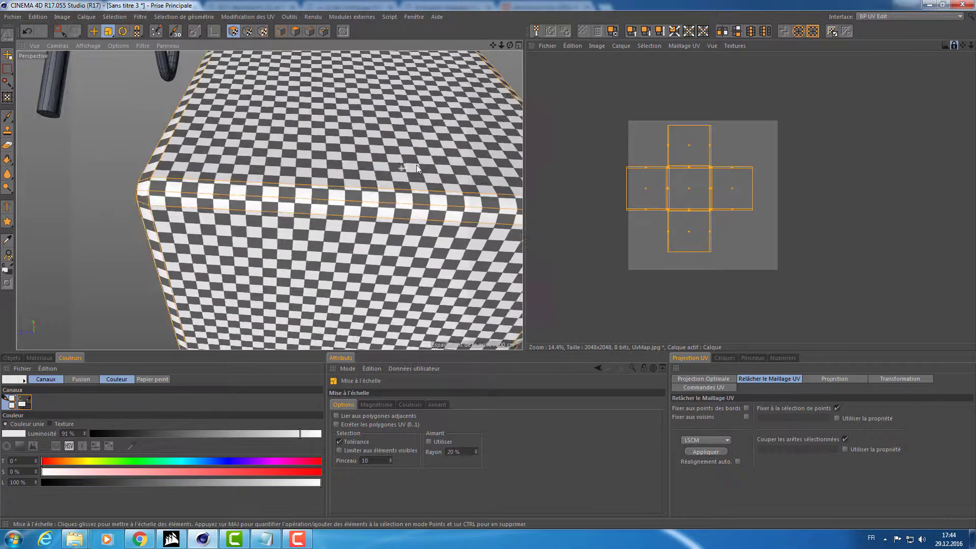
{"action": "scroll", "coordinate": [438, 162], "scroll_direction": "up", "scroll_amount": 3}
{"action": "scroll", "coordinate": [438, 147], "scroll_direction": "up", "scroll_amount": 3}
{"action": "scroll", "coordinate": [436, 147], "scroll_direction": "down", "scroll_amount": 2}
{"action": "scroll", "coordinate": [435, 151], "scroll_direction": "down", "scroll_amount": 3}
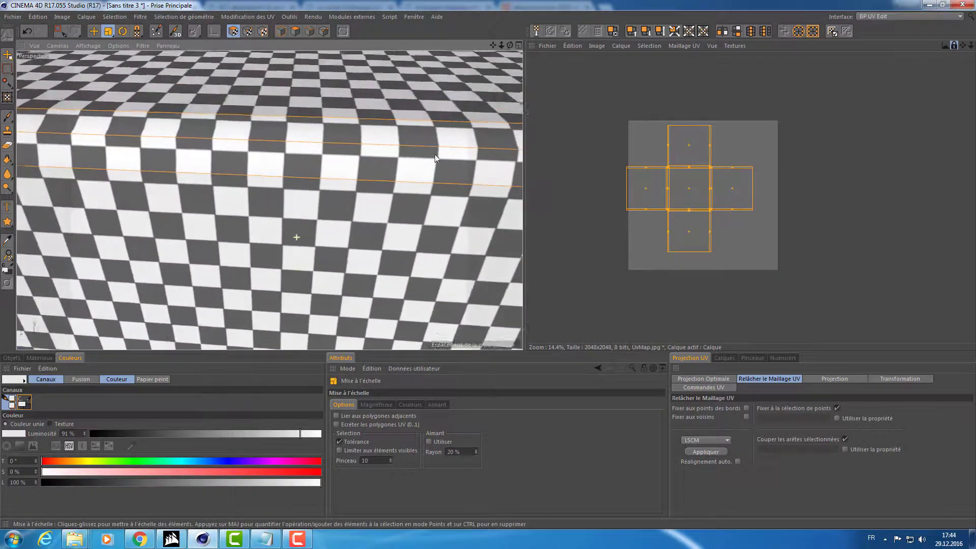
{"action": "left_click_drag", "start_coordinate": [435, 154], "coordinate": [438, 182], "text": "alt"}
{"action": "scroll", "coordinate": [280, 169], "scroll_direction": "down", "scroll_amount": 6}
Orbit and zoom the view to bring the tube, cube and dome into view
{"action": "left_click_drag", "start_coordinate": [279, 169], "coordinate": [307, 218], "text": "alt"}
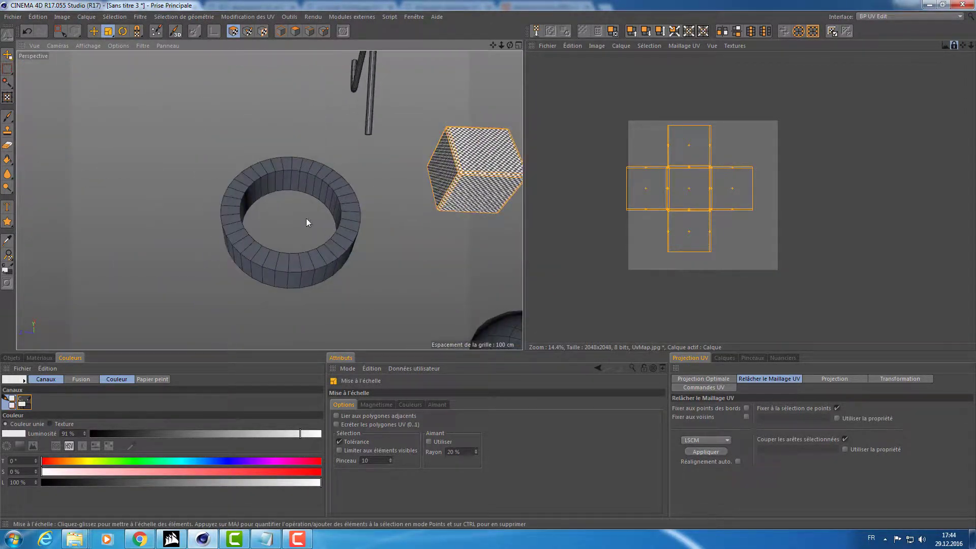
{"action": "scroll", "coordinate": [375, 188], "scroll_direction": "up", "scroll_amount": 3}
{"action": "scroll", "coordinate": [392, 167], "scroll_direction": "up", "scroll_amount": 3}
{"action": "scroll", "coordinate": [392, 167], "scroll_direction": "down", "scroll_amount": 2}
{"action": "scroll", "coordinate": [353, 166], "scroll_direction": "down", "scroll_amount": 3}
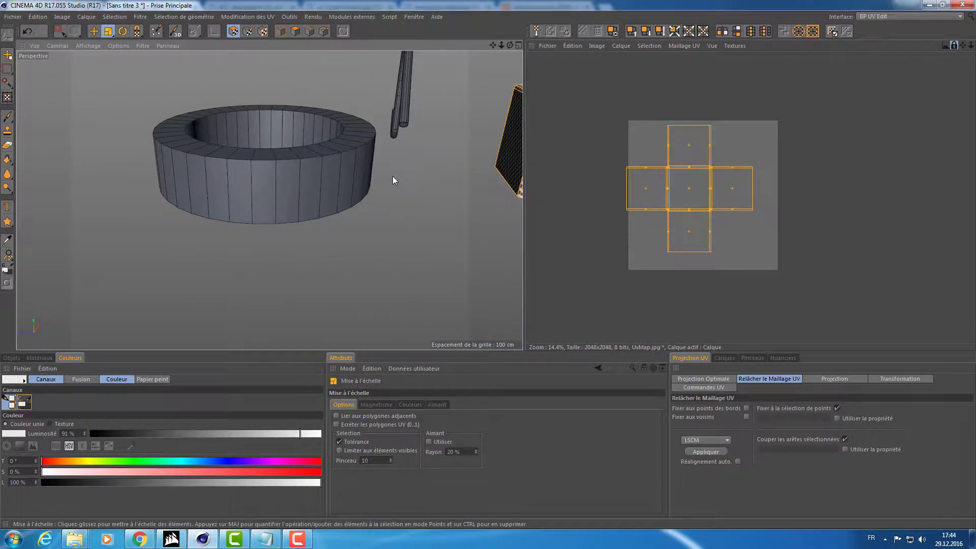
{"action": "scroll", "coordinate": [393, 176], "scroll_direction": "down", "scroll_amount": 3}
{"action": "scroll", "coordinate": [350, 171], "scroll_direction": "down", "scroll_amount": 2}
{"action": "left_click_drag", "start_coordinate": [291, 188], "coordinate": [364, 270], "text": "alt"}
{"action": "scroll", "coordinate": [292, 208], "scroll_direction": "up", "scroll_amount": 3}
{"action": "scroll", "coordinate": [294, 213], "scroll_direction": "up", "scroll_amount": 2}
{"action": "left_click_drag", "start_coordinate": [294, 214], "coordinate": [320, 223], "text": "alt"}
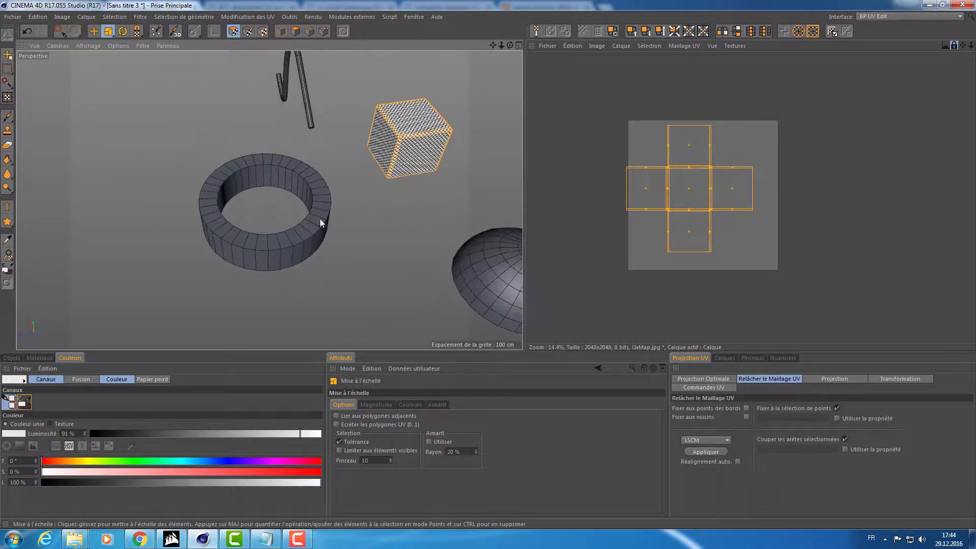
Select the Tube object in the Objects list and switch to Model mode
{"action": "left_click", "coordinate": [11, 358]}
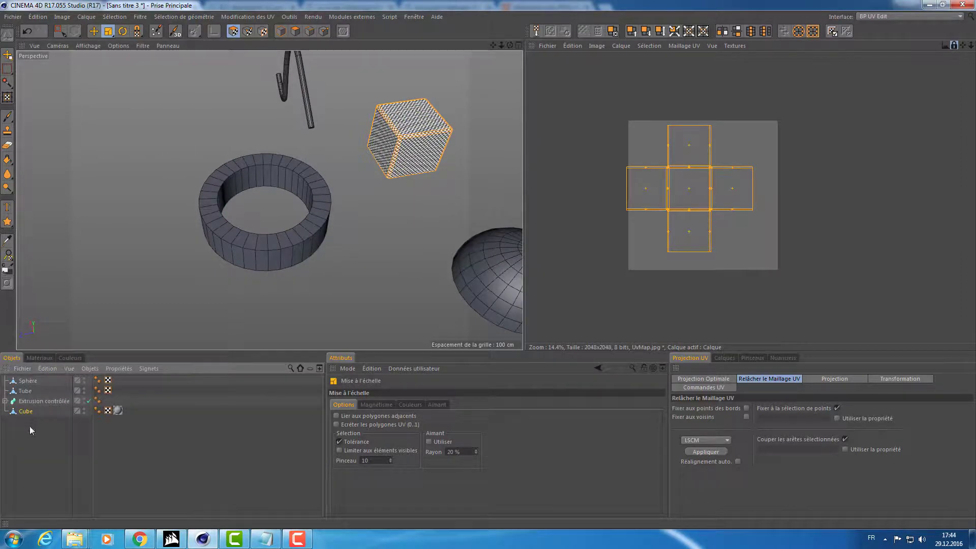
{"action": "left_click", "coordinate": [27, 389]}
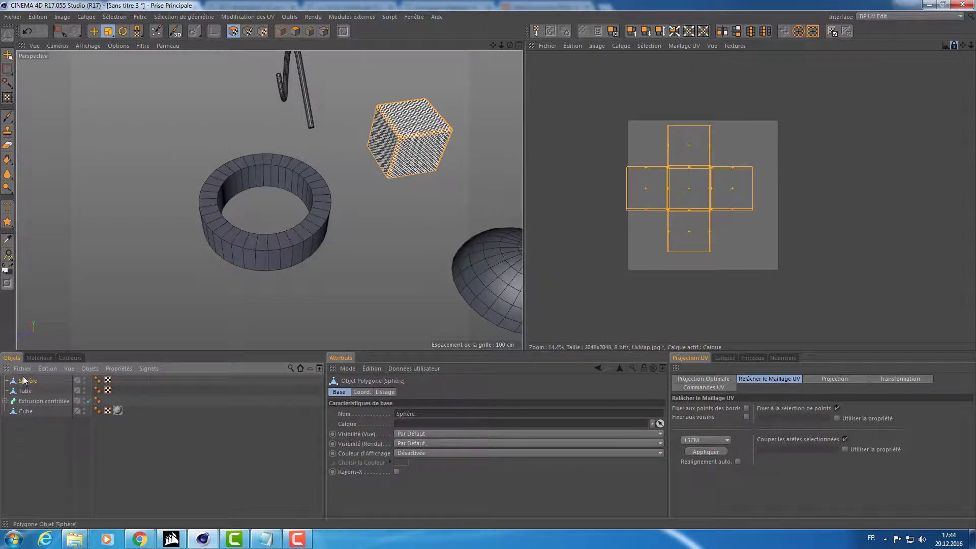
{"action": "left_click", "coordinate": [27, 389]}
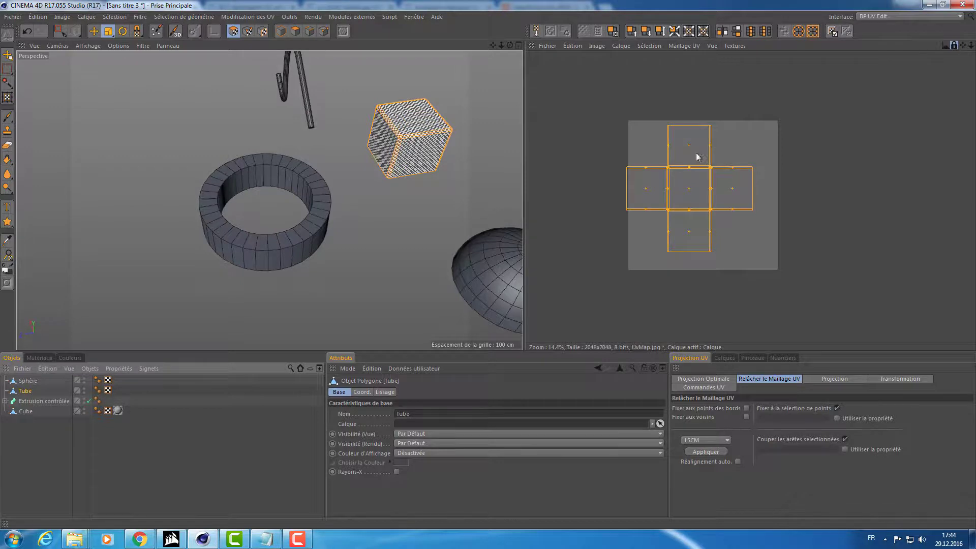
{"action": "left_click", "coordinate": [280, 31]}
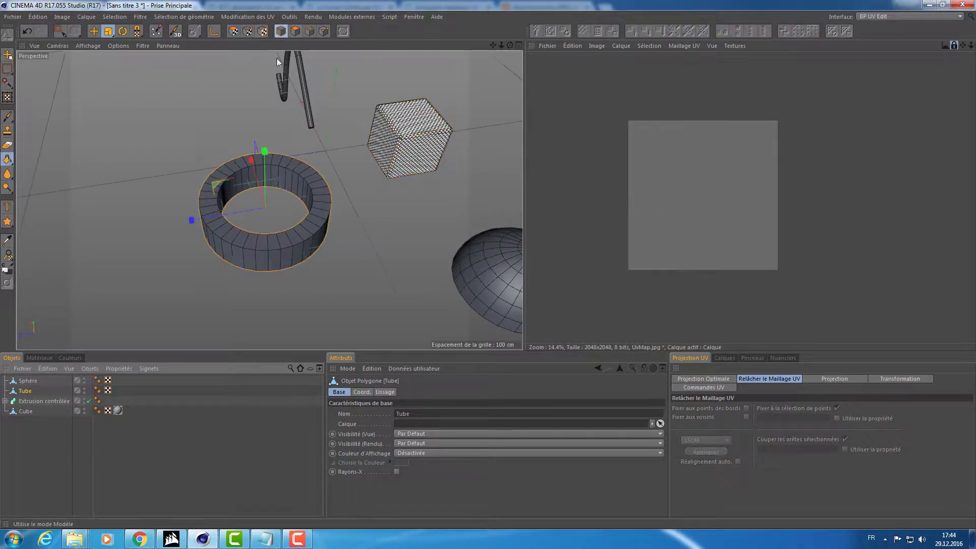
{"action": "scroll", "coordinate": [270, 224], "scroll_direction": "up", "scroll_amount": 3}
{"action": "scroll", "coordinate": [270, 224], "scroll_direction": "up", "scroll_amount": 2}
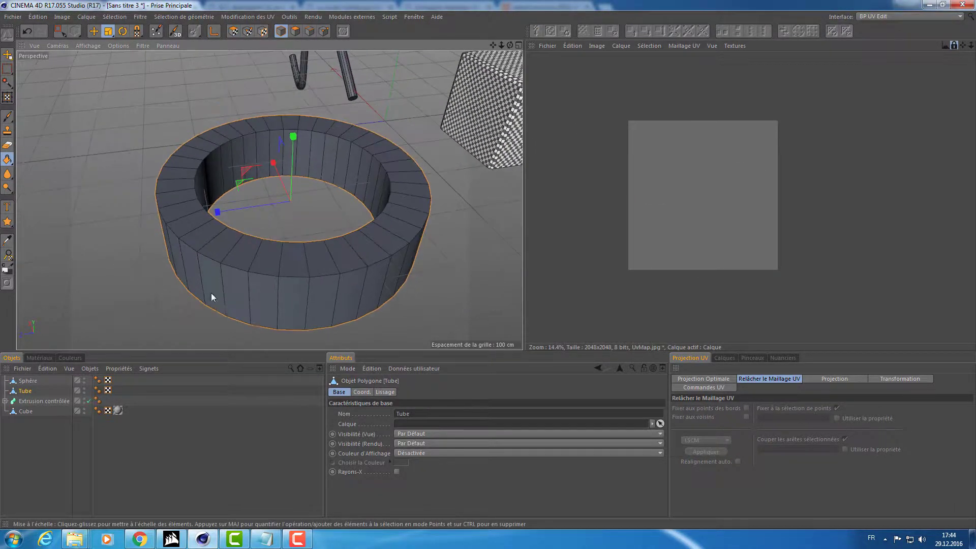
Apply the checker material Mat to the Tube and enter UV Polygons mode
{"action": "left_click", "coordinate": [39, 358]}
{"action": "right_click", "coordinate": [7, 417]}
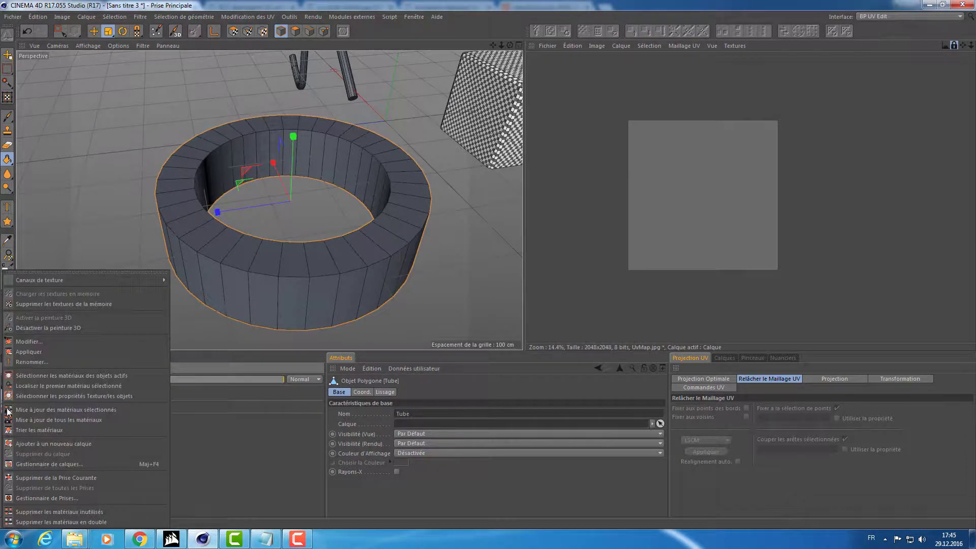
{"action": "left_click", "coordinate": [48, 352]}
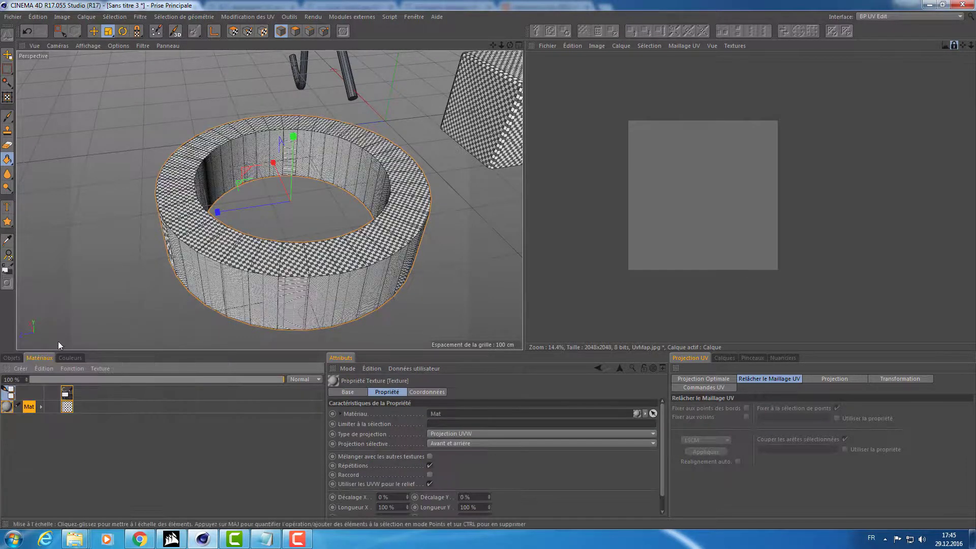
{"action": "left_click", "coordinate": [12, 358]}
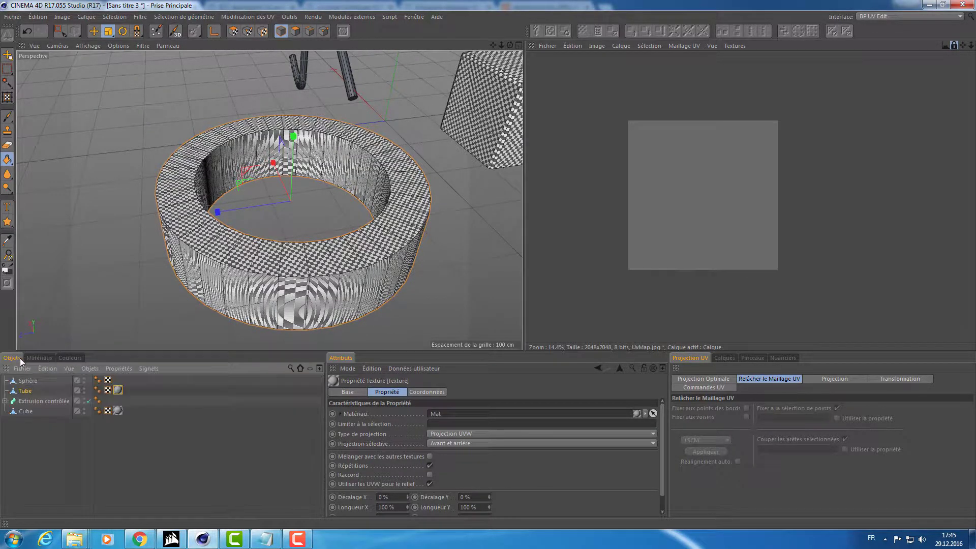
{"action": "left_click", "coordinate": [76, 391]}
{"action": "left_click", "coordinate": [234, 31]}
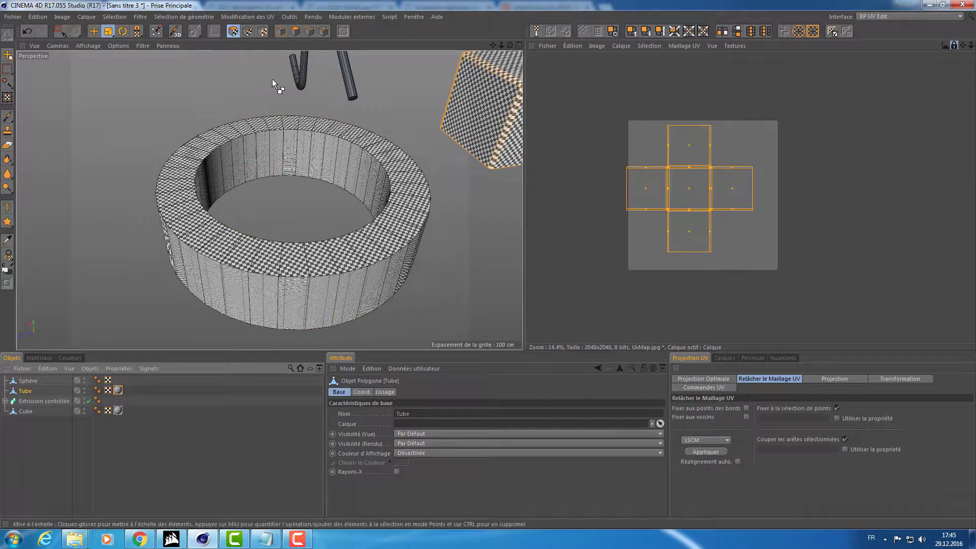
Show UvMap.jpg behind the UVs and select the tube's UVW tag
{"action": "left_click", "coordinate": [735, 46]}
{"action": "left_click", "coordinate": [738, 95]}
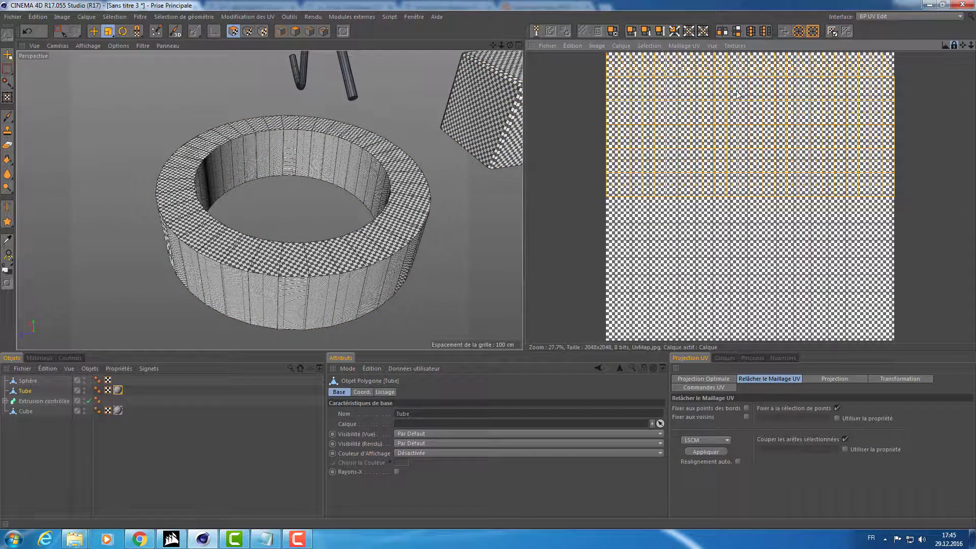
{"action": "left_click", "coordinate": [107, 390]}
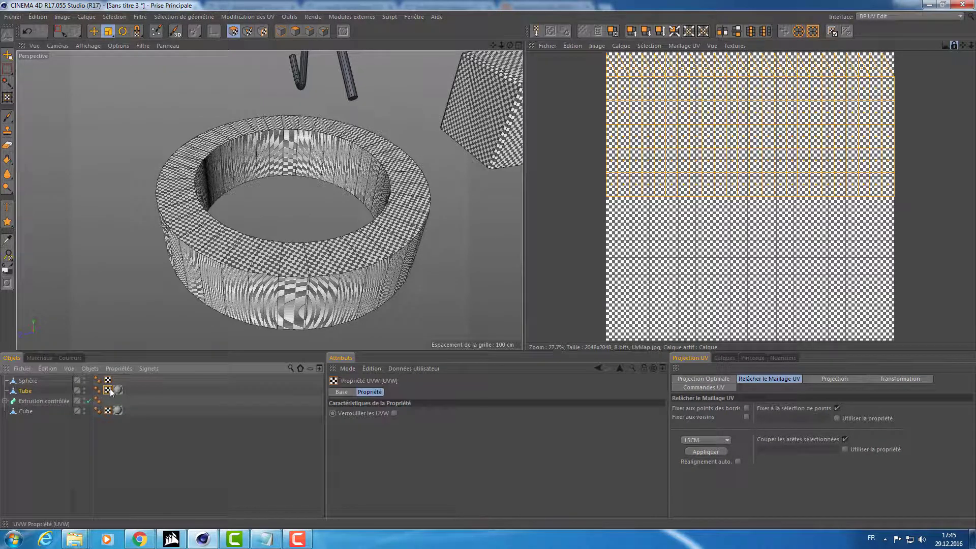
Create a new blank 4096 × 4096 texture via File > New Texture
{"action": "left_click", "coordinate": [548, 45]}
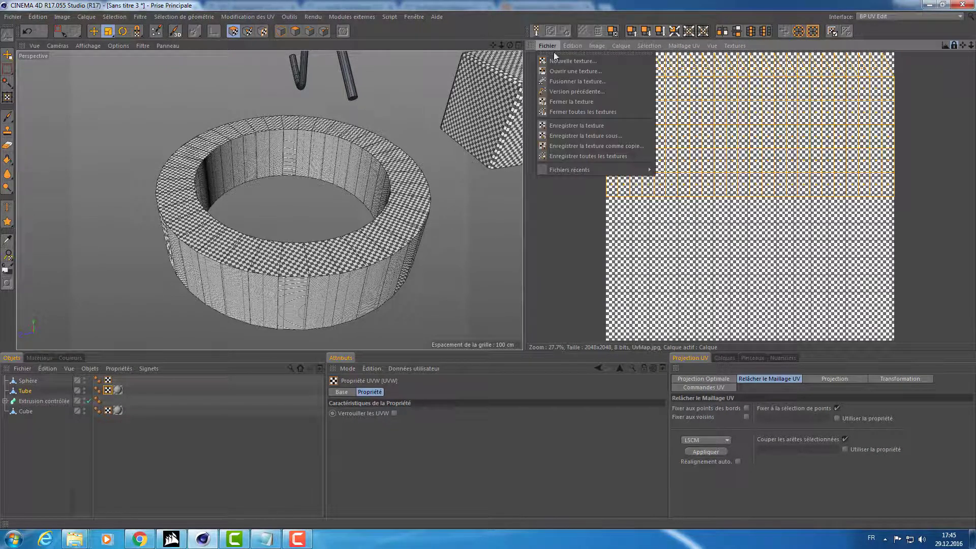
{"action": "left_click", "coordinate": [563, 62]}
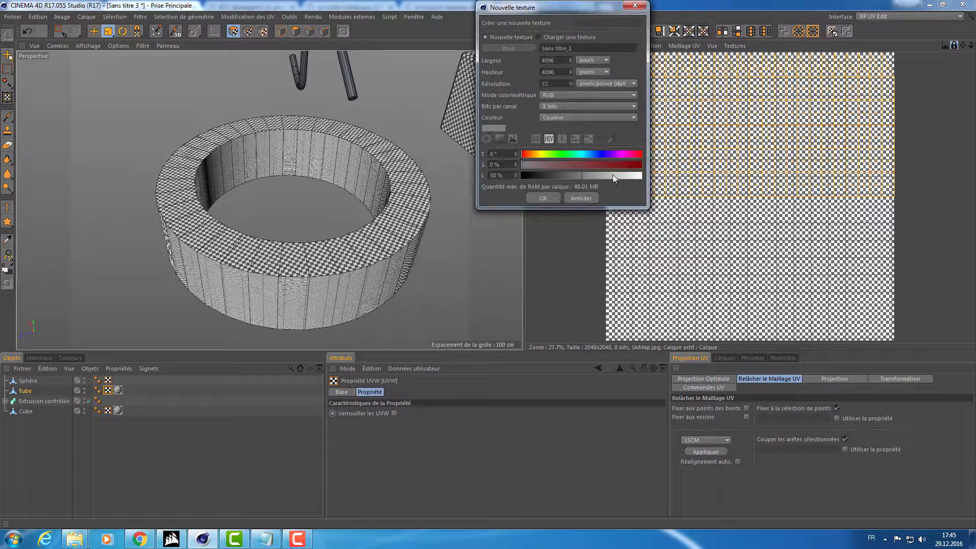
{"action": "left_click", "coordinate": [541, 199]}
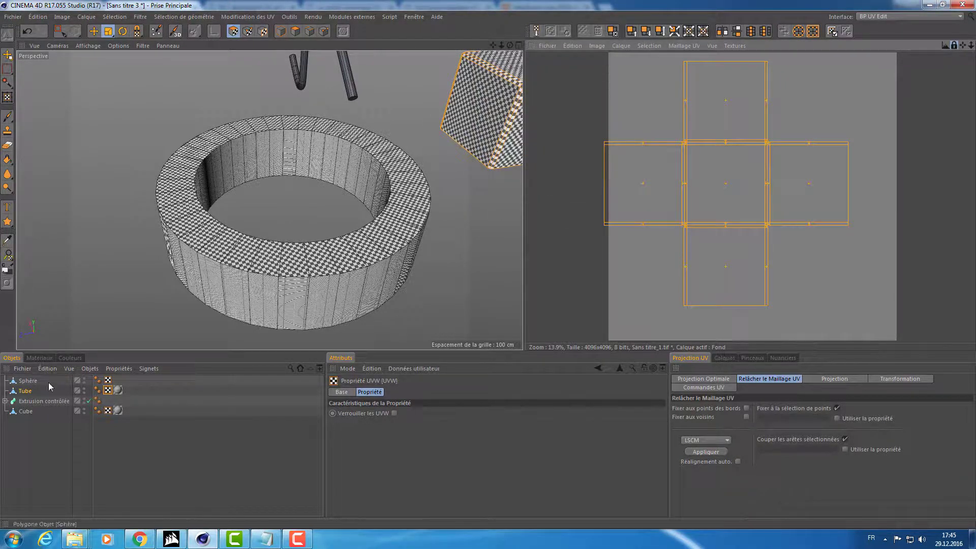
{"action": "left_click", "coordinate": [98, 391]}
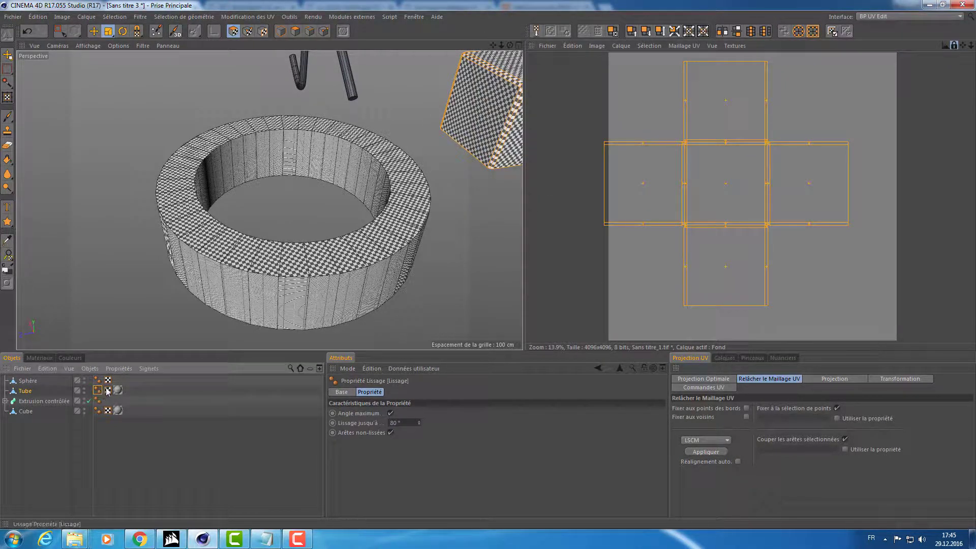
Select the tube's UVW tag and select all of its UV polygons
{"action": "left_click", "coordinate": [107, 391]}
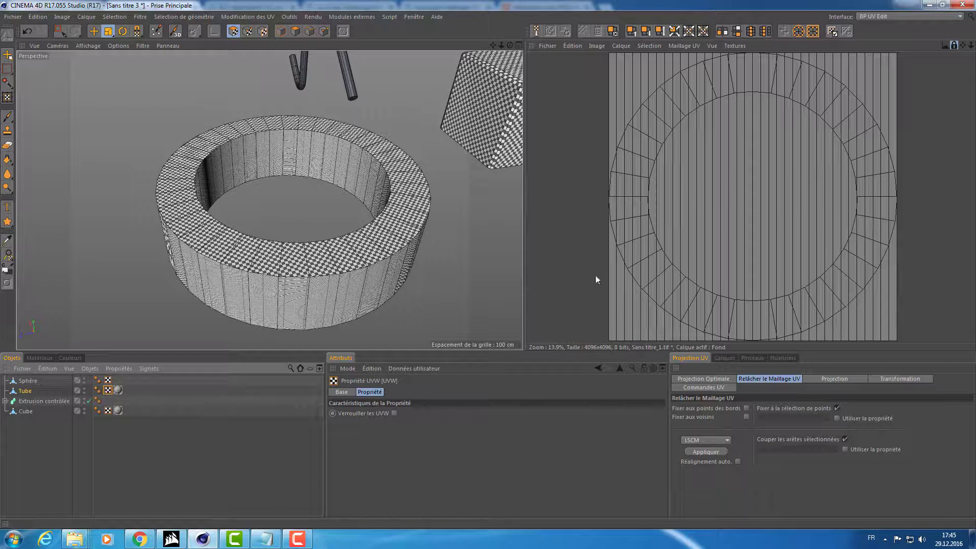
{"action": "left_click", "coordinate": [692, 100]}
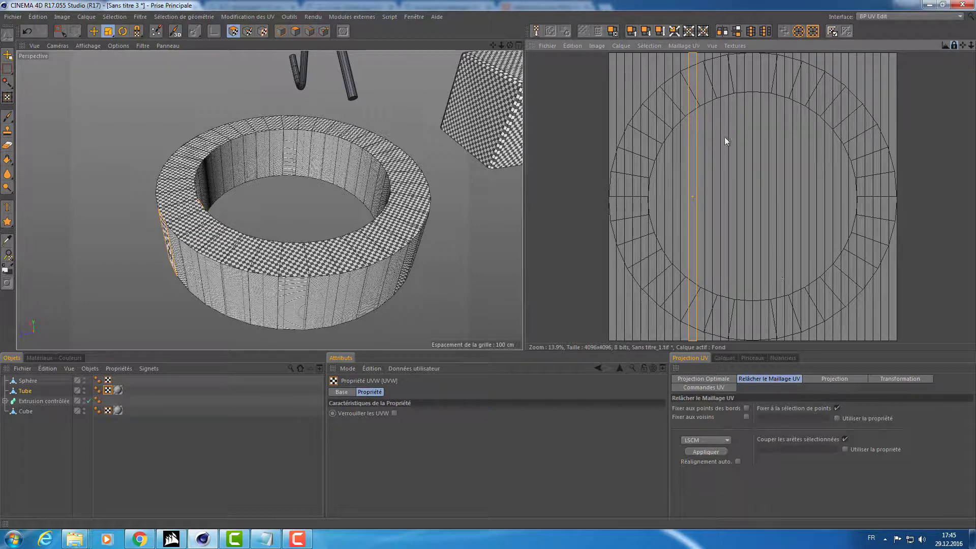
{"action": "scroll", "coordinate": [703, 145], "scroll_direction": "down", "scroll_amount": 1}
{"action": "key", "text": "ctrl+a"}
{"action": "left_click_drag", "start_coordinate": [305, 167], "coordinate": [317, 202], "text": "alt"}
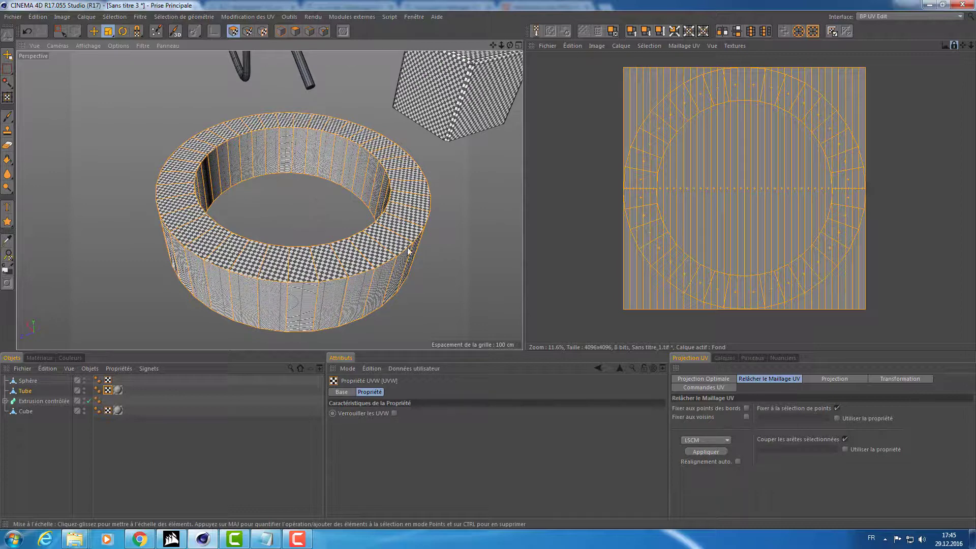
Try Cylindrical, Planar, Cubic and Polar projections on the tube's UVs
{"action": "left_click", "coordinate": [833, 385]}
{"action": "left_click", "coordinate": [691, 409]}
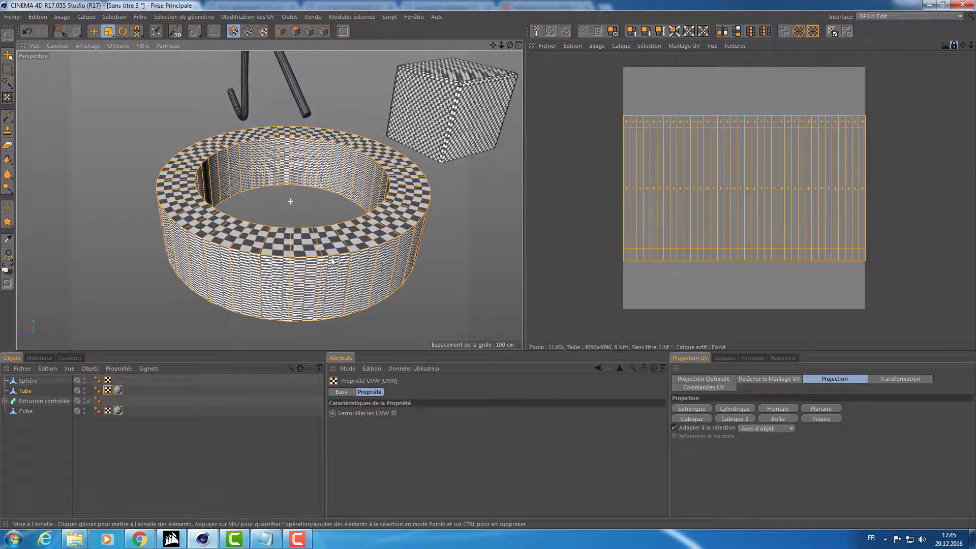
{"action": "scroll", "coordinate": [370, 294], "scroll_direction": "up", "scroll_amount": 4}
{"action": "scroll", "coordinate": [369, 293], "scroll_direction": "up", "scroll_amount": 2}
{"action": "left_click", "coordinate": [739, 410]}
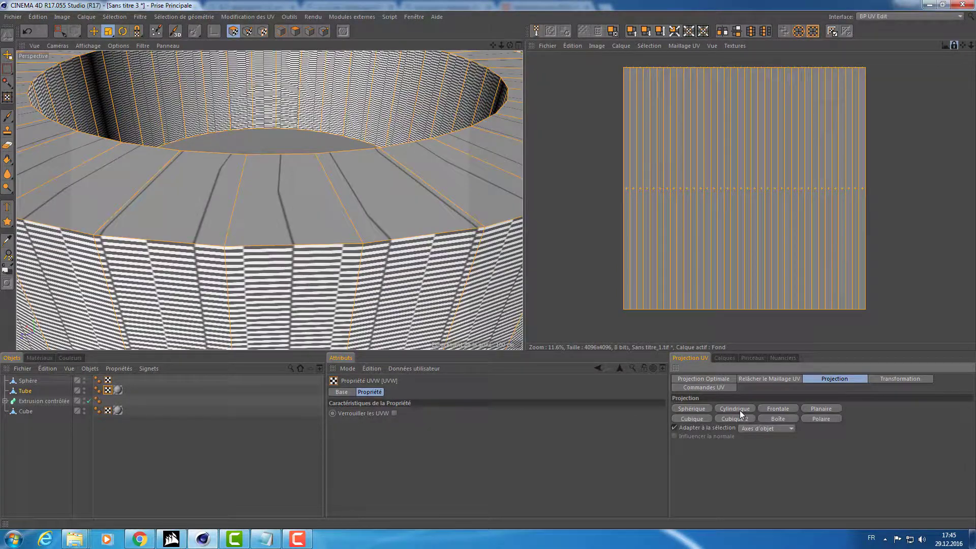
{"action": "left_click", "coordinate": [820, 405]}
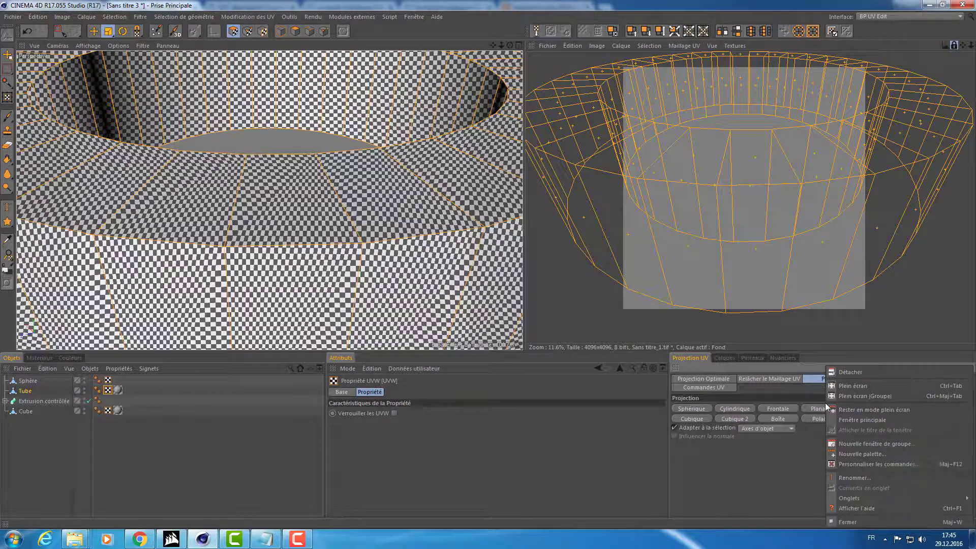
{"action": "left_click", "coordinate": [825, 408]}
{"action": "left_click", "coordinate": [734, 416]}
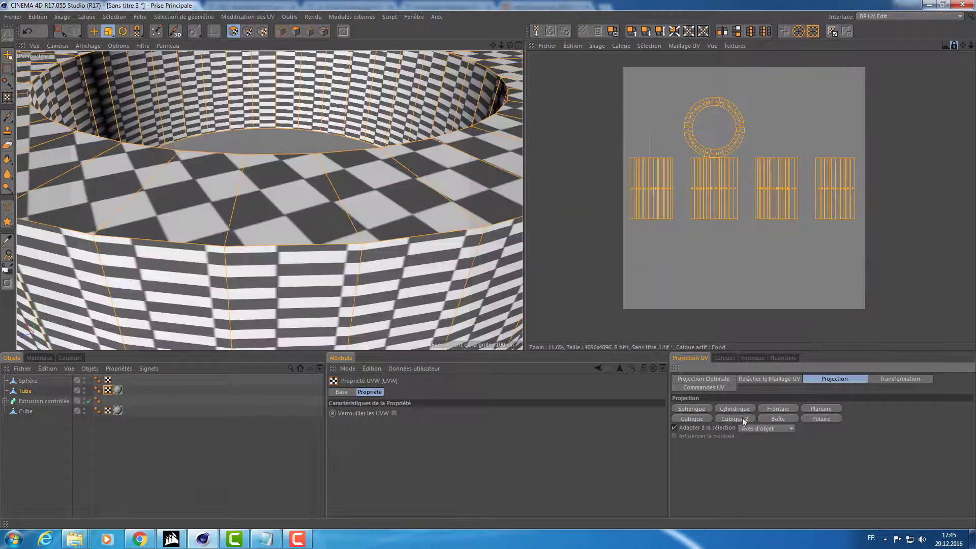
{"action": "left_click", "coordinate": [829, 419]}
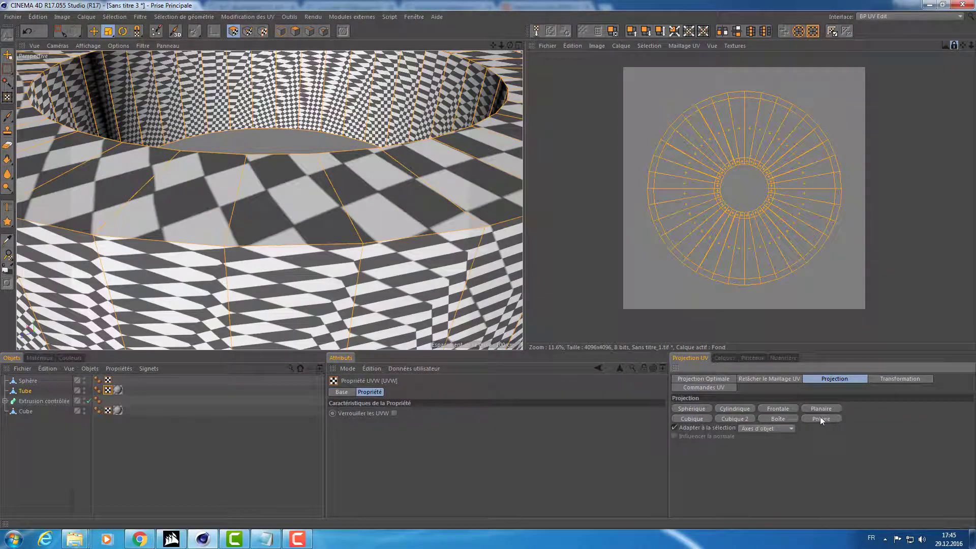
Apply the Cubic 2 projection, giving a ring above four side strips
{"action": "scroll", "coordinate": [337, 261], "scroll_direction": "down", "scroll_amount": 5}
{"action": "left_click_drag", "start_coordinate": [337, 260], "coordinate": [337, 197], "text": "alt"}
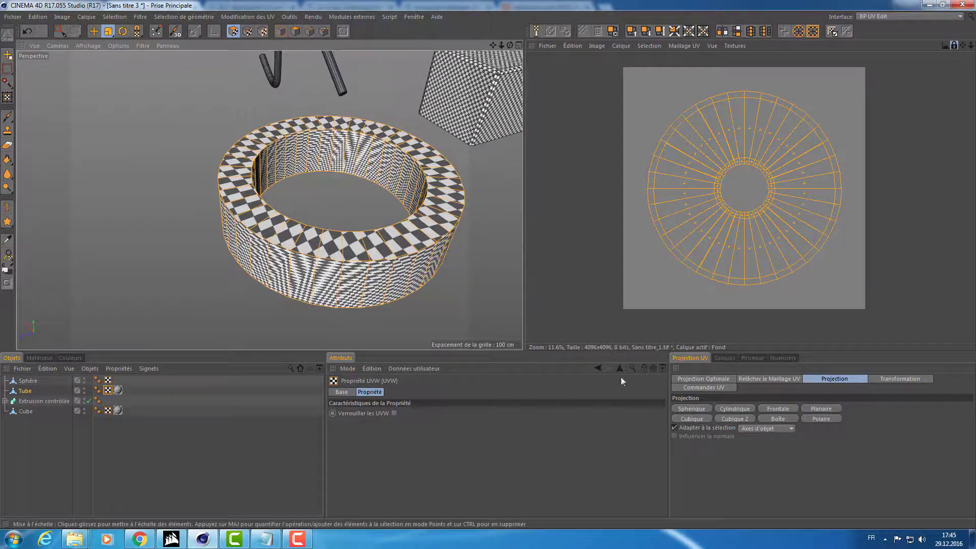
{"action": "left_click", "coordinate": [746, 419]}
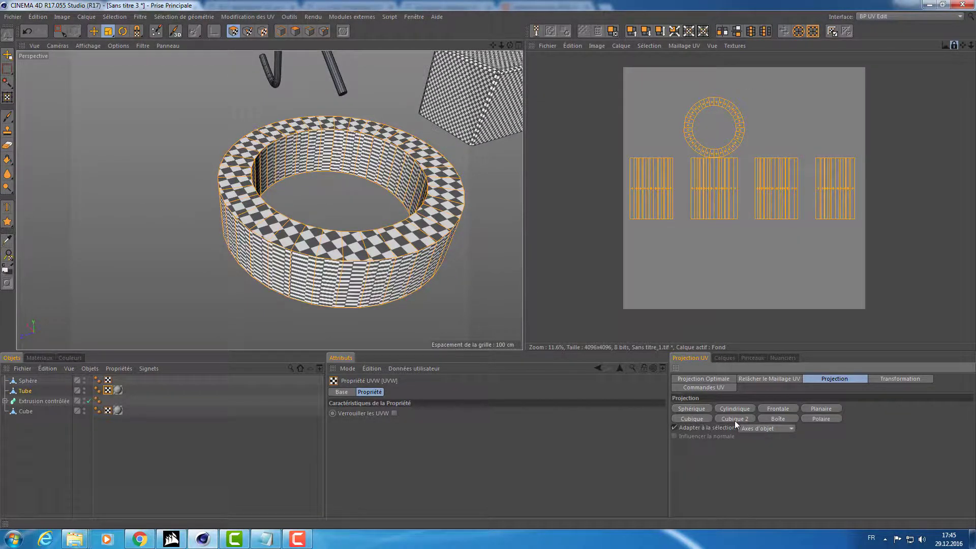
{"action": "mouse_move", "coordinate": [387, 264]}
{"action": "left_mouse_down", "text": "alt"}
{"action": "mouse_move", "coordinate": [396, 160]}
{"action": "mouse_move", "coordinate": [372, 330]}
{"action": "mouse_move", "coordinate": [268, 200]}
{"action": "mouse_move", "coordinate": [290, 200]}
{"action": "left_mouse_up", "text": "alt"}
Frame the tube in four views and apply a Frontal projection to its UVs
{"action": "middle_click", "coordinate": [395, 216]}
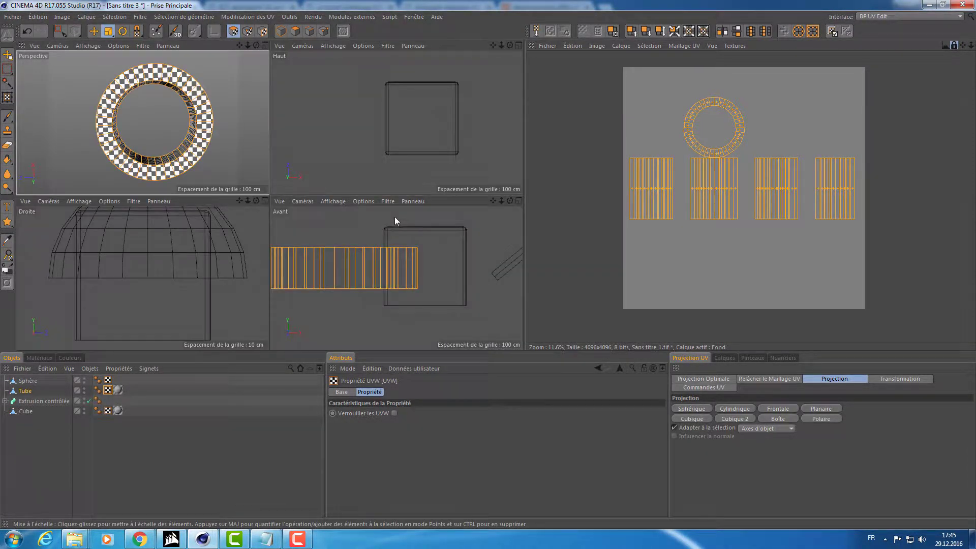
{"action": "key", "text": "o"}
{"action": "key", "text": "o"}
{"action": "key", "text": "o"}
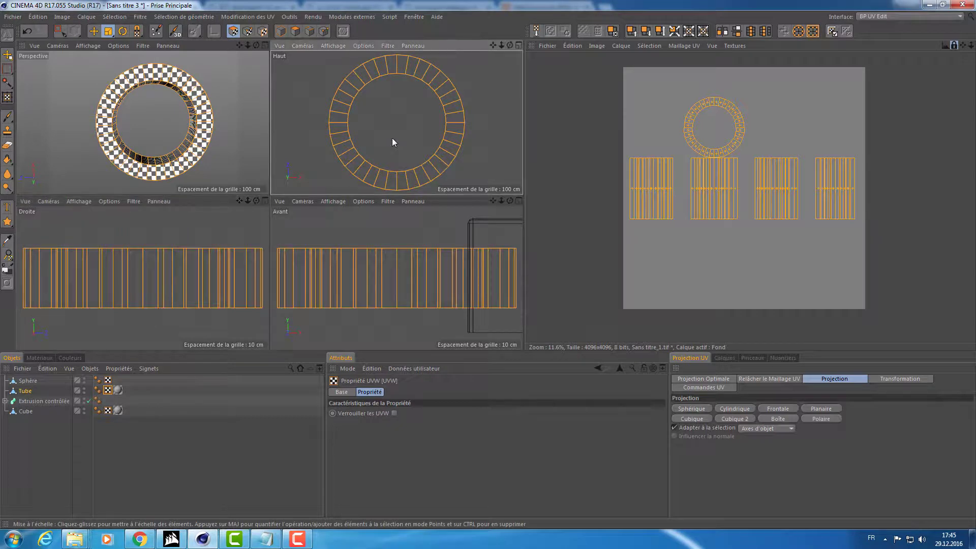
{"action": "left_click", "coordinate": [784, 410]}
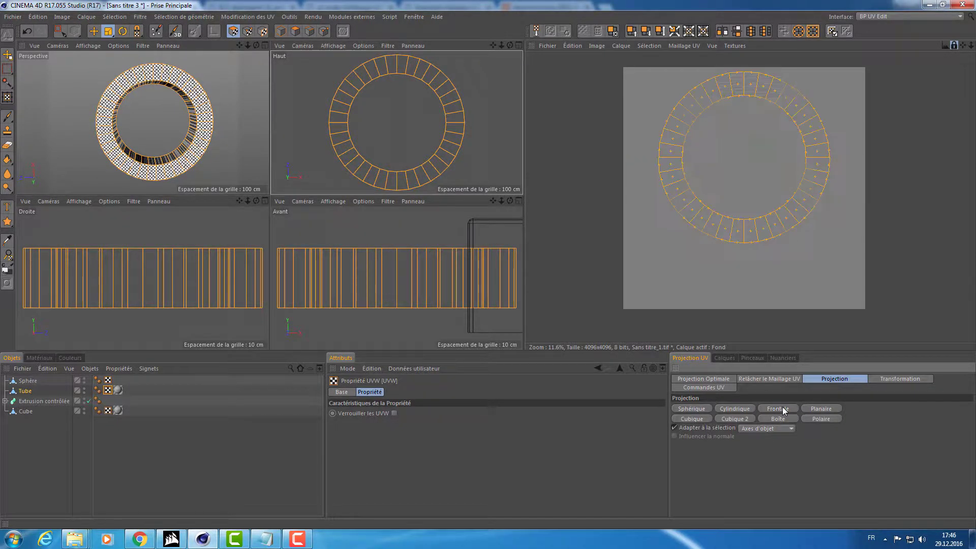
{"action": "middle_click", "coordinate": [202, 133]}
{"action": "left_click_drag", "start_coordinate": [202, 133], "coordinate": [230, 174], "text": "alt"}
{"action": "middle_click", "coordinate": [249, 176]}
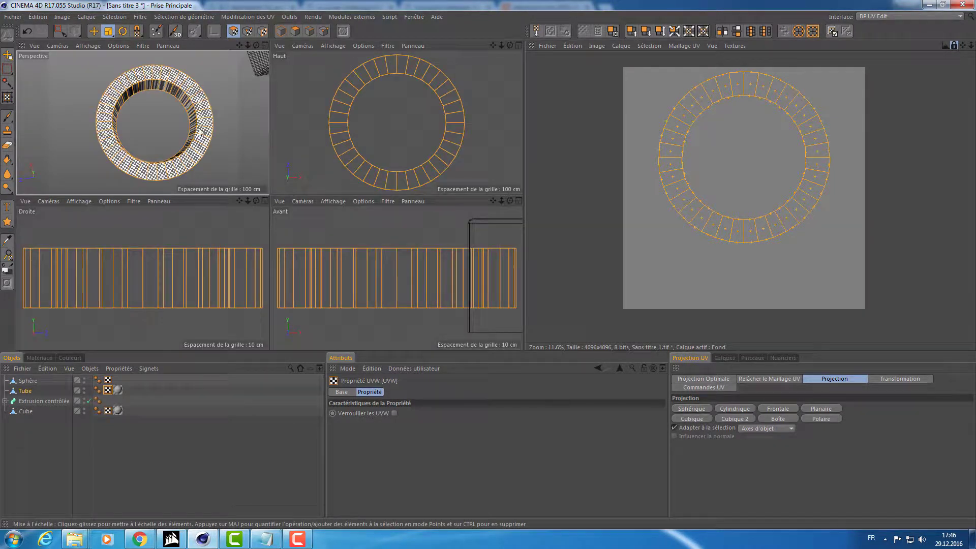
In the top view, rectangle-select a wedge of polygons at the ring's top in Polygon mode
{"action": "middle_click", "coordinate": [389, 121]}
{"action": "scroll", "coordinate": [265, 163], "scroll_direction": "up", "scroll_amount": 4}
{"action": "scroll", "coordinate": [295, 211], "scroll_direction": "up", "scroll_amount": 1}
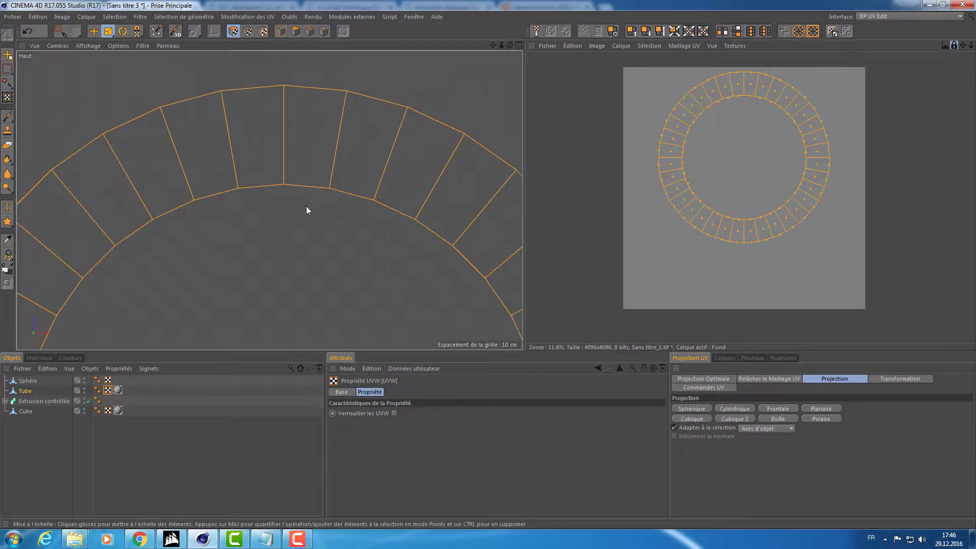
{"action": "left_click", "coordinate": [310, 31]}
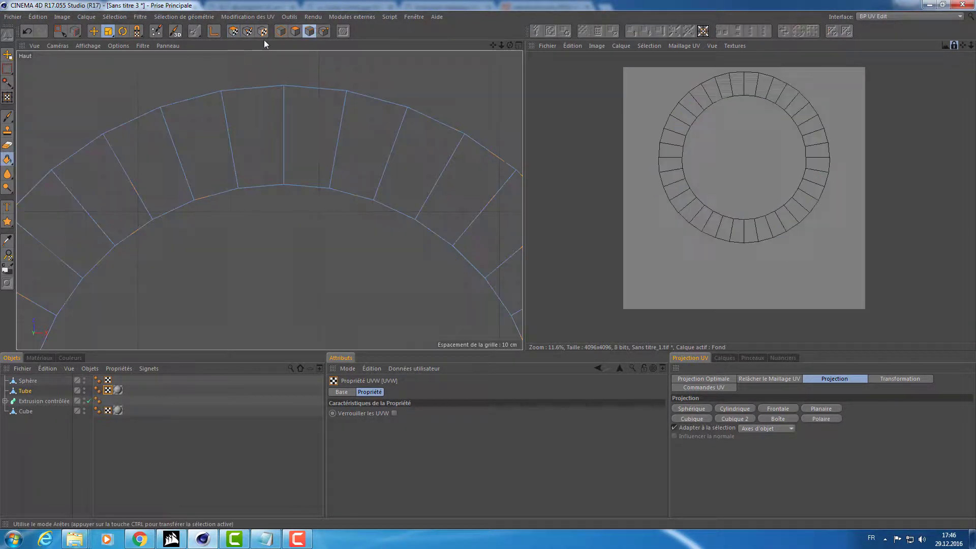
{"action": "left_click", "coordinate": [58, 32]}
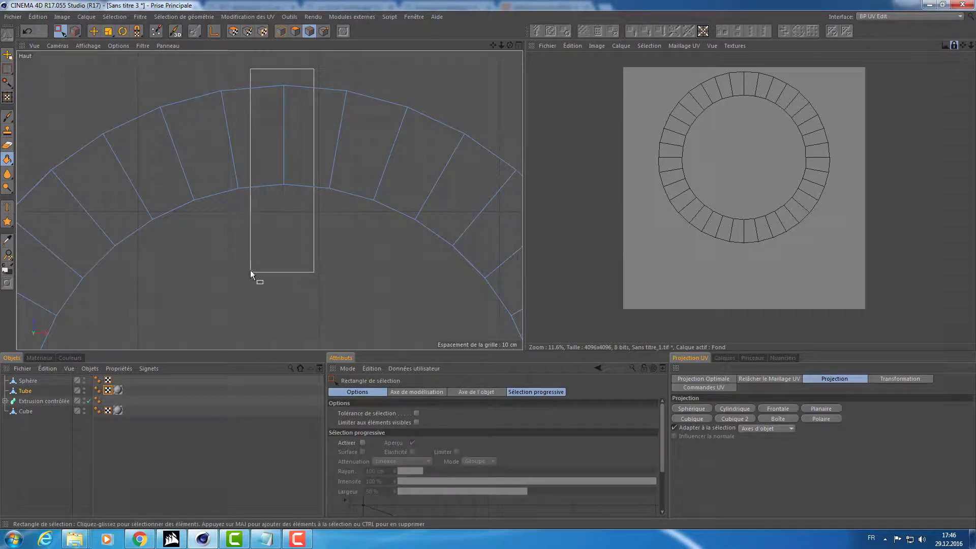
{"action": "left_click_drag", "start_coordinate": [261, 198], "coordinate": [251, 270]}
{"action": "middle_click", "coordinate": [297, 250]}
{"action": "middle_click", "coordinate": [193, 193]}
{"action": "mouse_move", "coordinate": [193, 199]}
{"action": "left_mouse_down", "text": "alt"}
{"action": "mouse_move", "coordinate": [239, 145]}
{"action": "mouse_move", "coordinate": [293, 106]}
{"action": "mouse_move", "coordinate": [111, 158]}
{"action": "mouse_move", "coordinate": [126, 170]}
{"action": "mouse_move", "coordinate": [167, 152]}
{"action": "left_mouse_up", "text": "alt"}
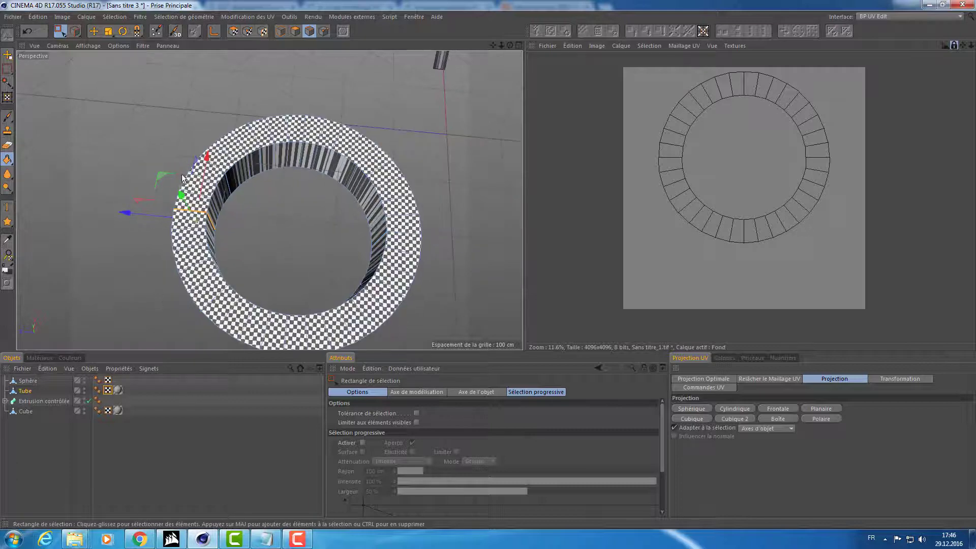
Box-select the tube's top-rim UV points in the front view using UV Points mode
{"action": "left_click", "coordinate": [233, 32]}
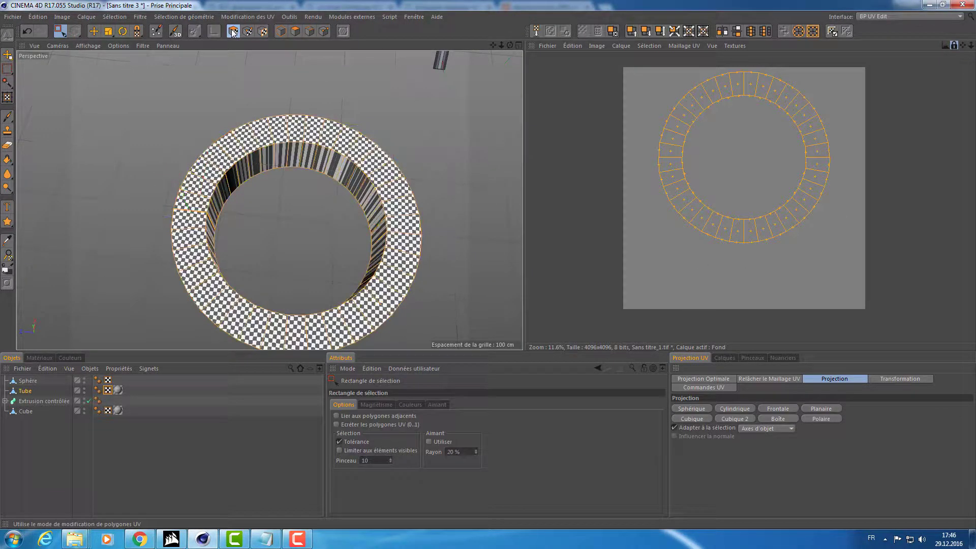
{"action": "middle_click", "coordinate": [417, 251]}
{"action": "middle_click", "coordinate": [379, 152]}
{"action": "middle_click", "coordinate": [391, 234]}
{"action": "middle_click", "coordinate": [417, 255]}
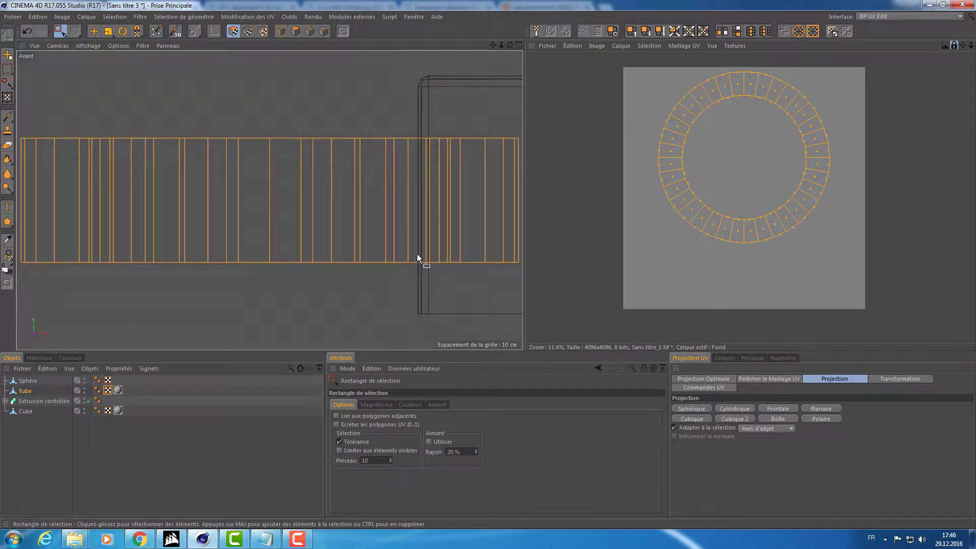
{"action": "scroll", "coordinate": [417, 254], "scroll_direction": "down", "scroll_amount": 3}
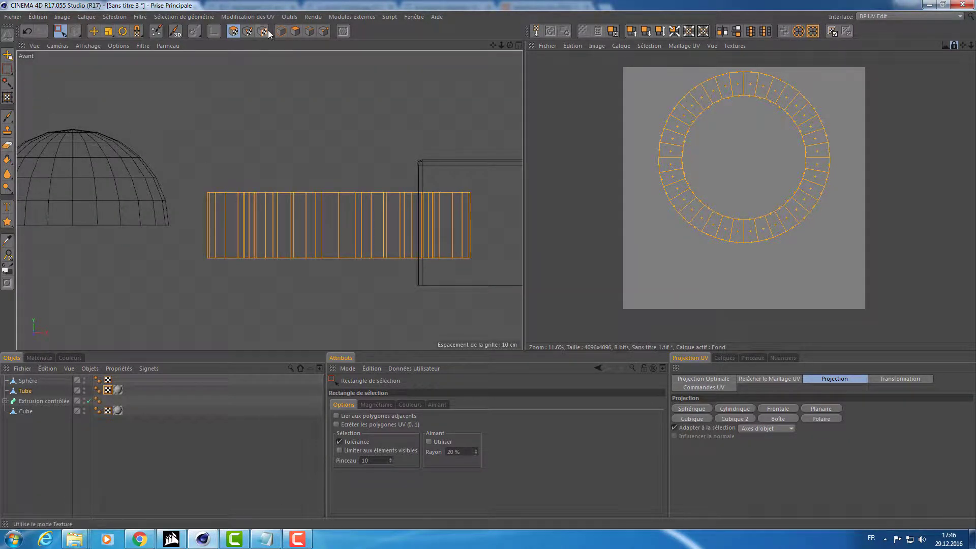
{"action": "left_click", "coordinate": [249, 32]}
{"action": "left_click_drag", "start_coordinate": [199, 152], "coordinate": [448, 211]}
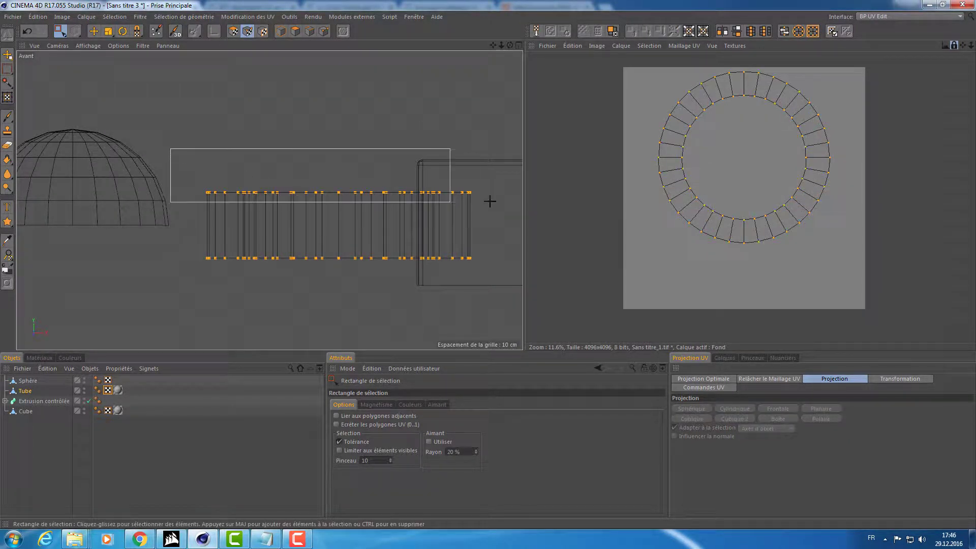
{"action": "middle_click", "coordinate": [448, 216]}
{"action": "middle_click", "coordinate": [194, 145]}
{"action": "mouse_move", "coordinate": [251, 185]}
{"action": "left_mouse_down", "text": "alt"}
{"action": "mouse_move", "coordinate": [327, 132]}
{"action": "mouse_move", "coordinate": [322, 187]}
{"action": "left_mouse_up", "text": "alt"}
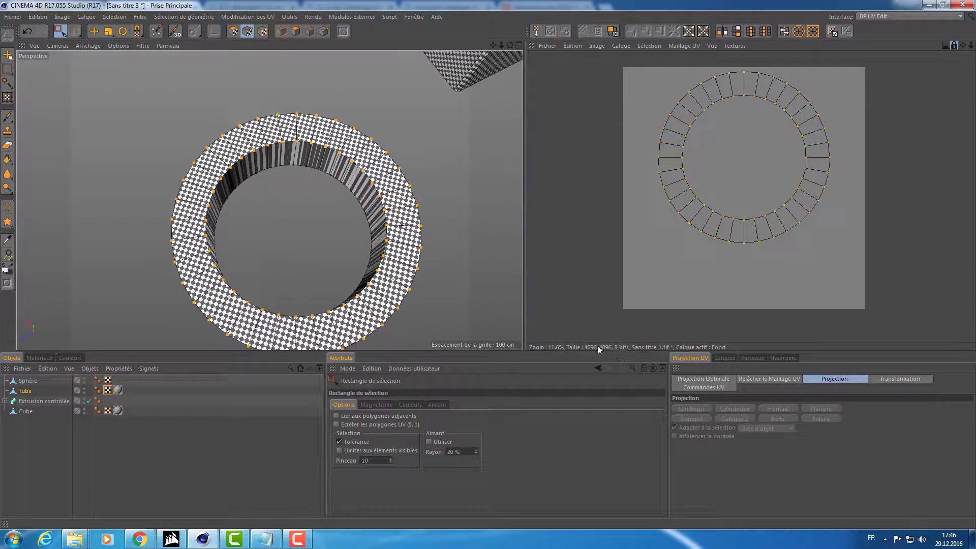
Relax the tube's UVs into an unfolded ring and set the relax method to ABF
{"action": "left_click", "coordinate": [744, 380]}
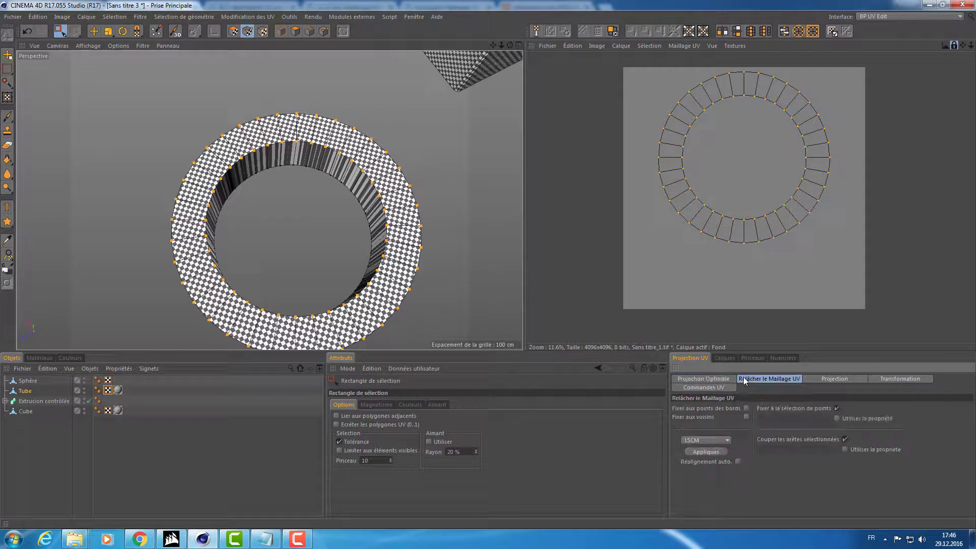
{"action": "left_click", "coordinate": [233, 31]}
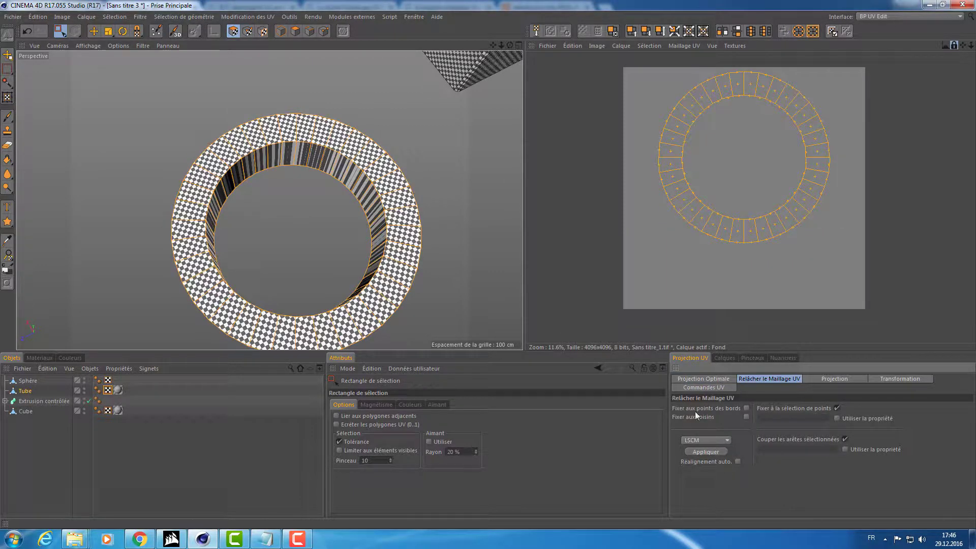
{"action": "left_click", "coordinate": [723, 453]}
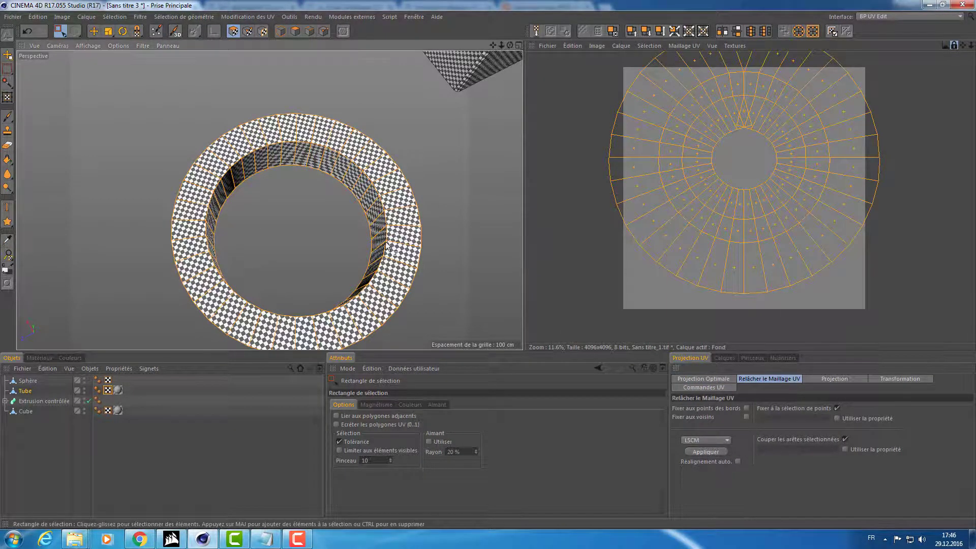
{"action": "mouse_move", "coordinate": [418, 229]}
{"action": "left_mouse_down", "text": "alt"}
{"action": "mouse_move", "coordinate": [418, 135]}
{"action": "mouse_move", "coordinate": [505, 203]}
{"action": "left_mouse_up", "text": "alt"}
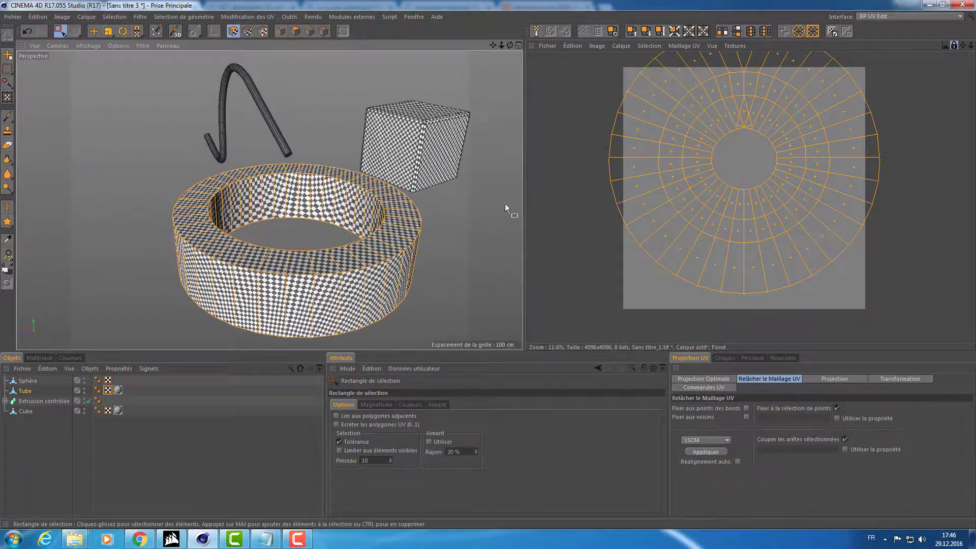
{"action": "left_click", "coordinate": [707, 441]}
{"action": "left_click", "coordinate": [700, 462]}
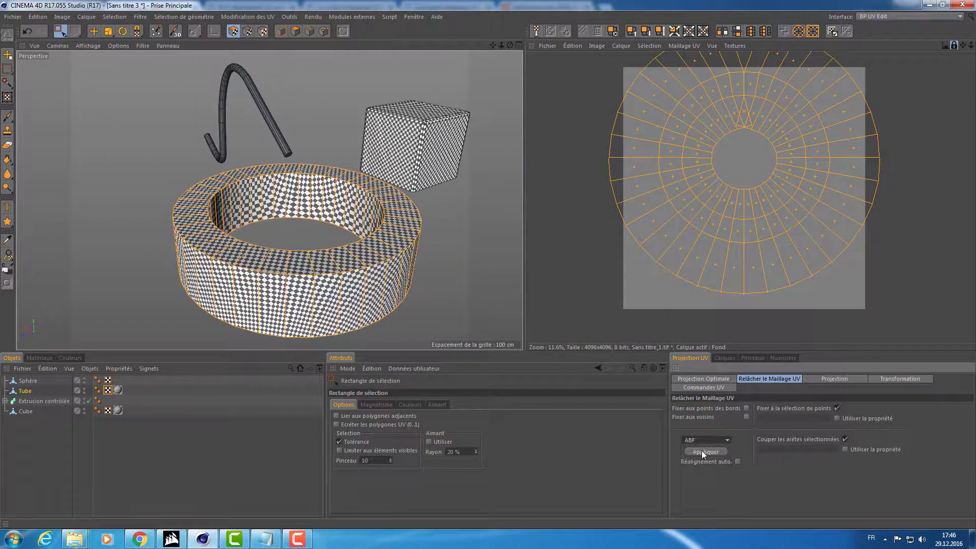
Bring the tube back into view and select all of its UV polygons with Ctrl+A
{"action": "mouse_move", "coordinate": [519, 286]}
{"action": "left_mouse_down", "text": "alt"}
{"action": "mouse_move", "coordinate": [427, 278]}
{"action": "mouse_move", "coordinate": [468, 233]}
{"action": "mouse_move", "coordinate": [461, 264]}
{"action": "left_mouse_up", "text": "alt"}
{"action": "scroll", "coordinate": [742, 120], "scroll_direction": "up", "scroll_amount": 3}
{"action": "scroll", "coordinate": [742, 121], "scroll_direction": "up", "scroll_amount": 4}
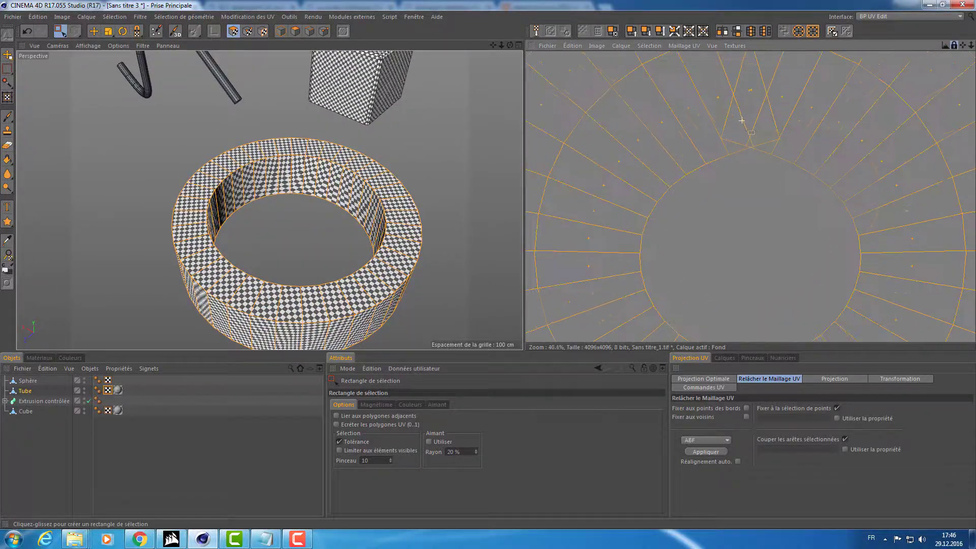
{"action": "left_click", "coordinate": [765, 125]}
{"action": "mouse_move", "coordinate": [331, 214]}
{"action": "left_mouse_down", "text": "alt"}
{"action": "mouse_move", "coordinate": [303, 204]}
{"action": "mouse_move", "coordinate": [145, 203]}
{"action": "mouse_move", "coordinate": [102, 186]}
{"action": "left_mouse_up", "text": "alt"}
{"action": "right_click_drag", "start_coordinate": [102, 186], "coordinate": [394, 183], "text": "alt"}
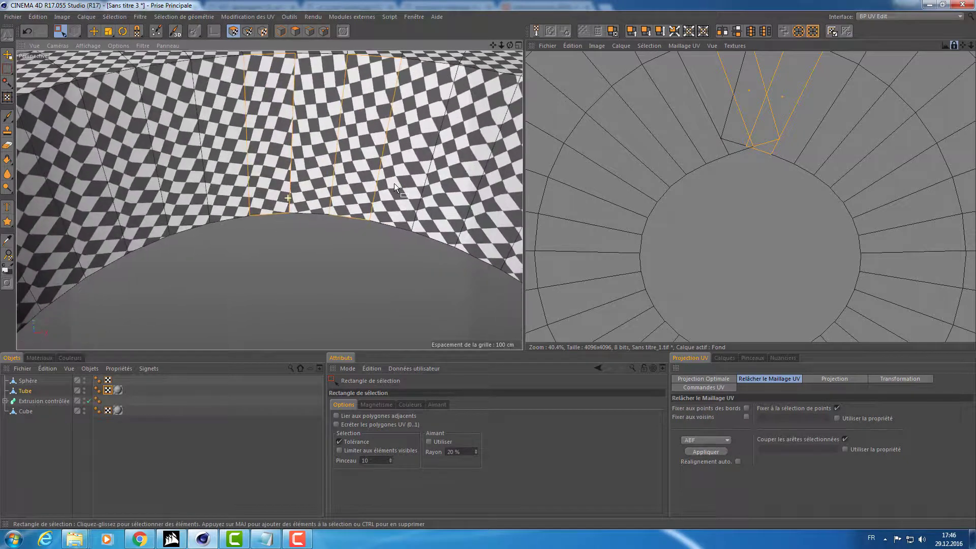
{"action": "right_click_drag", "start_coordinate": [388, 115], "coordinate": [323, 138], "text": "alt"}
{"action": "left_click_drag", "start_coordinate": [322, 137], "coordinate": [429, 157], "text": "alt"}
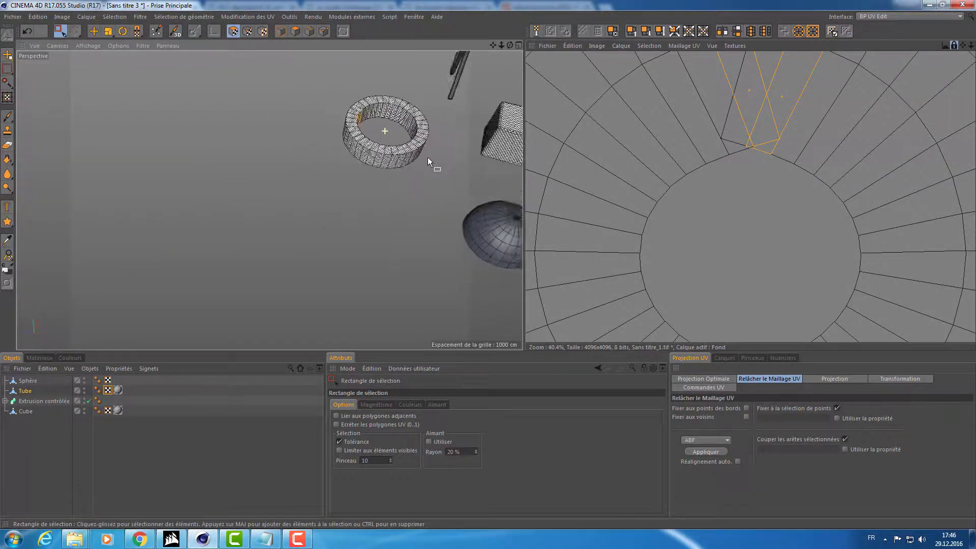
{"action": "key", "text": "ctrl+a"}
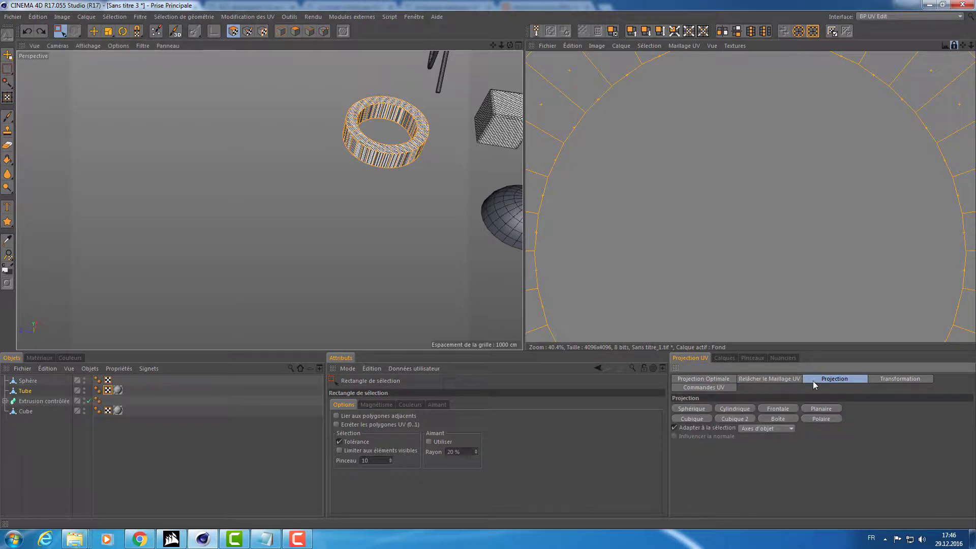
Turn off point-selection pinning and relax the tube's UVs with LSCM into a curved strip
{"action": "left_click", "coordinate": [837, 408]}
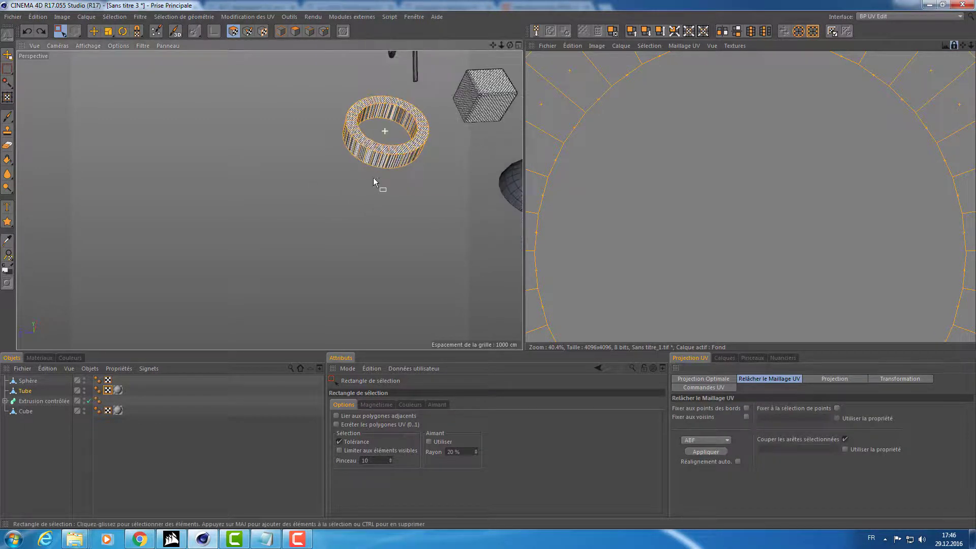
{"action": "mouse_move", "coordinate": [373, 178]}
{"action": "left_mouse_down", "text": "alt"}
{"action": "mouse_move", "coordinate": [388, 284]}
{"action": "mouse_move", "coordinate": [348, 235]}
{"action": "left_mouse_up", "text": "alt"}
{"action": "scroll", "coordinate": [349, 235], "scroll_direction": "up", "scroll_amount": 3}
{"action": "scroll", "coordinate": [660, 226], "scroll_direction": "down", "scroll_amount": 5}
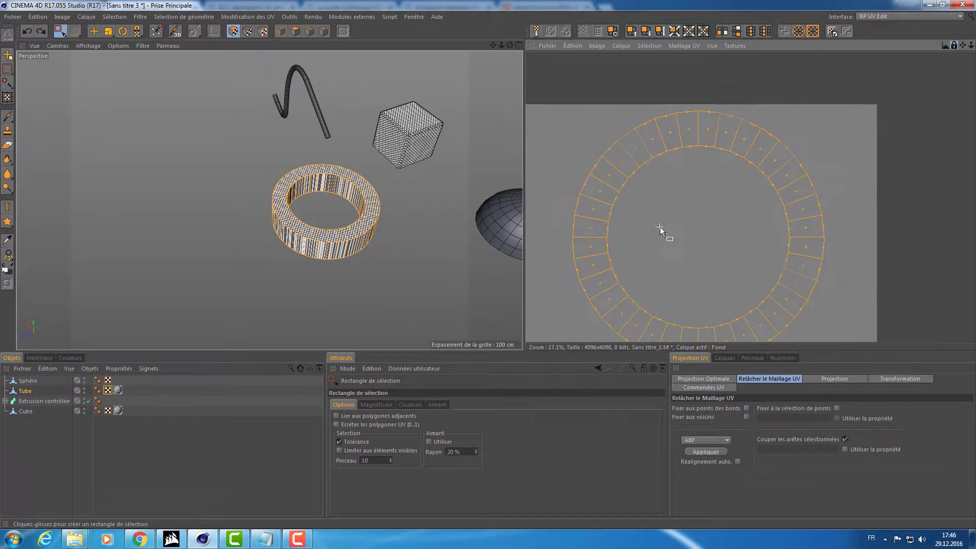
{"action": "left_click", "coordinate": [706, 452]}
{"action": "scroll", "coordinate": [729, 248], "scroll_direction": "down", "scroll_amount": 2}
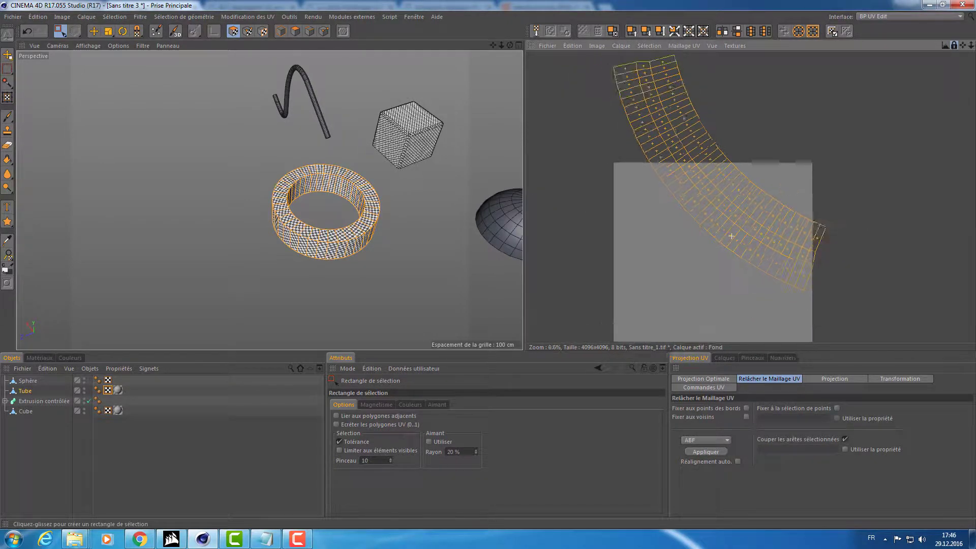
{"action": "scroll", "coordinate": [729, 234], "scroll_direction": "down", "scroll_amount": 2}
{"action": "scroll", "coordinate": [426, 208], "scroll_direction": "up", "scroll_amount": 4}
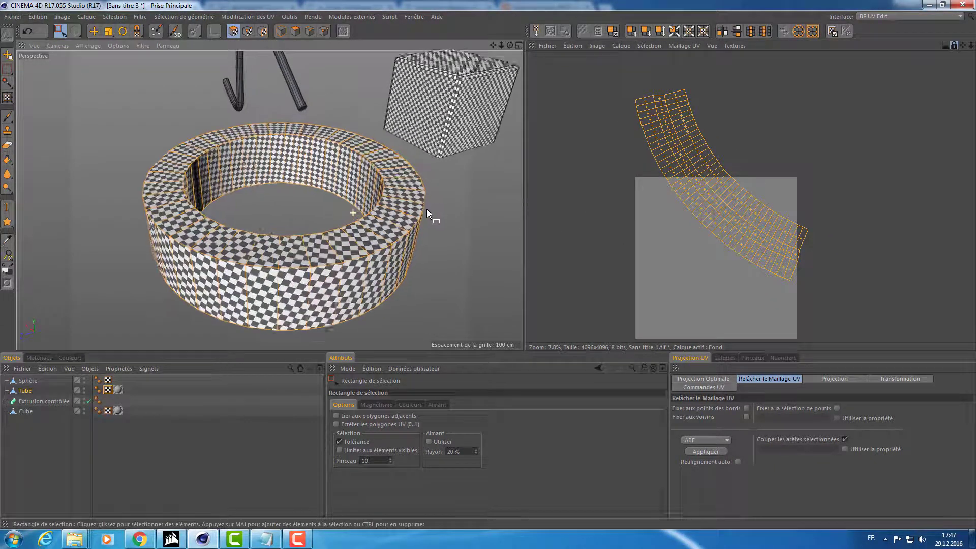
{"action": "left_click", "coordinate": [716, 439]}
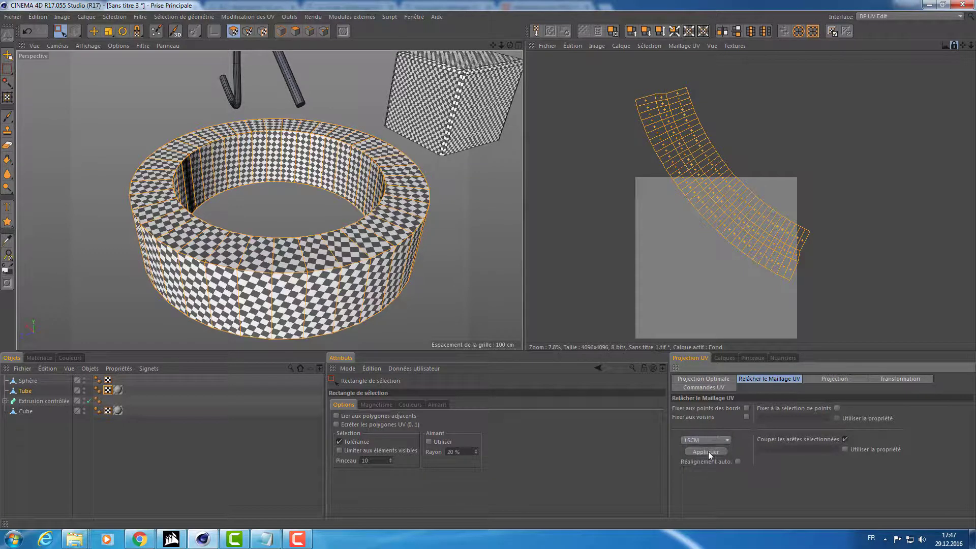
Move the UV strip over the texture square and rotate it nearly vertical
{"action": "key", "text": "e"}
{"action": "left_click_drag", "start_coordinate": [331, 264], "coordinate": [385, 274], "text": "alt"}
{"action": "left_click_drag", "start_coordinate": [725, 194], "coordinate": [760, 191]}
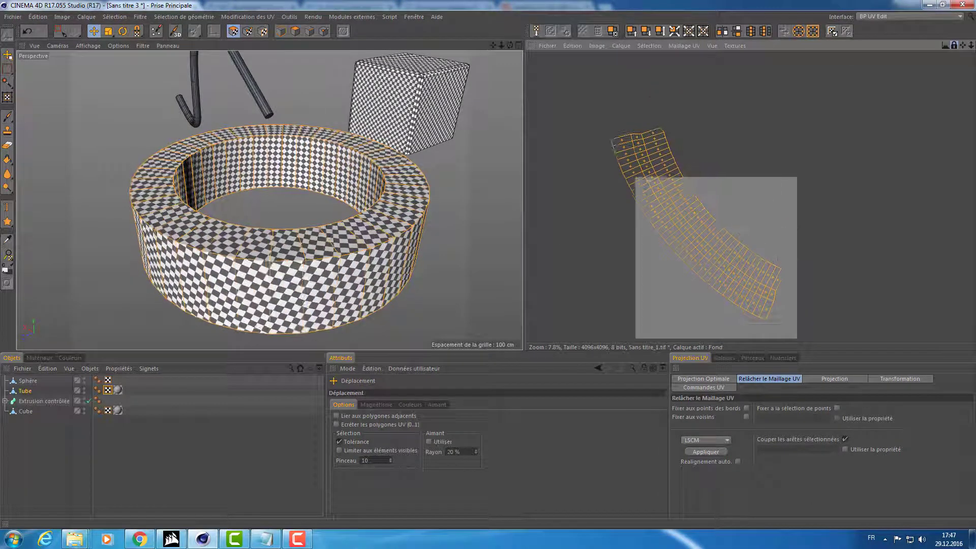
{"action": "left_click_drag", "start_coordinate": [724, 265], "coordinate": [724, 268]}
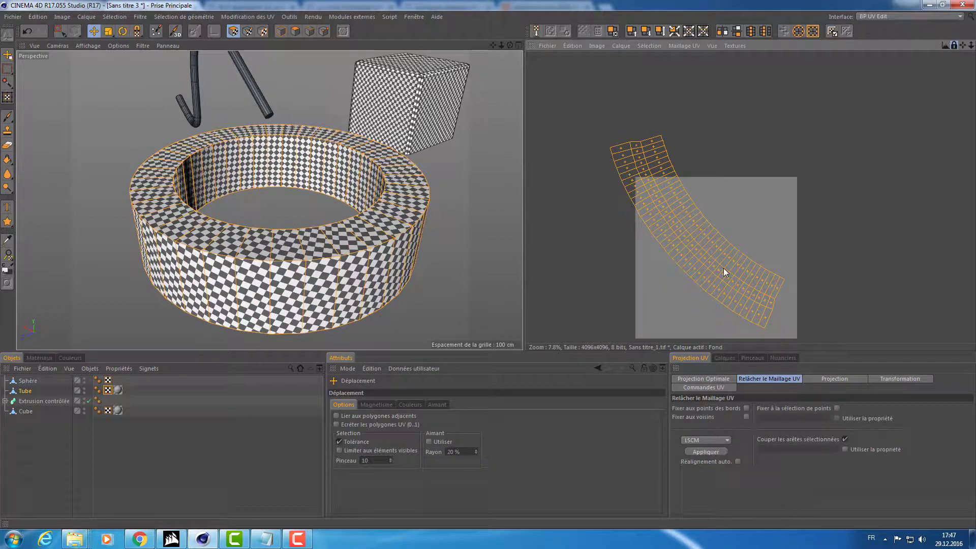
{"action": "key", "text": "r"}
{"action": "left_click_drag", "start_coordinate": [765, 327], "coordinate": [676, 326]}
Scale the UV strip down and move it fully inside the texture square
{"action": "key", "text": "e"}
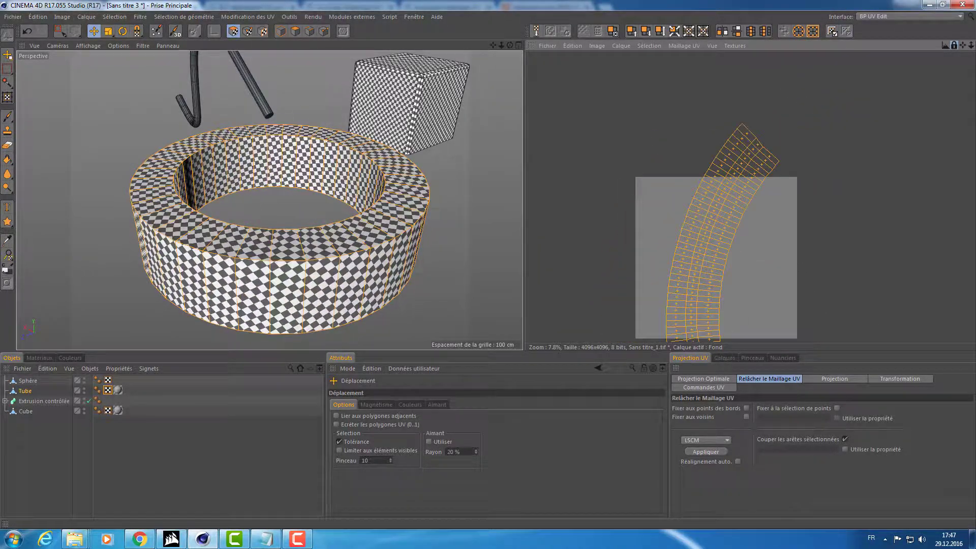
{"action": "key", "text": "t"}
{"action": "left_click_drag", "start_coordinate": [752, 192], "coordinate": [786, 257]}
{"action": "middle_click_drag", "start_coordinate": [786, 257], "coordinate": [782, 252]}
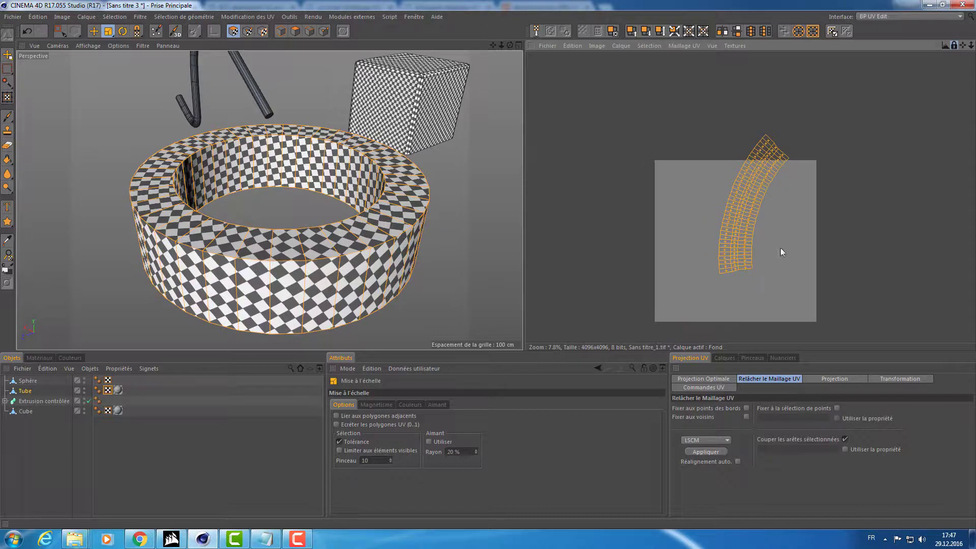
{"action": "mouse_move", "coordinate": [750, 237]}
{"action": "left_mouse_down"}
{"action": "mouse_move", "coordinate": [735, 217]}
{"action": "mouse_move", "coordinate": [699, 232]}
{"action": "mouse_move", "coordinate": [733, 242]}
{"action": "mouse_move", "coordinate": [697, 235]}
{"action": "left_mouse_up"}
{"action": "key", "text": "e"}
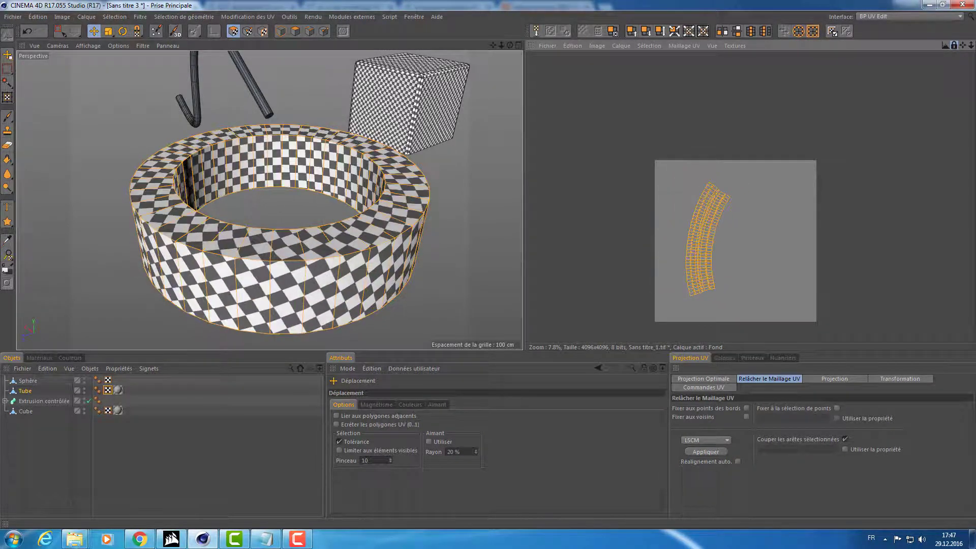
{"action": "mouse_move", "coordinate": [346, 175]}
{"action": "left_mouse_down", "text": "alt"}
{"action": "mouse_move", "coordinate": [346, 233]}
{"action": "mouse_move", "coordinate": [479, 175]}
{"action": "mouse_move", "coordinate": [345, 212]}
{"action": "mouse_move", "coordinate": [338, 273]}
{"action": "left_mouse_up", "text": "alt"}
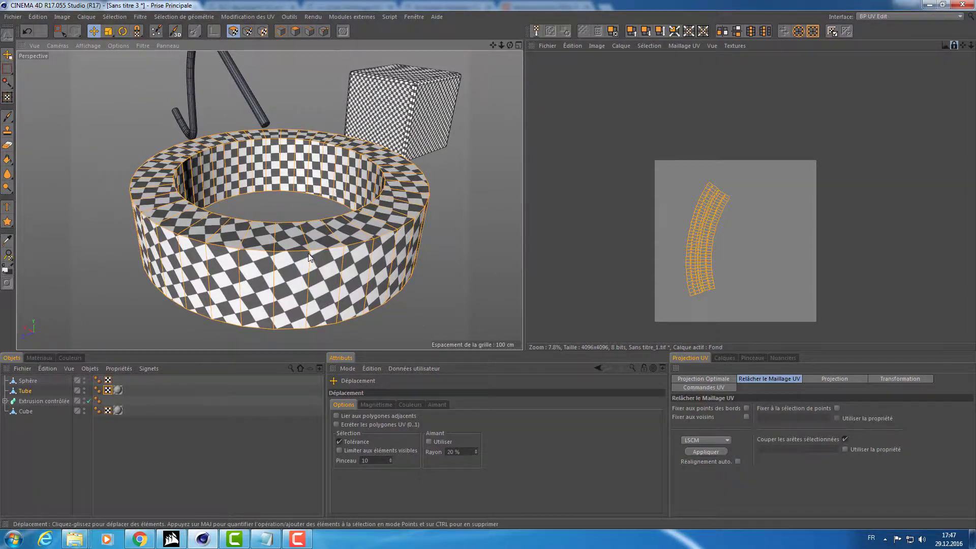
Inspect the checkered tube, then select the Sphère object and show the Materials list
{"action": "right_click_drag", "start_coordinate": [308, 253], "coordinate": [427, 267], "text": "alt"}
{"action": "left_click_drag", "start_coordinate": [427, 267], "coordinate": [520, 261], "text": "alt"}
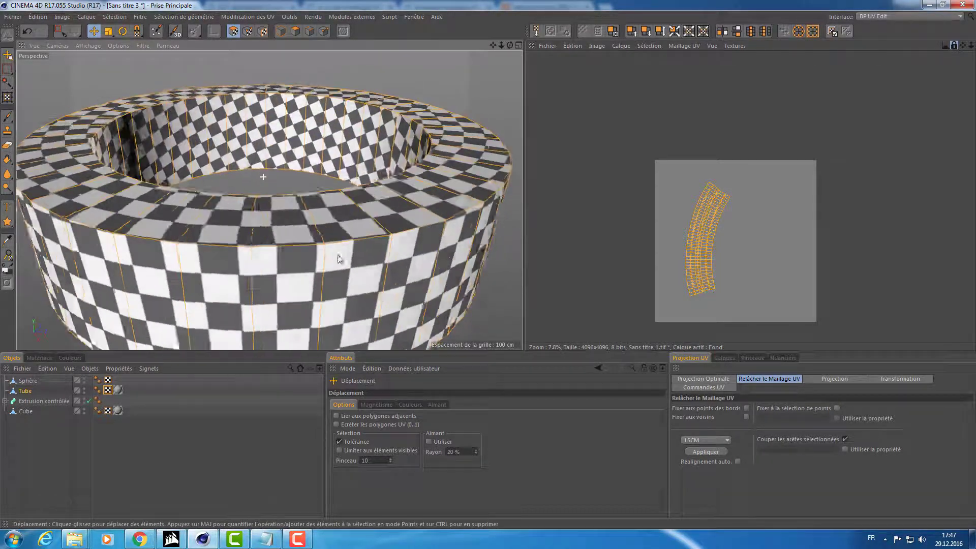
{"action": "right_click_drag", "start_coordinate": [263, 176], "coordinate": [295, 195], "text": "alt"}
{"action": "left_click_drag", "start_coordinate": [346, 210], "coordinate": [288, 230], "text": "alt"}
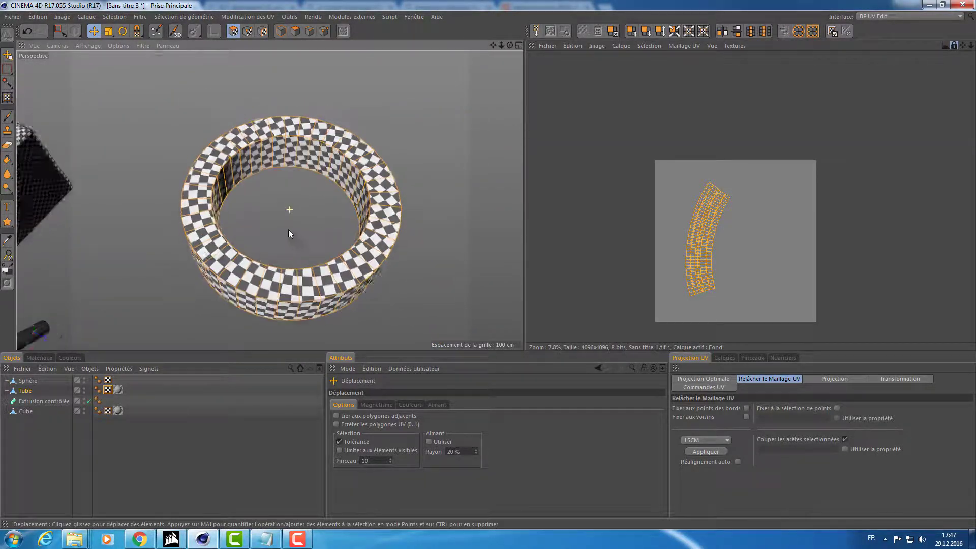
{"action": "mouse_move", "coordinate": [288, 230]}
{"action": "right_mouse_down", "text": "alt"}
{"action": "mouse_move", "coordinate": [268, 137]}
{"action": "mouse_move", "coordinate": [335, 144]}
{"action": "right_mouse_up", "text": "alt"}
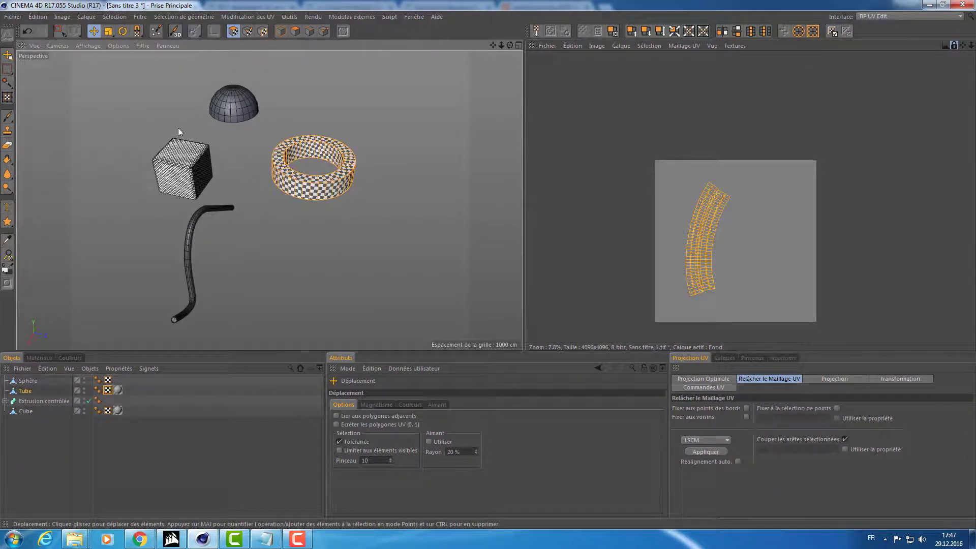
{"action": "mouse_move", "coordinate": [178, 132]}
{"action": "left_mouse_down", "text": "alt"}
{"action": "mouse_move", "coordinate": [214, 135]}
{"action": "mouse_move", "coordinate": [241, 162]}
{"action": "mouse_move", "coordinate": [256, 145]}
{"action": "left_mouse_up", "text": "alt"}
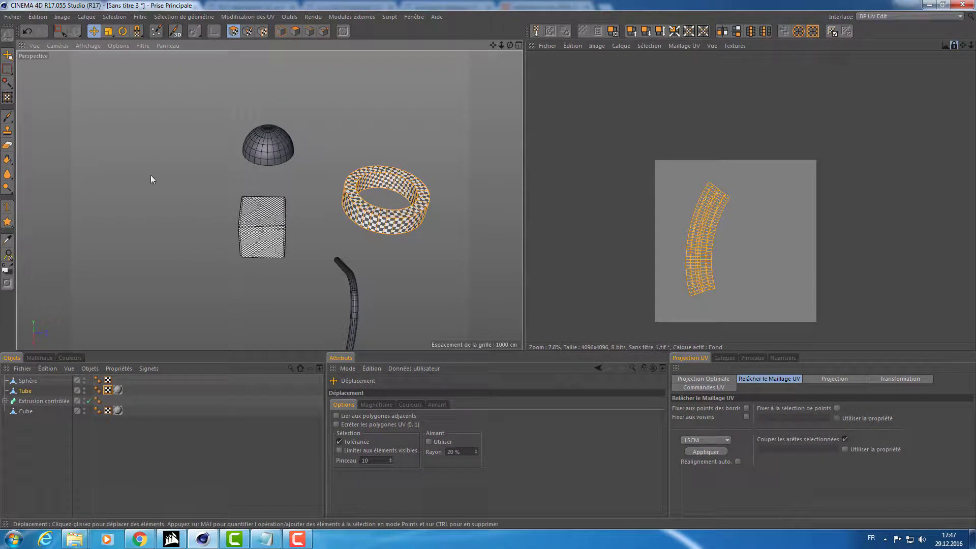
{"action": "left_click", "coordinate": [25, 409]}
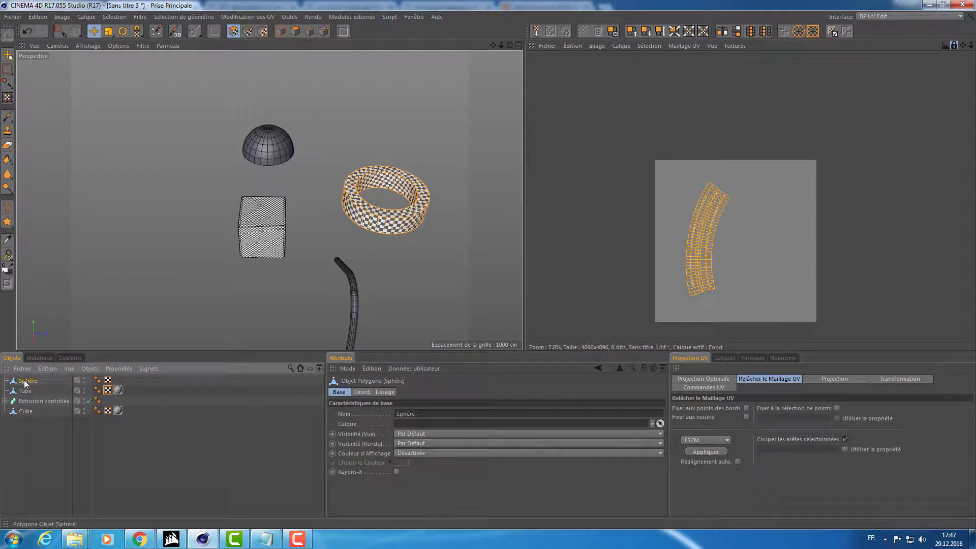
{"action": "left_click", "coordinate": [40, 358]}
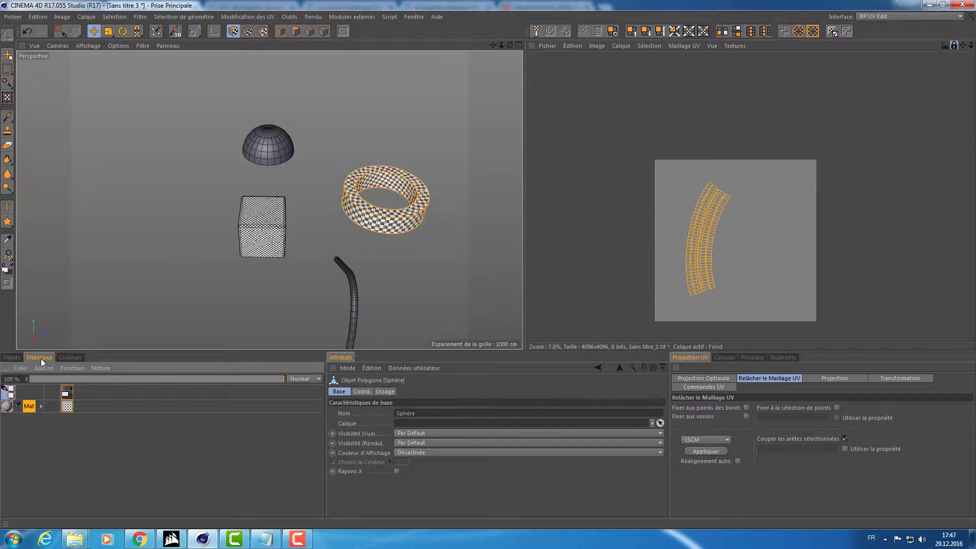
Apply the Mat material to the sphere and select its UVW tag
{"action": "left_click", "coordinate": [6, 407]}
{"action": "right_click", "coordinate": [6, 407]}
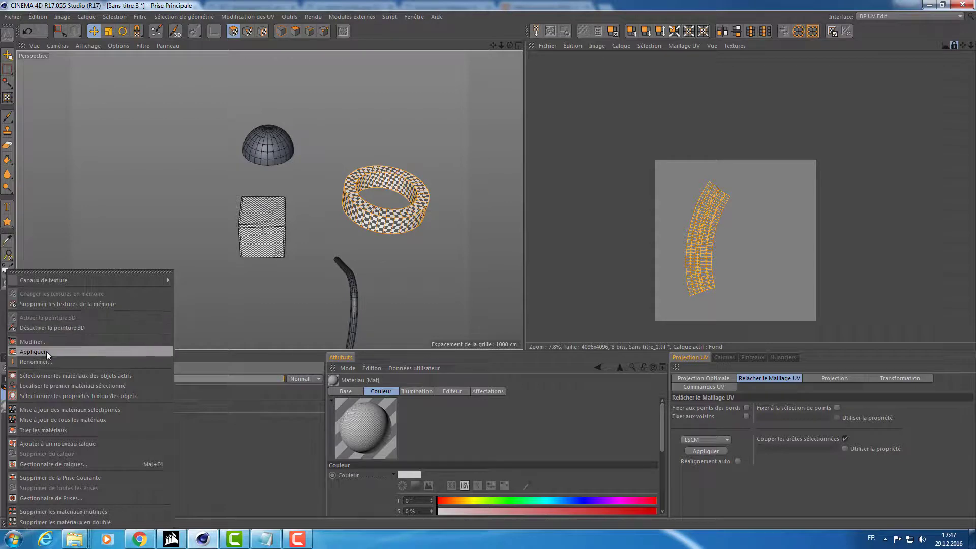
{"action": "left_click", "coordinate": [47, 352]}
{"action": "left_click", "coordinate": [12, 358]}
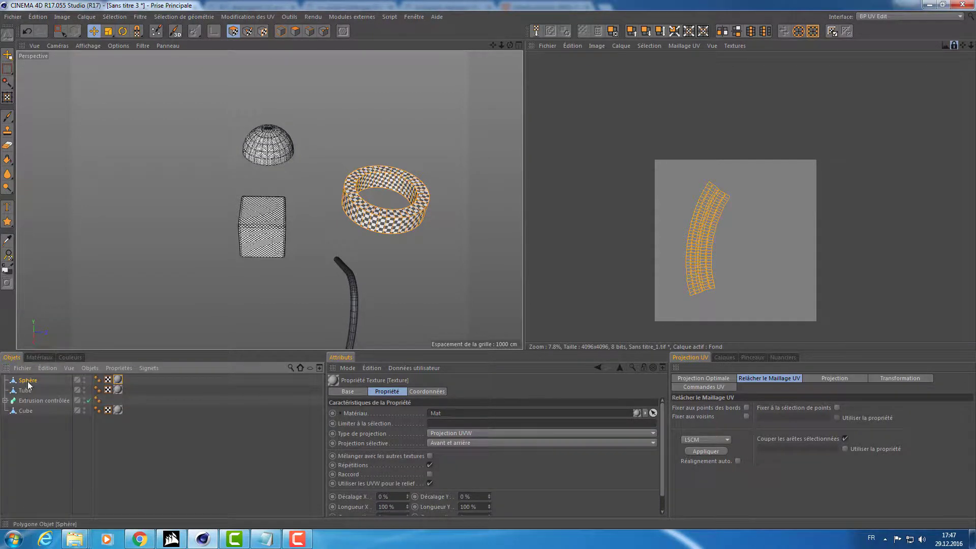
{"action": "left_click", "coordinate": [108, 380]}
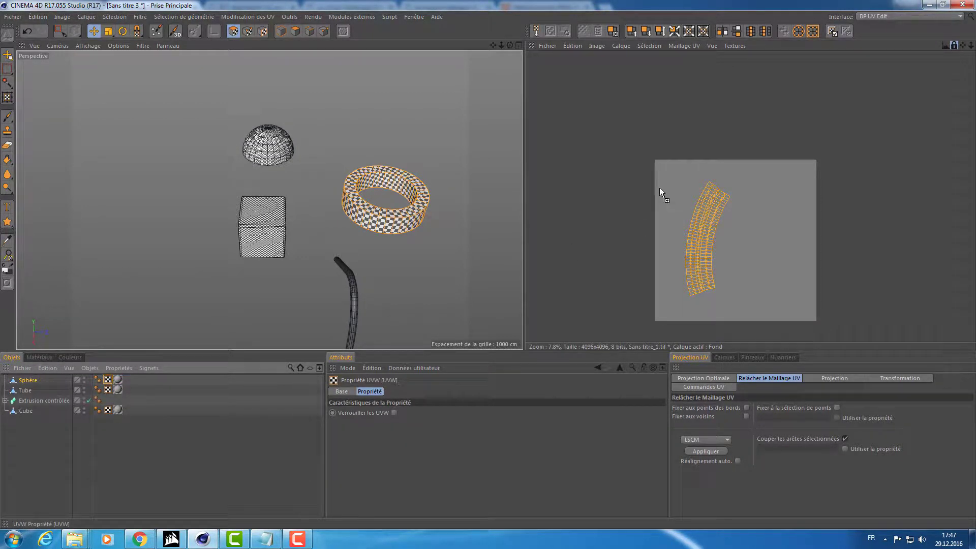
Inspect the sphere's UV mesh and bring up the UV projection options
{"action": "right_click_drag", "start_coordinate": [219, 119], "coordinate": [361, 130], "text": "alt"}
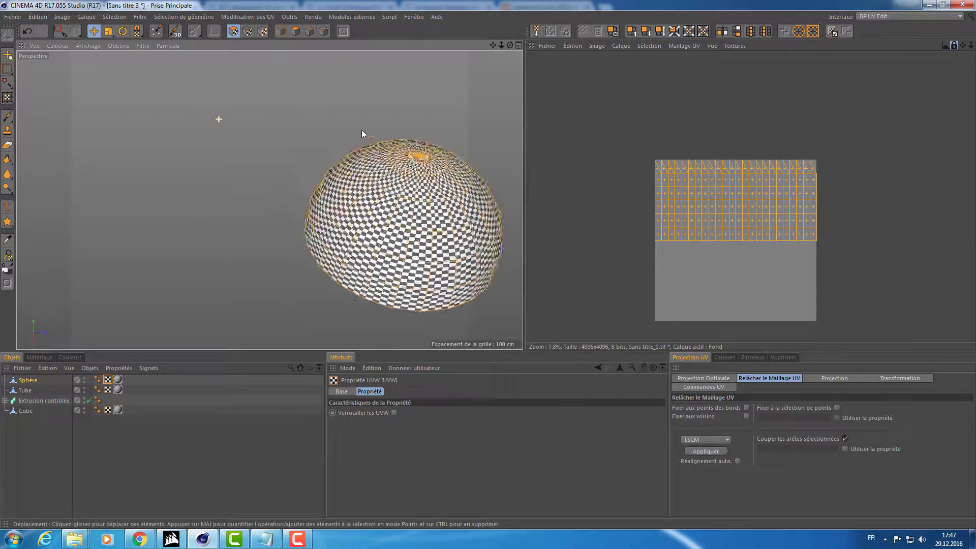
{"action": "left_click_drag", "start_coordinate": [362, 130], "coordinate": [332, 189], "text": "alt"}
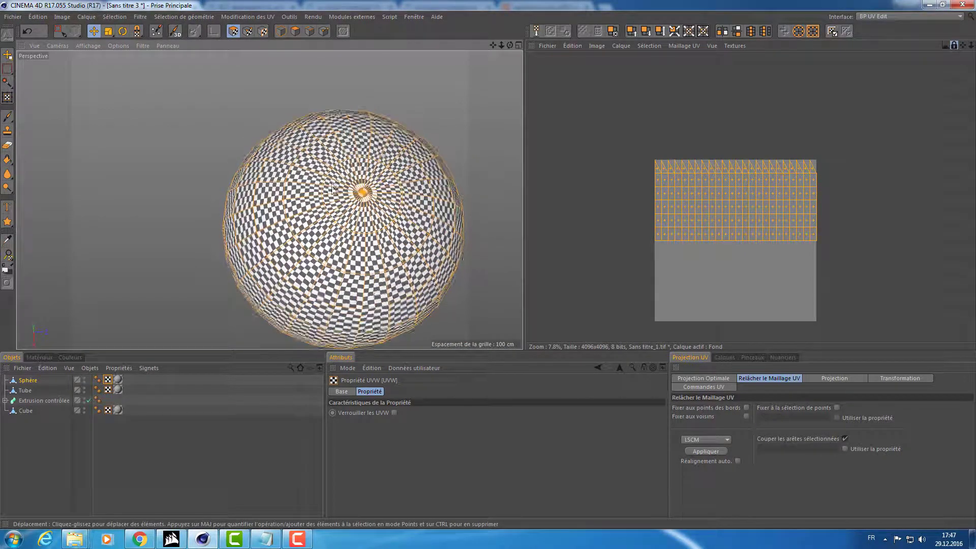
{"action": "mouse_move", "coordinate": [332, 190]}
{"action": "left_mouse_down", "text": "alt"}
{"action": "mouse_move", "coordinate": [262, 97]}
{"action": "mouse_move", "coordinate": [297, 79]}
{"action": "mouse_move", "coordinate": [342, 146]}
{"action": "mouse_move", "coordinate": [393, 181]}
{"action": "mouse_move", "coordinate": [351, 168]}
{"action": "left_mouse_up", "text": "alt"}
{"action": "scroll", "coordinate": [343, 146], "scroll_direction": "up", "scroll_amount": 3}
{"action": "scroll", "coordinate": [707, 227], "scroll_direction": "down", "scroll_amount": 1}
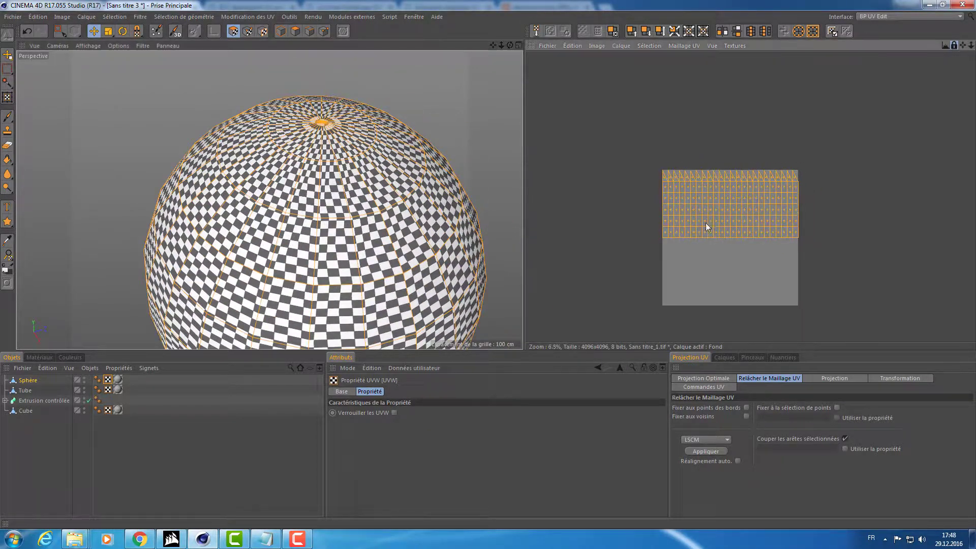
{"action": "middle_click_drag", "start_coordinate": [707, 227], "coordinate": [689, 198], "text": "alt"}
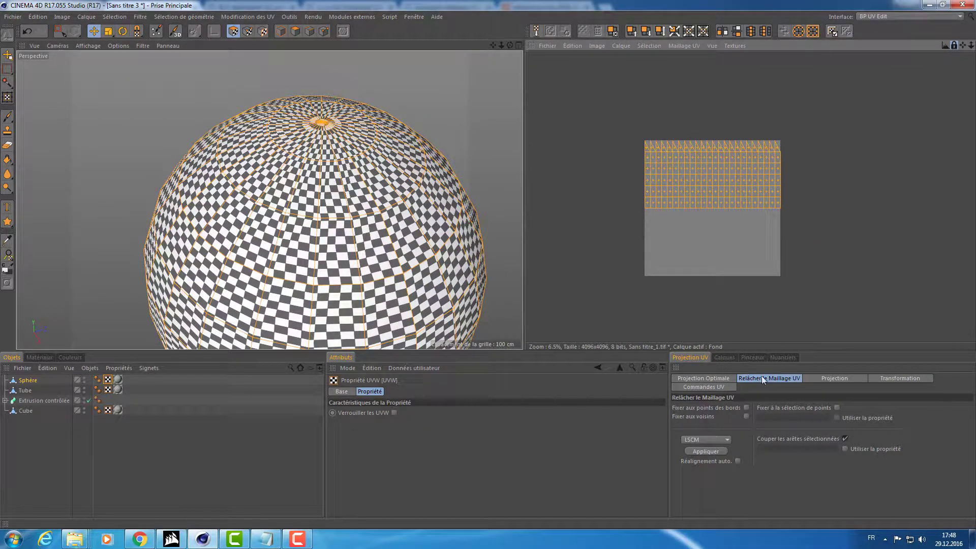
{"action": "left_click", "coordinate": [842, 379]}
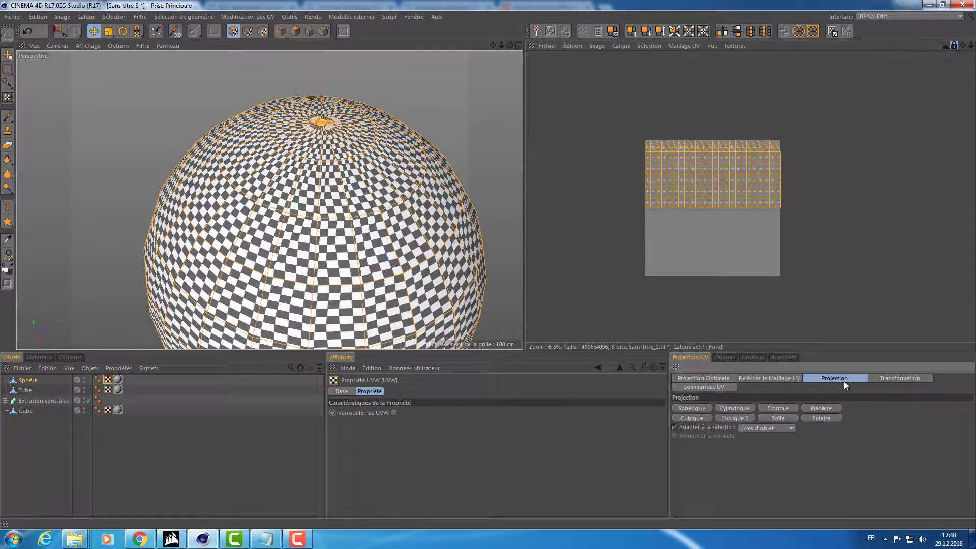
Try cylindrical and then spherical UV projection on the sphere and preview the render
{"action": "left_click", "coordinate": [734, 409]}
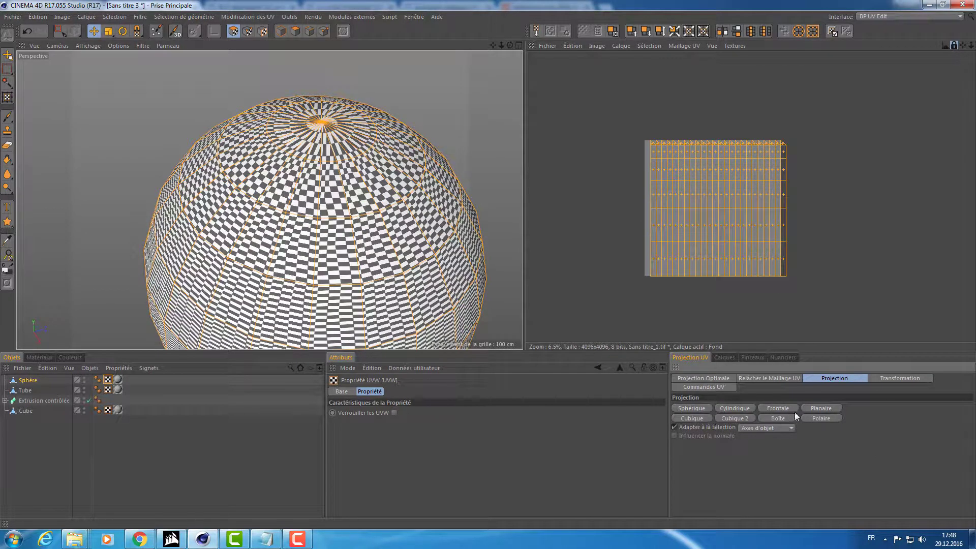
{"action": "left_click", "coordinate": [696, 407]}
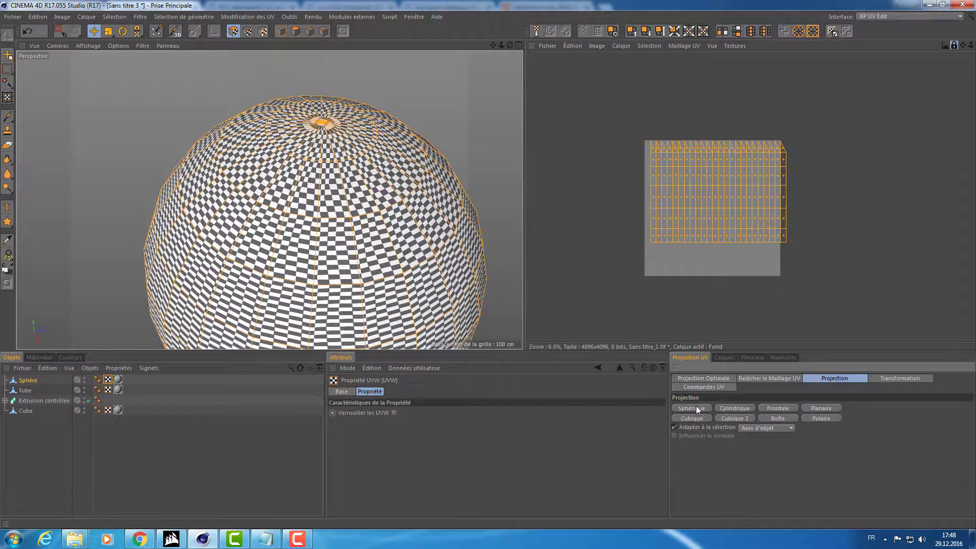
{"action": "left_click_drag", "start_coordinate": [402, 203], "coordinate": [404, 229], "text": "alt"}
{"action": "key", "text": "ctrl+r"}
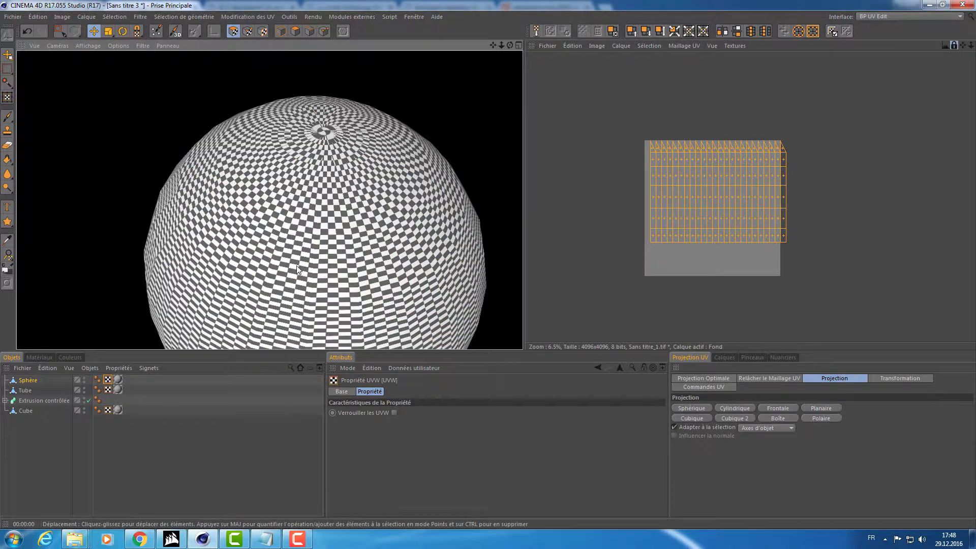
{"action": "left_click_drag", "start_coordinate": [298, 268], "coordinate": [331, 243], "text": "alt"}
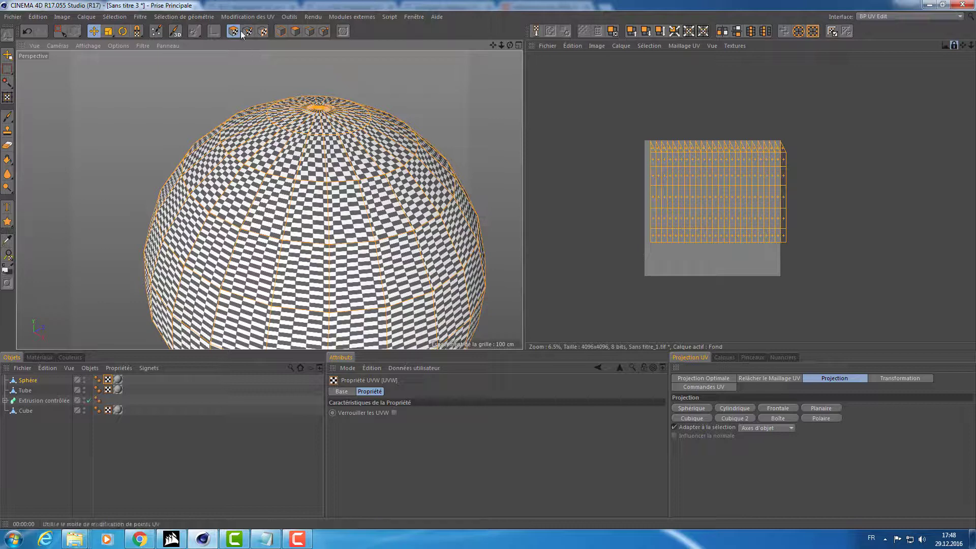
Project the sphere's UVs planar from above and inspect the resulting disc
{"action": "middle_click", "coordinate": [343, 154]}
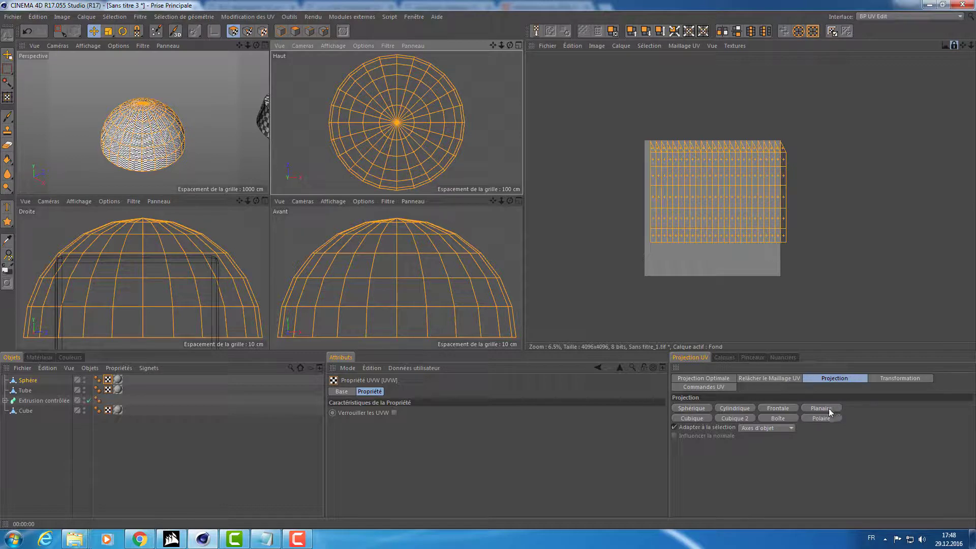
{"action": "left_click", "coordinate": [789, 411]}
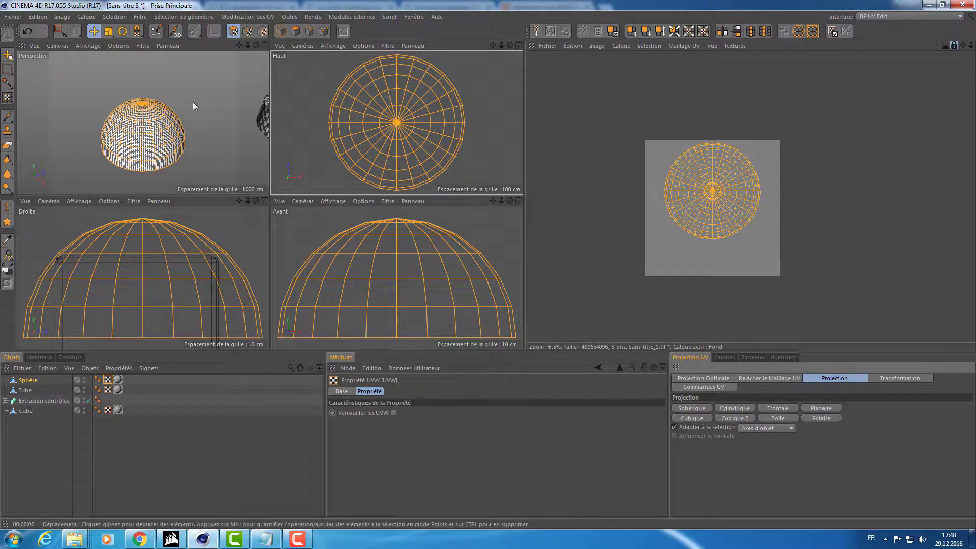
{"action": "middle_click", "coordinate": [206, 107]}
{"action": "mouse_move", "coordinate": [244, 227]}
{"action": "left_mouse_down", "text": "alt"}
{"action": "mouse_move", "coordinate": [267, 304]}
{"action": "mouse_move", "coordinate": [268, 224]}
{"action": "mouse_move", "coordinate": [304, 198]}
{"action": "mouse_move", "coordinate": [164, 135]}
{"action": "left_mouse_up", "text": "alt"}
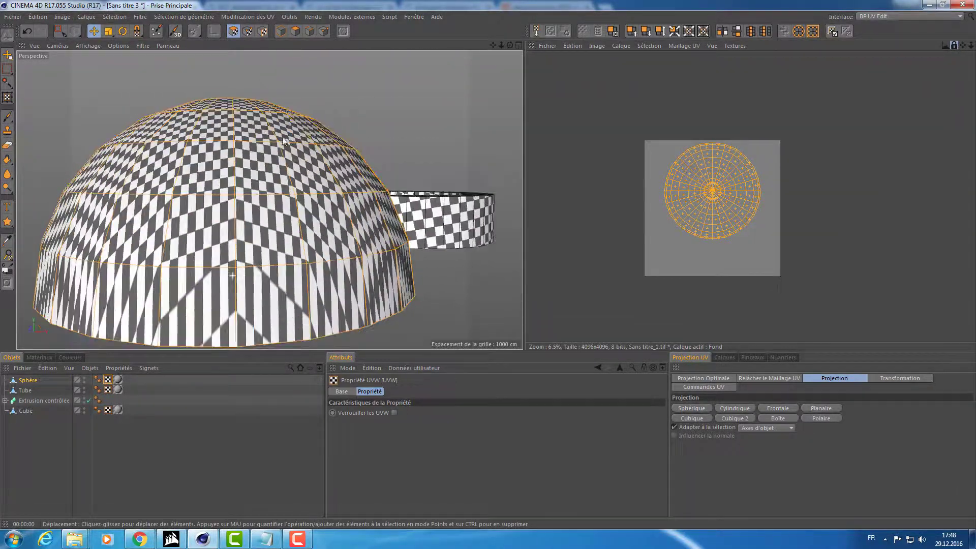
{"action": "scroll", "coordinate": [163, 135], "scroll_direction": "up", "scroll_amount": 2}
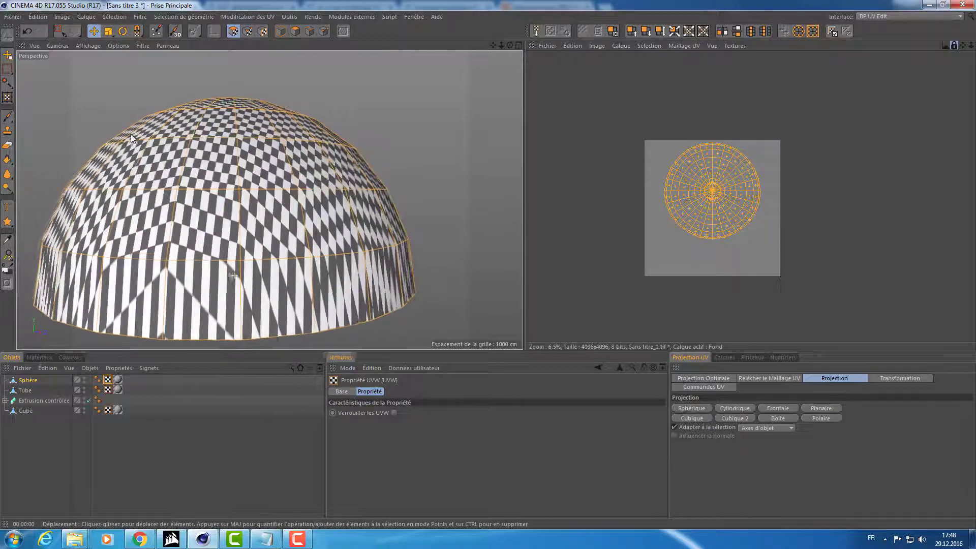
{"action": "scroll", "coordinate": [164, 135], "scroll_direction": "up", "scroll_amount": 2}
{"action": "scroll", "coordinate": [164, 136], "scroll_direction": "up", "scroll_amount": 2}
{"action": "scroll", "coordinate": [211, 146], "scroll_direction": "up", "scroll_amount": 2}
{"action": "mouse_move", "coordinate": [211, 146]}
{"action": "left_mouse_down", "text": "alt"}
{"action": "mouse_move", "coordinate": [426, 160]}
{"action": "mouse_move", "coordinate": [440, 185]}
{"action": "mouse_move", "coordinate": [439, 227]}
{"action": "mouse_move", "coordinate": [478, 186]}
{"action": "mouse_move", "coordinate": [497, 183]}
{"action": "left_mouse_up", "text": "alt"}
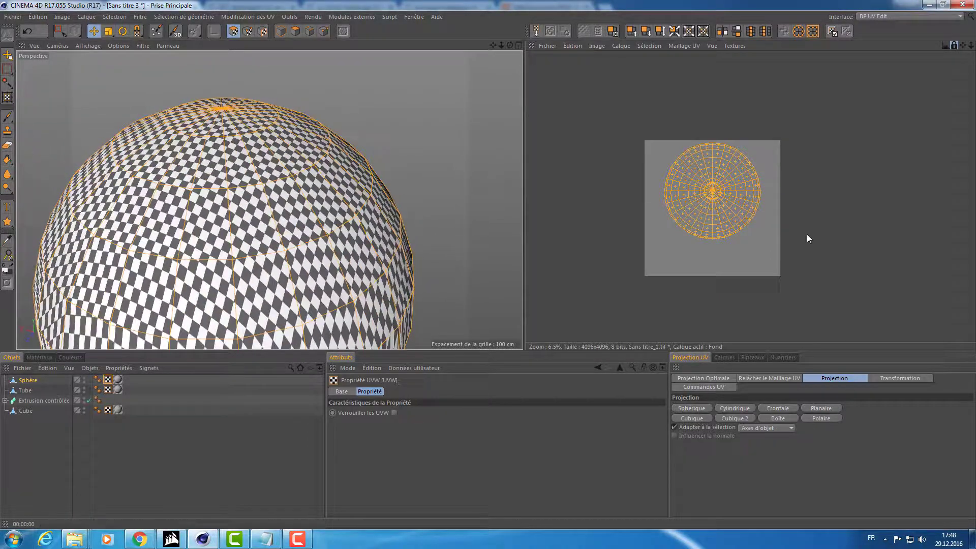
{"action": "scroll", "coordinate": [726, 237], "scroll_direction": "up", "scroll_amount": 4}
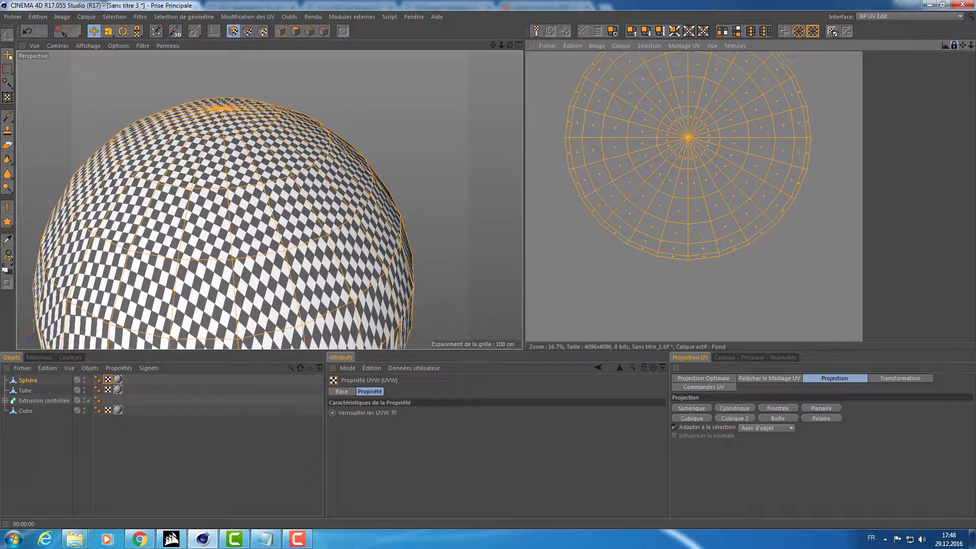
In the Top view, rectangle-select the four radial edges forming a cross through the sphere's pole
{"action": "left_click", "coordinate": [310, 31]}
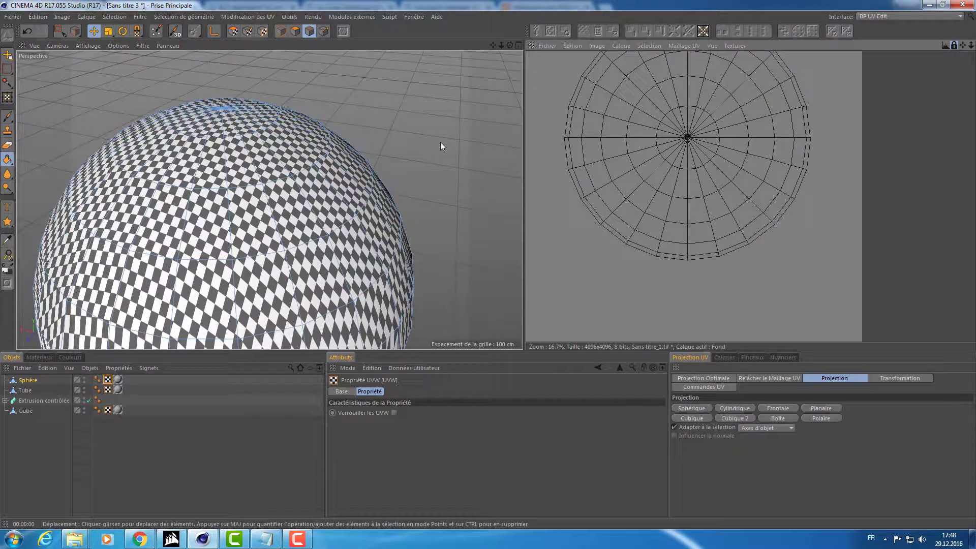
{"action": "middle_click", "coordinate": [318, 156]}
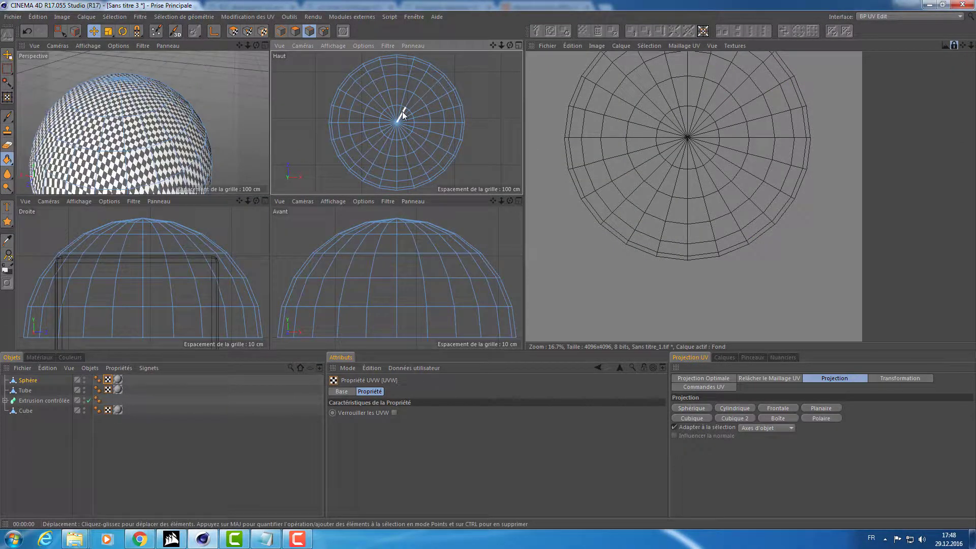
{"action": "middle_click", "coordinate": [398, 109]}
{"action": "left_click", "coordinate": [60, 30]}
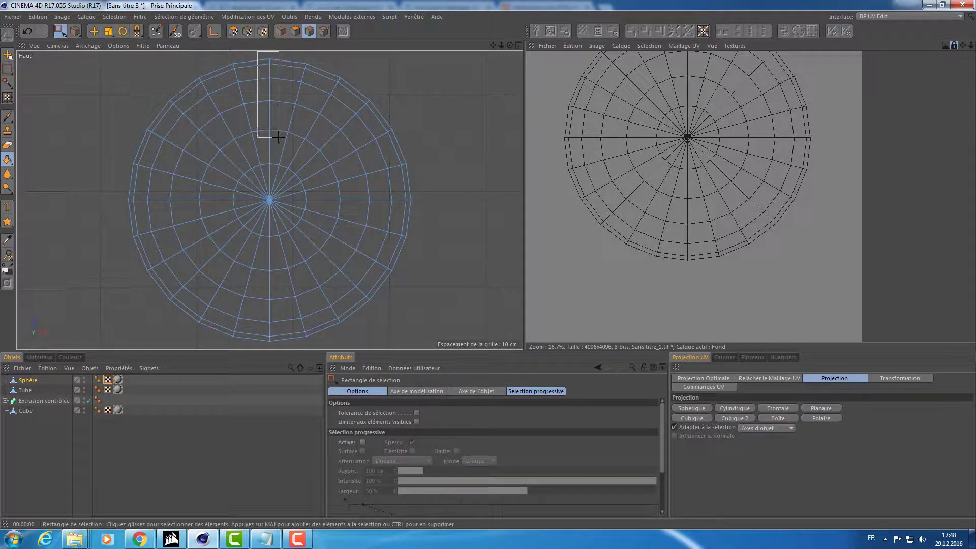
{"action": "left_click_drag", "start_coordinate": [274, 228], "coordinate": [298, 328]}
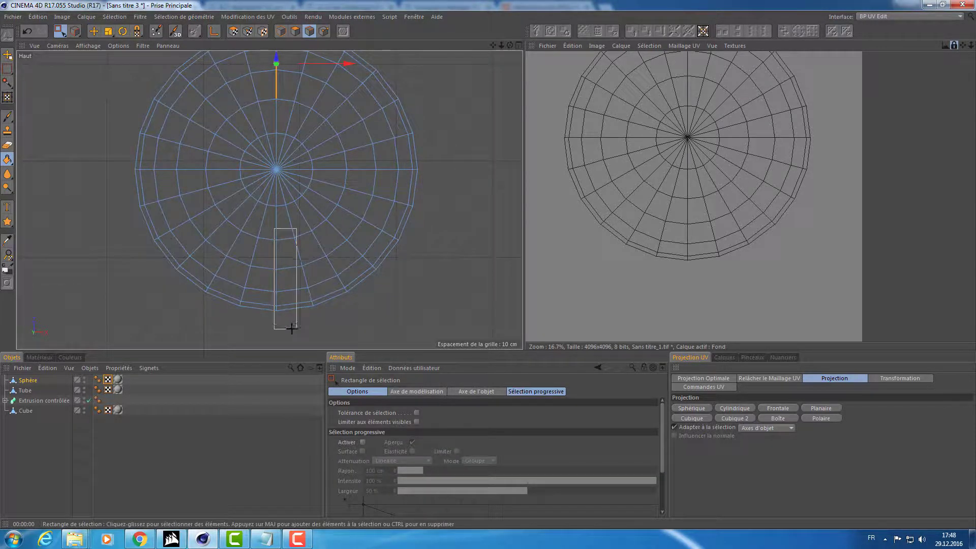
{"action": "left_click_drag", "start_coordinate": [356, 160], "coordinate": [476, 175], "text": "shift"}
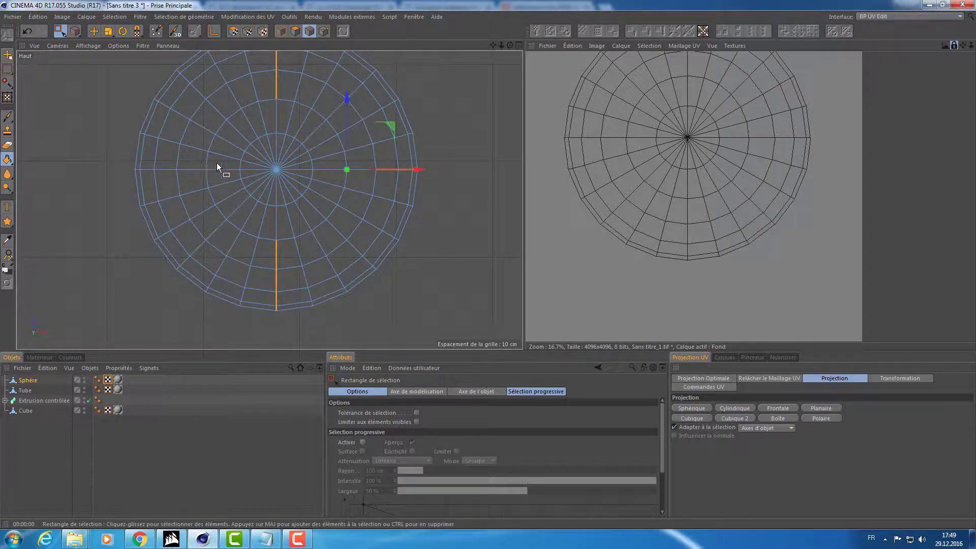
{"action": "left_click_drag", "start_coordinate": [202, 161], "coordinate": [68, 186], "text": "shift"}
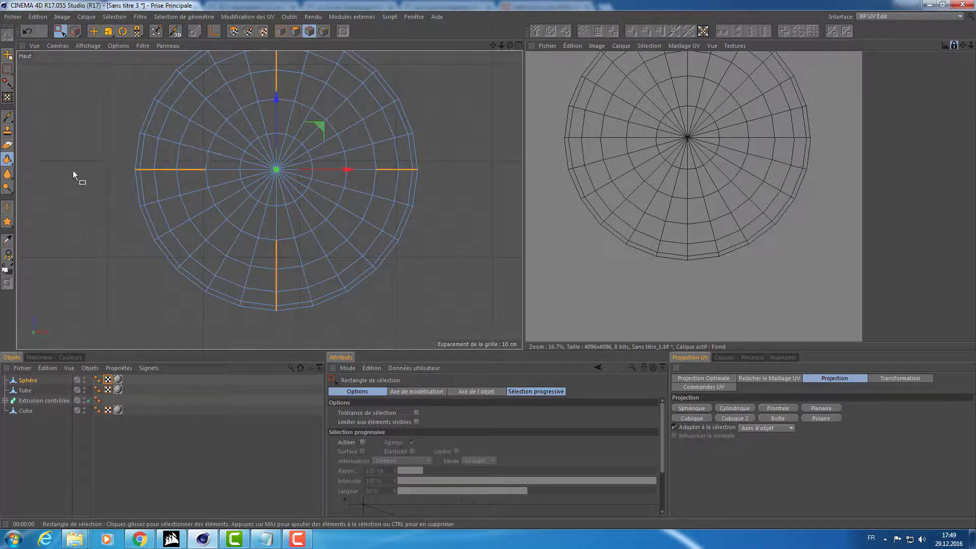
{"action": "middle_click", "coordinate": [187, 179]}
{"action": "mouse_move", "coordinate": [210, 145]}
{"action": "left_mouse_down", "text": "alt"}
{"action": "mouse_move", "coordinate": [246, 240]}
{"action": "mouse_move", "coordinate": [282, 165]}
{"action": "left_mouse_up", "text": "alt"}
{"action": "right_click_drag", "start_coordinate": [282, 166], "coordinate": [519, 271], "text": "alt"}
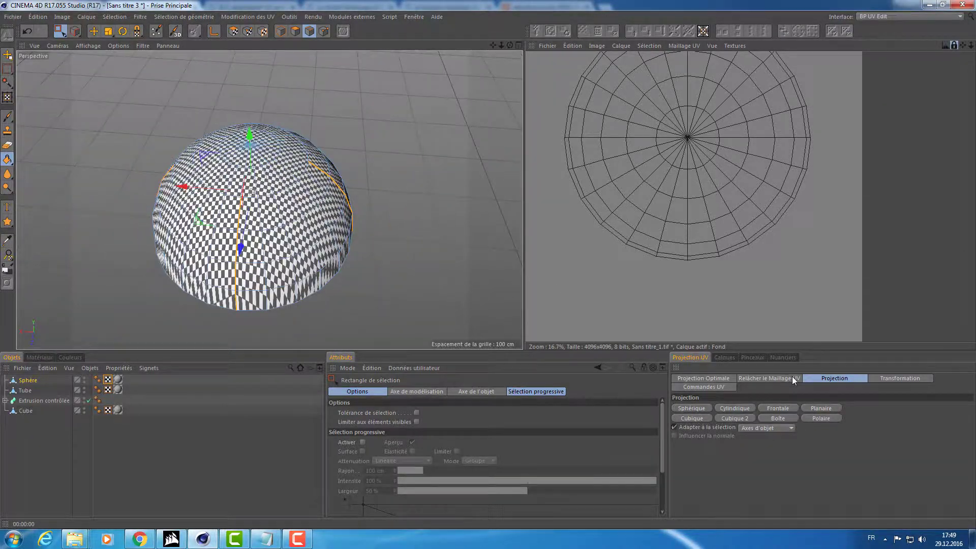
Relax the sphere's UV polygons with LSCM along the cut seams
{"action": "left_click", "coordinate": [234, 31]}
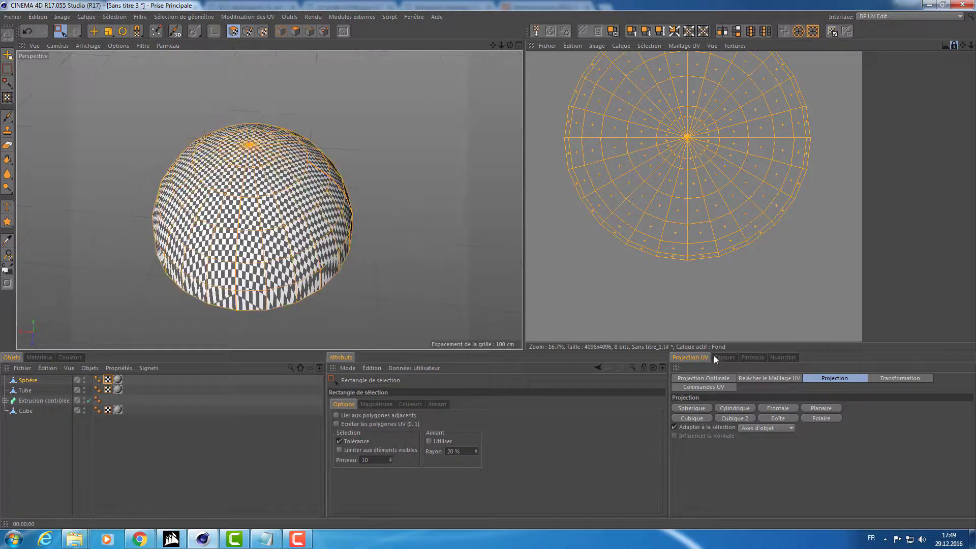
{"action": "left_click", "coordinate": [770, 379]}
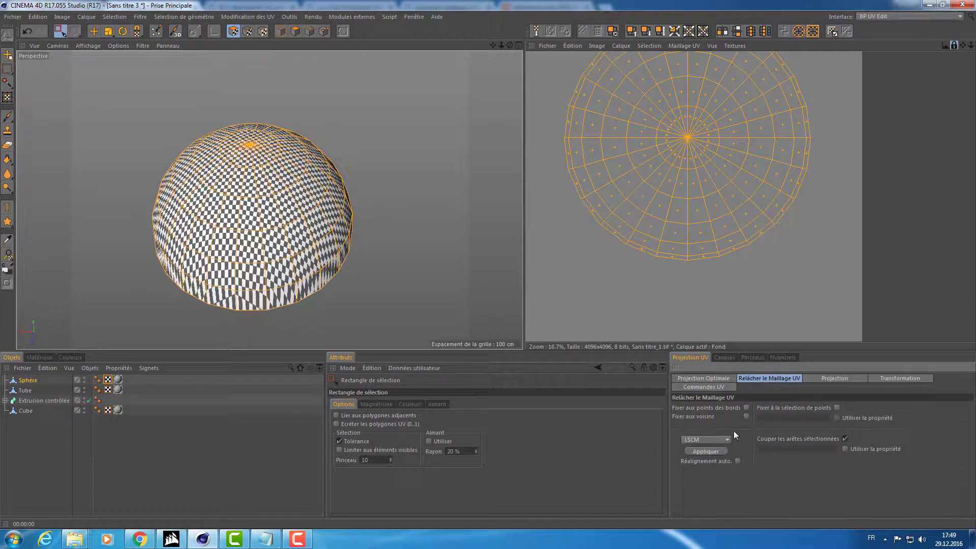
{"action": "left_click", "coordinate": [707, 451]}
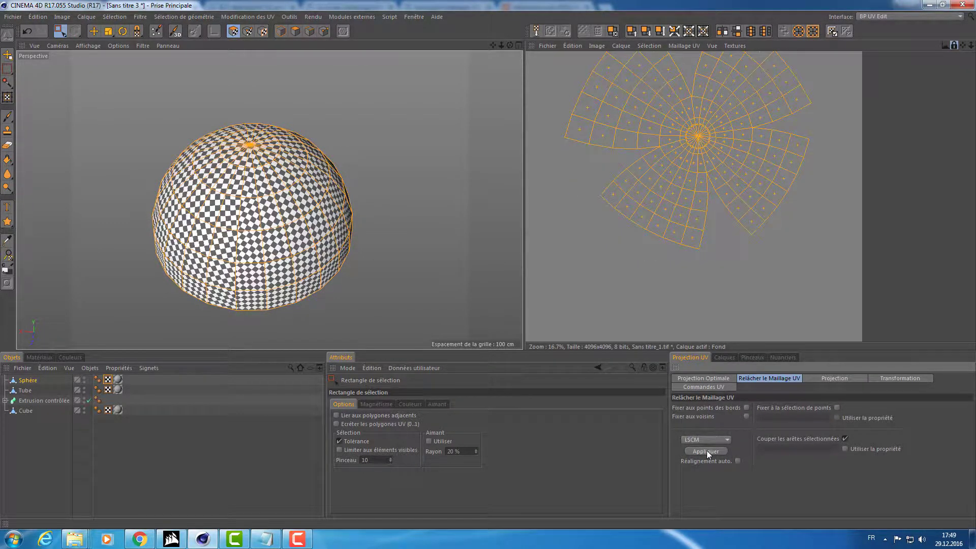
{"action": "right_click_drag", "start_coordinate": [289, 261], "coordinate": [321, 261], "text": "alt"}
{"action": "mouse_move", "coordinate": [321, 261]}
{"action": "left_mouse_down", "text": "alt"}
{"action": "mouse_move", "coordinate": [344, 244]}
{"action": "mouse_move", "coordinate": [351, 266]}
{"action": "mouse_move", "coordinate": [297, 303]}
{"action": "mouse_move", "coordinate": [219, 295]}
{"action": "mouse_move", "coordinate": [224, 254]}
{"action": "left_mouse_up", "text": "alt"}
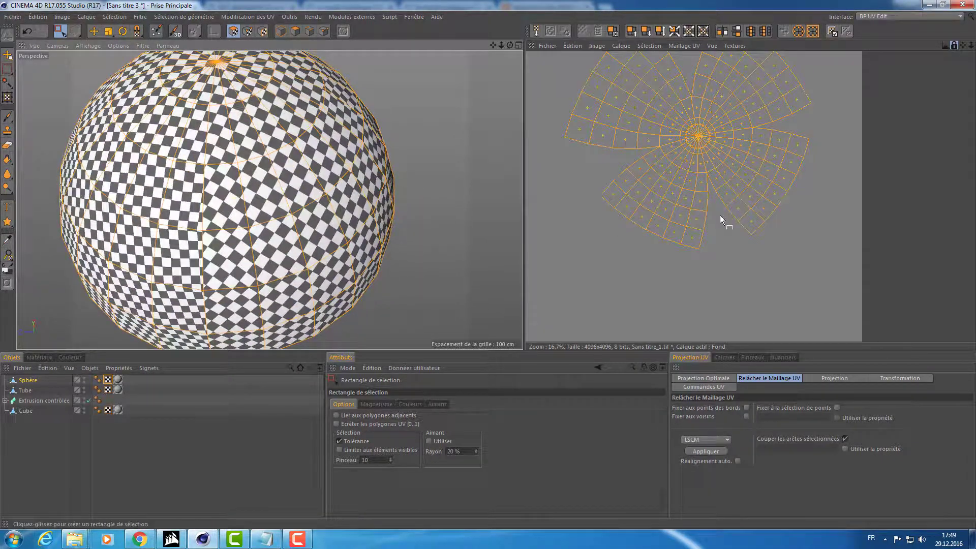
Relax the sphere's UVs again with ABF and check the four-petal layout
{"action": "scroll", "coordinate": [763, 162], "scroll_direction": "down", "scroll_amount": 2}
{"action": "scroll", "coordinate": [777, 149], "scroll_direction": "down", "scroll_amount": 1}
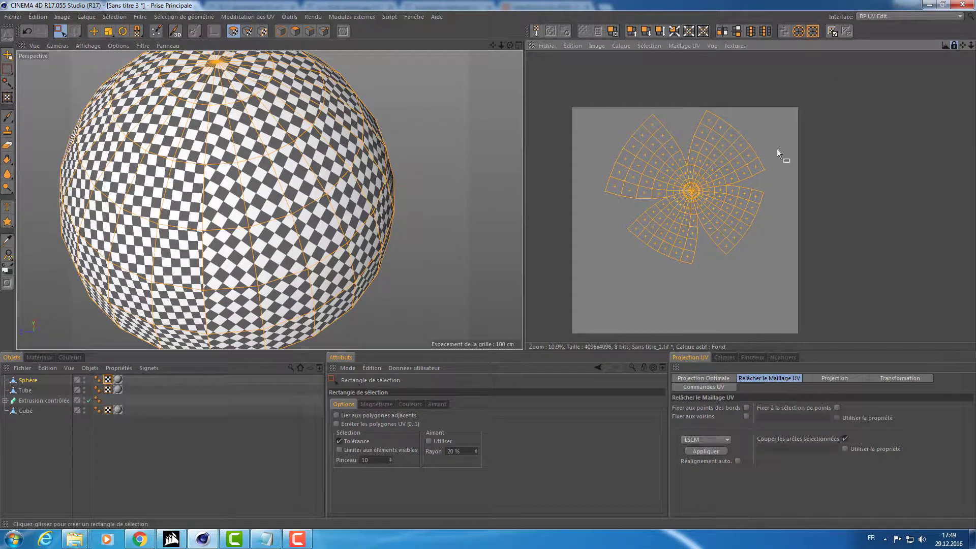
{"action": "left_click", "coordinate": [700, 440]}
{"action": "left_click", "coordinate": [701, 452]}
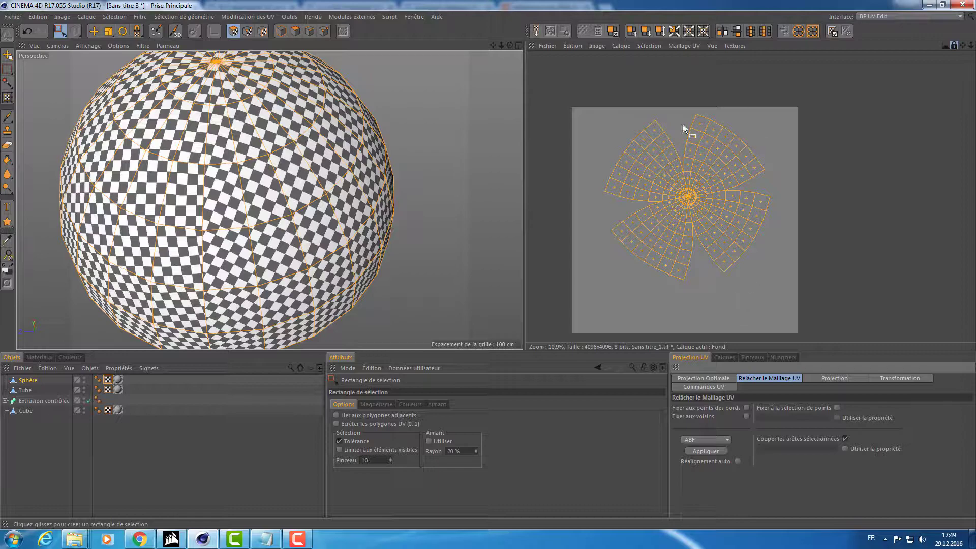
{"action": "scroll", "coordinate": [264, 186], "scroll_direction": "up", "scroll_amount": 3}
{"action": "left_click_drag", "start_coordinate": [287, 163], "coordinate": [328, 142], "text": "alt"}
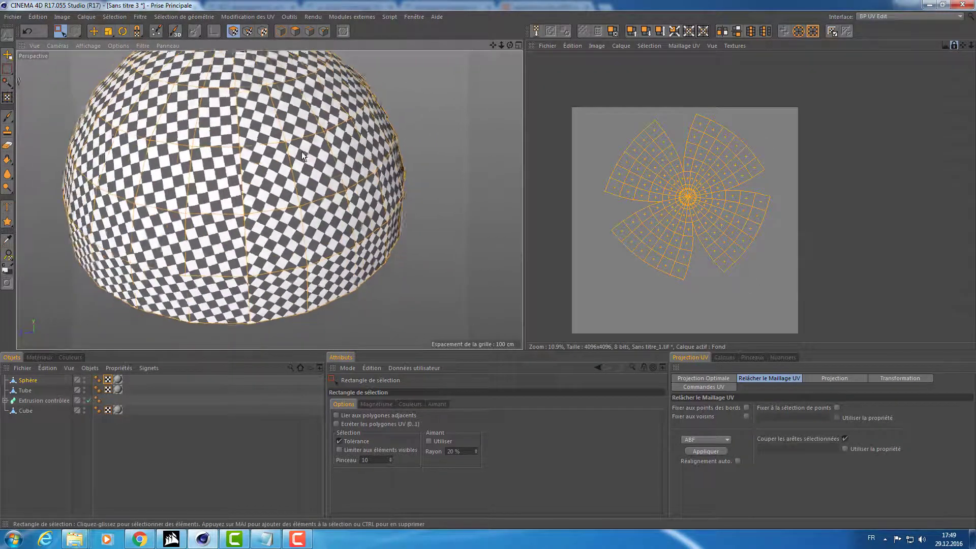
{"action": "mouse_move", "coordinate": [353, 221]}
{"action": "left_mouse_down", "text": "alt"}
{"action": "mouse_move", "coordinate": [320, 162]}
{"action": "mouse_move", "coordinate": [327, 207]}
{"action": "mouse_move", "coordinate": [361, 211]}
{"action": "mouse_move", "coordinate": [426, 151]}
{"action": "mouse_move", "coordinate": [301, 162]}
{"action": "mouse_move", "coordinate": [390, 206]}
{"action": "left_mouse_up", "text": "alt"}
{"action": "scroll", "coordinate": [390, 205], "scroll_direction": "down", "scroll_amount": 5}
{"action": "mouse_move", "coordinate": [288, 196]}
{"action": "left_mouse_down", "text": "alt"}
{"action": "mouse_move", "coordinate": [410, 200]}
{"action": "mouse_move", "coordinate": [267, 200]}
{"action": "mouse_move", "coordinate": [297, 205]}
{"action": "mouse_move", "coordinate": [330, 99]}
{"action": "mouse_move", "coordinate": [362, 128]}
{"action": "mouse_move", "coordinate": [340, 125]}
{"action": "left_mouse_up", "text": "alt"}
{"action": "scroll", "coordinate": [267, 200], "scroll_direction": "up", "scroll_amount": 5}
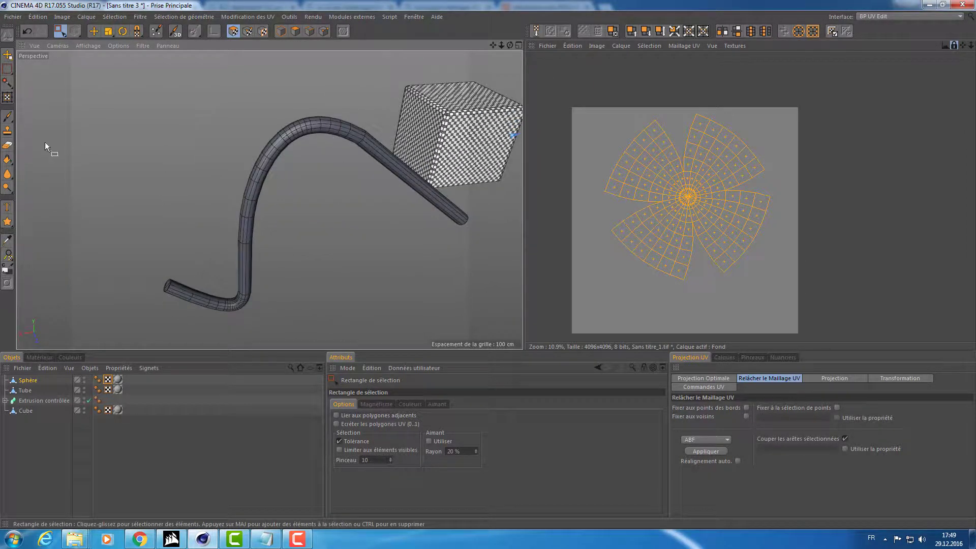
Apply the Mat material to the Extrusion contrôlée sweep
{"action": "left_click", "coordinate": [32, 402]}
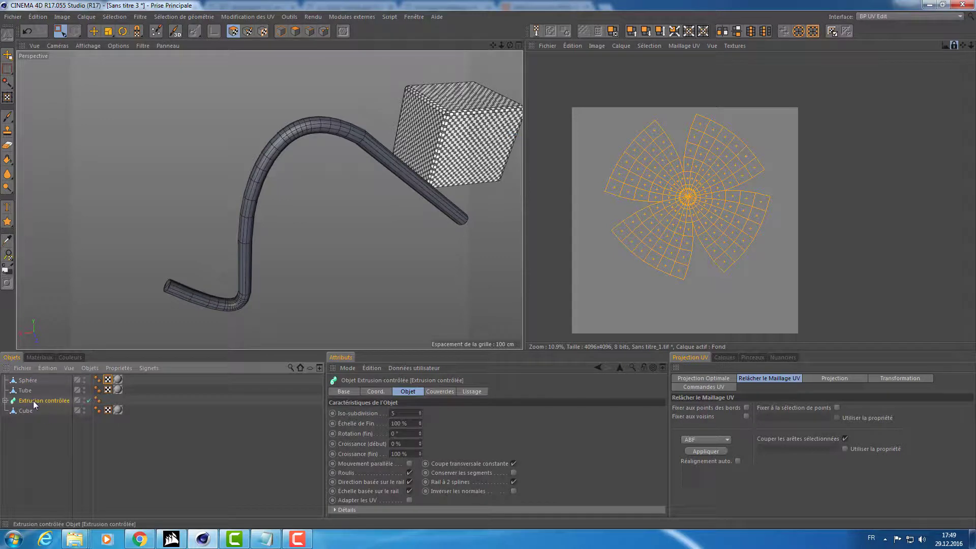
{"action": "left_click", "coordinate": [39, 357]}
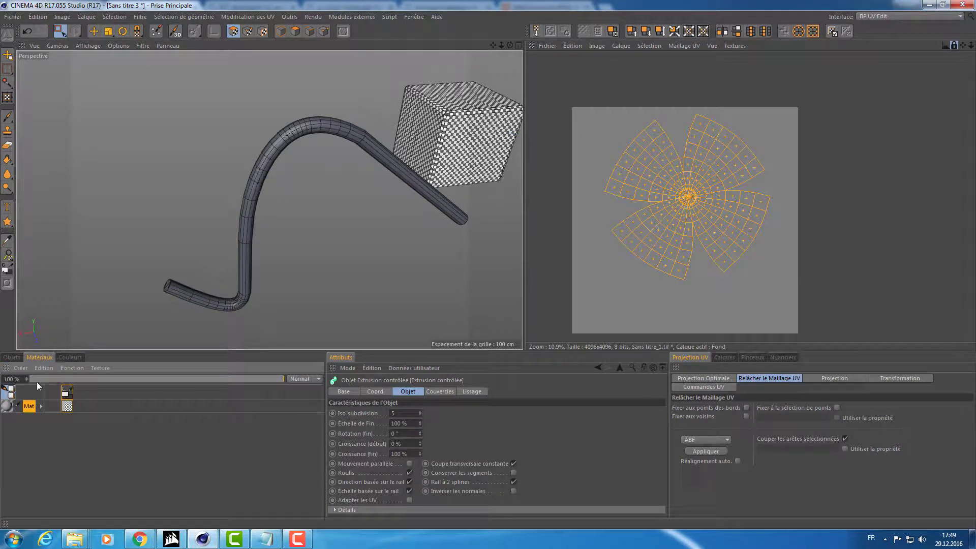
{"action": "right_click", "coordinate": [4, 412]}
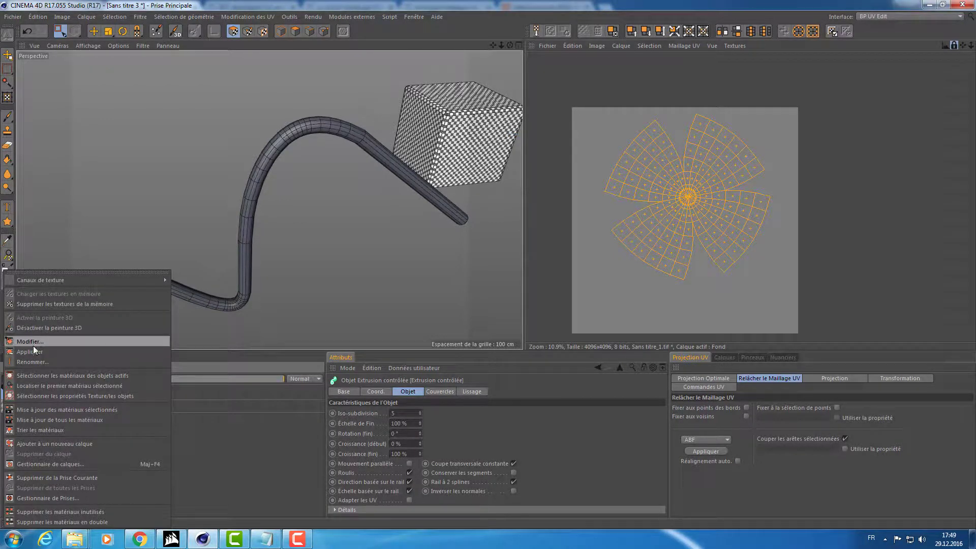
{"action": "left_click", "coordinate": [32, 346]}
{"action": "left_click", "coordinate": [13, 358]}
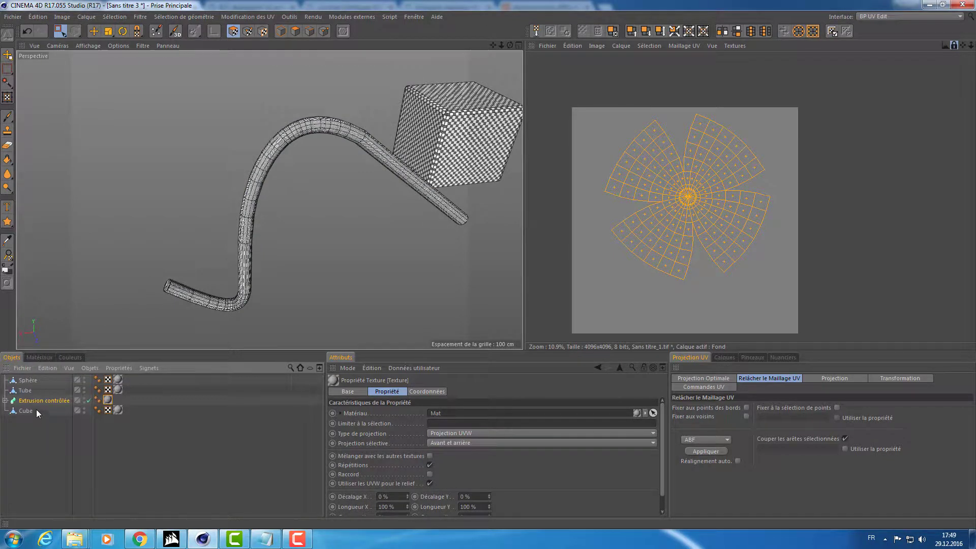
Duplicate the sweep as Extrusion contrôlée.1 and delete the copy's texture tag
{"action": "left_click", "coordinate": [84, 405]}
{"action": "left_click", "coordinate": [107, 401]}
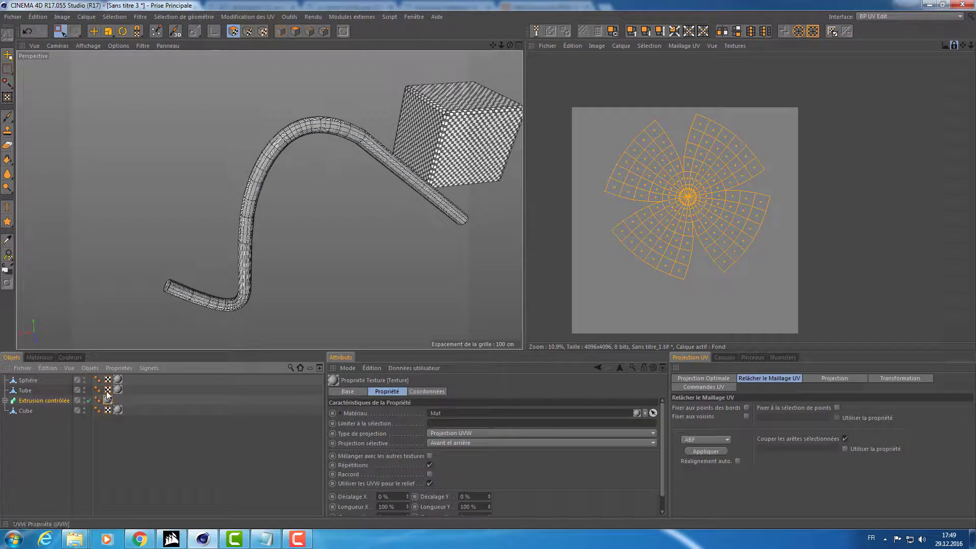
{"action": "left_click", "coordinate": [108, 391]}
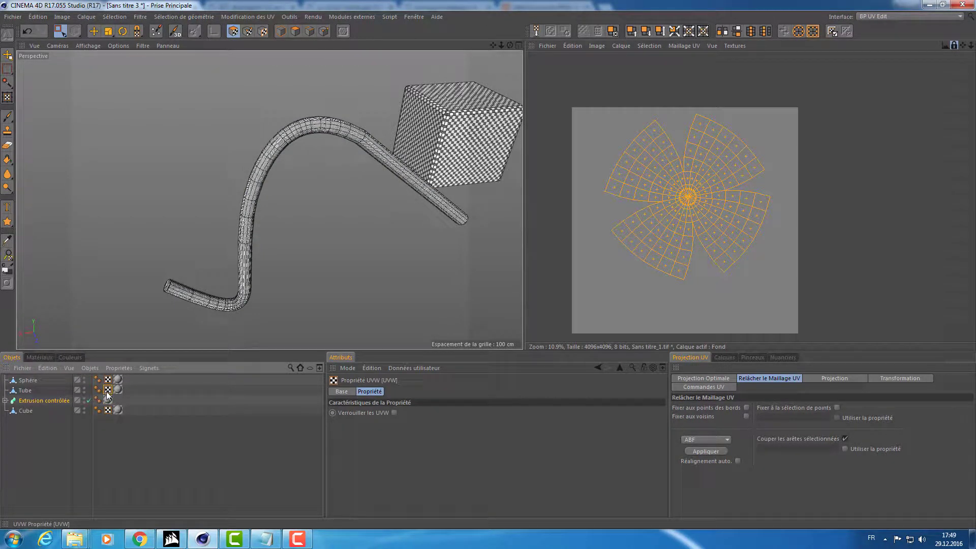
{"action": "scroll", "coordinate": [198, 278], "scroll_direction": "up", "scroll_amount": 4}
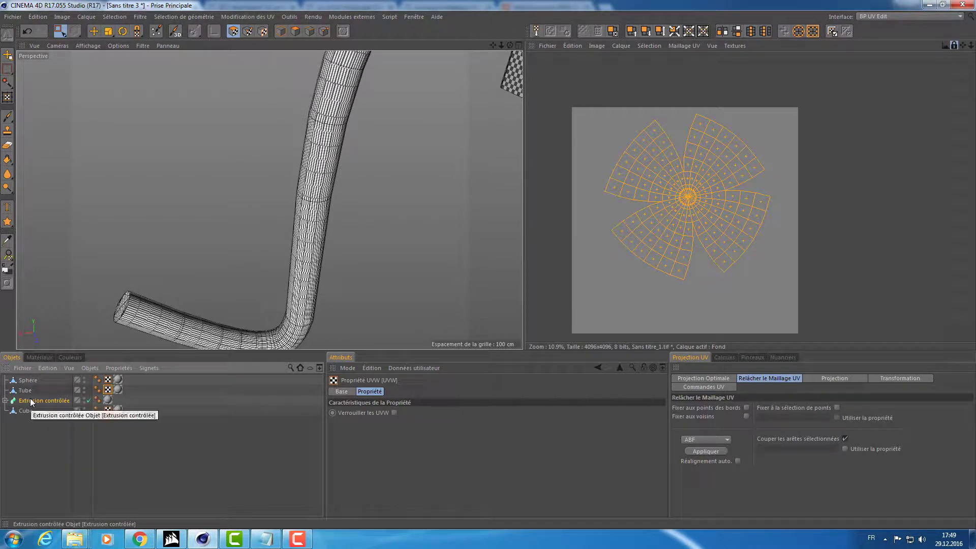
{"action": "left_click_drag", "start_coordinate": [32, 402], "coordinate": [101, 410], "text": "ctrl"}
{"action": "left_click", "coordinate": [112, 401]}
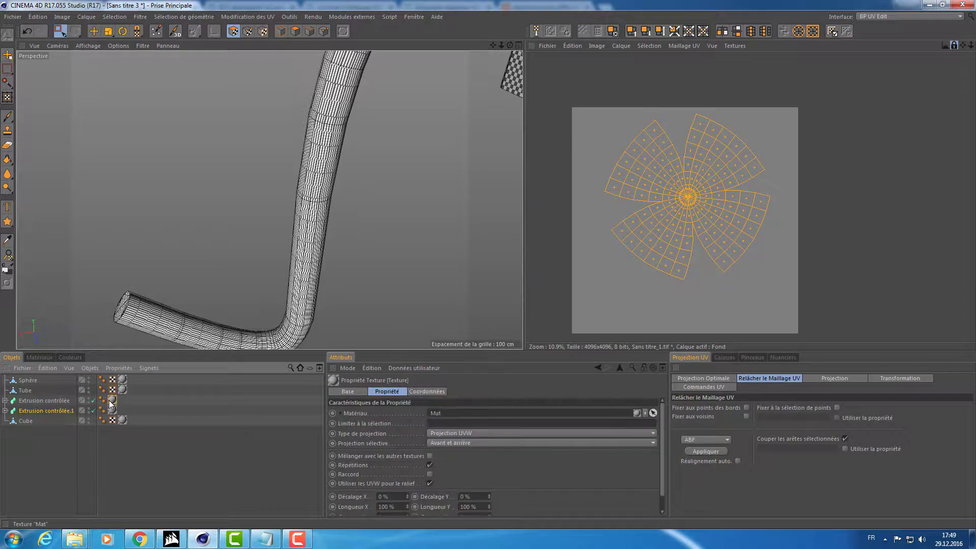
{"action": "key", "text": "Delete"}
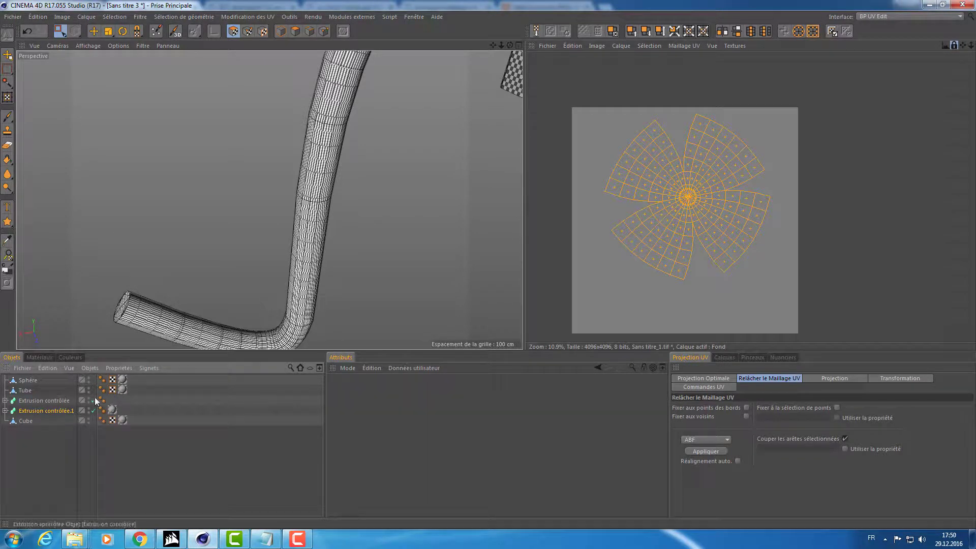
Make Extrusion contrôlée.1 editable and connect it with its two caps into Extrusion contrôlée.2
{"action": "left_click", "coordinate": [49, 403]}
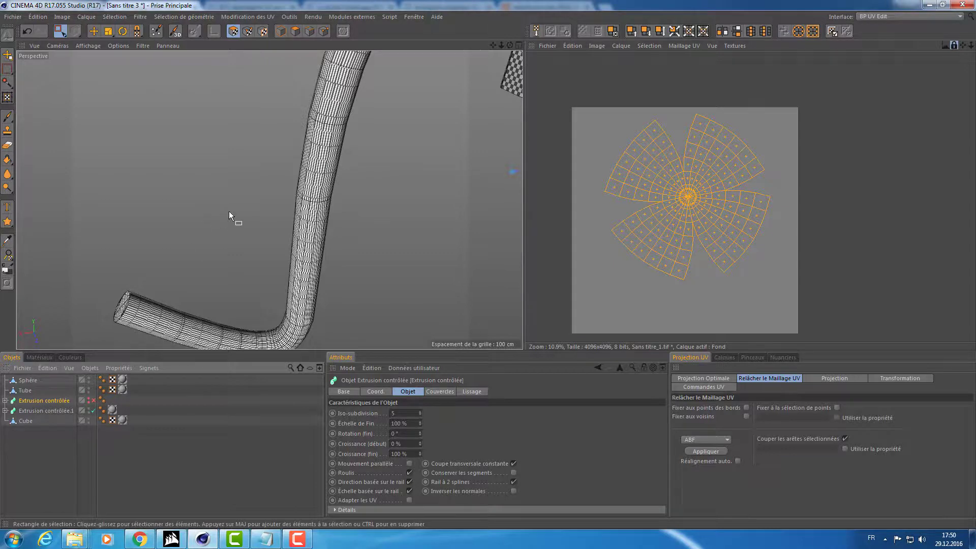
{"action": "mouse_move", "coordinate": [229, 211]}
{"action": "left_mouse_down", "text": "alt"}
{"action": "mouse_move", "coordinate": [216, 212]}
{"action": "mouse_move", "coordinate": [166, 331]}
{"action": "left_mouse_up", "text": "alt"}
{"action": "left_click", "coordinate": [55, 410]}
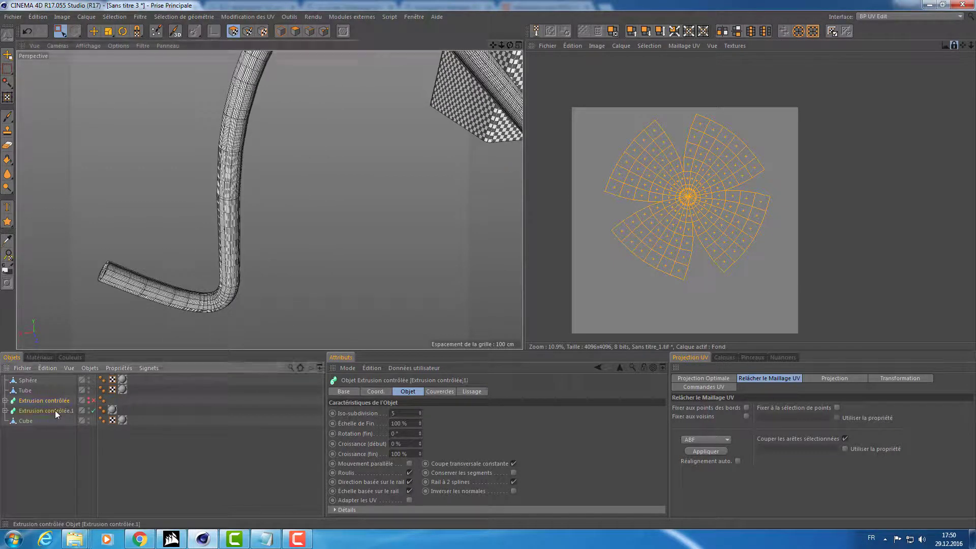
{"action": "key", "text": "c"}
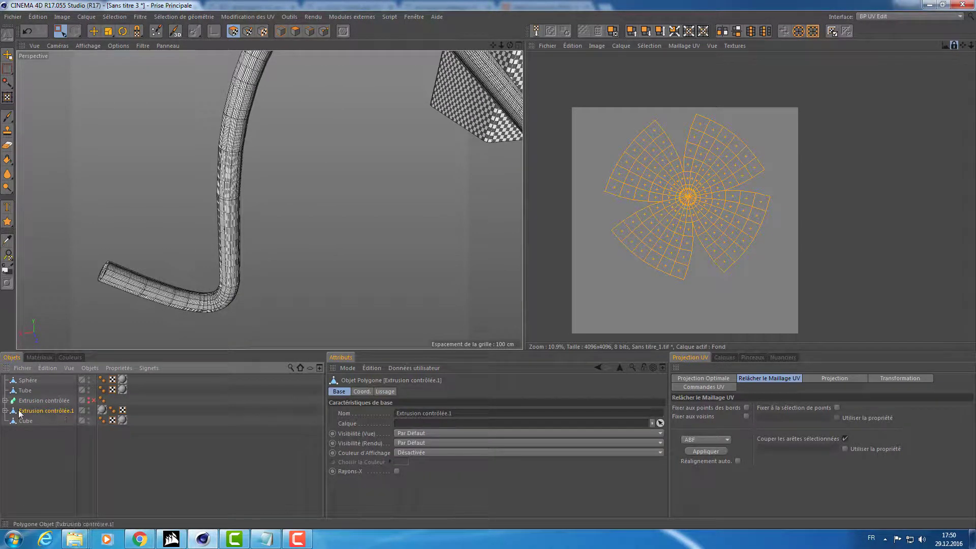
{"action": "left_click", "coordinate": [5, 411]}
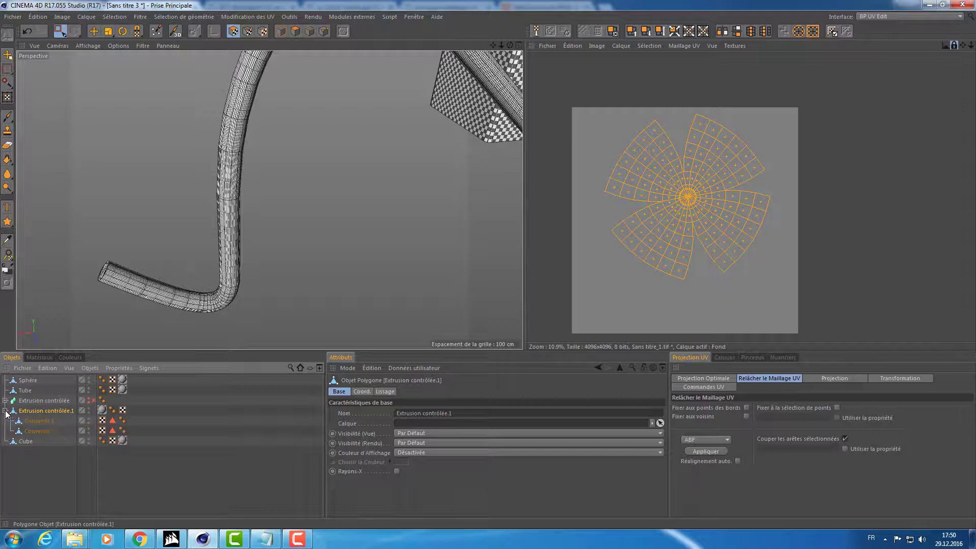
{"action": "right_click", "coordinate": [34, 412]}
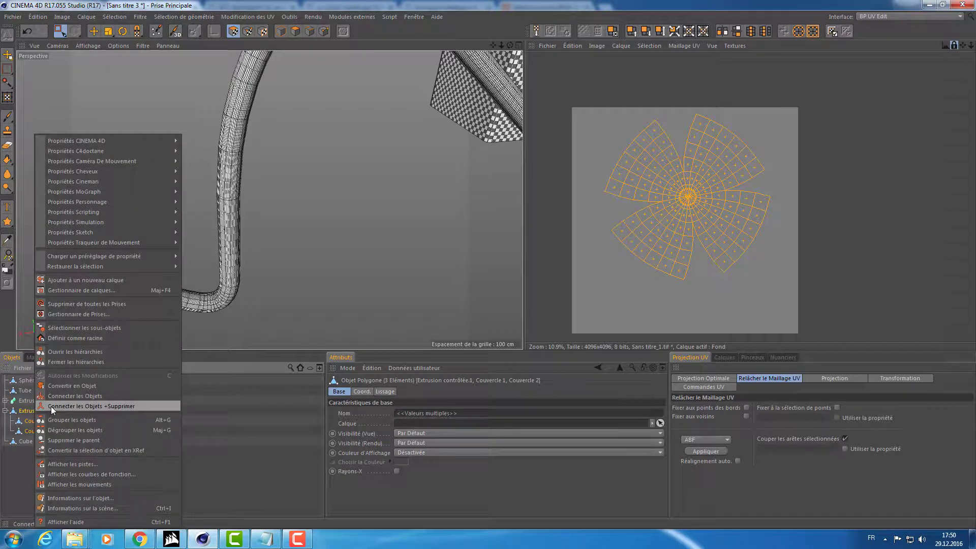
{"action": "left_click", "coordinate": [54, 406]}
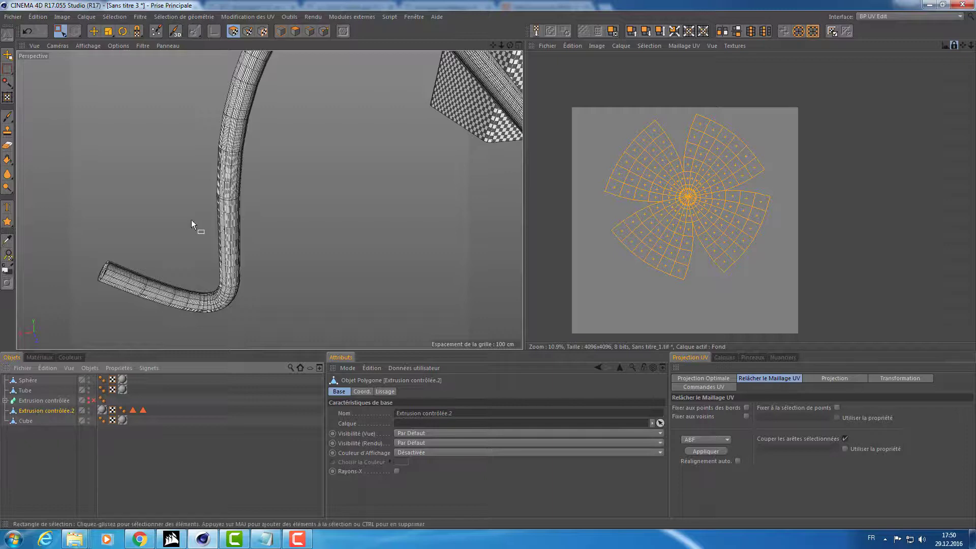
{"action": "scroll", "coordinate": [191, 219], "scroll_direction": "up", "scroll_amount": 2}
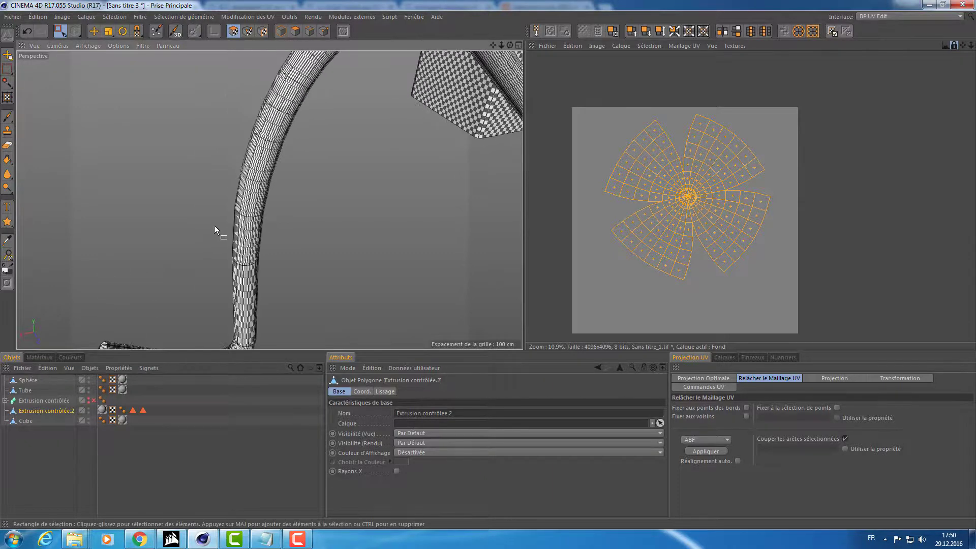
Delete both cap polygon-selection tags, leaving only the UVW tag selected
{"action": "left_click", "coordinate": [295, 31]}
{"action": "mouse_move", "coordinate": [330, 148]}
{"action": "left_mouse_down", "text": "alt"}
{"action": "mouse_move", "coordinate": [301, 151]}
{"action": "mouse_move", "coordinate": [327, 139]}
{"action": "mouse_move", "coordinate": [244, 120]}
{"action": "mouse_move", "coordinate": [134, 114]}
{"action": "mouse_move", "coordinate": [328, 121]}
{"action": "mouse_move", "coordinate": [305, 134]}
{"action": "left_mouse_up", "text": "alt"}
{"action": "left_click", "coordinate": [111, 413]}
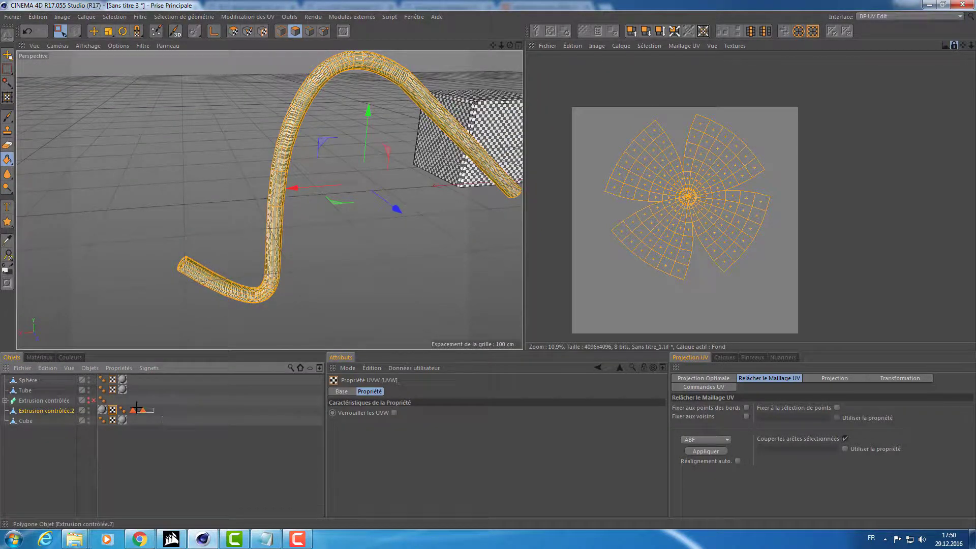
{"action": "left_click_drag", "start_coordinate": [136, 409], "coordinate": [131, 410]}
{"action": "key", "text": "Delete"}
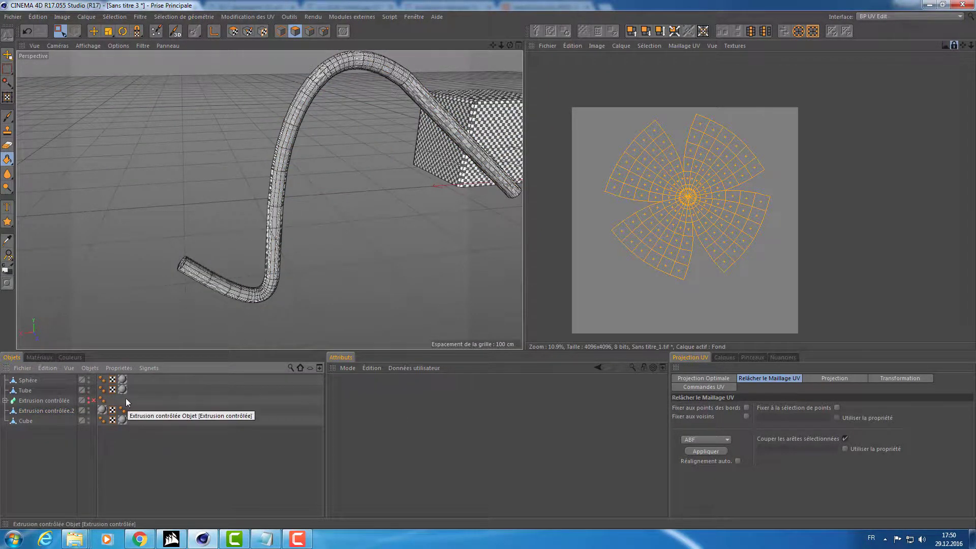
{"action": "left_click", "coordinate": [112, 413]}
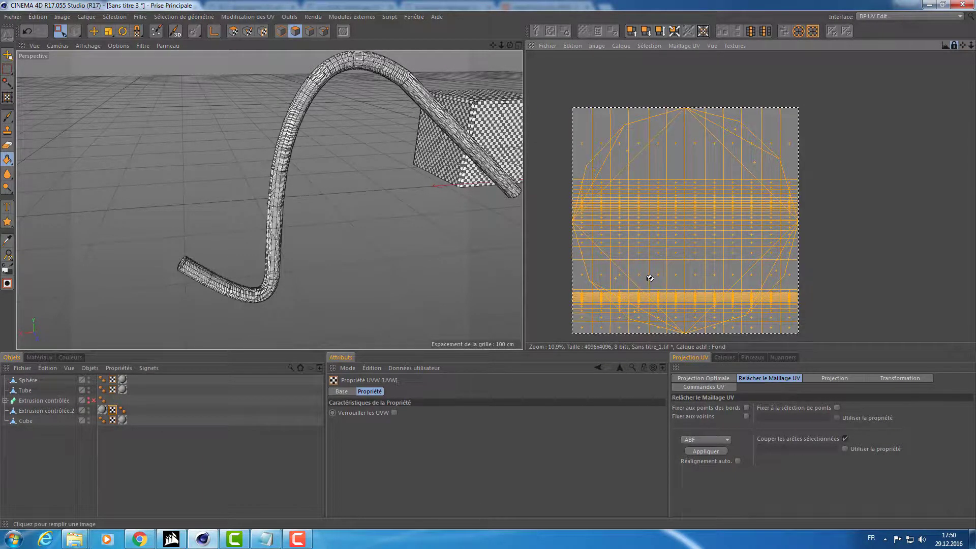
Switch to Move and hide the texture's selection outline via the Select menu
{"action": "key", "text": "e"}
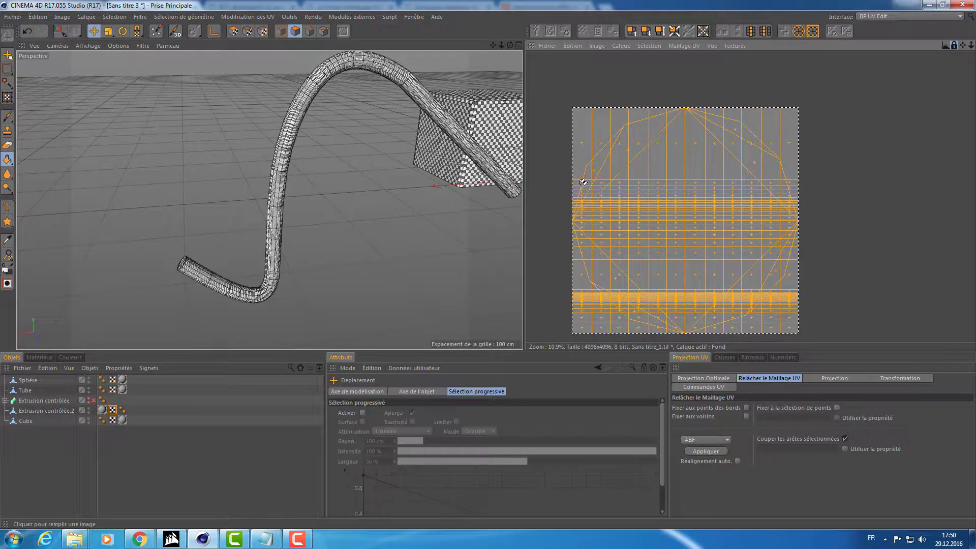
{"action": "left_click", "coordinate": [117, 17]}
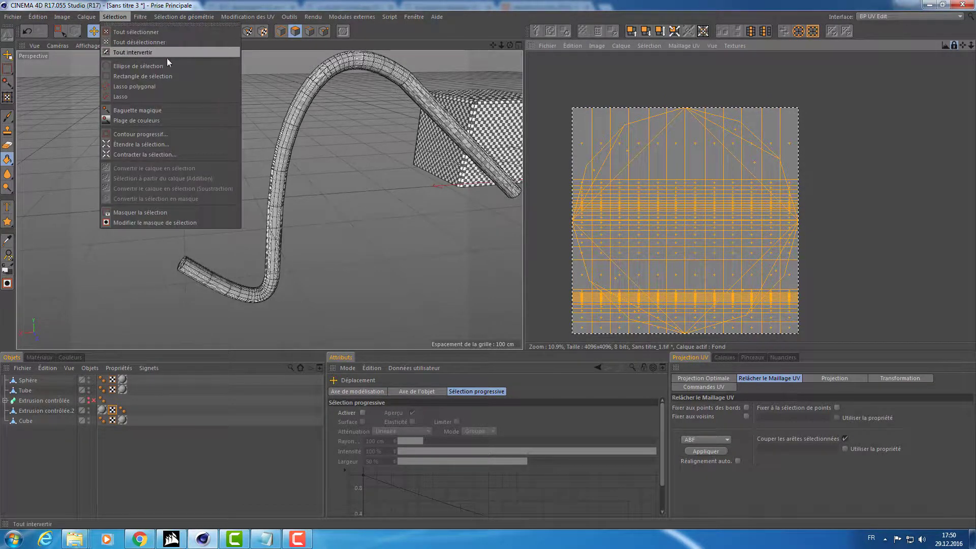
{"action": "left_click", "coordinate": [621, 100]}
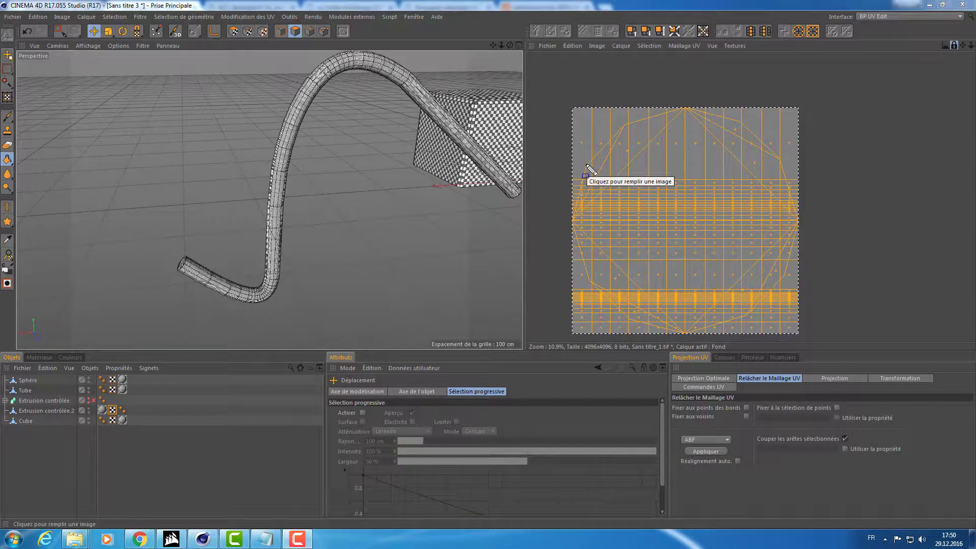
{"action": "left_click", "coordinate": [114, 16]}
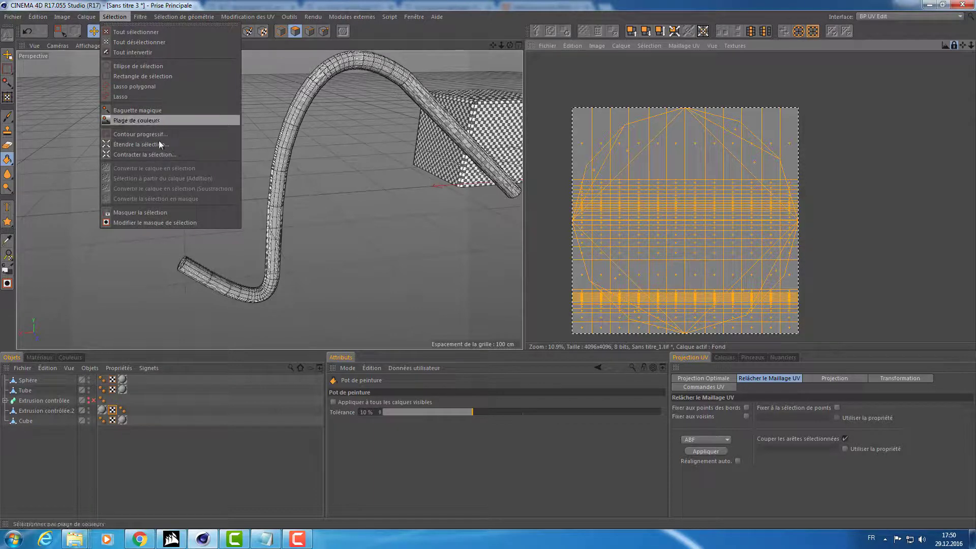
{"action": "left_click", "coordinate": [178, 213]}
{"action": "scroll", "coordinate": [670, 200], "scroll_direction": "up", "scroll_amount": 5}
Orbit and zoom the viewport to bring the tube's open end close up
{"action": "scroll", "coordinate": [669, 201], "scroll_direction": "down", "scroll_amount": 3}
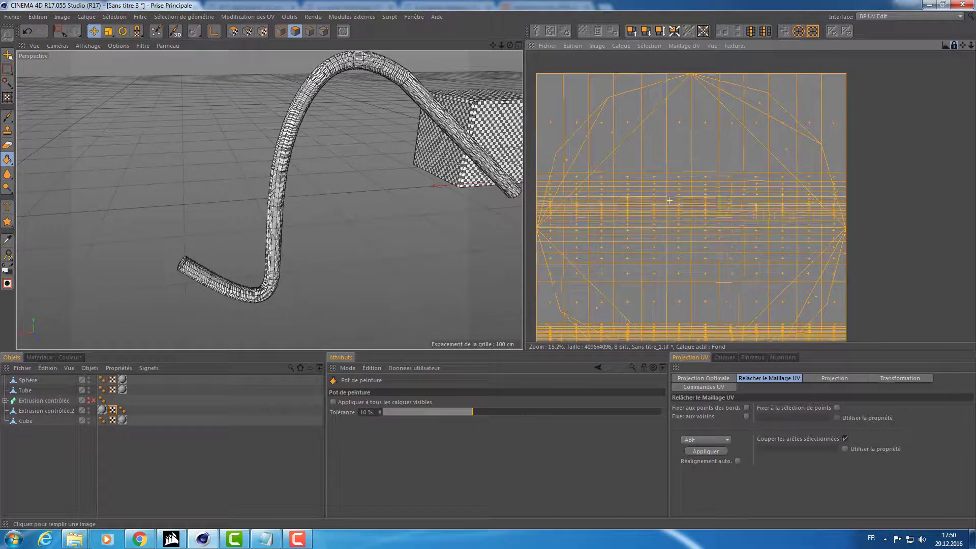
{"action": "scroll", "coordinate": [591, 195], "scroll_direction": "down", "scroll_amount": 1}
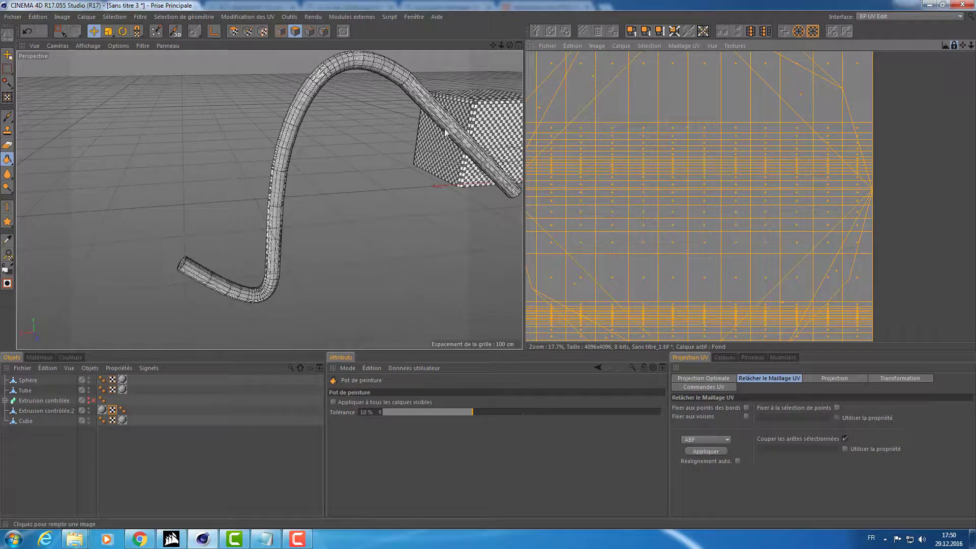
{"action": "key", "text": "e"}
{"action": "scroll", "coordinate": [286, 134], "scroll_direction": "up", "scroll_amount": 3}
{"action": "scroll", "coordinate": [431, 144], "scroll_direction": "up", "scroll_amount": 2}
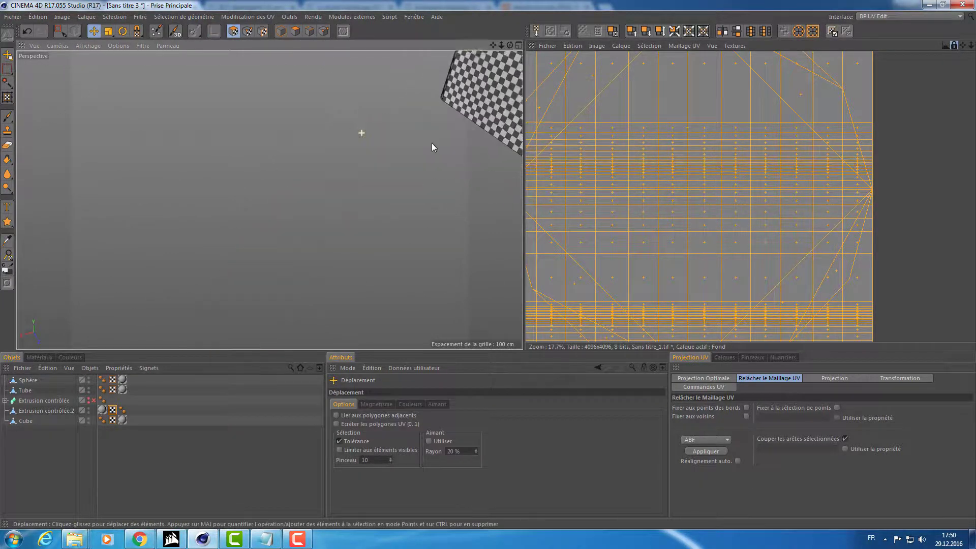
{"action": "scroll", "coordinate": [417, 146], "scroll_direction": "up", "scroll_amount": 4}
{"action": "scroll", "coordinate": [415, 148], "scroll_direction": "down", "scroll_amount": 2}
{"action": "scroll", "coordinate": [404, 234], "scroll_direction": "down", "scroll_amount": 5}
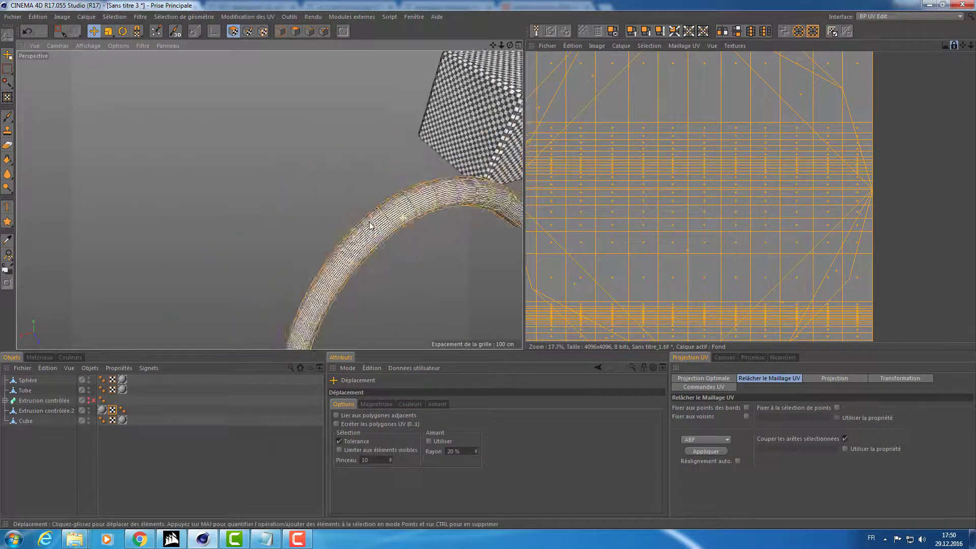
{"action": "mouse_move", "coordinate": [370, 245]}
{"action": "left_mouse_down", "text": "alt"}
{"action": "mouse_move", "coordinate": [340, 116]}
{"action": "mouse_move", "coordinate": [328, 169]}
{"action": "mouse_move", "coordinate": [279, 157]}
{"action": "mouse_move", "coordinate": [213, 115]}
{"action": "mouse_move", "coordinate": [324, 135]}
{"action": "mouse_move", "coordinate": [315, 174]}
{"action": "mouse_move", "coordinate": [346, 147]}
{"action": "mouse_move", "coordinate": [296, 172]}
{"action": "mouse_move", "coordinate": [201, 93]}
{"action": "mouse_move", "coordinate": [223, 93]}
{"action": "mouse_move", "coordinate": [310, 147]}
{"action": "left_mouse_up", "text": "alt"}
{"action": "scroll", "coordinate": [340, 115], "scroll_direction": "up", "scroll_amount": 1}
{"action": "mouse_move", "coordinate": [310, 151]}
{"action": "right_mouse_down", "text": "alt"}
{"action": "mouse_move", "coordinate": [376, 161]}
{"action": "mouse_move", "coordinate": [510, 154]}
{"action": "right_mouse_up", "text": "alt"}
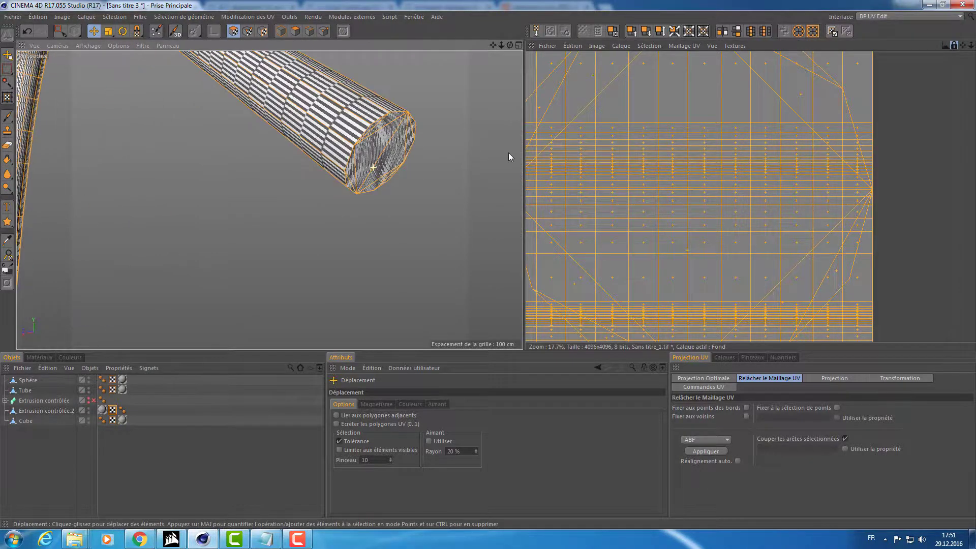
Choose Rectangle Selection and select the merged sweep Extrusion contrôlée.2 in the Object Manager
{"action": "left_click", "coordinate": [294, 31]}
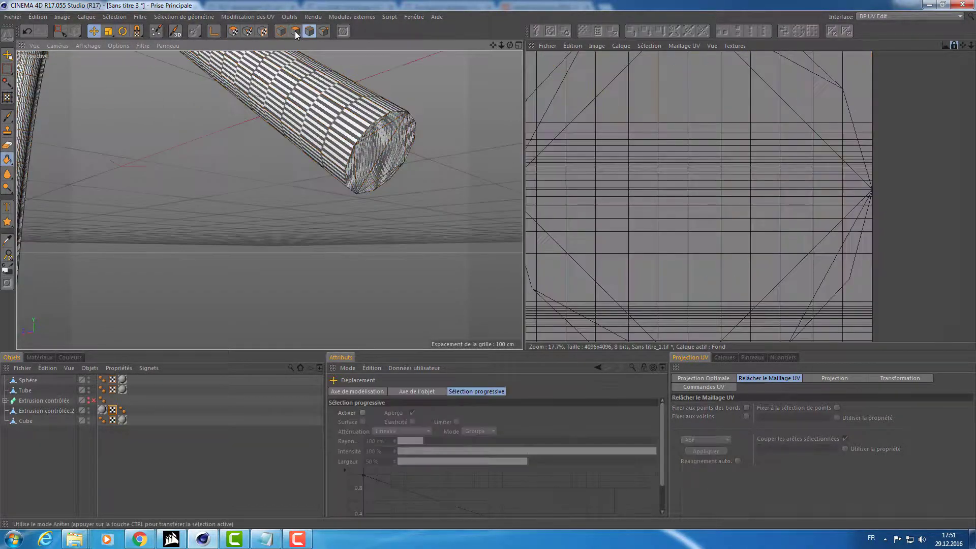
{"action": "left_click", "coordinate": [59, 32]}
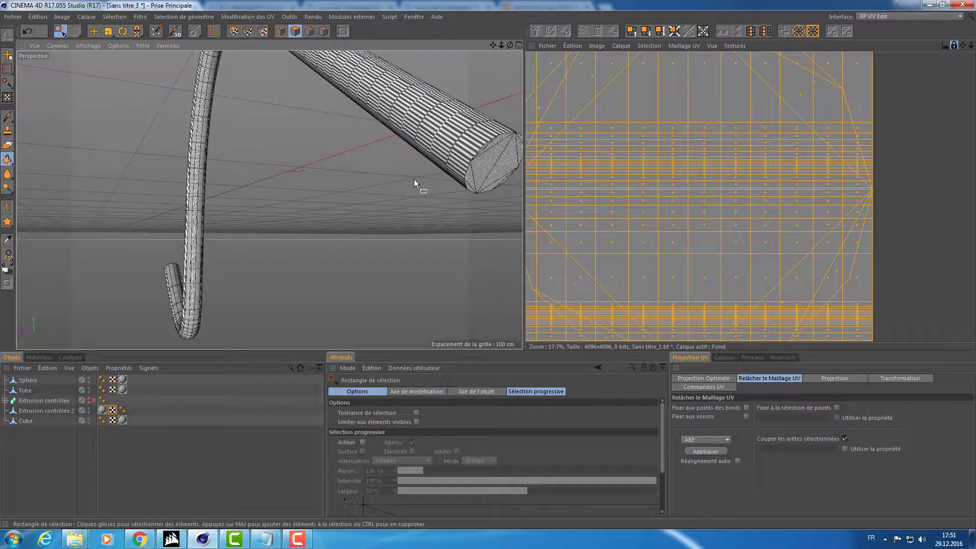
{"action": "left_click_drag", "start_coordinate": [414, 179], "coordinate": [244, 157], "text": "alt"}
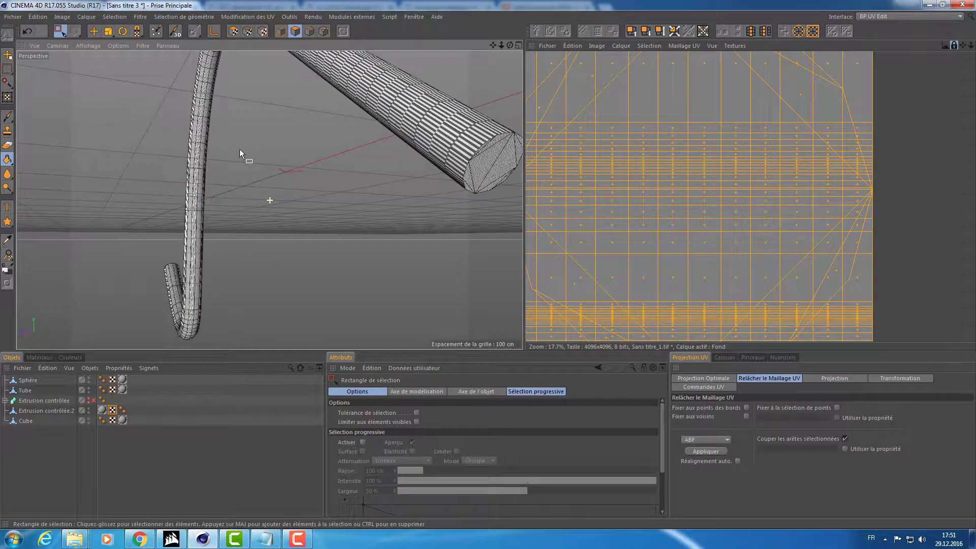
{"action": "left_click", "coordinate": [20, 390]}
{"action": "left_click_drag", "start_coordinate": [317, 213], "coordinate": [425, 199], "text": "alt"}
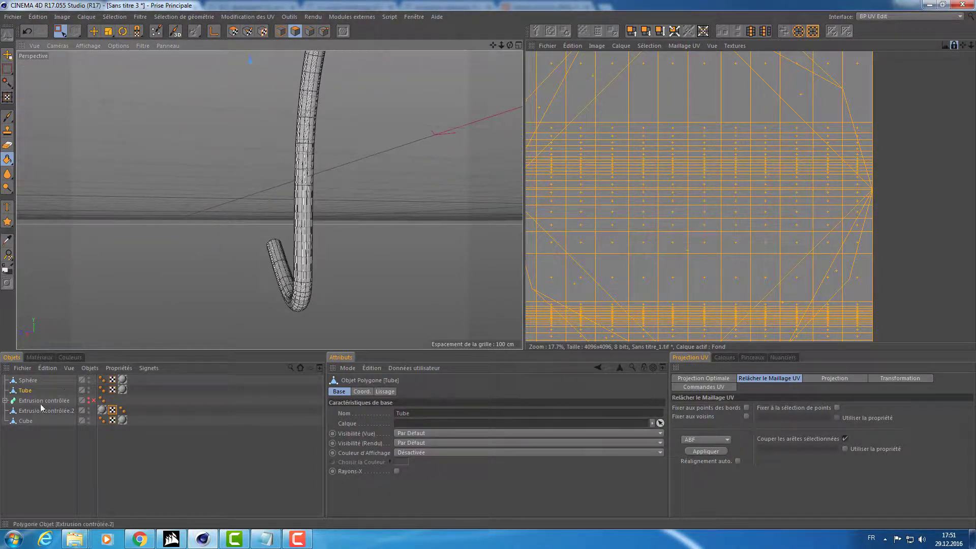
{"action": "left_click_drag", "start_coordinate": [279, 221], "coordinate": [147, 325], "text": "alt"}
{"action": "left_click", "coordinate": [53, 411]}
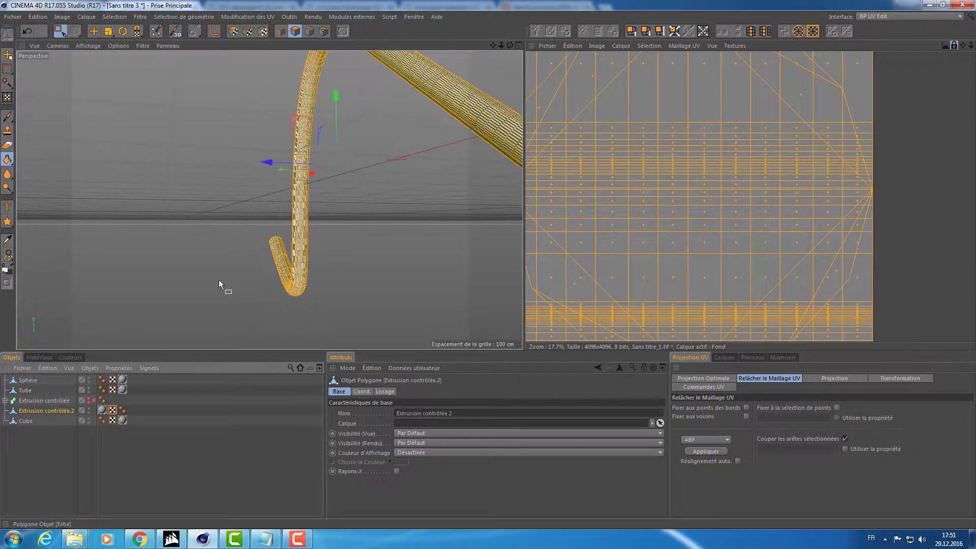
Zoom to the tube's tip and box-select its end cap polygons
{"action": "left_click_drag", "start_coordinate": [219, 280], "coordinate": [205, 219], "text": "alt"}
{"action": "left_click_drag", "start_coordinate": [367, 205], "coordinate": [442, 159], "text": "alt"}
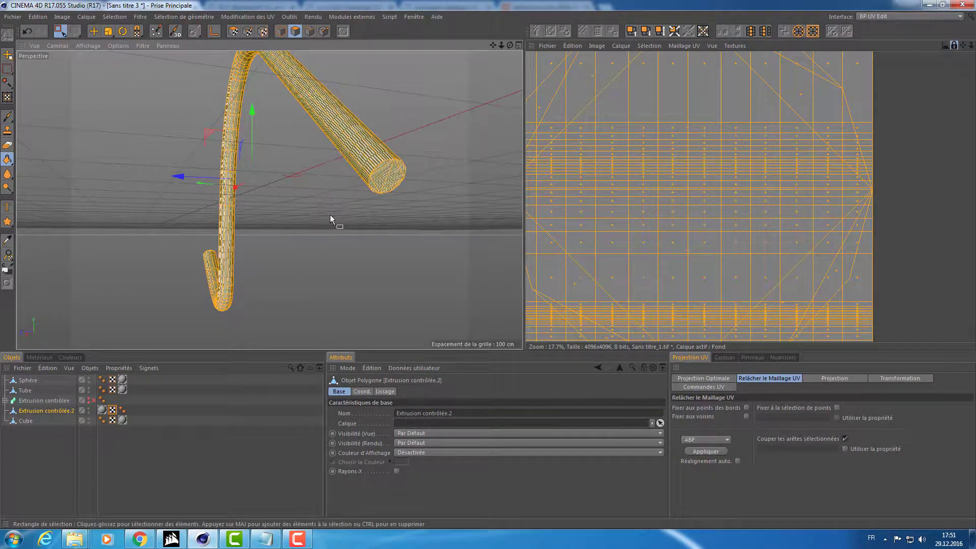
{"action": "mouse_move", "coordinate": [331, 215]}
{"action": "left_mouse_down", "text": "alt"}
{"action": "mouse_move", "coordinate": [435, 214]}
{"action": "mouse_move", "coordinate": [481, 239]}
{"action": "mouse_move", "coordinate": [316, 210]}
{"action": "mouse_move", "coordinate": [364, 203]}
{"action": "mouse_move", "coordinate": [225, 157]}
{"action": "mouse_move", "coordinate": [210, 202]}
{"action": "mouse_move", "coordinate": [169, 258]}
{"action": "mouse_move", "coordinate": [202, 251]}
{"action": "mouse_move", "coordinate": [257, 202]}
{"action": "left_mouse_up", "text": "alt"}
{"action": "left_click", "coordinate": [472, 242]}
{"action": "mouse_move", "coordinate": [269, 156]}
{"action": "left_mouse_down"}
{"action": "mouse_move", "coordinate": [247, 171]}
{"action": "mouse_move", "coordinate": [298, 167]}
{"action": "left_mouse_up"}
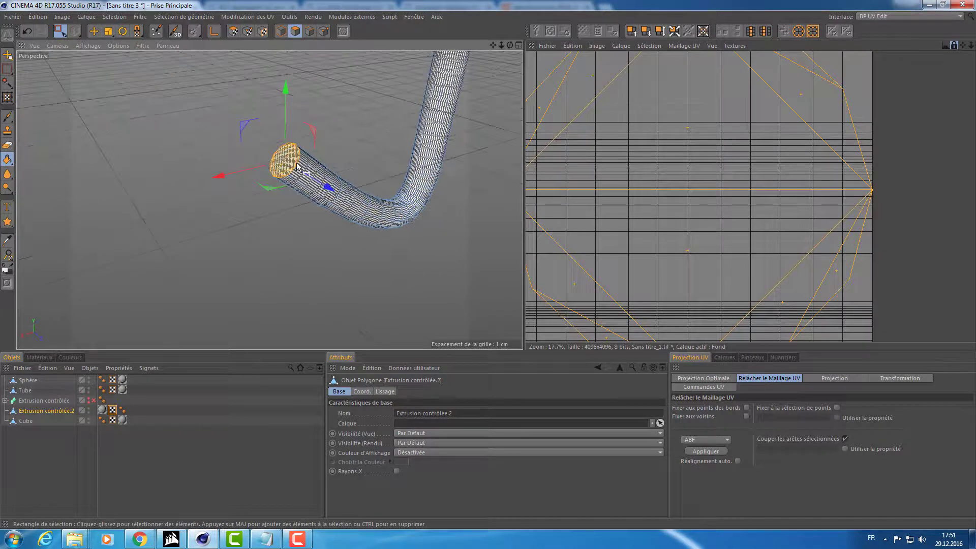
Deselect the end cap and orbit until the tube rises steeply across the view
{"action": "left_click", "coordinate": [297, 167]}
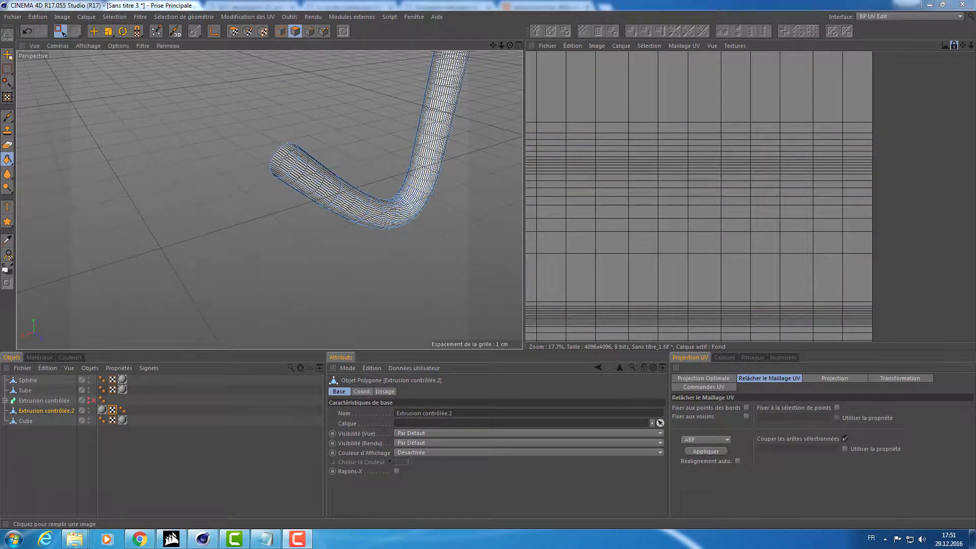
{"action": "mouse_move", "coordinate": [351, 169]}
{"action": "left_mouse_down", "text": "alt"}
{"action": "mouse_move", "coordinate": [349, 159]}
{"action": "mouse_move", "coordinate": [388, 152]}
{"action": "mouse_move", "coordinate": [377, 153]}
{"action": "mouse_move", "coordinate": [349, 233]}
{"action": "mouse_move", "coordinate": [222, 228]}
{"action": "left_mouse_up", "text": "alt"}
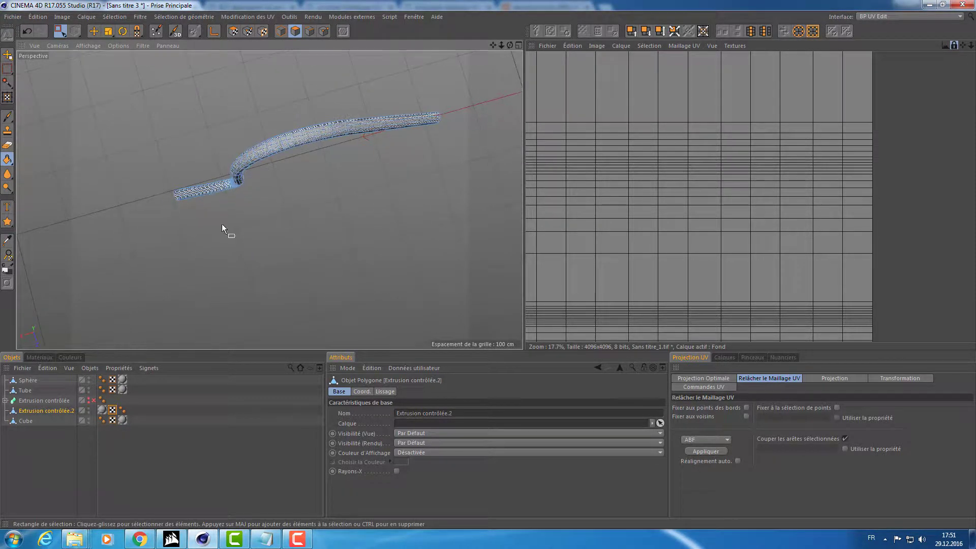
{"action": "mouse_move", "coordinate": [459, 120]}
{"action": "left_mouse_down", "text": "alt"}
{"action": "mouse_move", "coordinate": [289, 157]}
{"action": "mouse_move", "coordinate": [303, 81]}
{"action": "mouse_move", "coordinate": [313, 120]}
{"action": "mouse_move", "coordinate": [353, 141]}
{"action": "mouse_move", "coordinate": [305, 64]}
{"action": "mouse_move", "coordinate": [320, 117]}
{"action": "mouse_move", "coordinate": [360, 118]}
{"action": "mouse_move", "coordinate": [307, 96]}
{"action": "mouse_move", "coordinate": [329, 94]}
{"action": "mouse_move", "coordinate": [305, 148]}
{"action": "left_mouse_up", "text": "alt"}
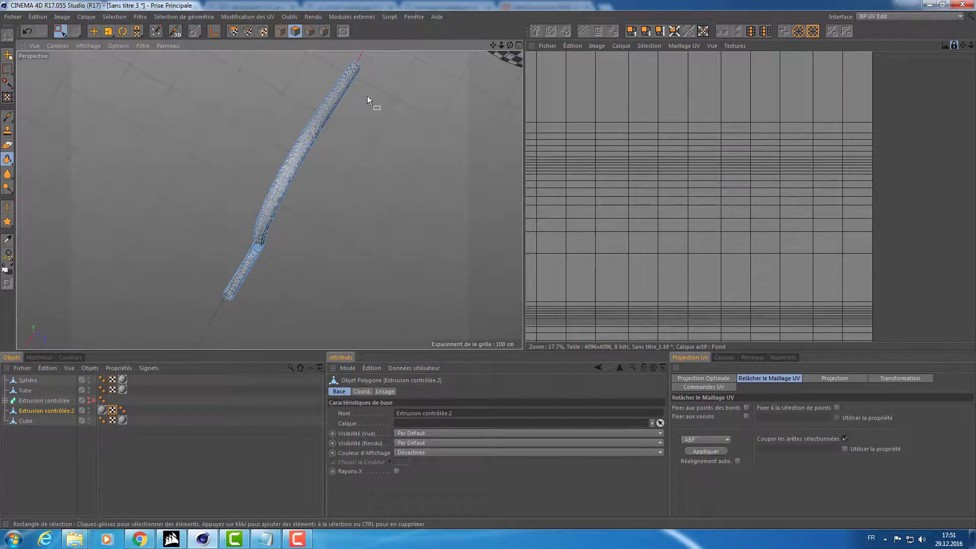
{"action": "mouse_move", "coordinate": [347, 89]}
{"action": "left_mouse_down", "text": "alt"}
{"action": "mouse_move", "coordinate": [282, 188]}
{"action": "mouse_move", "coordinate": [239, 130]}
{"action": "mouse_move", "coordinate": [264, 229]}
{"action": "left_mouse_up", "text": "alt"}
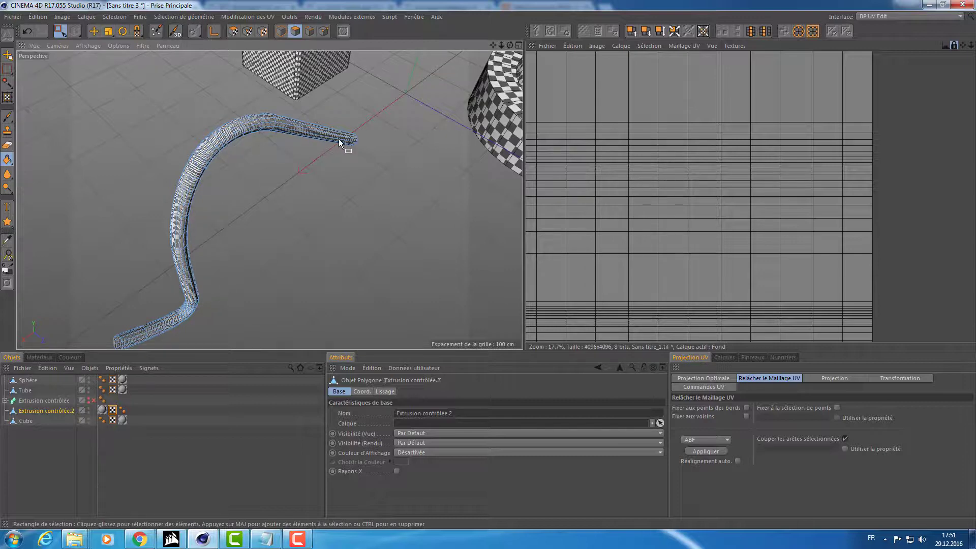
{"action": "mouse_move", "coordinate": [178, 221]}
{"action": "left_mouse_down", "text": "alt"}
{"action": "mouse_move", "coordinate": [288, 181]}
{"action": "mouse_move", "coordinate": [306, 208]}
{"action": "mouse_move", "coordinate": [231, 113]}
{"action": "left_mouse_up", "text": "alt"}
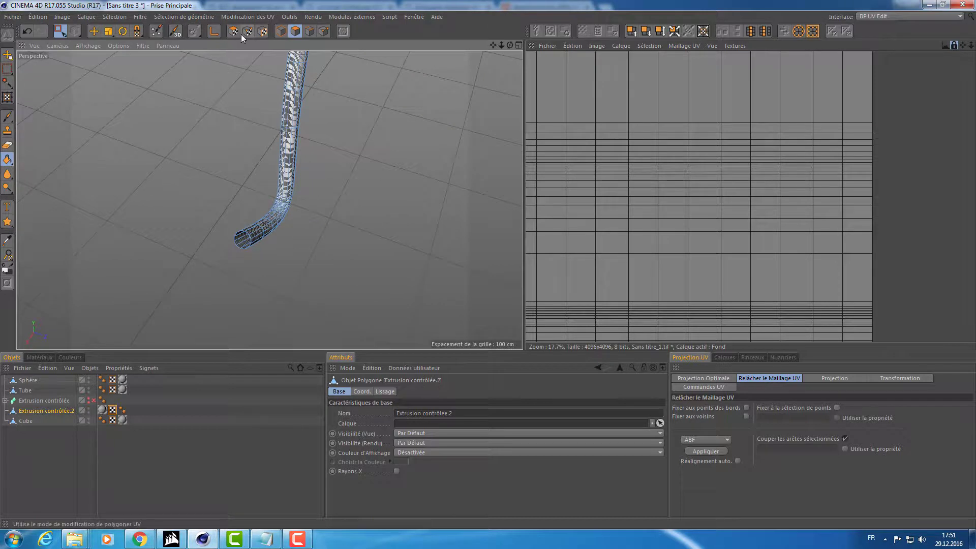
Switch to Edges mode and show the Sélection de géométrie tools
{"action": "left_click", "coordinate": [114, 17]}
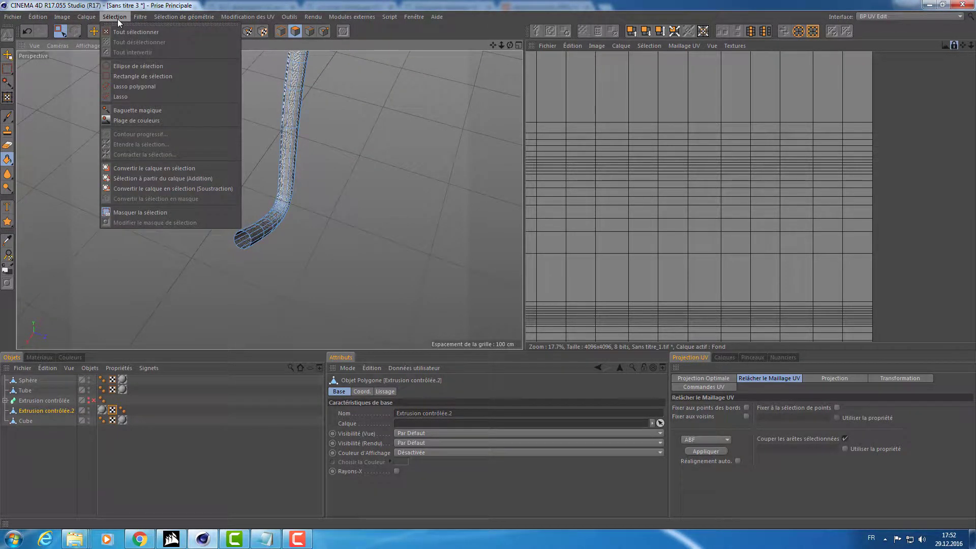
{"action": "left_click", "coordinate": [309, 31]}
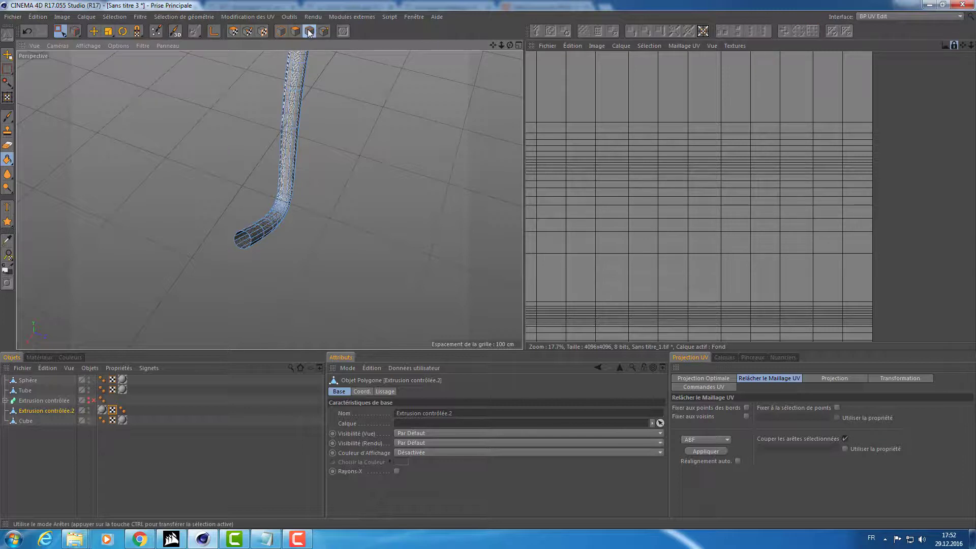
{"action": "left_click", "coordinate": [173, 17]}
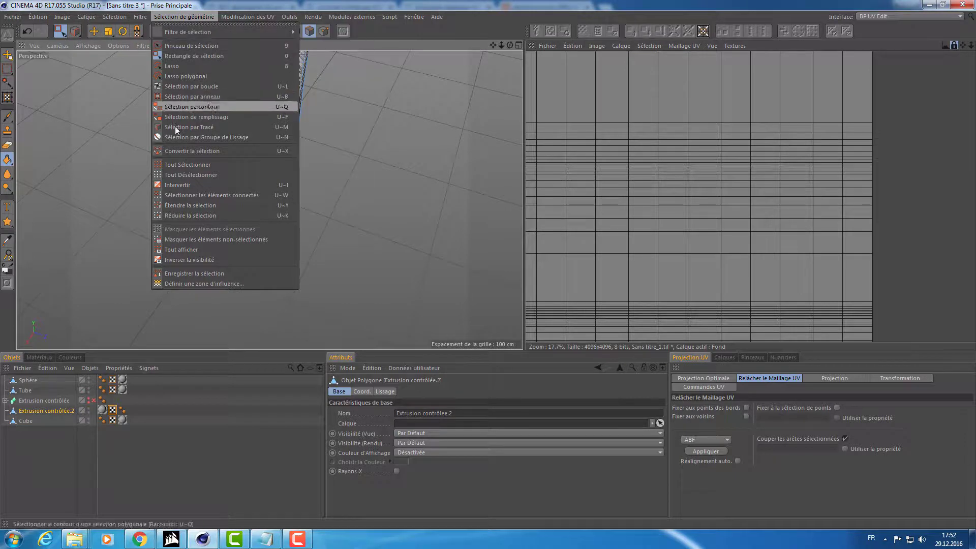
With Sélection par Tracé, trace an edge line up from the tube's bottom opening
{"action": "left_click", "coordinate": [228, 127]}
{"action": "left_click_drag", "start_coordinate": [243, 201], "coordinate": [373, 217], "text": "alt"}
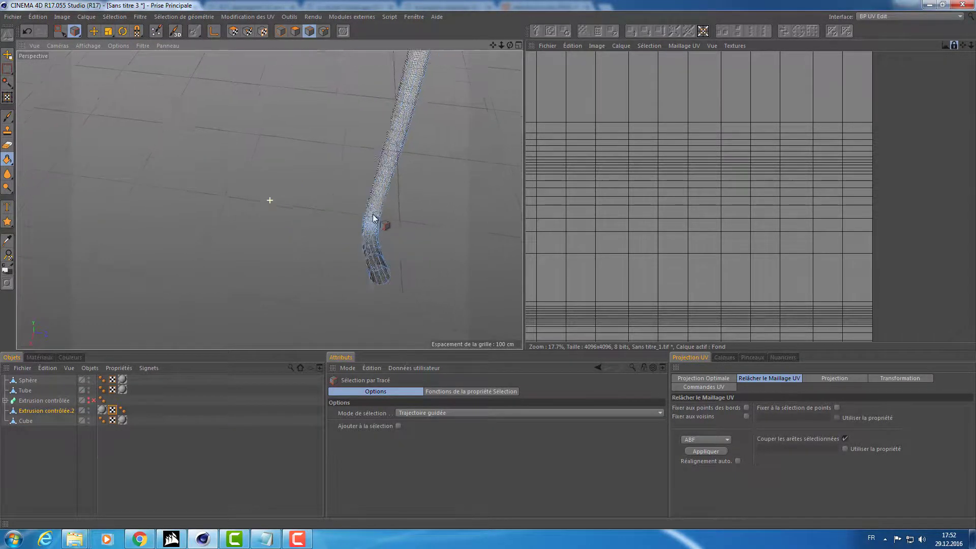
{"action": "middle_click_drag", "start_coordinate": [373, 214], "coordinate": [249, 200], "text": "alt"}
{"action": "right_click_drag", "start_coordinate": [239, 197], "coordinate": [280, 188], "text": "alt"}
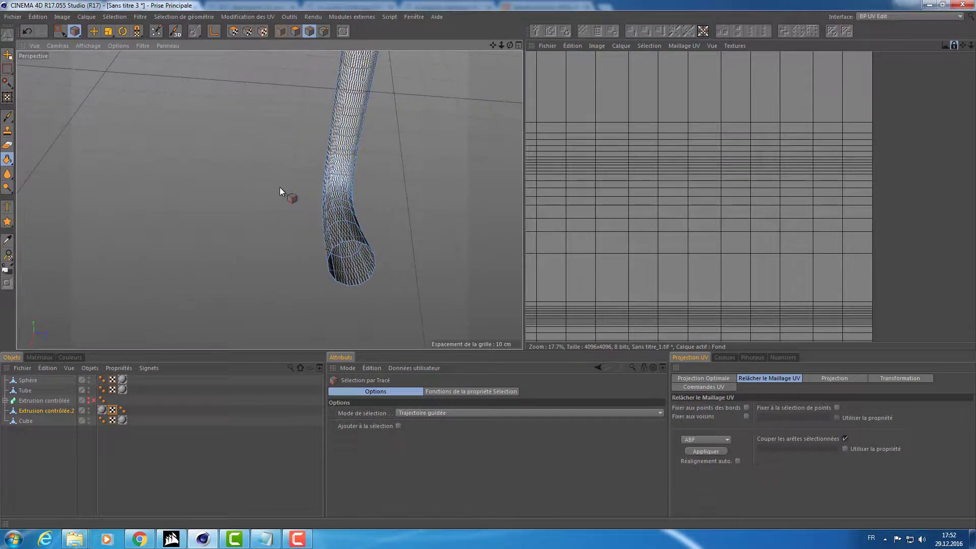
{"action": "mouse_move", "coordinate": [280, 187]}
{"action": "left_mouse_down", "text": "alt"}
{"action": "mouse_move", "coordinate": [338, 198]}
{"action": "mouse_move", "coordinate": [307, 199]}
{"action": "mouse_move", "coordinate": [311, 212]}
{"action": "left_mouse_up", "text": "alt"}
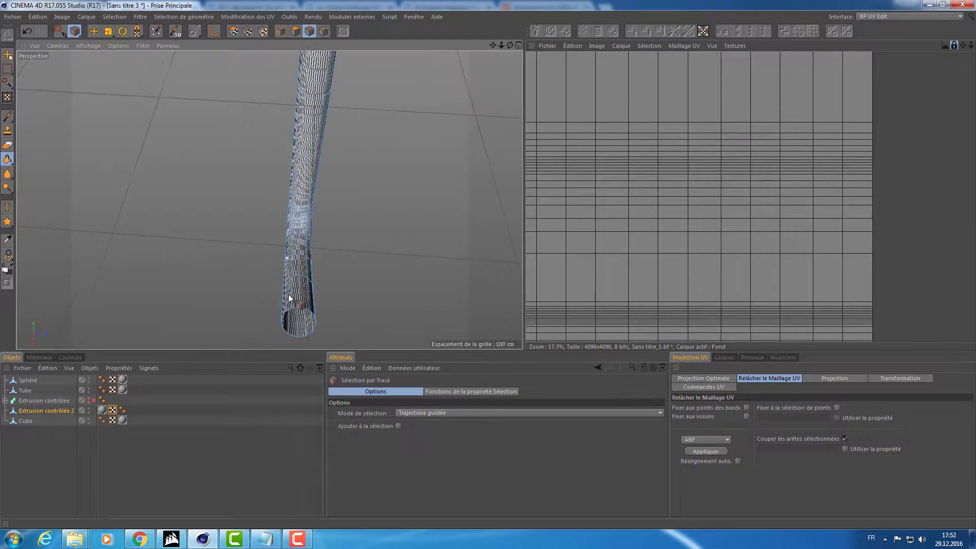
{"action": "mouse_move", "coordinate": [299, 308]}
{"action": "left_mouse_down"}
{"action": "mouse_move", "coordinate": [329, 59]}
{"action": "mouse_move", "coordinate": [352, 76]}
{"action": "left_mouse_up"}
{"action": "mouse_move", "coordinate": [352, 76]}
{"action": "right_mouse_down", "text": "alt"}
{"action": "mouse_move", "coordinate": [331, 200]}
{"action": "mouse_move", "coordinate": [285, 253]}
{"action": "right_mouse_up", "text": "alt"}
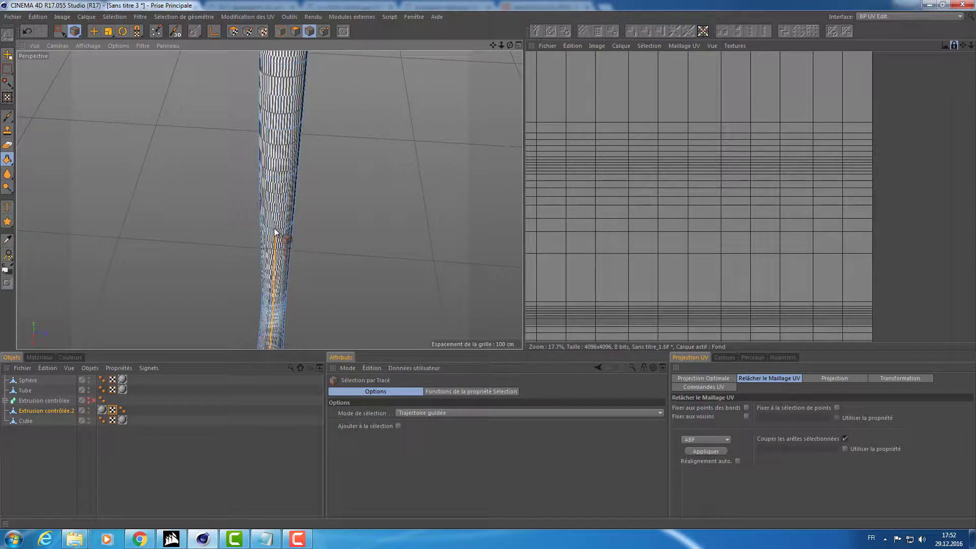
{"action": "left_click_drag", "start_coordinate": [281, 163], "coordinate": [288, 65]}
Continue the traced edge seam up to the tube's tip and check it along the tube
{"action": "mouse_move", "coordinate": [312, 73]}
{"action": "middle_mouse_down", "text": "alt"}
{"action": "mouse_move", "coordinate": [307, 219]}
{"action": "mouse_move", "coordinate": [277, 267]}
{"action": "middle_mouse_up", "text": "alt"}
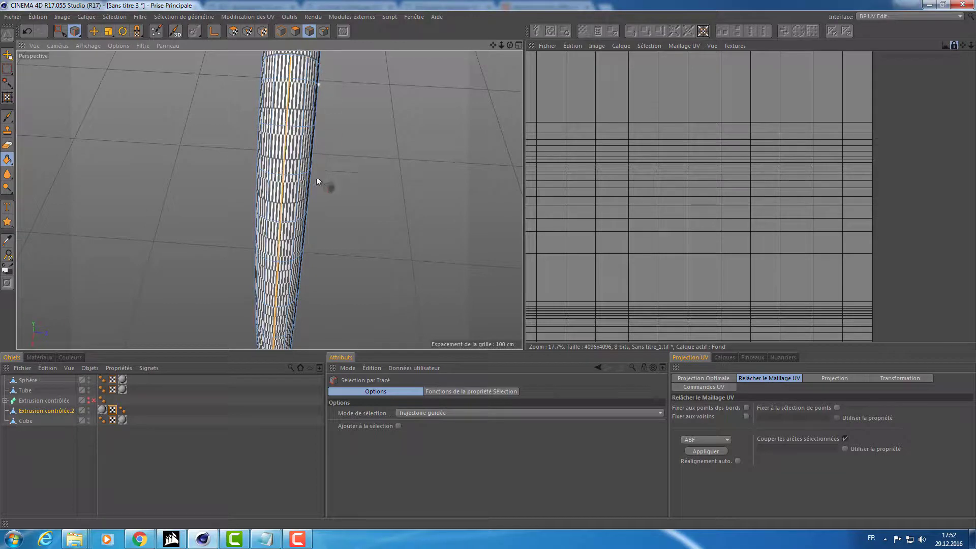
{"action": "middle_click_drag", "start_coordinate": [317, 176], "coordinate": [303, 256], "text": "alt"}
{"action": "middle_click_drag", "start_coordinate": [317, 198], "coordinate": [316, 218], "text": "alt"}
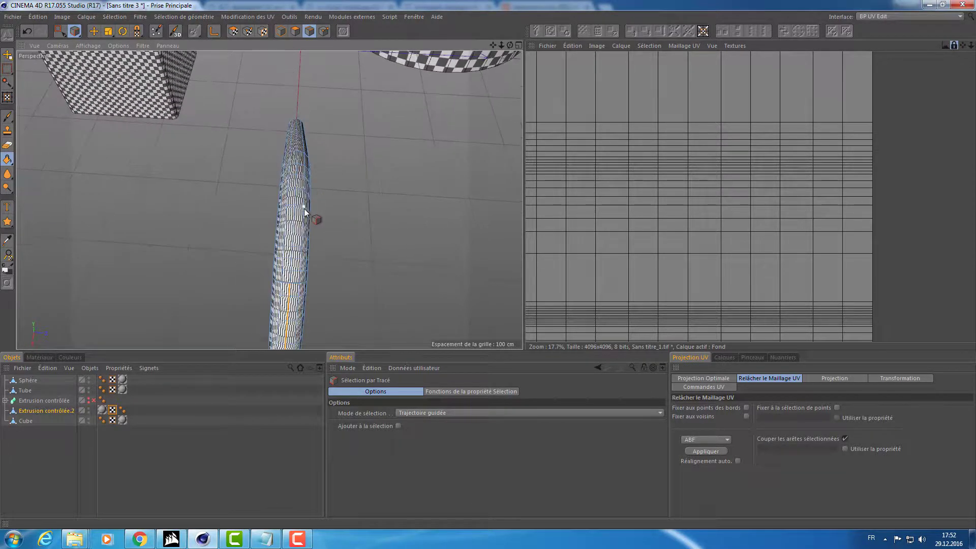
{"action": "mouse_move", "coordinate": [288, 284]}
{"action": "left_mouse_down"}
{"action": "mouse_move", "coordinate": [316, 141]}
{"action": "mouse_move", "coordinate": [313, 162]}
{"action": "left_mouse_up"}
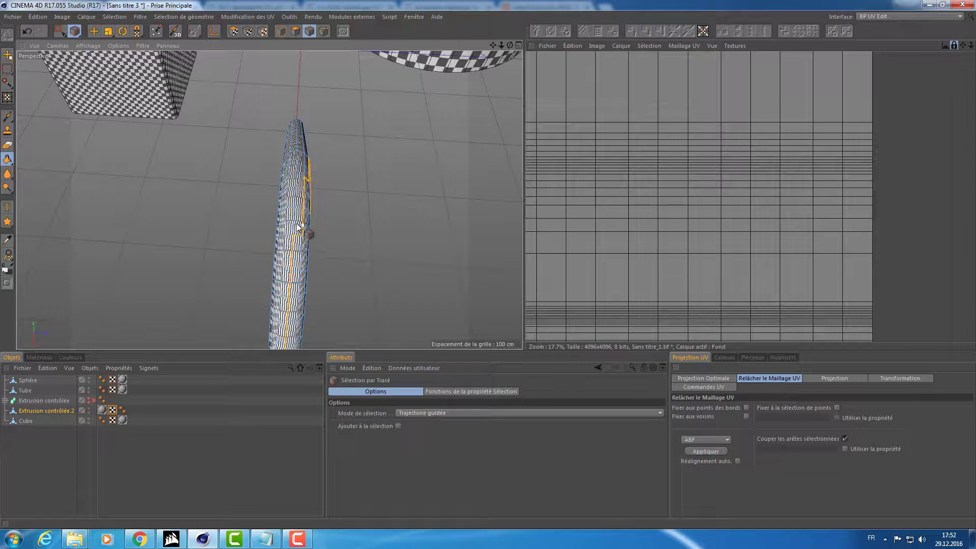
{"action": "left_click_drag", "start_coordinate": [273, 236], "coordinate": [285, 288]}
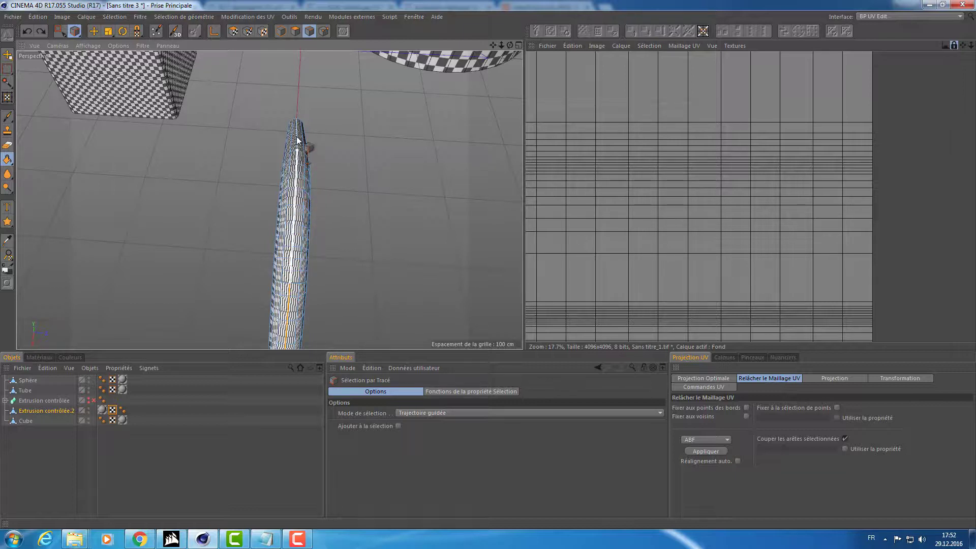
{"action": "left_click_drag", "start_coordinate": [297, 121], "coordinate": [297, 116]}
{"action": "left_click_drag", "start_coordinate": [350, 193], "coordinate": [288, 271], "text": "alt"}
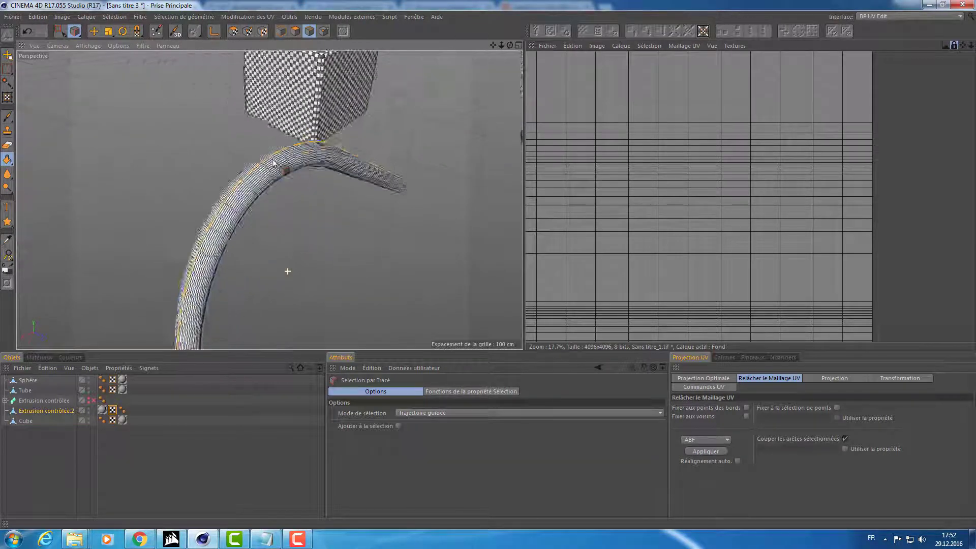
{"action": "left_click_drag", "start_coordinate": [259, 115], "coordinate": [269, 232], "text": "alt"}
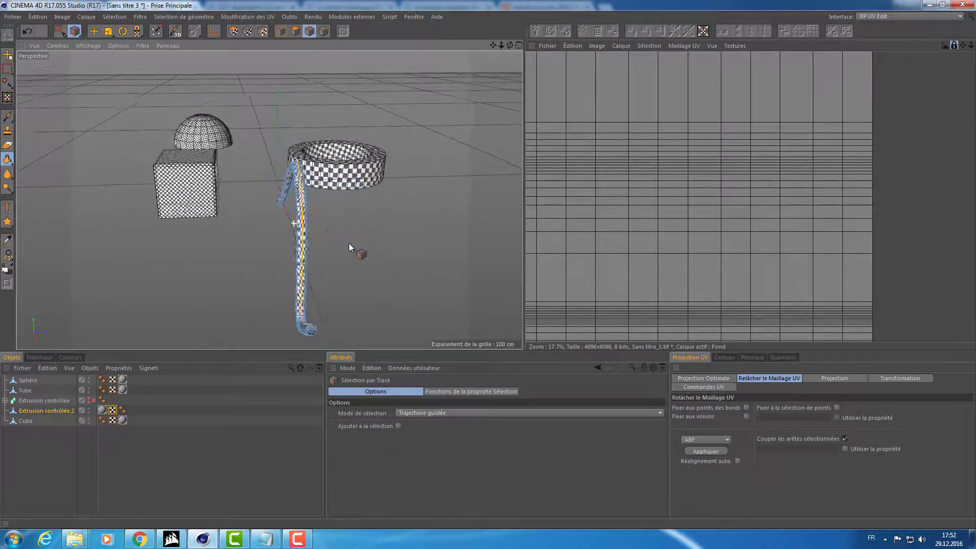
{"action": "right_click_drag", "start_coordinate": [269, 232], "coordinate": [287, 227], "text": "alt"}
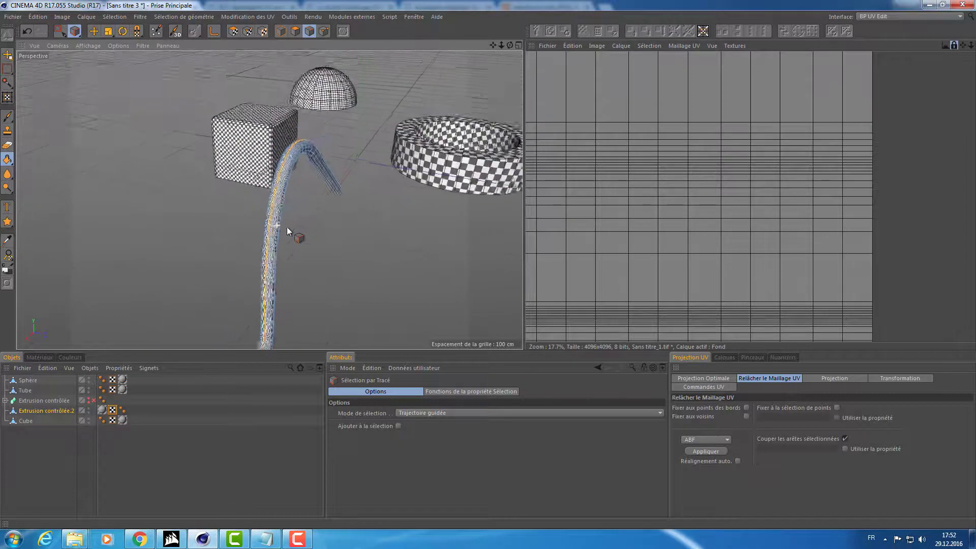
{"action": "scroll", "coordinate": [672, 189], "scroll_direction": "down", "scroll_amount": 3}
Select all of the tube's UV polygons and frame them in four views
{"action": "left_click", "coordinate": [234, 31]}
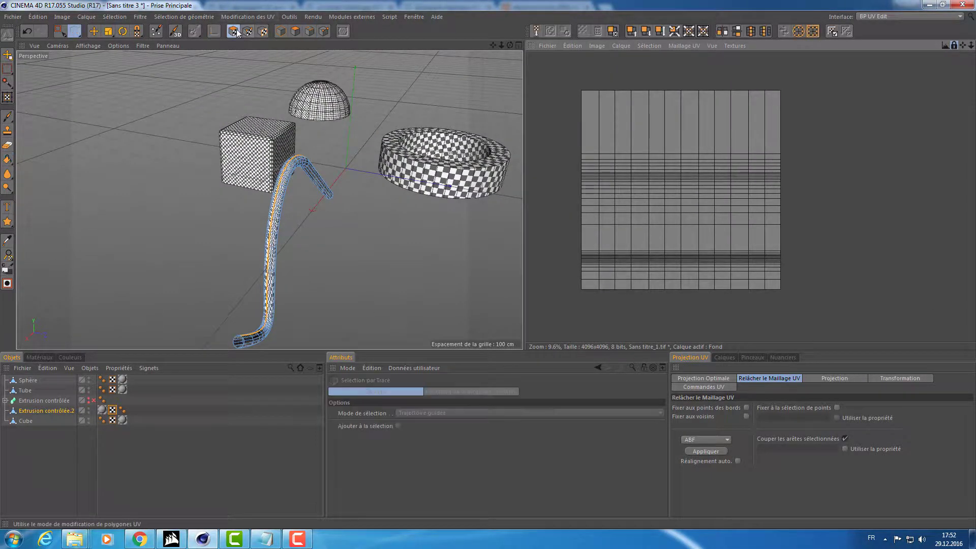
{"action": "key", "text": "ctrl+a"}
{"action": "left_click_drag", "start_coordinate": [340, 240], "coordinate": [297, 224], "text": "alt"}
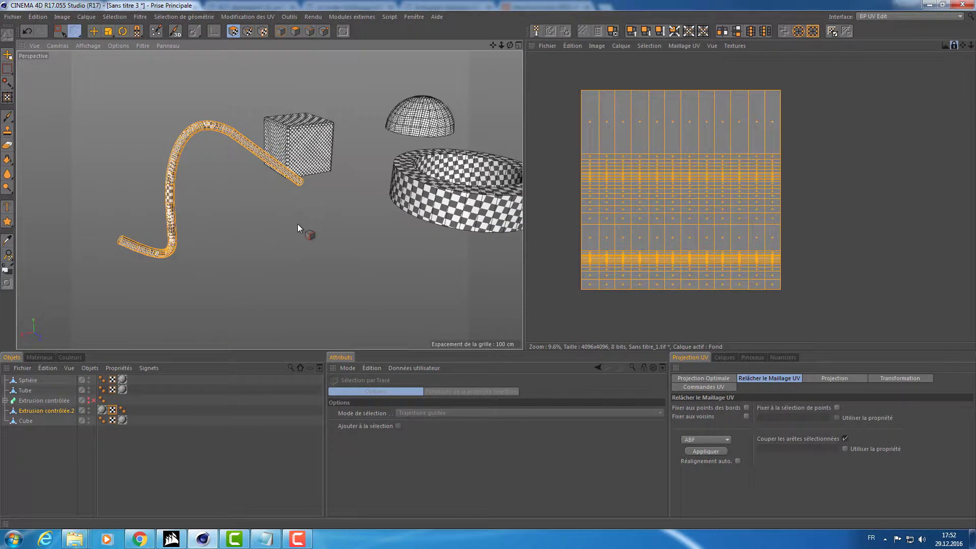
{"action": "middle_click", "coordinate": [298, 224]}
{"action": "key", "text": "o"}
{"action": "key", "text": "o"}
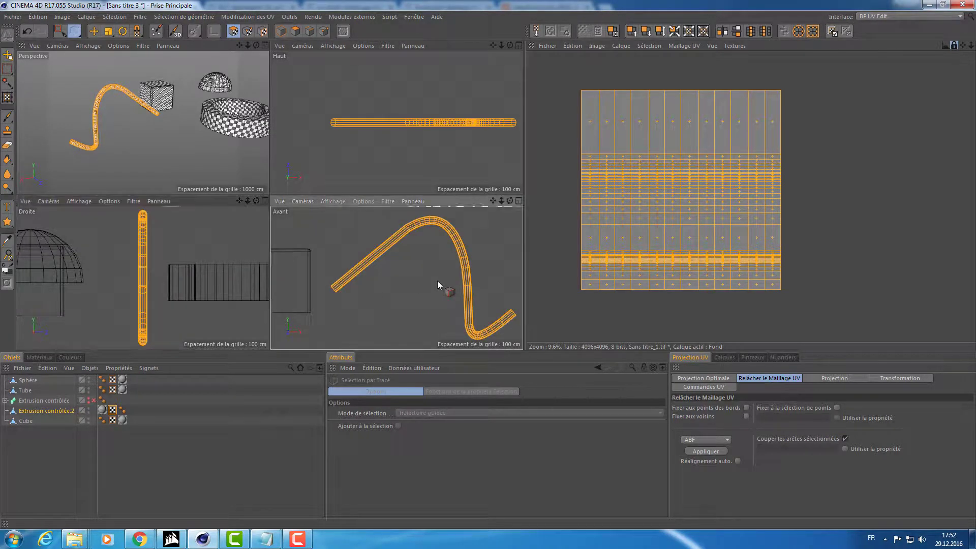
Project the tube's UVs with Frontale projection and shift the layout in the texture square
{"action": "left_click", "coordinate": [830, 379]}
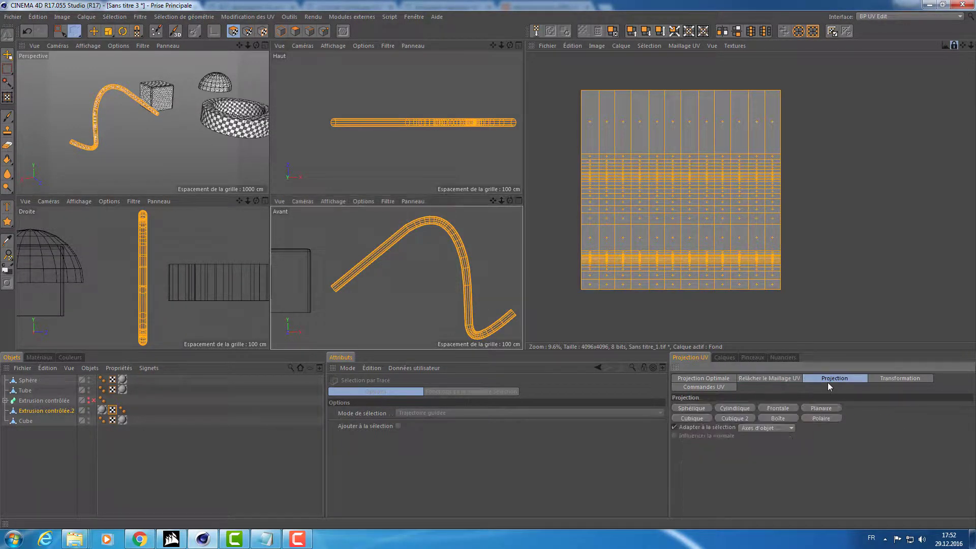
{"action": "left_click", "coordinate": [822, 409]}
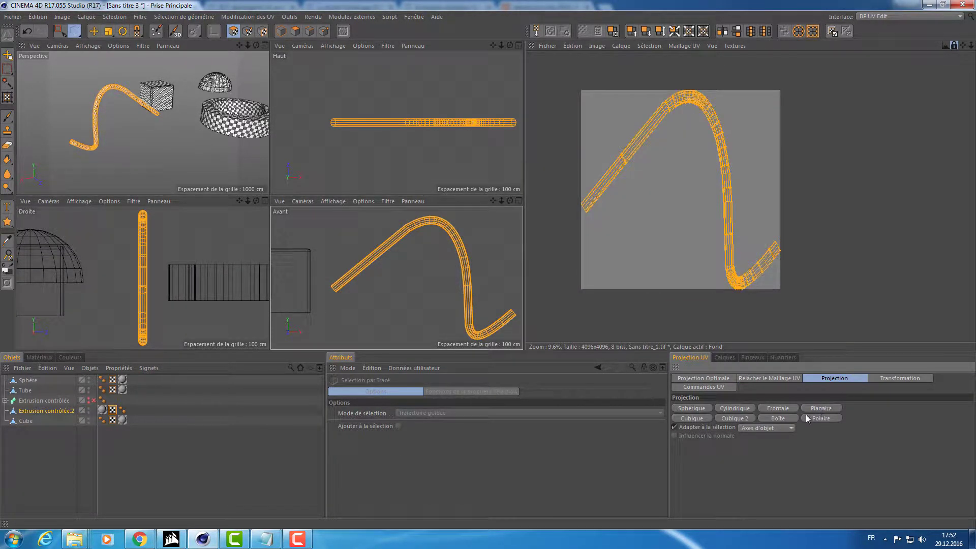
{"action": "left_click", "coordinate": [782, 410]}
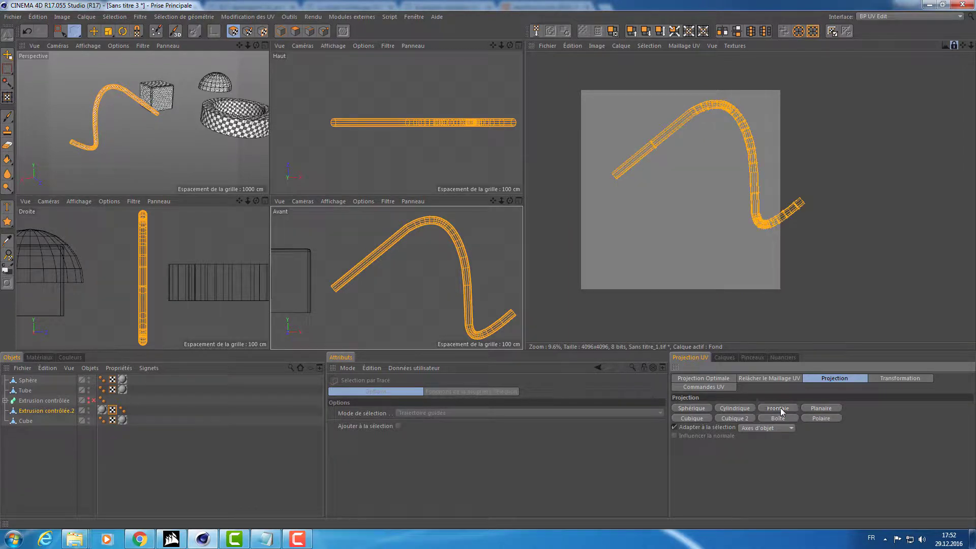
{"action": "key", "text": "e"}
{"action": "left_click_drag", "start_coordinate": [768, 266], "coordinate": [745, 281]}
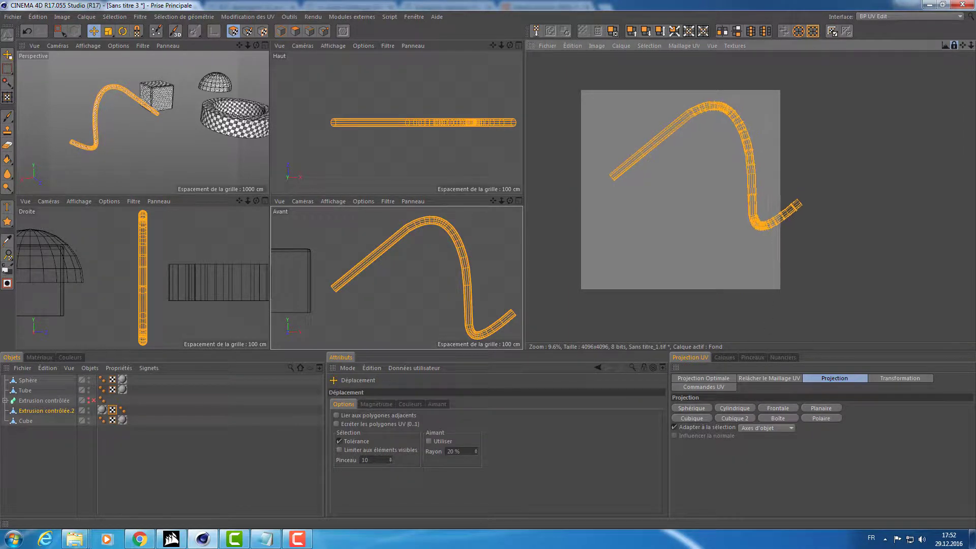
Return to a single perspective view and inspect the reprojected tube's texture
{"action": "middle_click", "coordinate": [197, 128]}
{"action": "scroll", "coordinate": [215, 159], "scroll_direction": "up", "scroll_amount": 3}
{"action": "scroll", "coordinate": [186, 142], "scroll_direction": "up", "scroll_amount": 2}
{"action": "scroll", "coordinate": [218, 151], "scroll_direction": "up", "scroll_amount": 2}
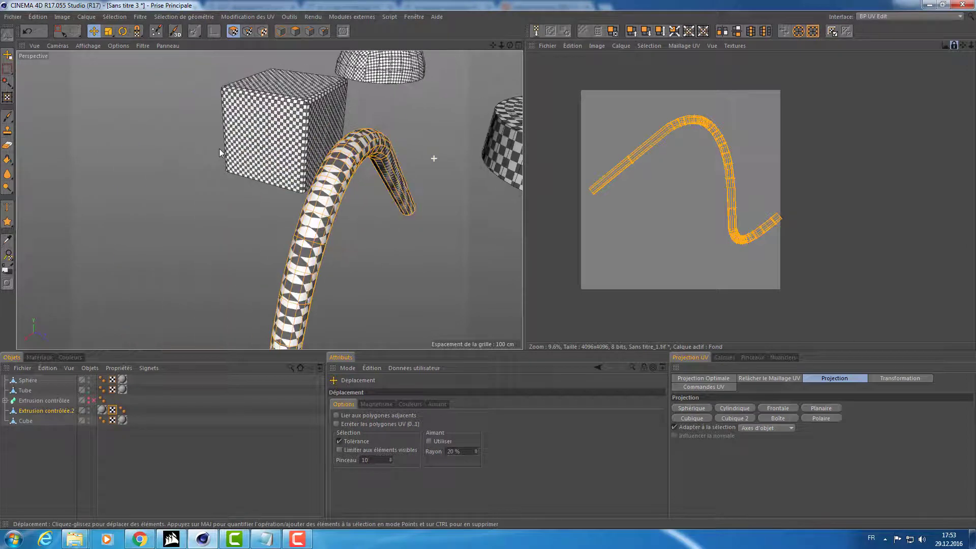
{"action": "left_click_drag", "start_coordinate": [219, 148], "coordinate": [440, 93], "text": "alt"}
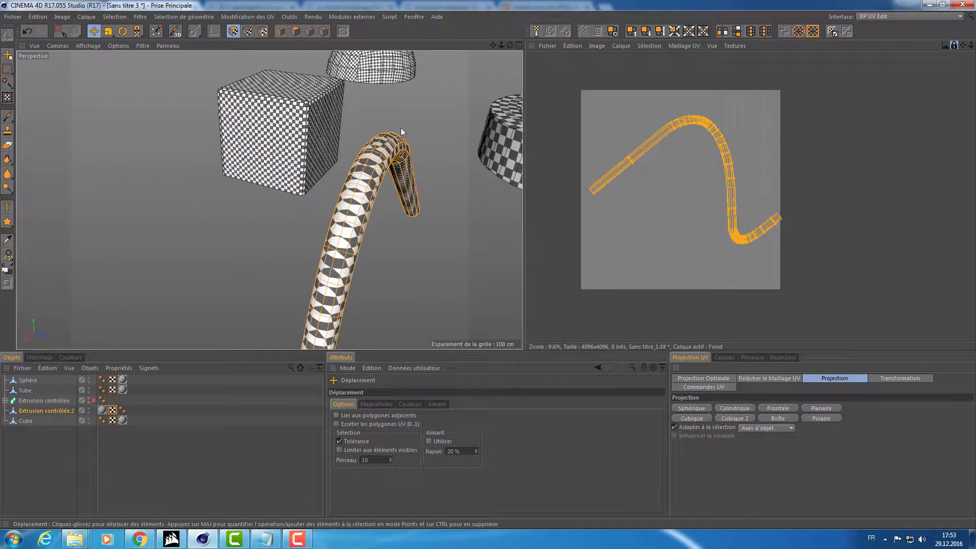
{"action": "mouse_move", "coordinate": [383, 275]}
{"action": "left_mouse_down", "text": "alt"}
{"action": "mouse_move", "coordinate": [431, 261]}
{"action": "mouse_move", "coordinate": [366, 246]}
{"action": "mouse_move", "coordinate": [387, 257]}
{"action": "left_mouse_up", "text": "alt"}
{"action": "left_click", "coordinate": [774, 378]}
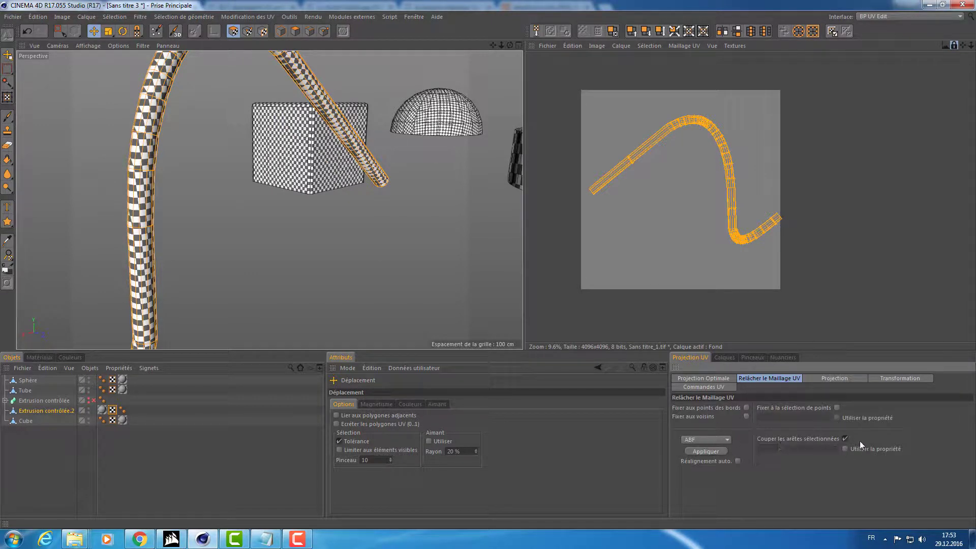
Relax the UVs into a strip, nudge the strip up slightly and deselect it
{"action": "left_click", "coordinate": [697, 452]}
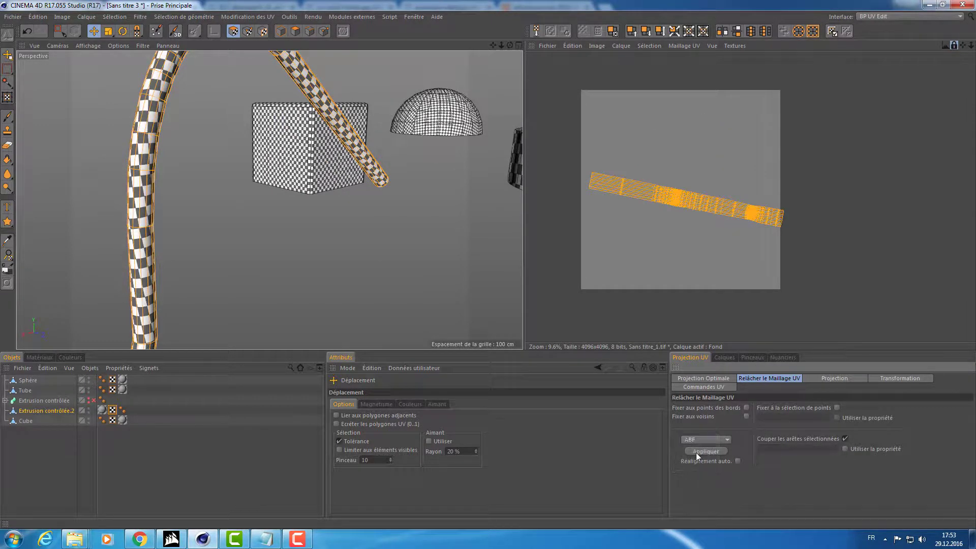
{"action": "scroll", "coordinate": [624, 199], "scroll_direction": "up", "scroll_amount": 5}
{"action": "scroll", "coordinate": [624, 199], "scroll_direction": "up", "scroll_amount": 2}
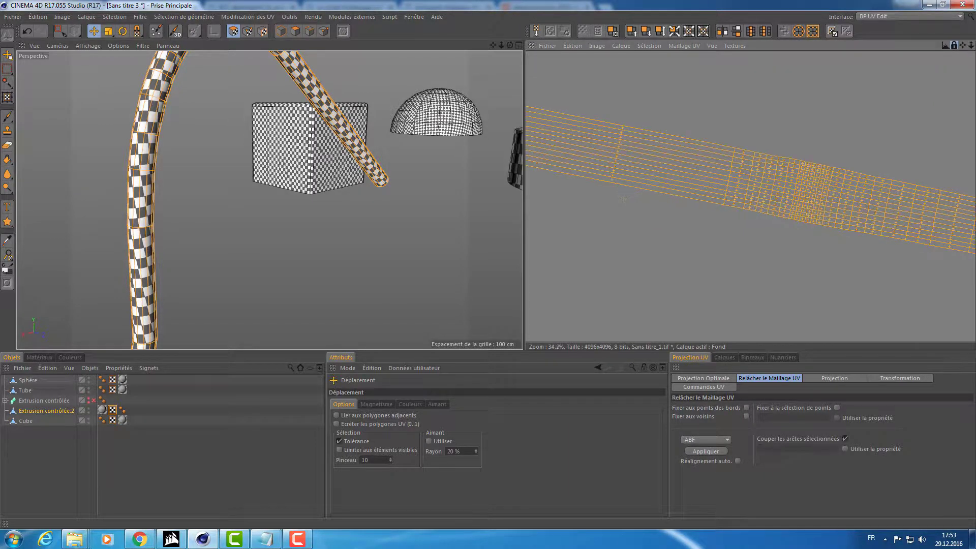
{"action": "middle_click_drag", "start_coordinate": [625, 203], "coordinate": [722, 209], "text": "alt"}
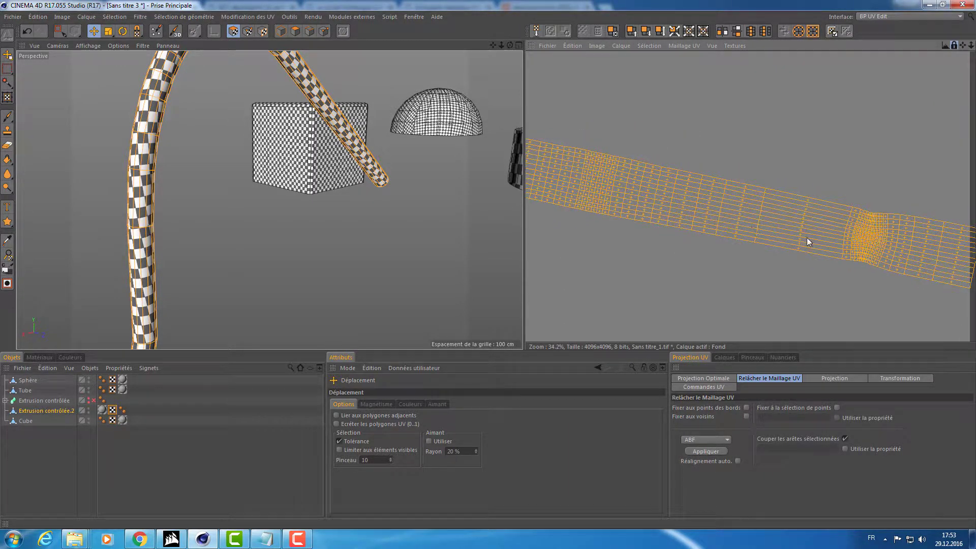
{"action": "middle_click_drag", "start_coordinate": [807, 239], "coordinate": [717, 224], "text": "alt"}
{"action": "scroll", "coordinate": [721, 237], "scroll_direction": "up", "scroll_amount": 1}
{"action": "scroll", "coordinate": [715, 240], "scroll_direction": "up", "scroll_amount": 3}
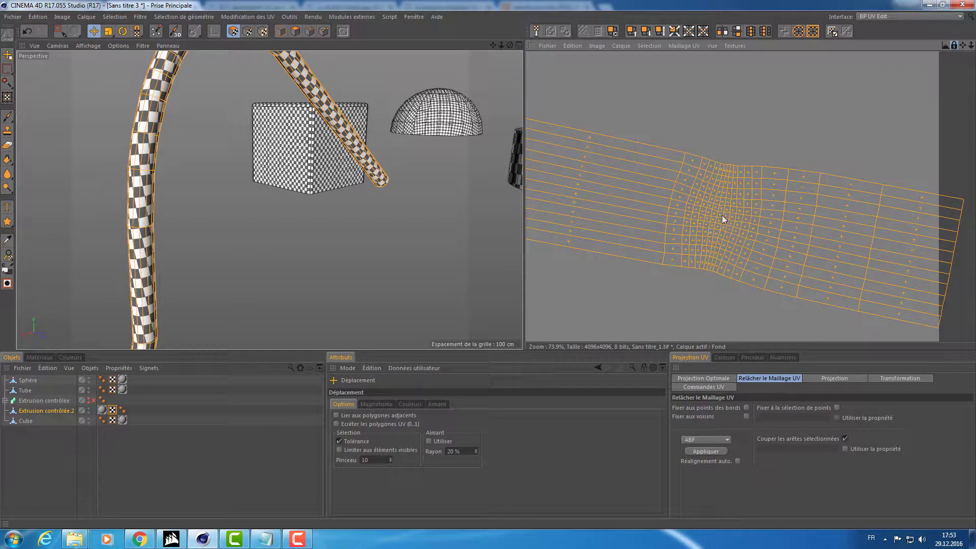
{"action": "left_click_drag", "start_coordinate": [723, 216], "coordinate": [726, 209]}
{"action": "left_click", "coordinate": [724, 204]}
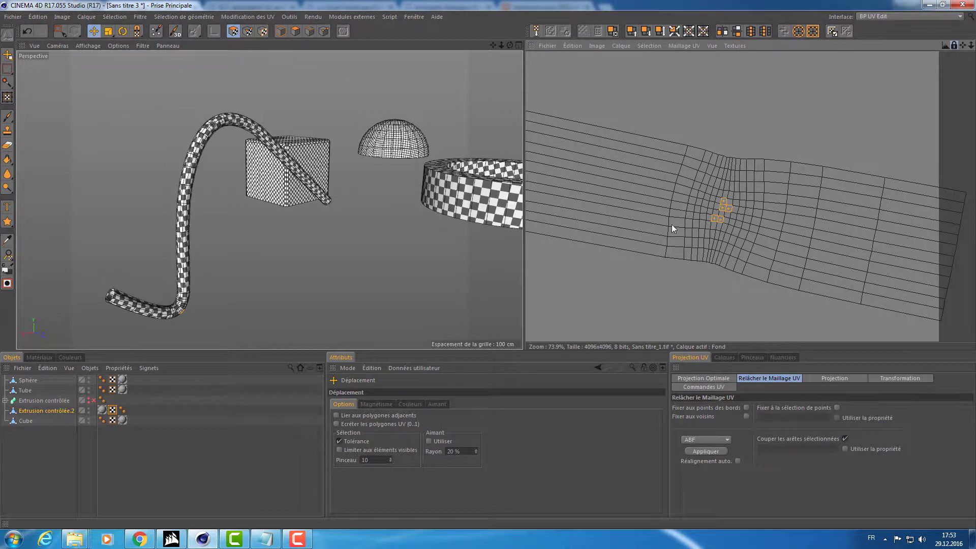
Select every tube polygon and relax the UV mesh with LSCM
{"action": "left_click_drag", "start_coordinate": [206, 190], "coordinate": [140, 167], "text": "alt"}
{"action": "mouse_move", "coordinate": [139, 168]}
{"action": "right_mouse_down", "text": "alt"}
{"action": "mouse_move", "coordinate": [188, 142]}
{"action": "mouse_move", "coordinate": [192, 125]}
{"action": "mouse_move", "coordinate": [258, 144]}
{"action": "mouse_move", "coordinate": [228, 138]}
{"action": "right_mouse_up", "text": "alt"}
{"action": "mouse_move", "coordinate": [228, 138]}
{"action": "left_mouse_down", "text": "alt"}
{"action": "mouse_move", "coordinate": [235, 147]}
{"action": "mouse_move", "coordinate": [251, 108]}
{"action": "mouse_move", "coordinate": [270, 249]}
{"action": "mouse_move", "coordinate": [386, 265]}
{"action": "mouse_move", "coordinate": [390, 286]}
{"action": "mouse_move", "coordinate": [393, 242]}
{"action": "left_mouse_up", "text": "alt"}
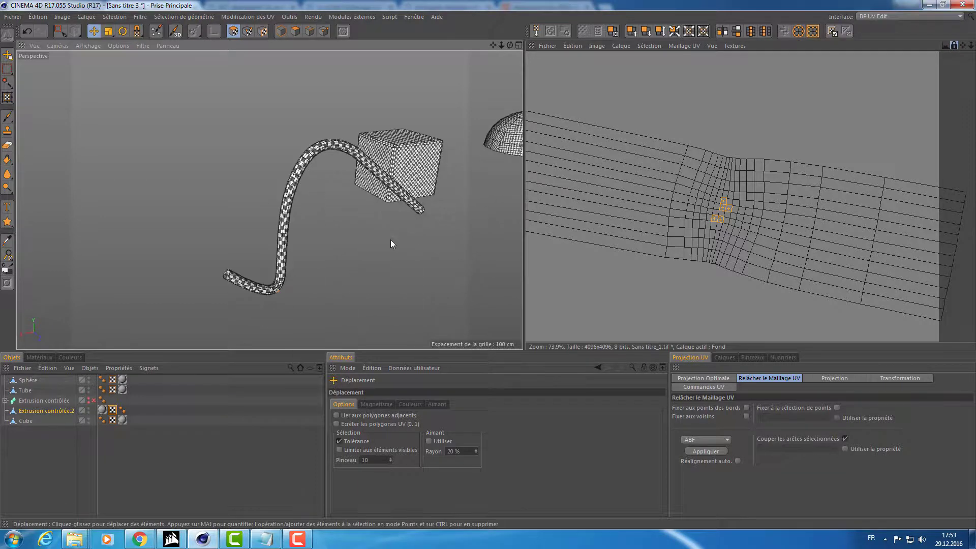
{"action": "key", "text": "ctrl+a"}
{"action": "scroll", "coordinate": [774, 234], "scroll_direction": "down", "scroll_amount": 3}
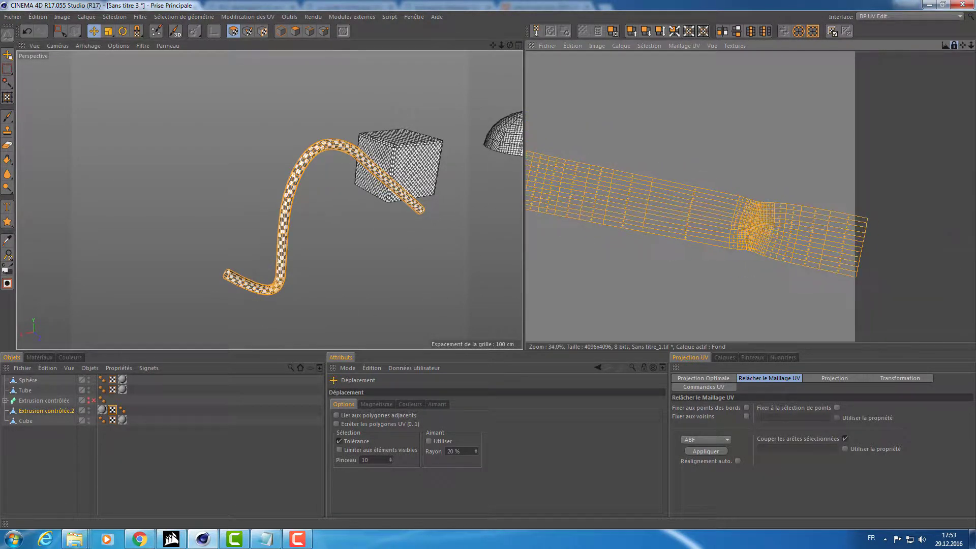
{"action": "left_click", "coordinate": [712, 439]}
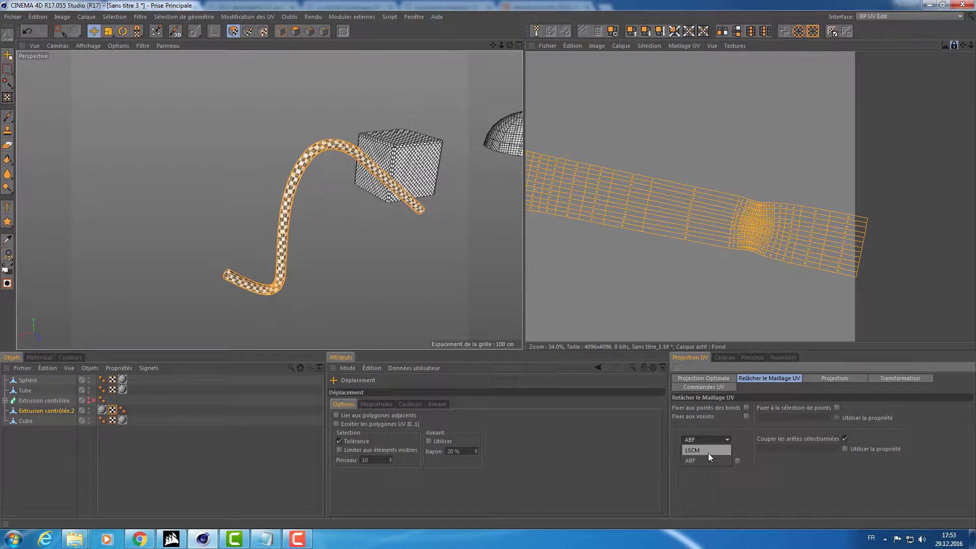
{"action": "left_click", "coordinate": [706, 452]}
Switch the relaxation back to ABF, apply it again, and check the checker texture
{"action": "scroll", "coordinate": [707, 241], "scroll_direction": "down", "scroll_amount": 2}
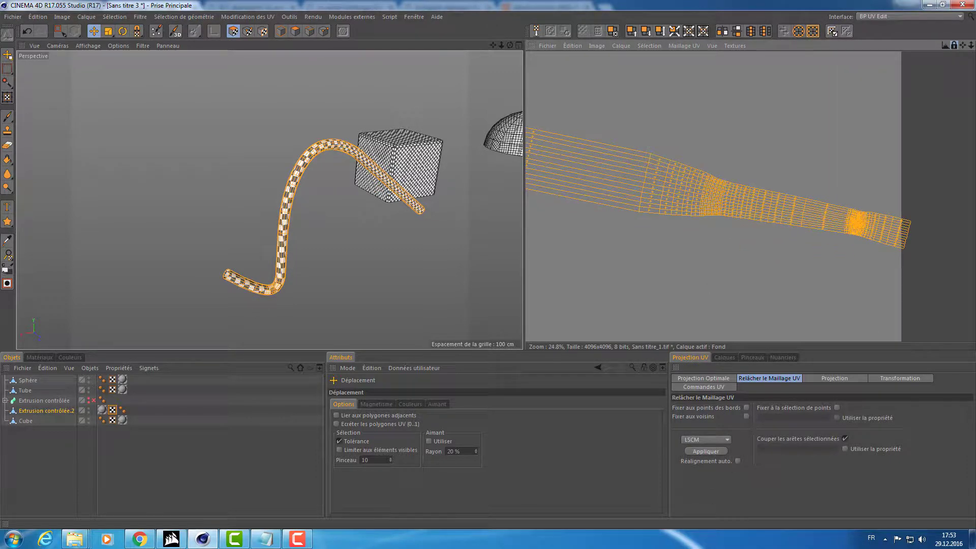
{"action": "scroll", "coordinate": [704, 244], "scroll_direction": "down", "scroll_amount": 1}
{"action": "scroll", "coordinate": [705, 244], "scroll_direction": "down", "scroll_amount": 1}
{"action": "mouse_move", "coordinate": [353, 210]}
{"action": "left_mouse_down", "text": "alt"}
{"action": "mouse_move", "coordinate": [401, 221]}
{"action": "mouse_move", "coordinate": [334, 187]}
{"action": "left_mouse_up", "text": "alt"}
{"action": "scroll", "coordinate": [328, 255], "scroll_direction": "up", "scroll_amount": 3}
{"action": "scroll", "coordinate": [333, 269], "scroll_direction": "up", "scroll_amount": 2}
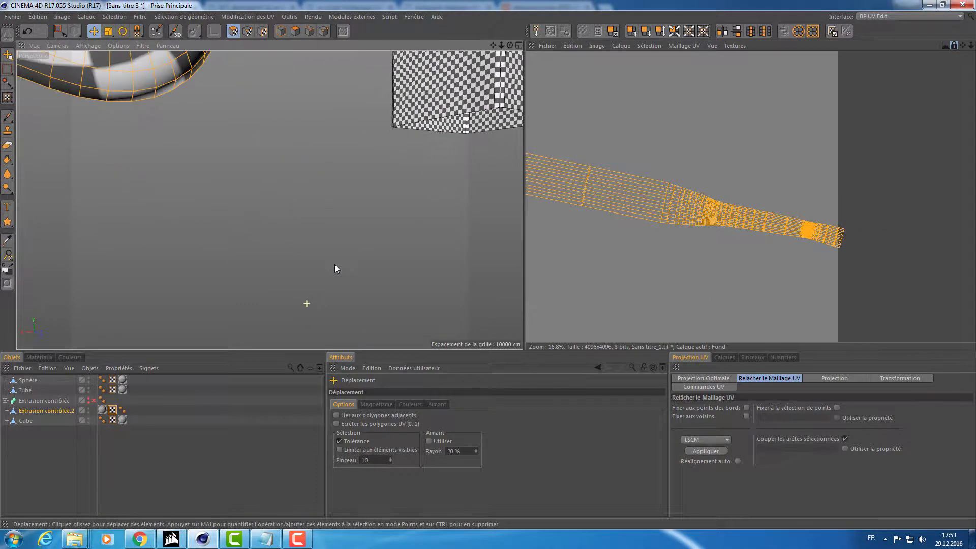
{"action": "scroll", "coordinate": [325, 264], "scroll_direction": "up", "scroll_amount": 2}
{"action": "mouse_move", "coordinate": [319, 264]}
{"action": "left_mouse_down", "text": "alt"}
{"action": "mouse_move", "coordinate": [461, 192]}
{"action": "mouse_move", "coordinate": [372, 245]}
{"action": "mouse_move", "coordinate": [362, 181]}
{"action": "mouse_move", "coordinate": [290, 191]}
{"action": "left_mouse_up", "text": "alt"}
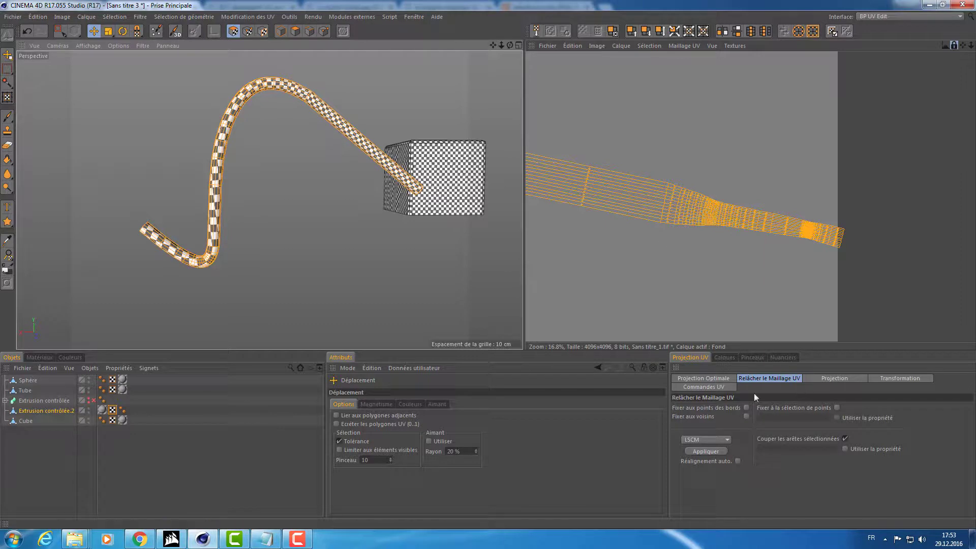
{"action": "left_click", "coordinate": [696, 454]}
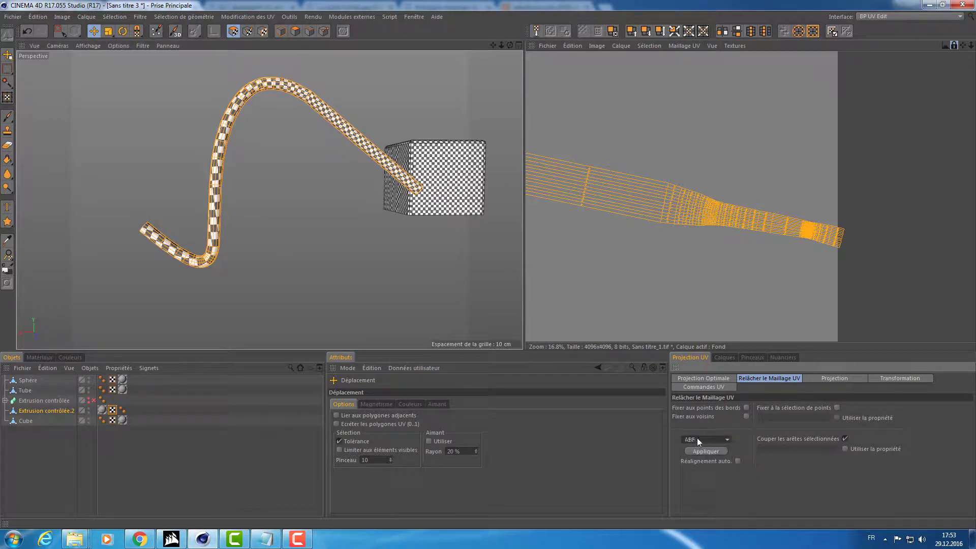
{"action": "left_click", "coordinate": [703, 450]}
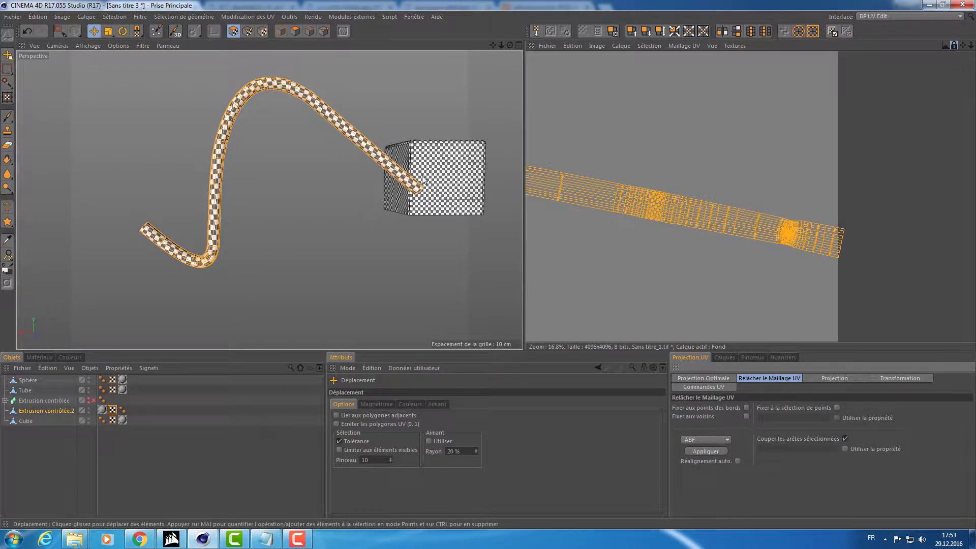
{"action": "left_click_drag", "start_coordinate": [212, 192], "coordinate": [400, 118], "text": "alt"}
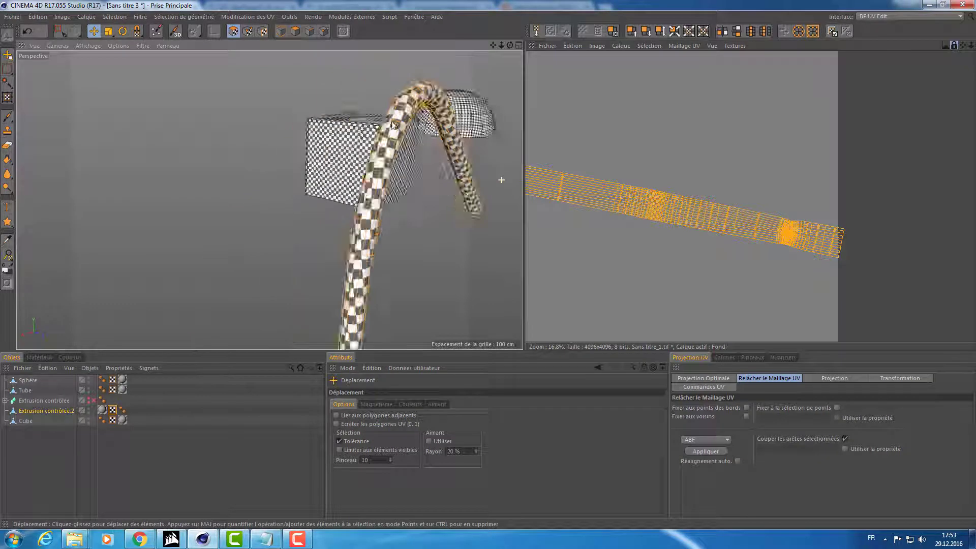
{"action": "left_click_drag", "start_coordinate": [347, 109], "coordinate": [387, 117], "text": "alt"}
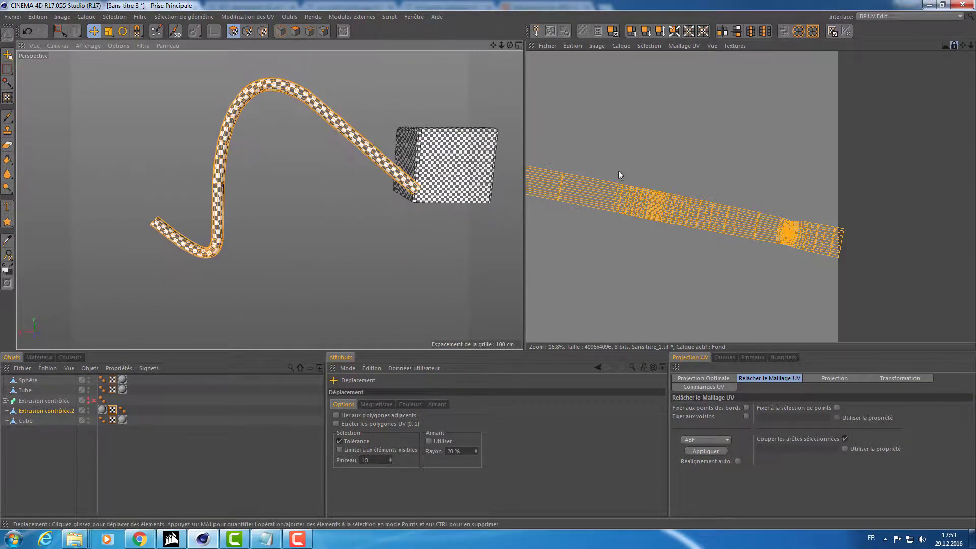
{"action": "scroll", "coordinate": [727, 221], "scroll_direction": "down", "scroll_amount": 2}
{"action": "scroll", "coordinate": [744, 228], "scroll_direction": "down", "scroll_amount": 2}
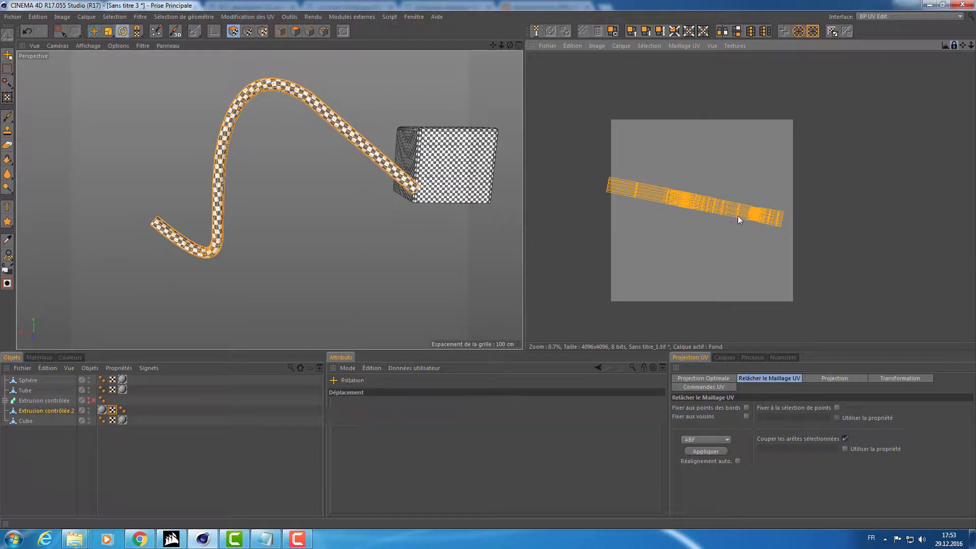
Rotate the UV strip vertical and move it down inside the texture square
{"action": "left_click_drag", "start_coordinate": [780, 223], "coordinate": [782, 219]}
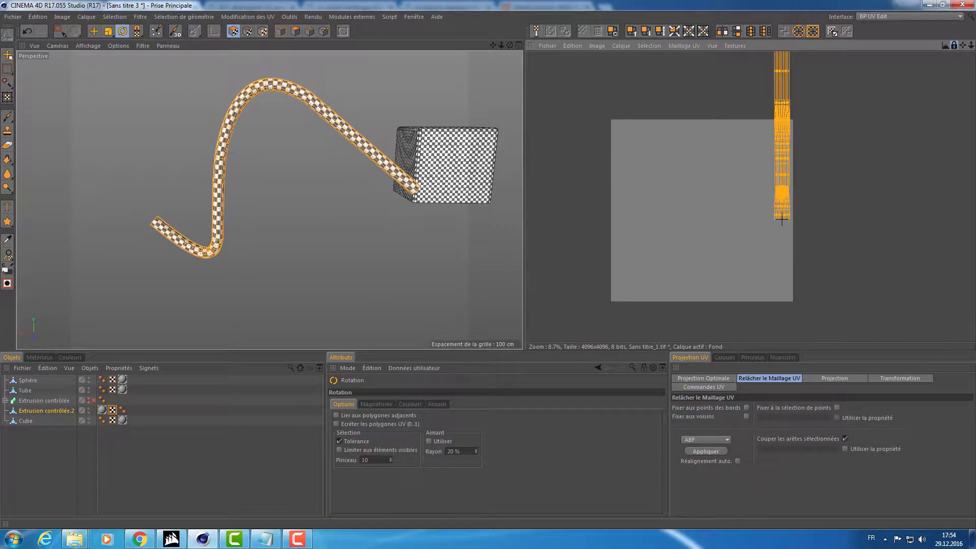
{"action": "mouse_move", "coordinate": [782, 219]}
{"action": "left_mouse_down"}
{"action": "mouse_move", "coordinate": [618, 310]}
{"action": "mouse_move", "coordinate": [639, 288]}
{"action": "left_mouse_up"}
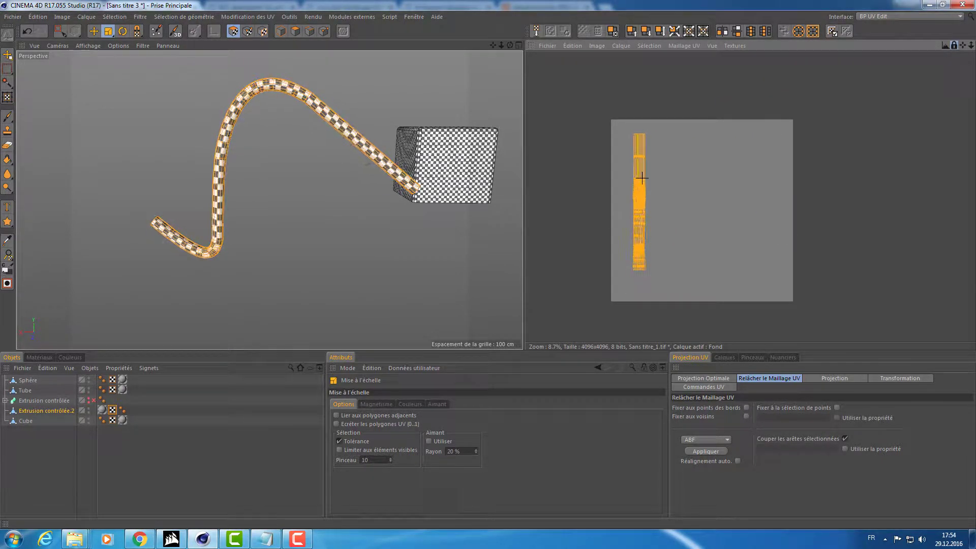
{"action": "mouse_move", "coordinate": [298, 124]}
{"action": "left_mouse_down", "text": "alt"}
{"action": "mouse_move", "coordinate": [298, 143]}
{"action": "mouse_move", "coordinate": [353, 122]}
{"action": "mouse_move", "coordinate": [257, 157]}
{"action": "mouse_move", "coordinate": [148, 163]}
{"action": "mouse_move", "coordinate": [370, 164]}
{"action": "mouse_move", "coordinate": [391, 153]}
{"action": "mouse_move", "coordinate": [356, 169]}
{"action": "mouse_move", "coordinate": [429, 169]}
{"action": "mouse_move", "coordinate": [380, 157]}
{"action": "mouse_move", "coordinate": [368, 167]}
{"action": "mouse_move", "coordinate": [392, 205]}
{"action": "left_mouse_up", "text": "alt"}
Zoom in and out to inspect the strip's evenly spaced, near-rectangular grid cells
{"action": "scroll", "coordinate": [356, 193], "scroll_direction": "up", "scroll_amount": 3}
{"action": "scroll", "coordinate": [362, 190], "scroll_direction": "up", "scroll_amount": 3}
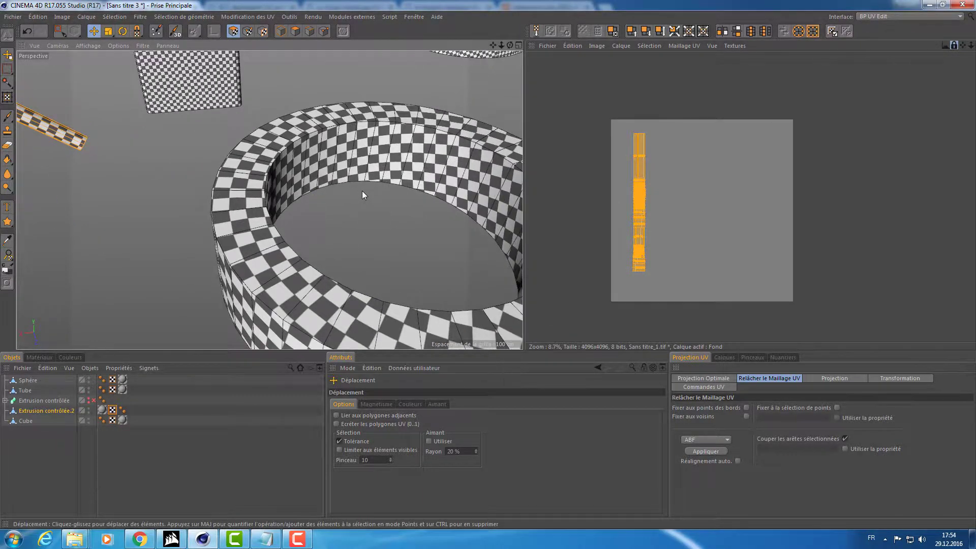
{"action": "scroll", "coordinate": [330, 189], "scroll_direction": "down", "scroll_amount": 6}
{"action": "scroll", "coordinate": [266, 145], "scroll_direction": "down", "scroll_amount": 1}
{"action": "scroll", "coordinate": [267, 145], "scroll_direction": "up", "scroll_amount": 3}
{"action": "scroll", "coordinate": [346, 117], "scroll_direction": "up", "scroll_amount": 3}
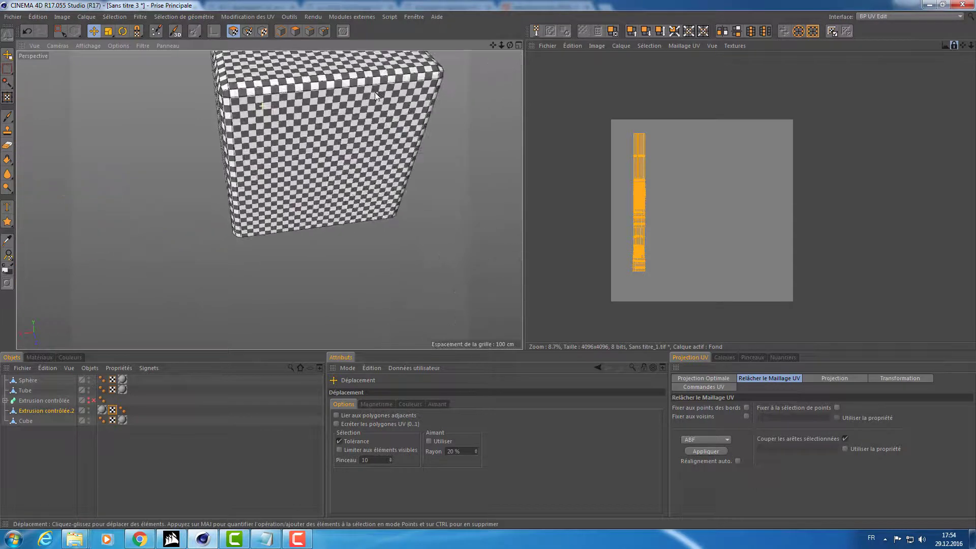
{"action": "scroll", "coordinate": [423, 93], "scroll_direction": "up", "scroll_amount": 3}
{"action": "scroll", "coordinate": [422, 93], "scroll_direction": "down", "scroll_amount": 5}
{"action": "scroll", "coordinate": [310, 107], "scroll_direction": "down", "scroll_amount": 3}
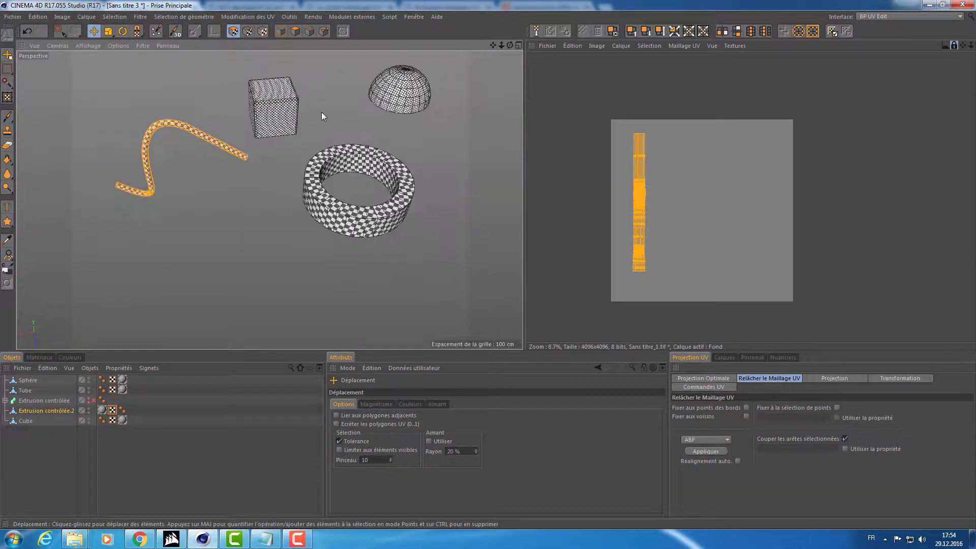
{"action": "scroll", "coordinate": [356, 153], "scroll_direction": "down", "scroll_amount": 2}
{"action": "scroll", "coordinate": [357, 173], "scroll_direction": "down", "scroll_amount": 1}
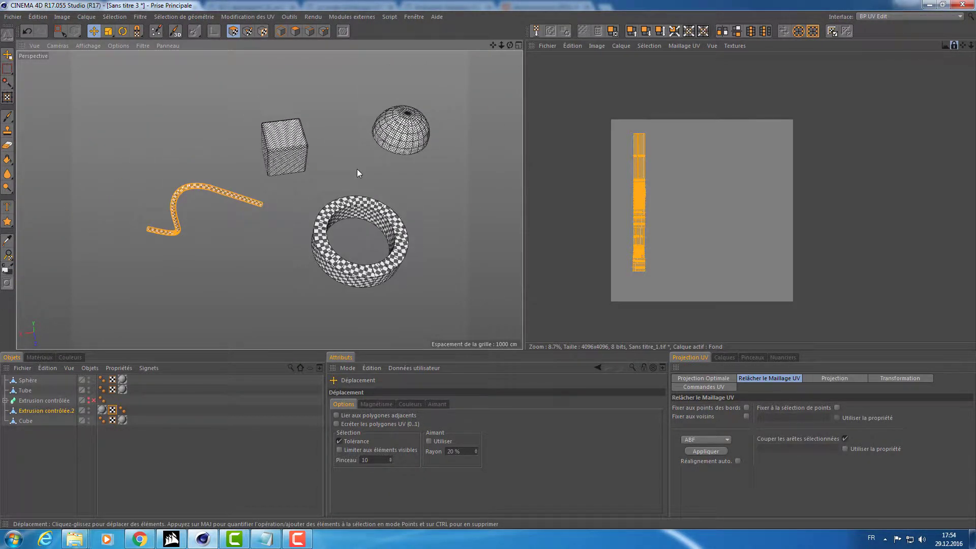
{"action": "scroll", "coordinate": [700, 210], "scroll_direction": "up", "scroll_amount": 3}
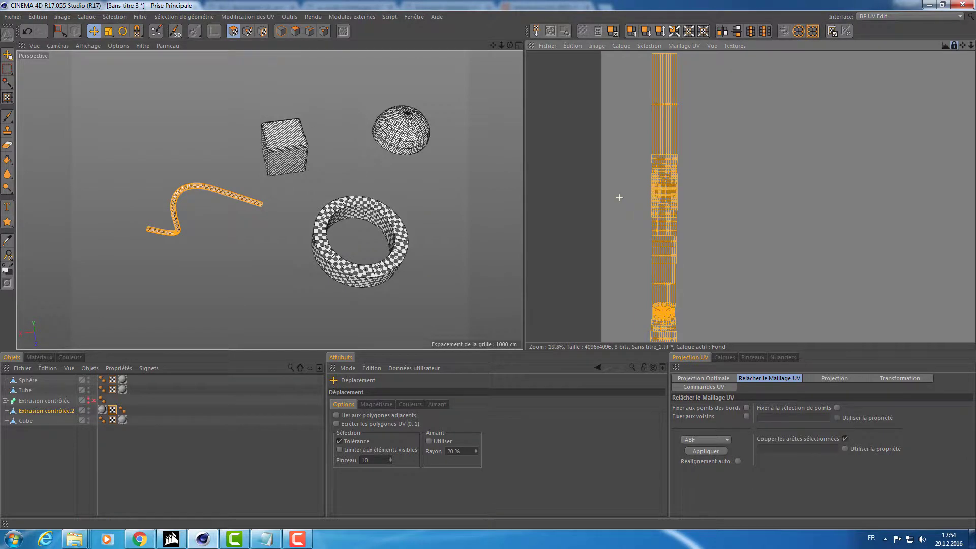
{"action": "scroll", "coordinate": [634, 193], "scroll_direction": "up", "scroll_amount": 2}
{"action": "scroll", "coordinate": [693, 192], "scroll_direction": "up", "scroll_amount": 3}
{"action": "scroll", "coordinate": [661, 188], "scroll_direction": "up", "scroll_amount": 2}
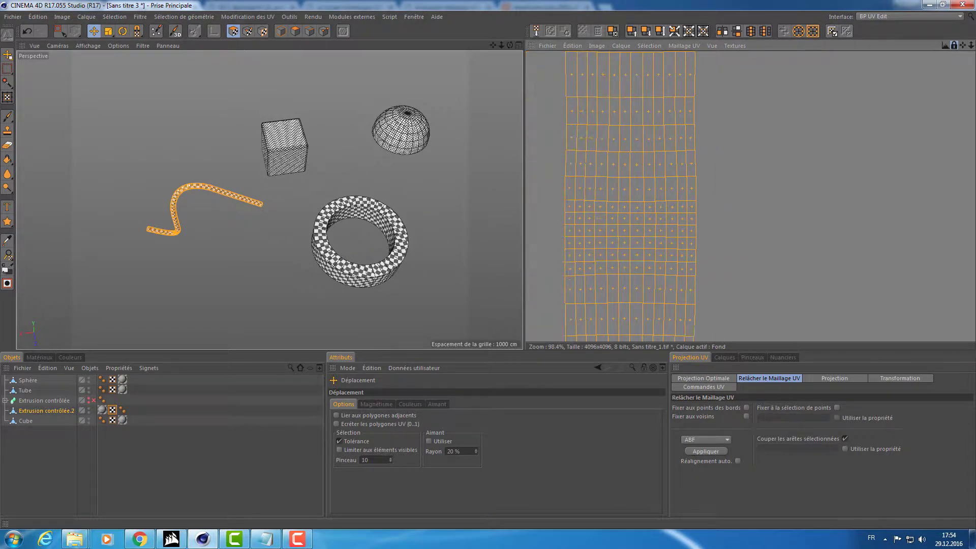
{"action": "scroll", "coordinate": [616, 186], "scroll_direction": "up", "scroll_amount": 2}
{"action": "scroll", "coordinate": [651, 174], "scroll_direction": "up", "scroll_amount": 2}
{"action": "scroll", "coordinate": [651, 174], "scroll_direction": "down", "scroll_amount": 2}
{"action": "scroll", "coordinate": [651, 174], "scroll_direction": "down", "scroll_amount": 2}
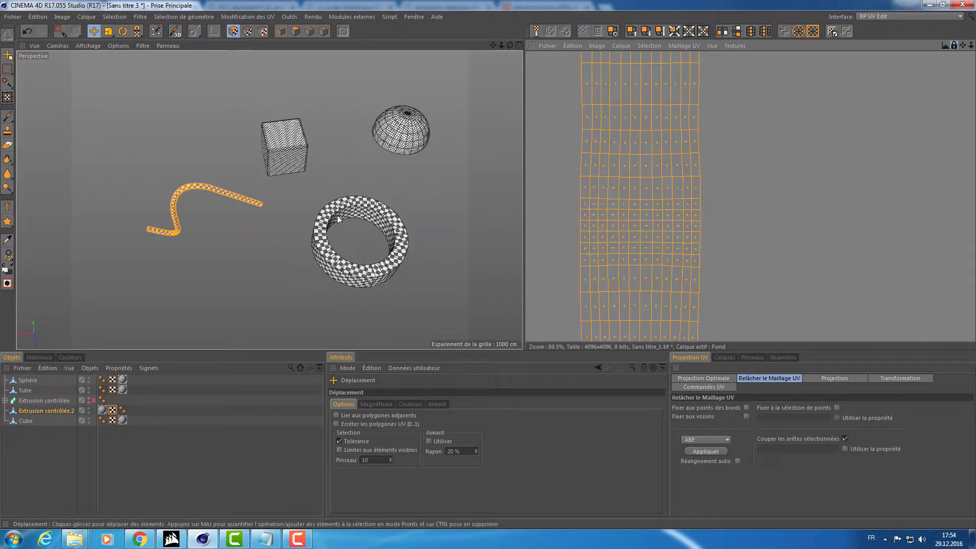
{"action": "mouse_move", "coordinate": [337, 215]}
{"action": "left_mouse_down", "text": "alt"}
{"action": "mouse_move", "coordinate": [331, 148]}
{"action": "mouse_move", "coordinate": [266, 154]}
{"action": "mouse_move", "coordinate": [340, 195]}
{"action": "mouse_move", "coordinate": [309, 195]}
{"action": "mouse_move", "coordinate": [309, 240]}
{"action": "mouse_move", "coordinate": [315, 169]}
{"action": "left_mouse_up", "text": "alt"}
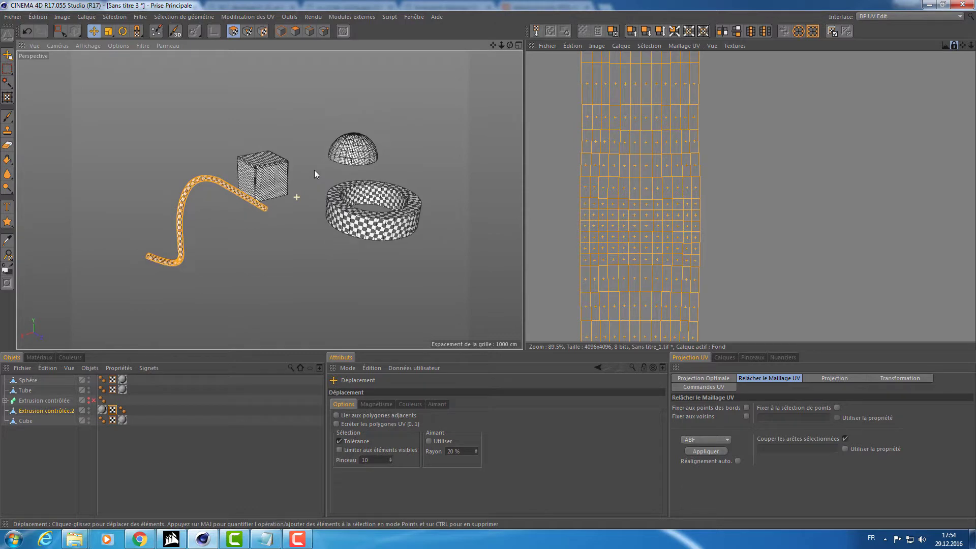